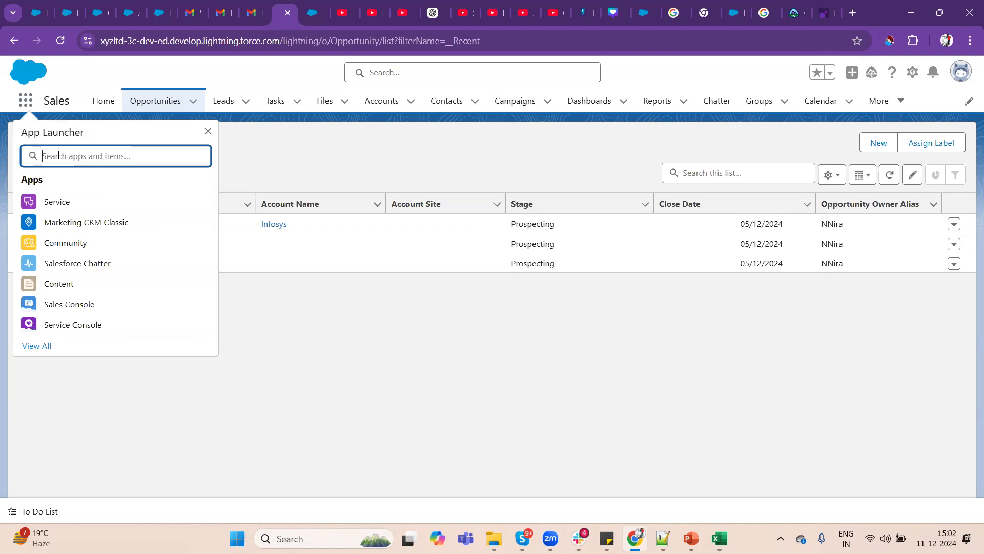
Find the Childs object by searching the apps and items for "chil", and open its record list.
type("cchi")
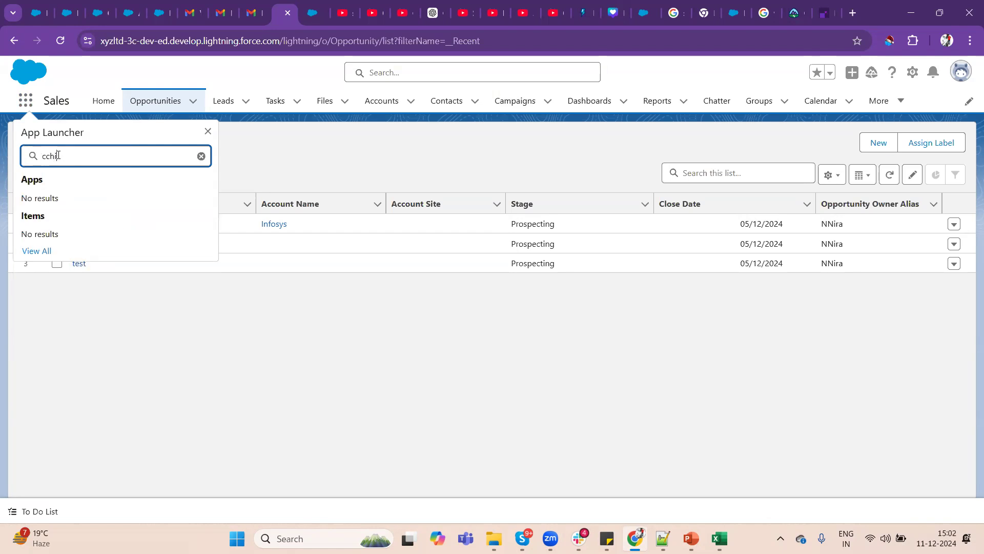
key("BackSpace")
key("BackSpace")
key("BackSpace")
key("BackSpace")
type("chil")
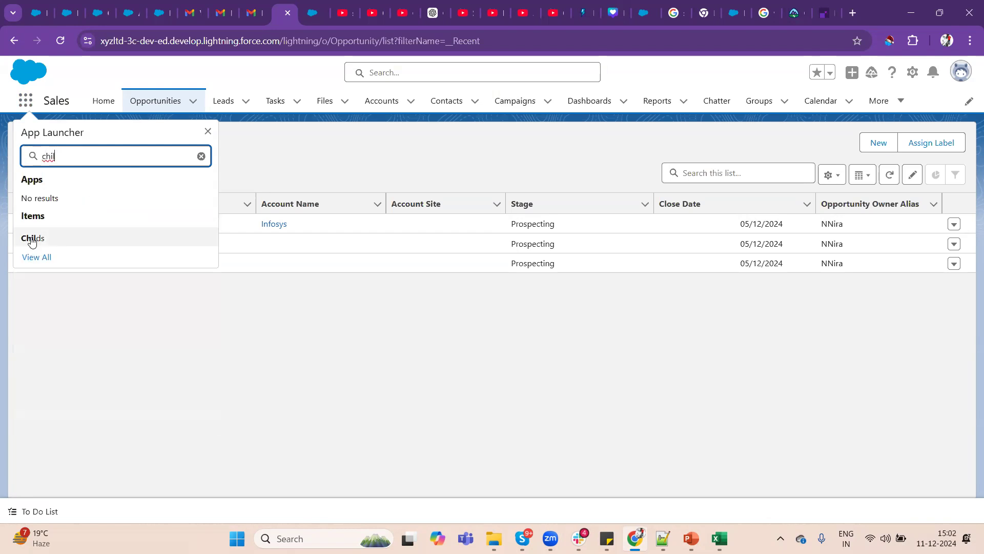
left_click(31, 241)
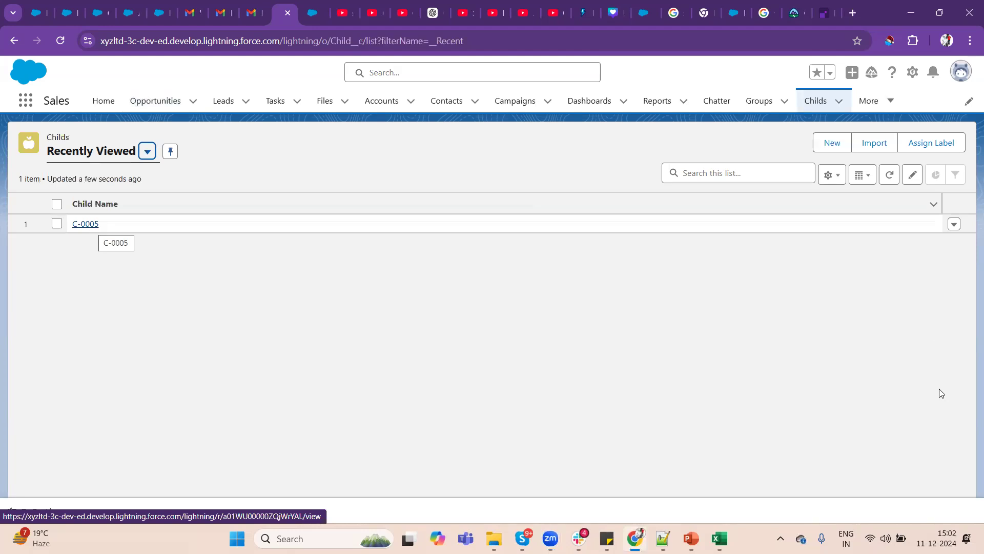
Open the Child object's setup, start a new custom field under Fields & Relationships, and review the Auto Number description.
left_click(914, 73)
left_click(848, 237)
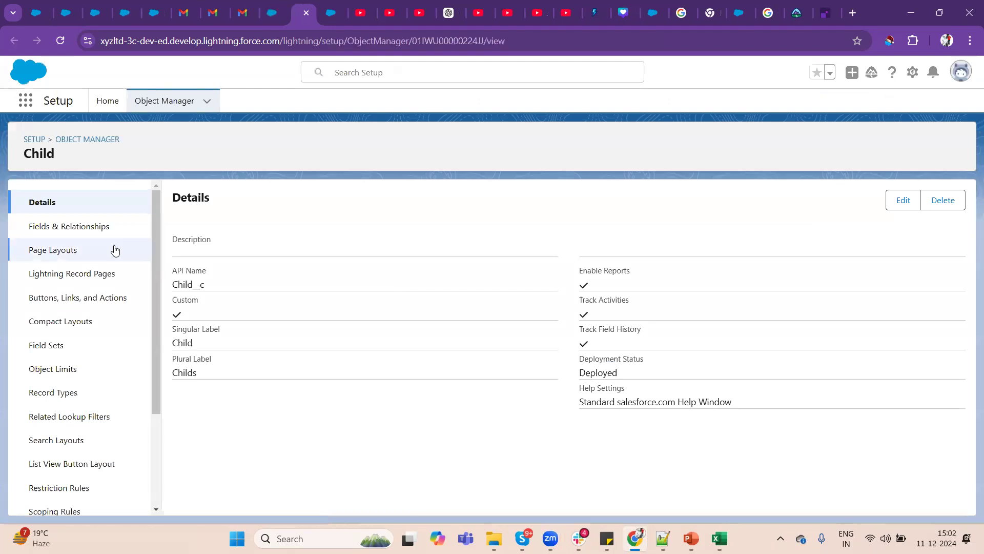
left_click(76, 230)
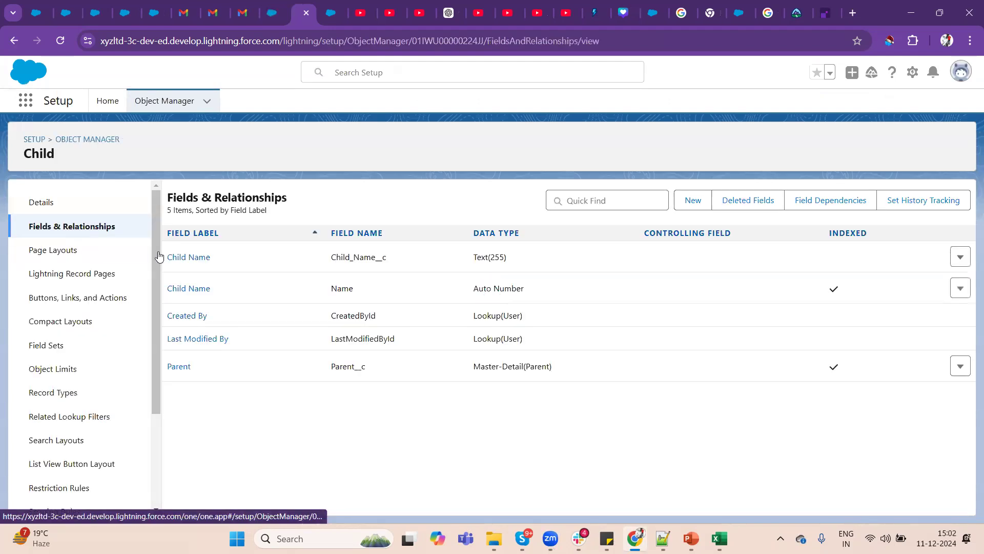
left_click(692, 203)
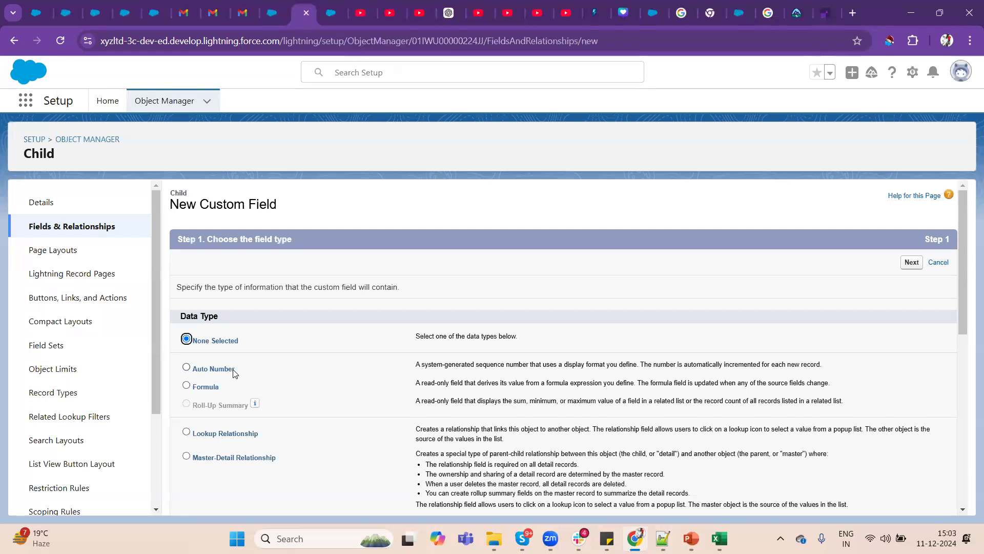
left_click_drag(640, 364, 819, 362)
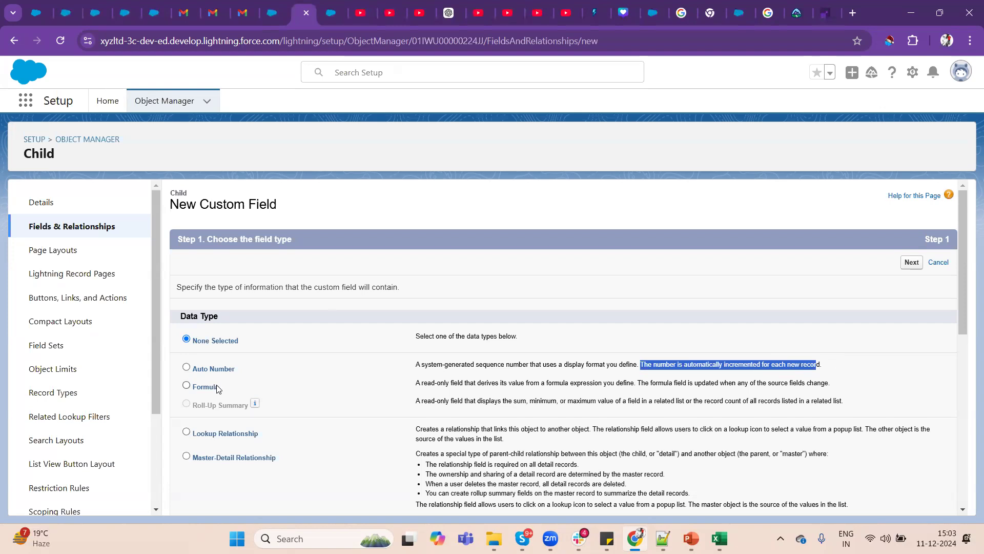
left_click(514, 271)
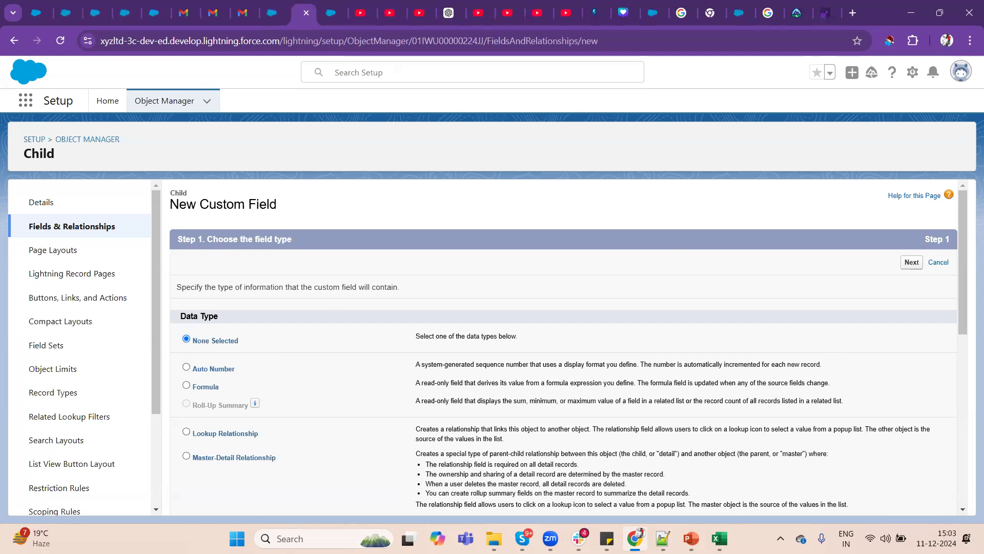
Switch to Excel and enter 100, 200 and 300 in cells E6 to E8 of the Student sheet.
key("alt+Tab")
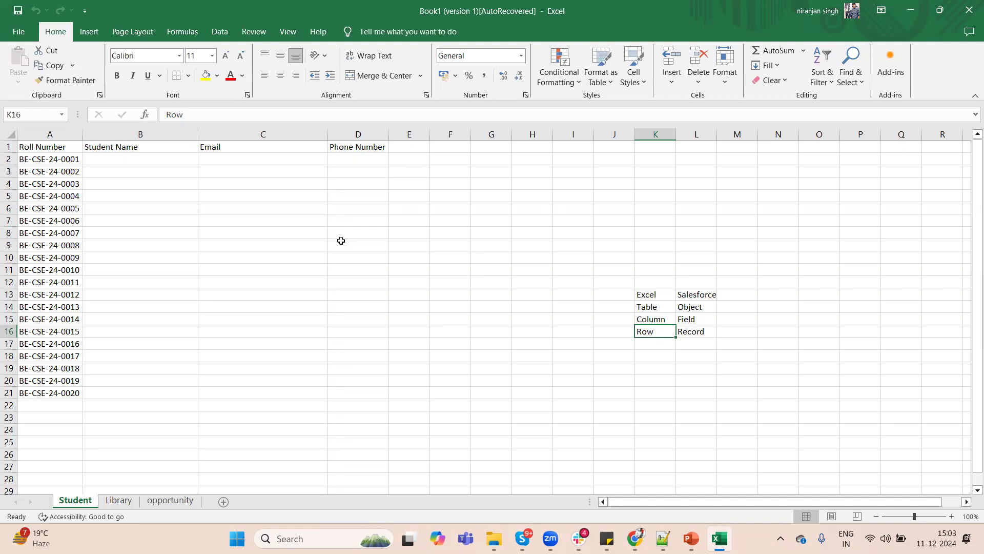
left_click(409, 209)
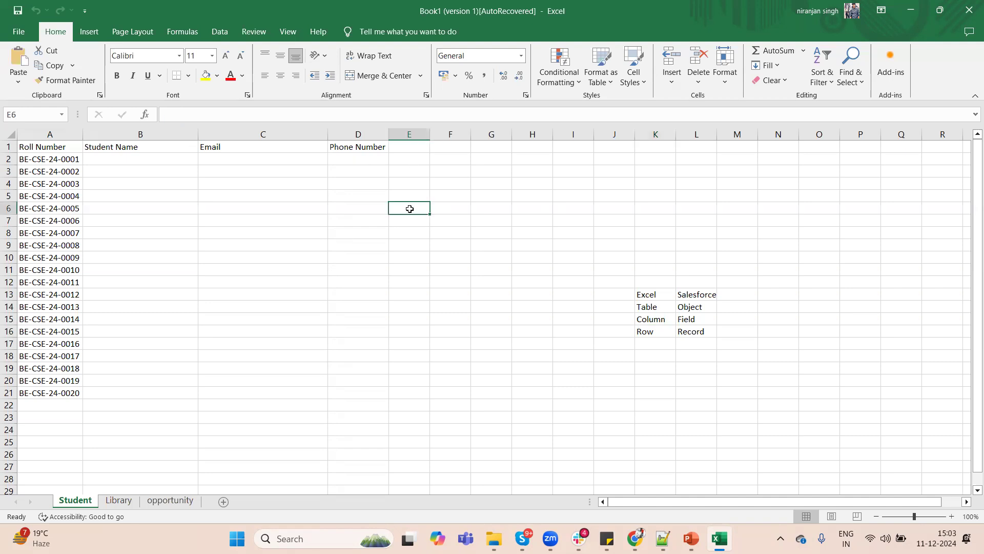
type("100")
key("Return")
type("299")
key("BackSpace")
key("BackSpace")
key("BackSpace")
type("200")
key("Return")
type("300")
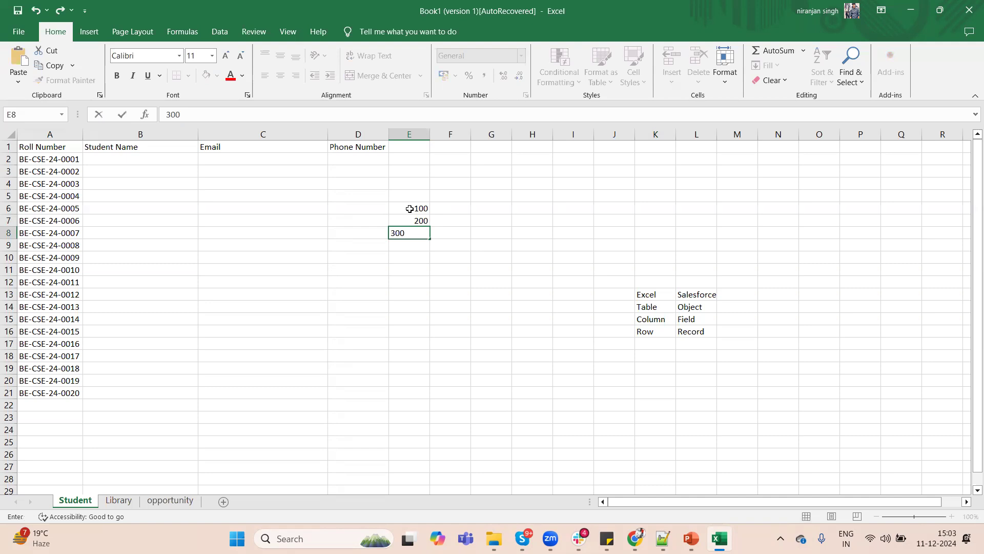
key("Return")
Total the three numbers in cell E9 with the formula =SUM(E6:E8).
type("\\")
key("BackSpace")
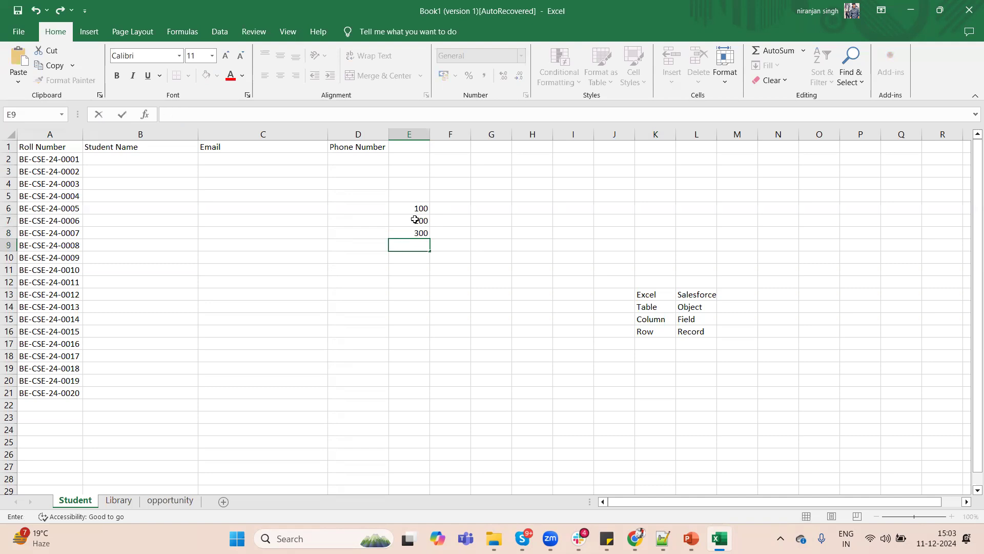
type("=")
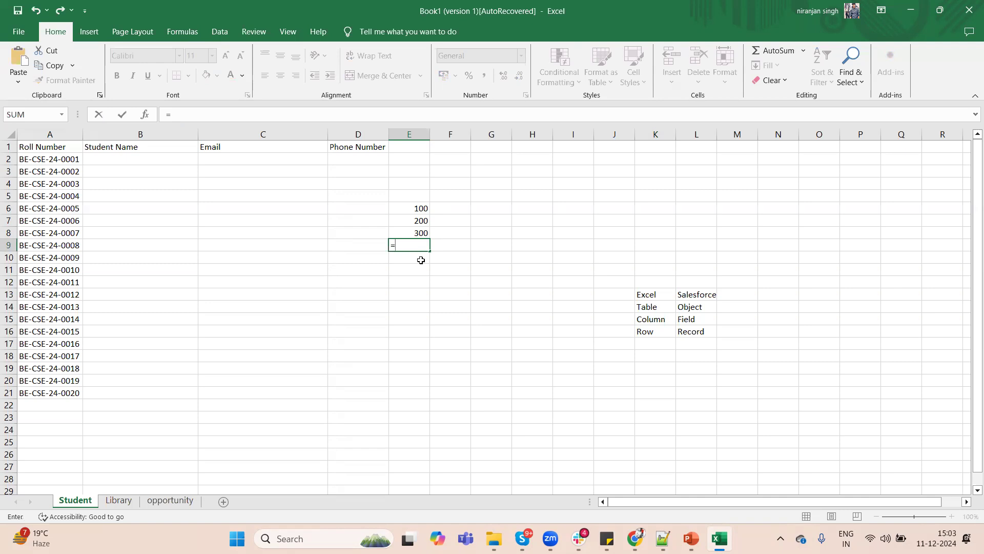
left_click(403, 245)
type("SU")
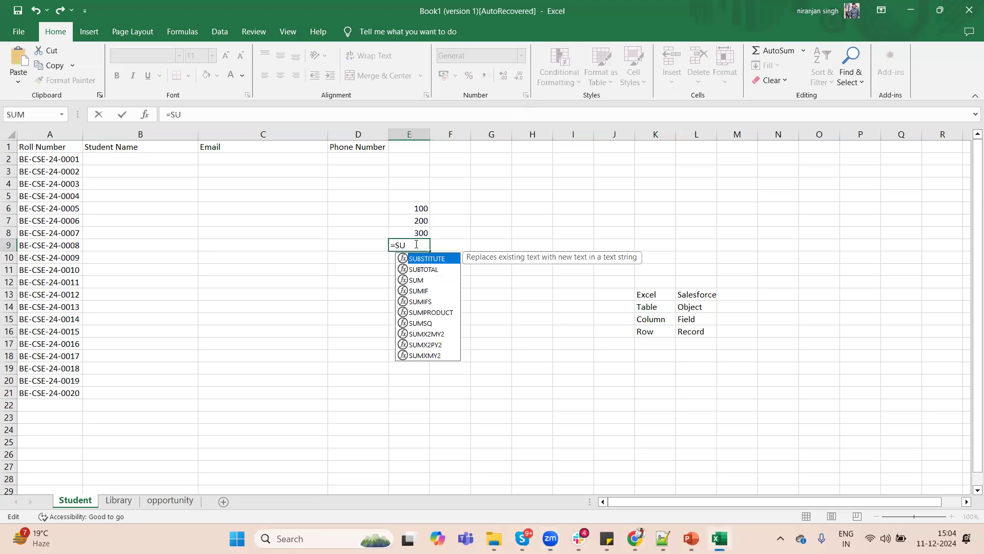
type("M")
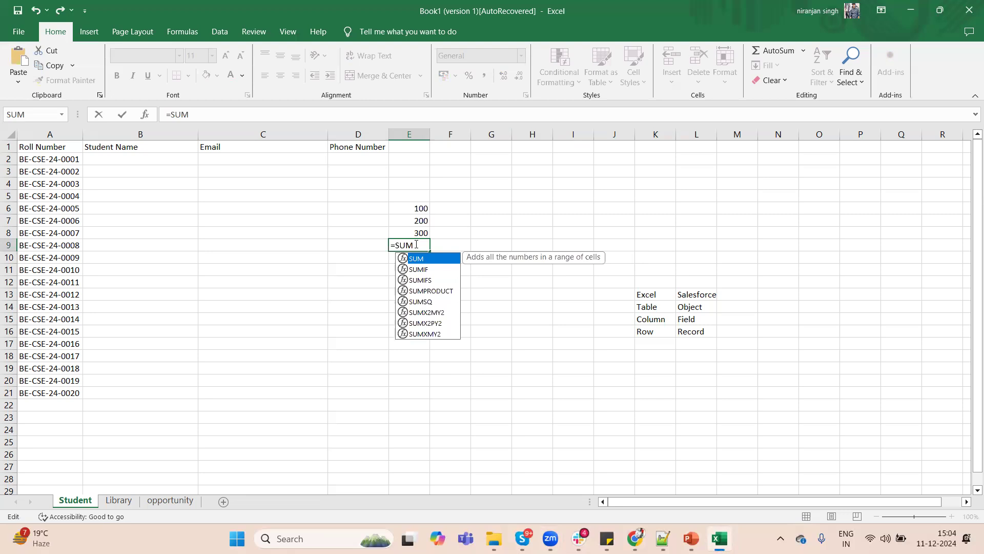
type("(")
left_click_drag(419, 208, 421, 234)
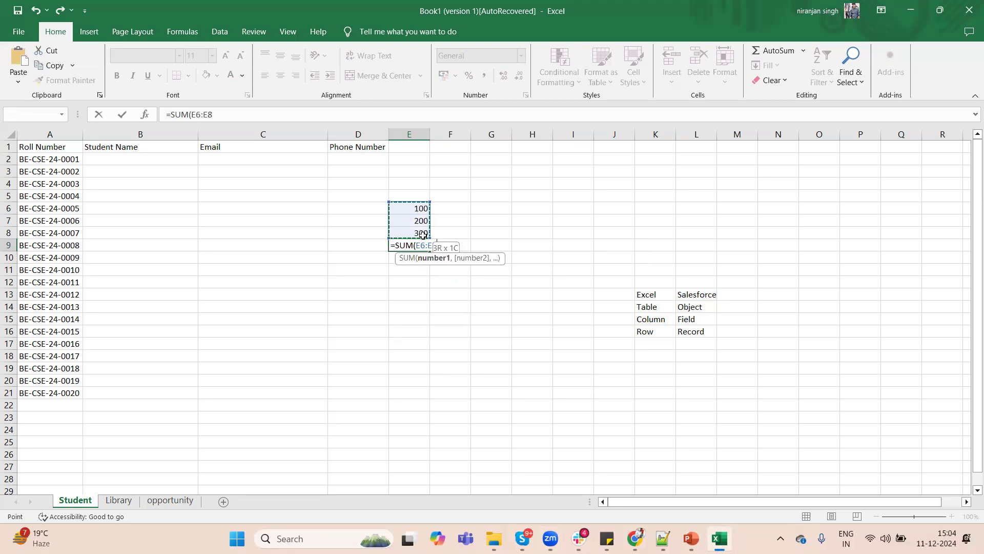
key("Return")
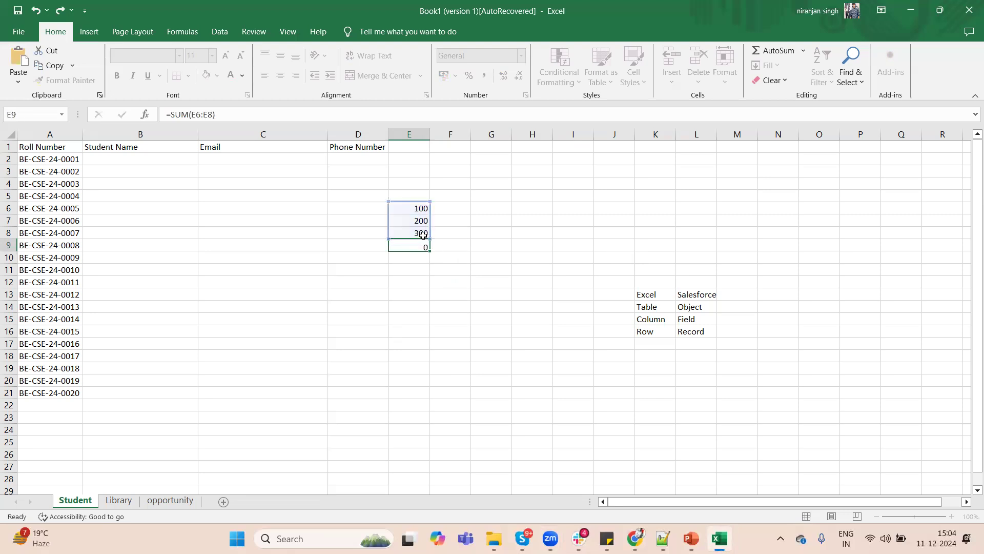
Label the total by entering SUM in cell D9.
left_click(414, 245)
left_click(355, 245)
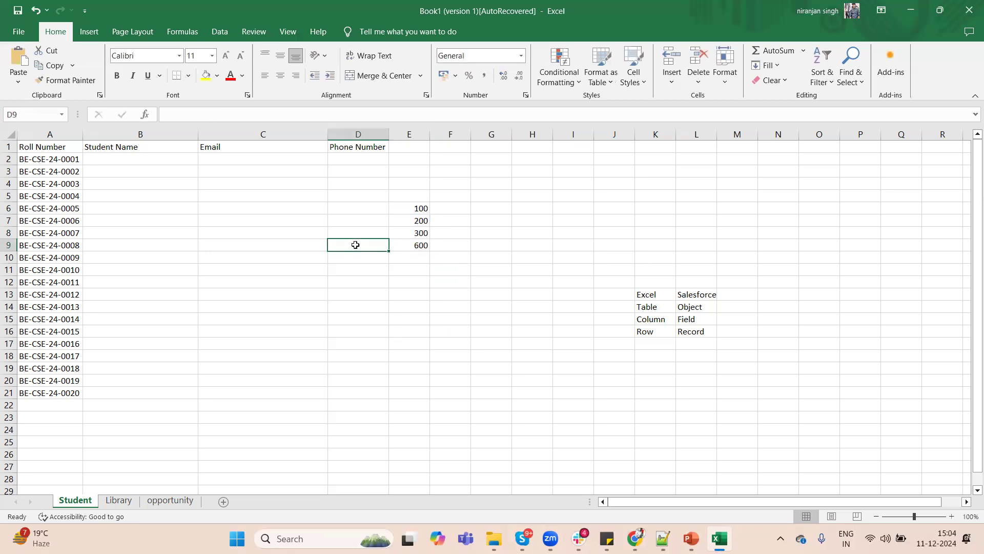
type("Total")
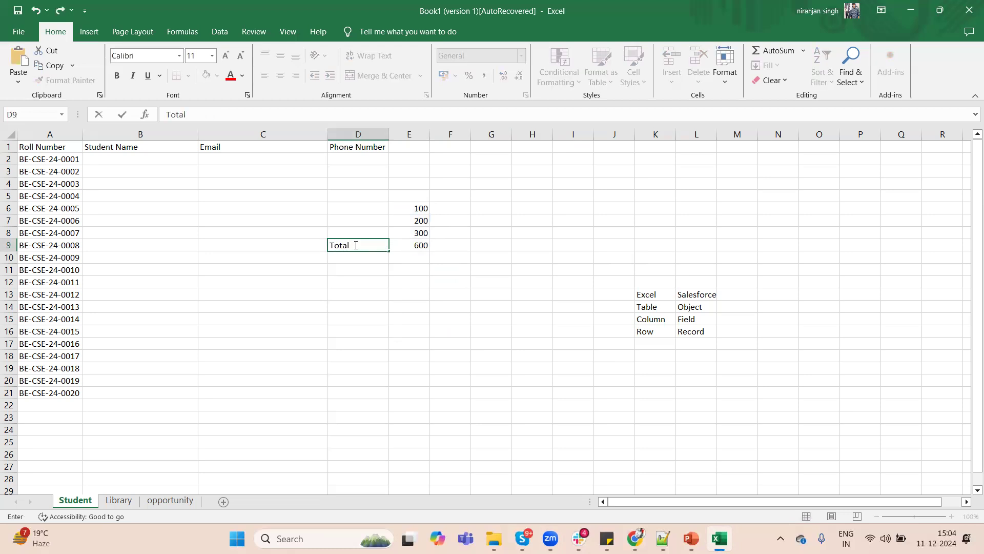
key("BackSpace")
key("BackSpace")
key("BackSpace")
key("BackSpace")
key("BackSpace")
type("SUM")
key("Return")
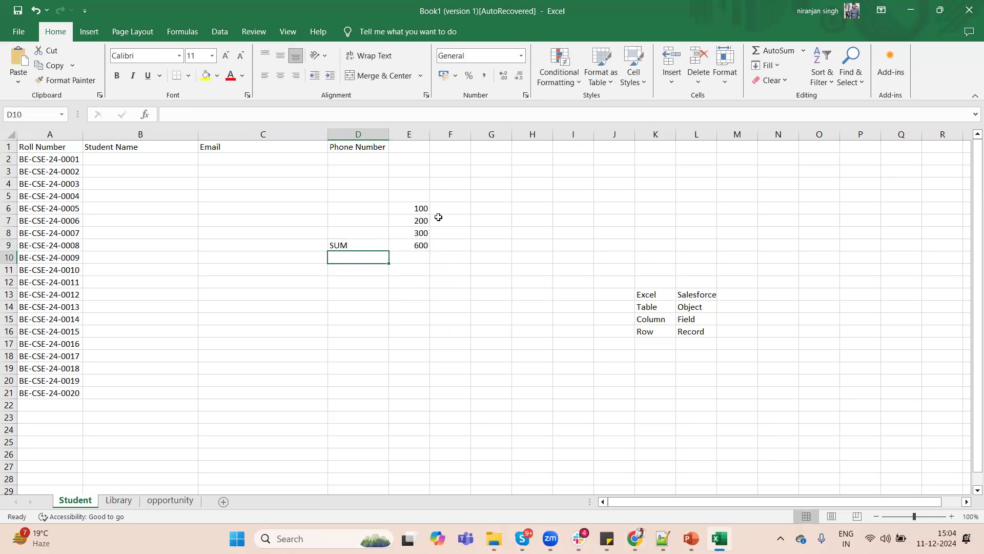
Try to join the three numbers in cell G6 with the formula =CONCATENATE(E6:E8).
left_click(493, 205)
type("=CO")
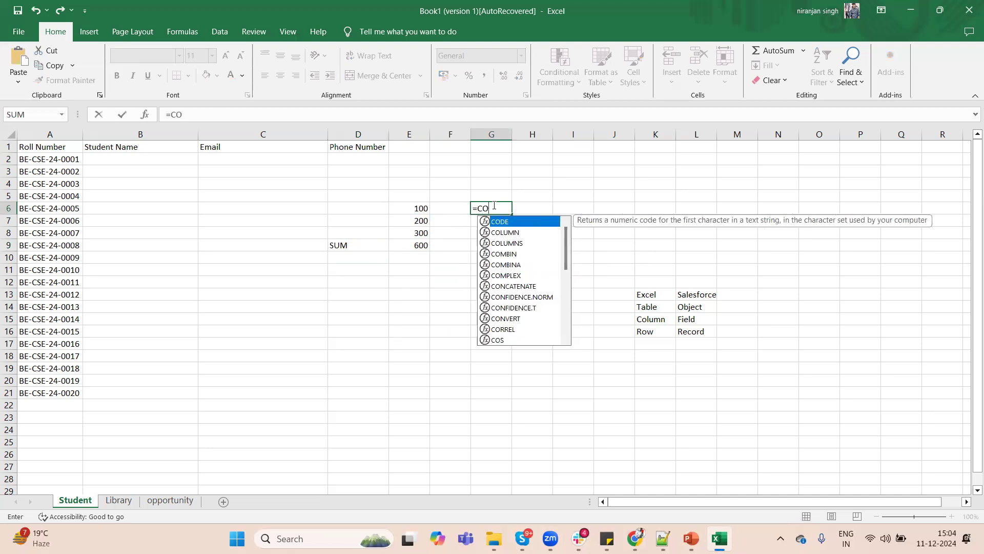
type("N")
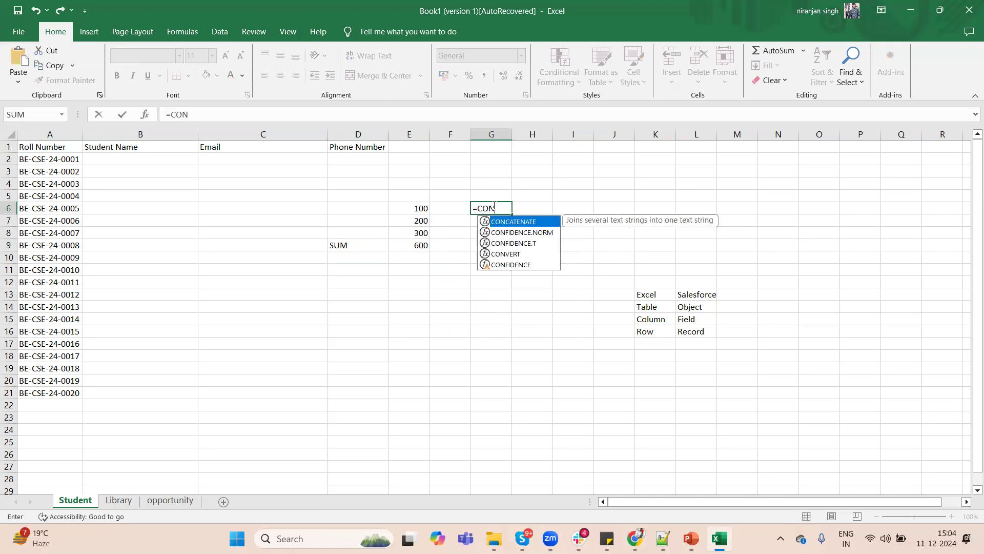
double_click(524, 224)
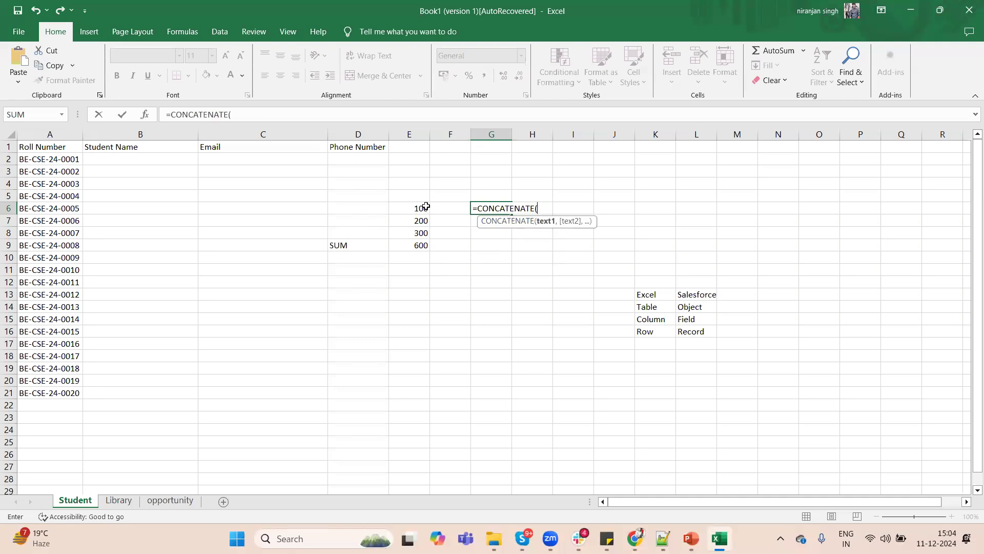
left_click_drag(426, 207, 427, 235)
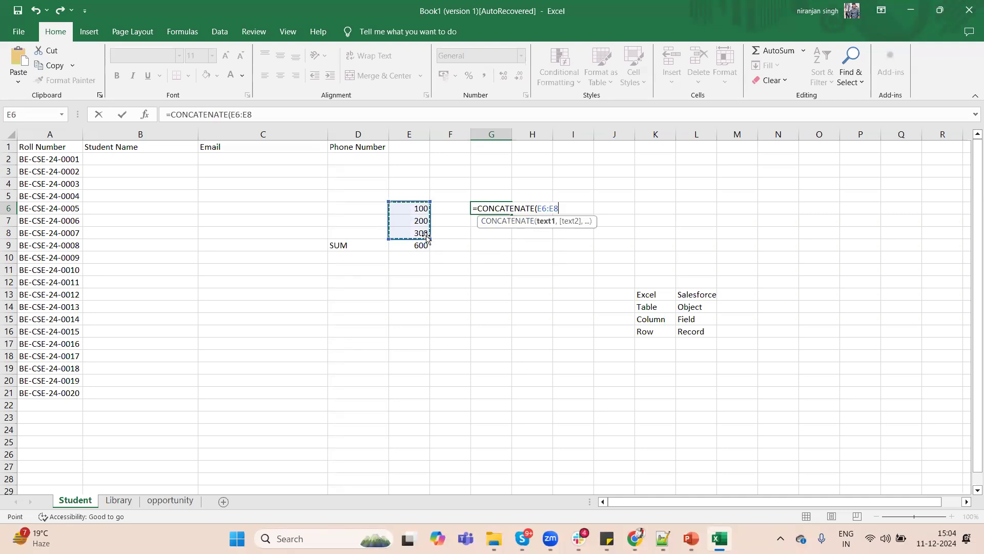
type(")")
key("Return")
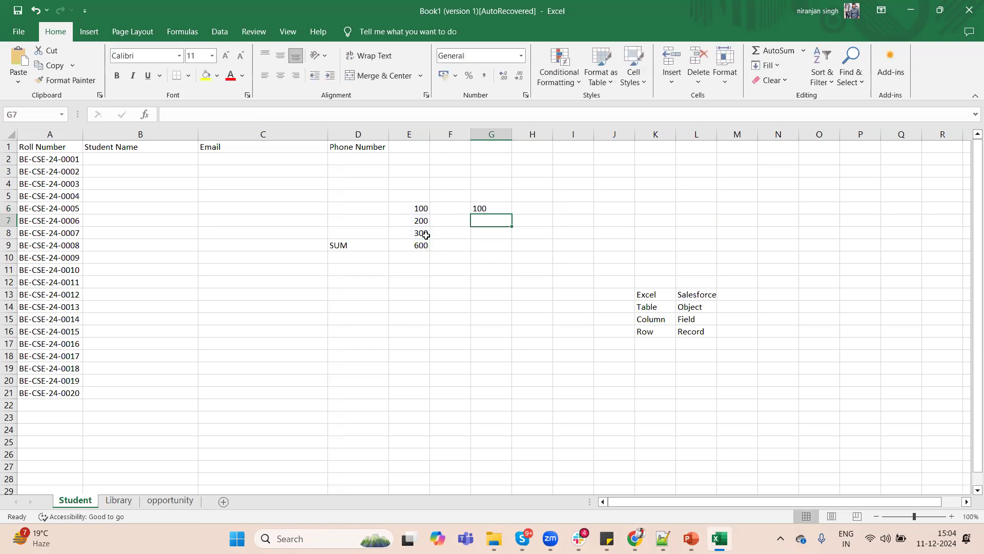
Inspect the CONCATENATE formula in cell G6, leave it unedited and clear the cell.
double_click(501, 208)
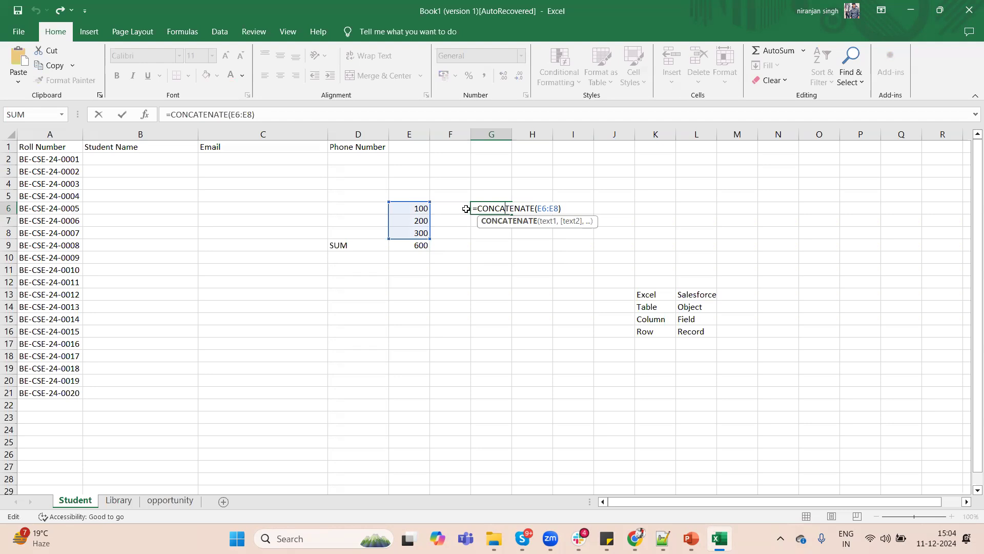
left_click(493, 175)
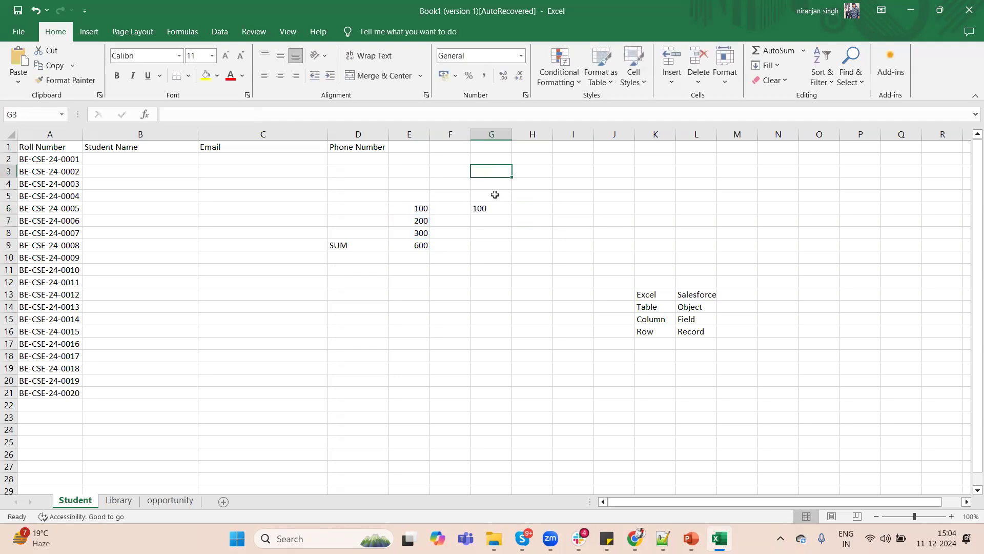
left_click(489, 210)
key("Delete")
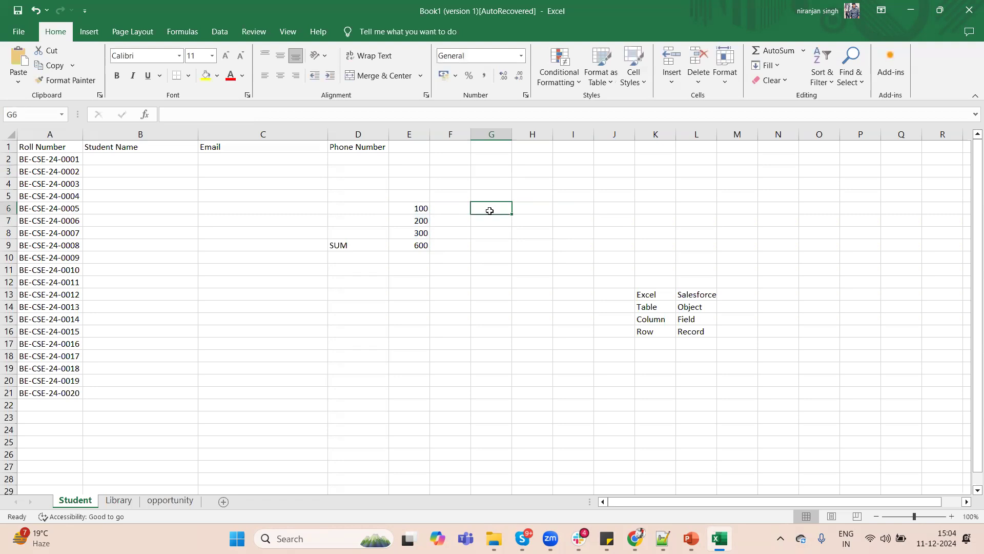
Try to join the Salesforce and Excel header texts in cell N13 with the formula =L13+K13.
left_click(771, 291)
type("=")
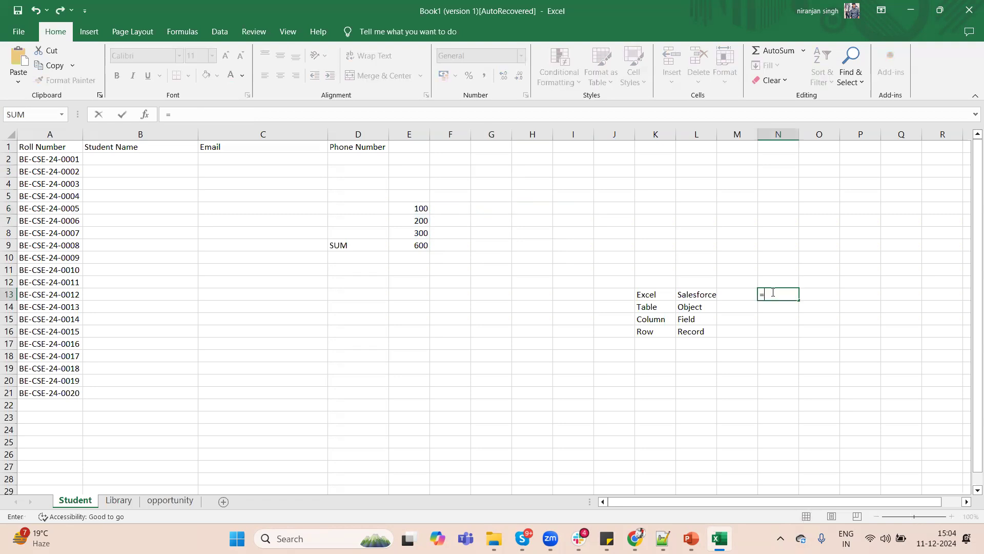
left_click(707, 295)
type("+")
left_click(660, 295)
key("Return")
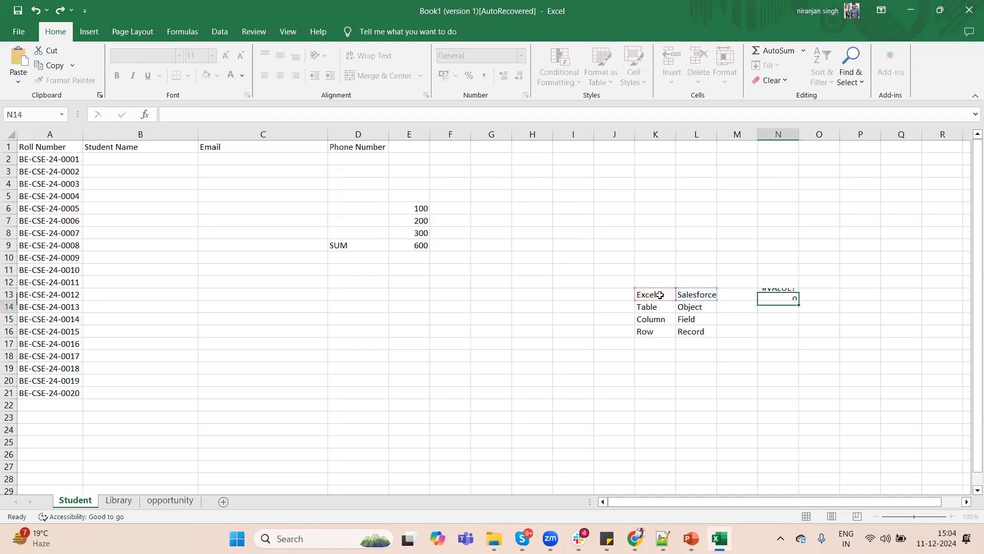
Replace the formula in cell N13 with =CONCATENATE(K13,L13) to join the Excel and Salesforce header texts.
left_click(784, 294)
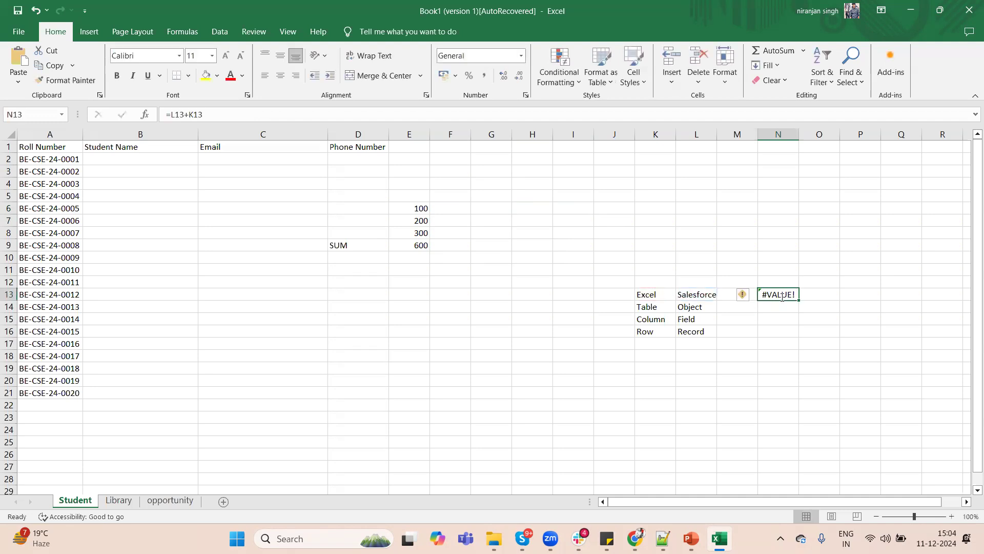
double_click(788, 295)
left_click_drag(789, 295, 764, 294)
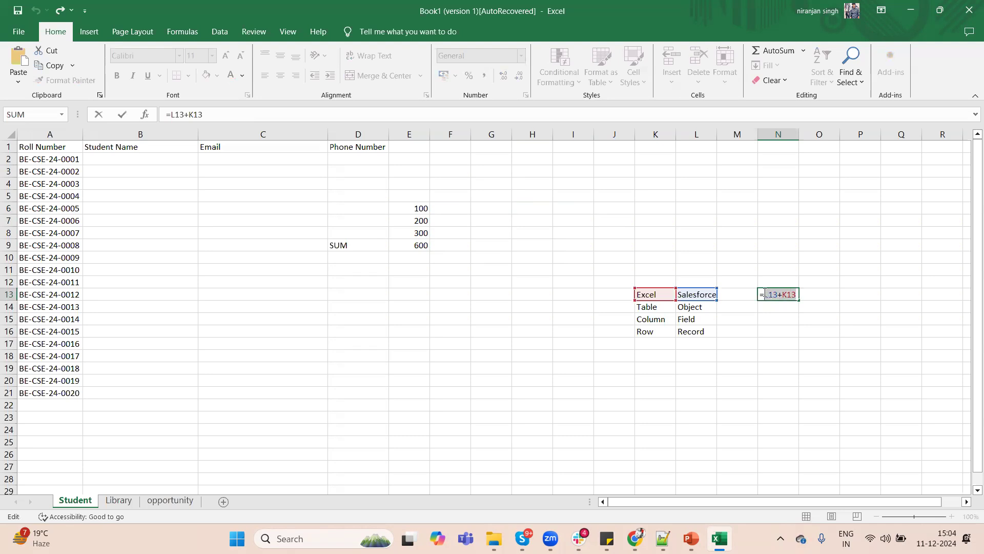
type("CON")
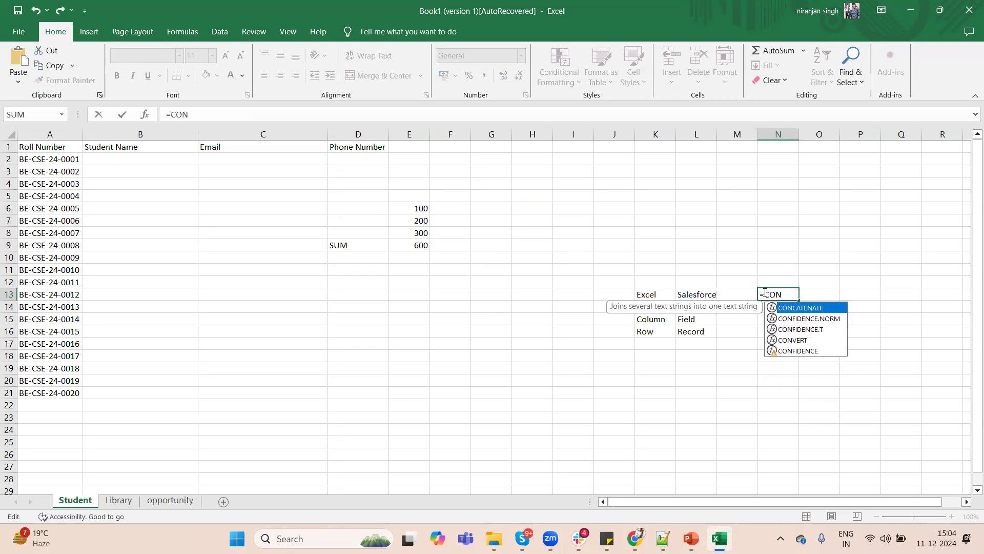
double_click(802, 307)
left_click(648, 294)
type(",")
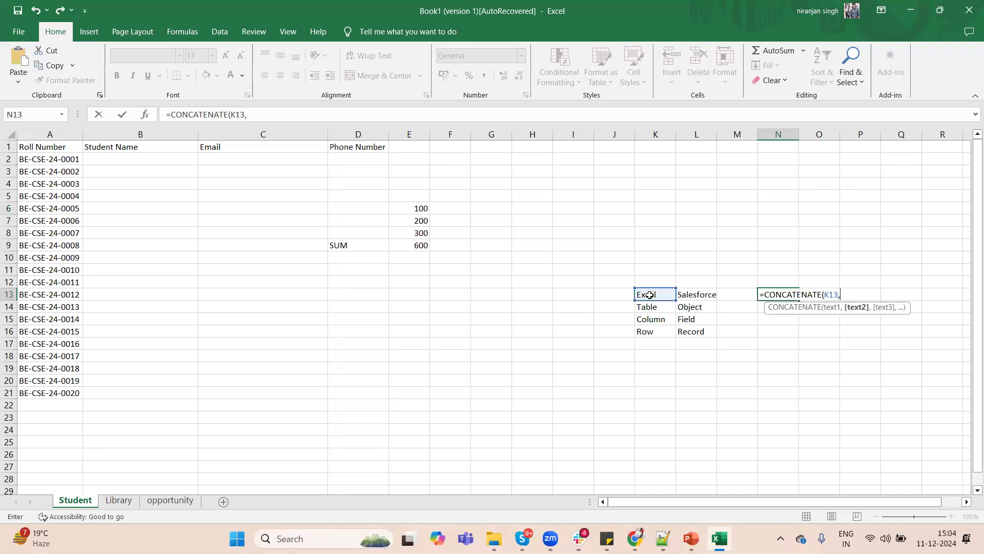
left_click(691, 295)
key("Return")
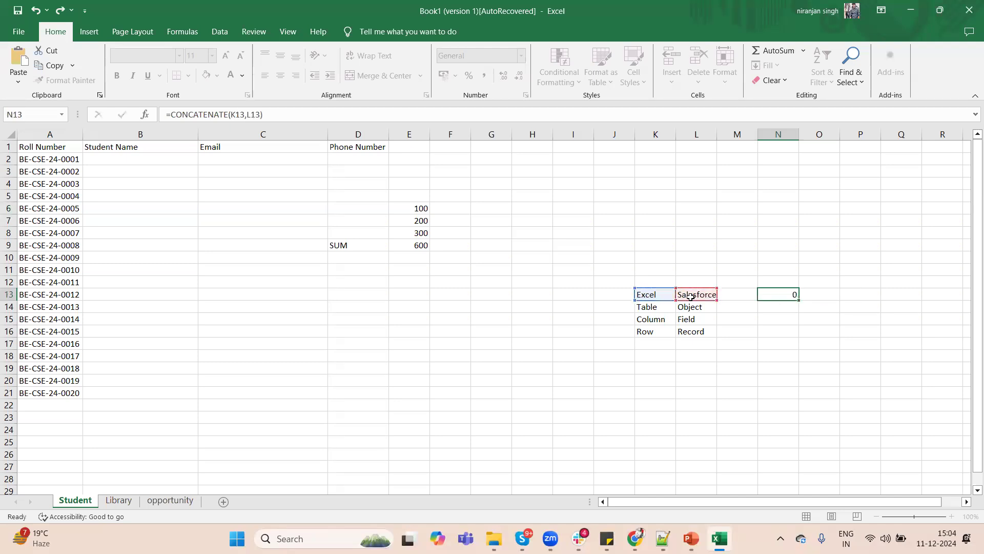
Inspect the CONCATENATE formula in cell N13, close it unedited and reselect the cell.
double_click(780, 296)
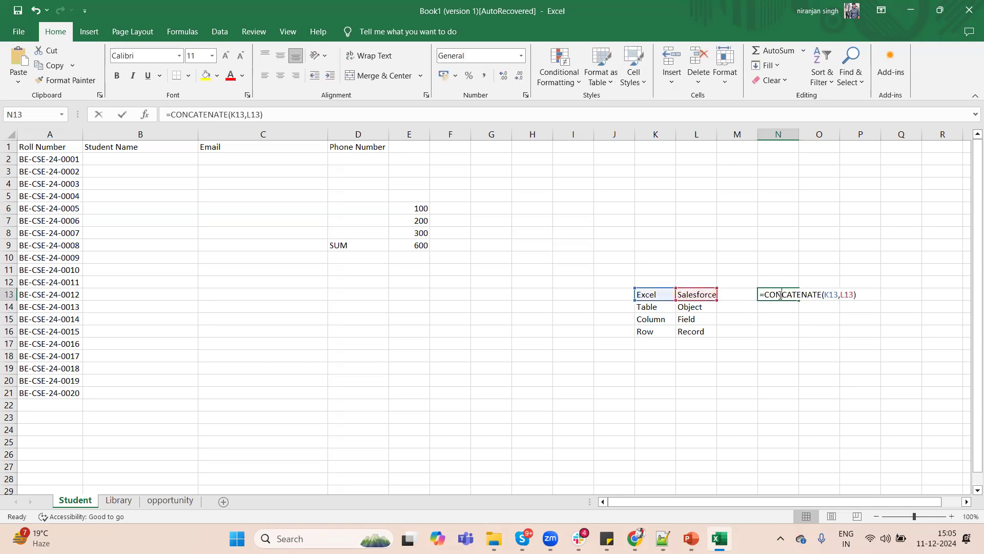
left_click(782, 273)
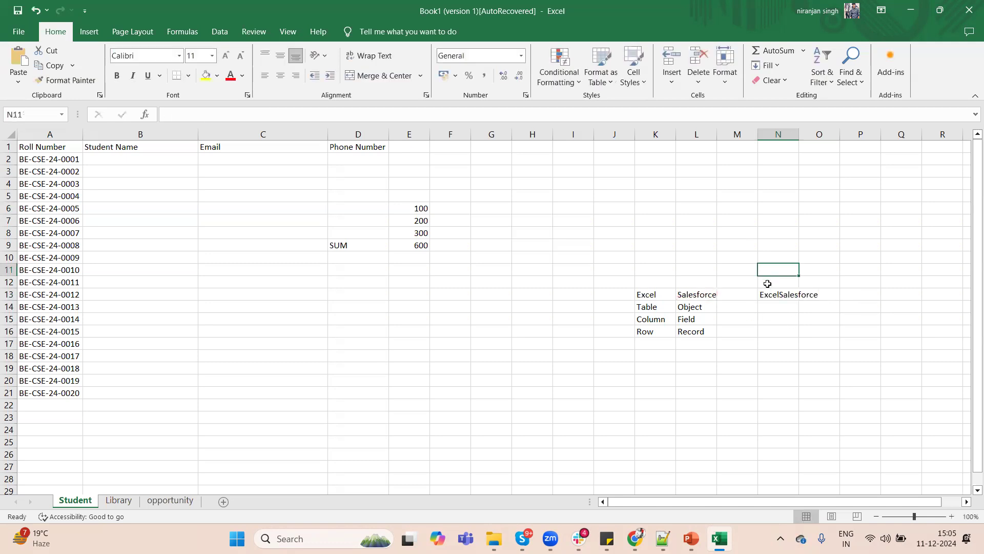
left_click(781, 296)
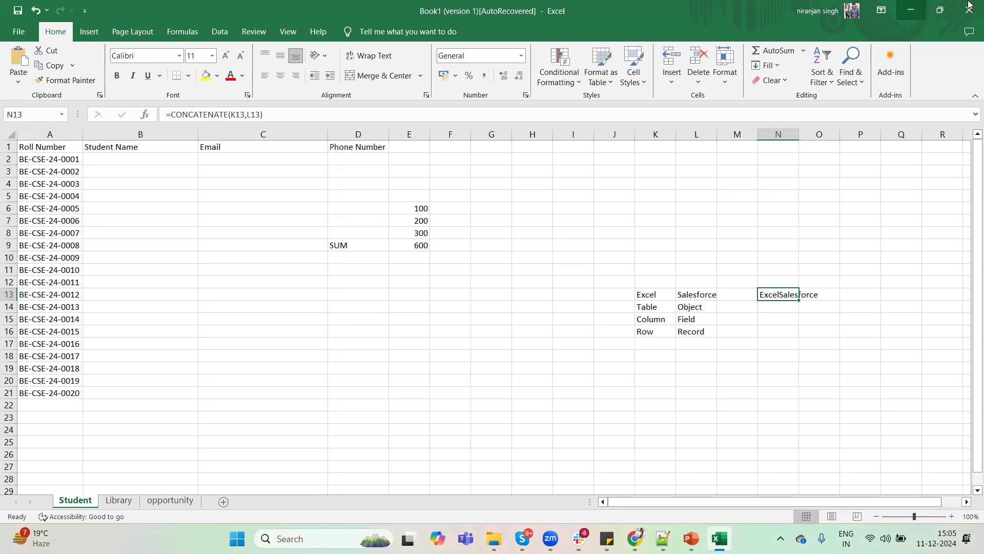
Set cells E6 and E7 to 500 each, checking the SUM cell E9 after the first change.
left_click(418, 208)
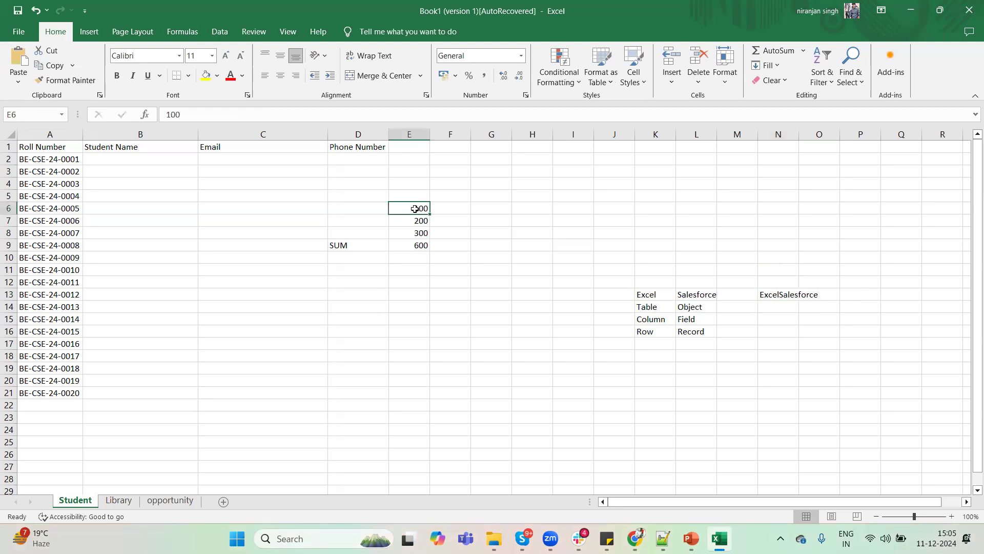
type("500")
key("Return")
left_click(416, 246)
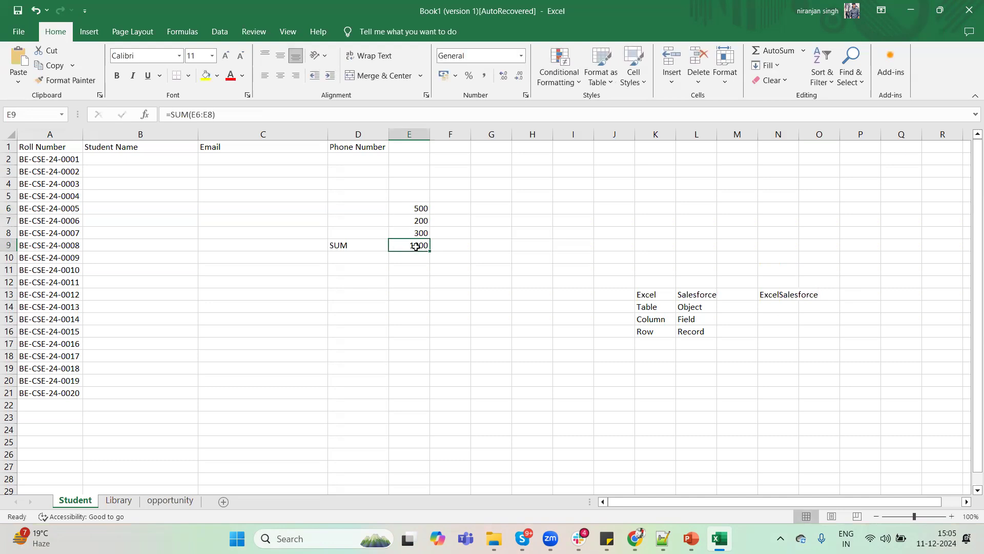
left_click(420, 221)
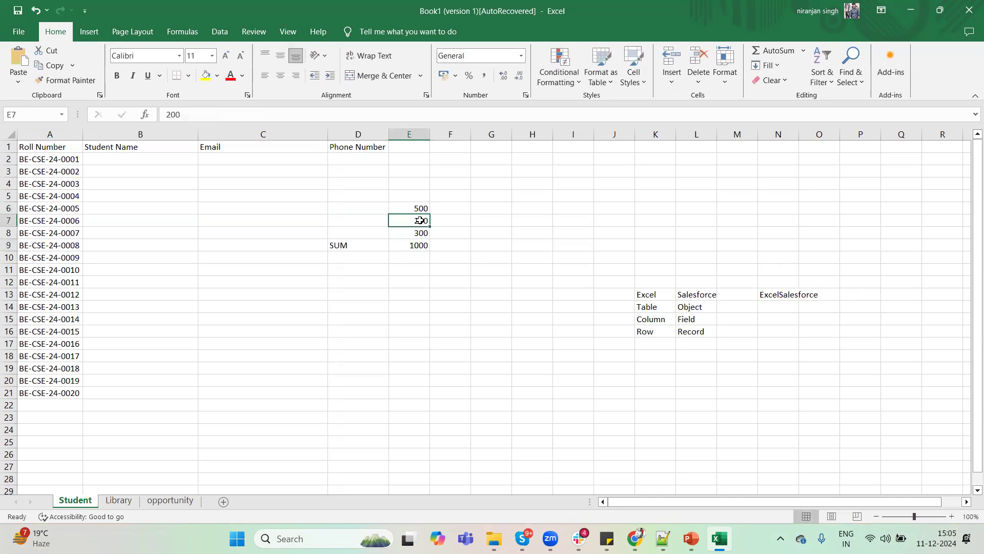
type("500")
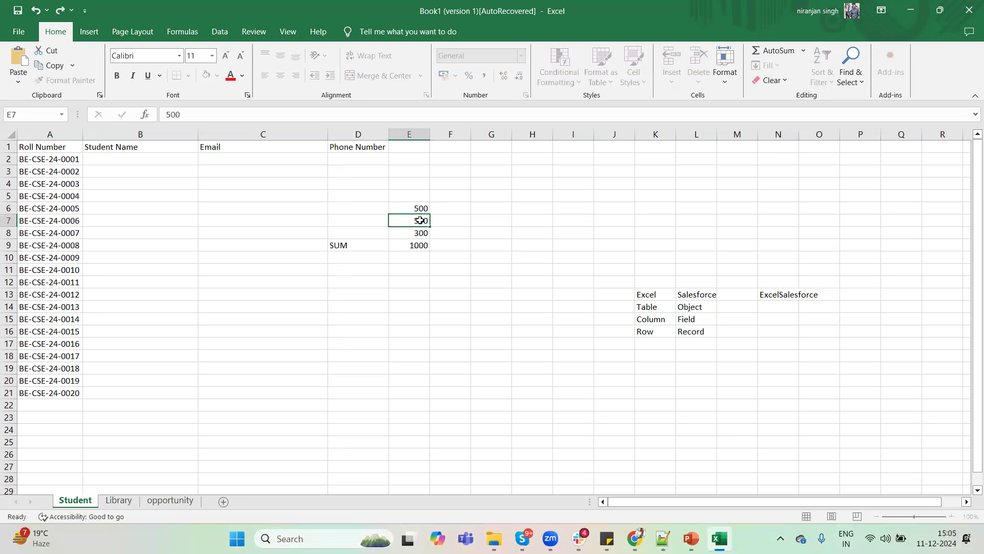
key("Return")
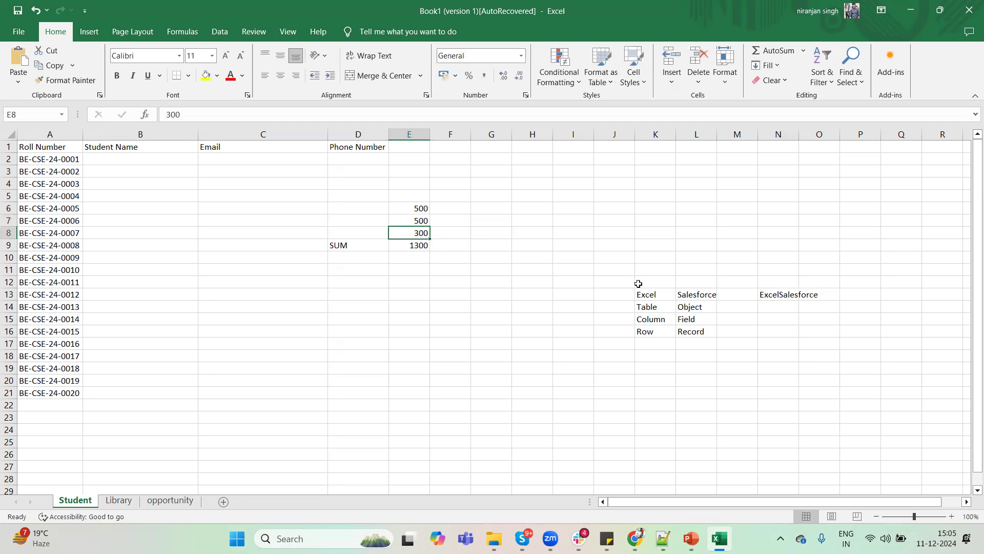
Replace the Excel header text in cell K13 with CSV and check the joined text in cell N13.
left_click(651, 294)
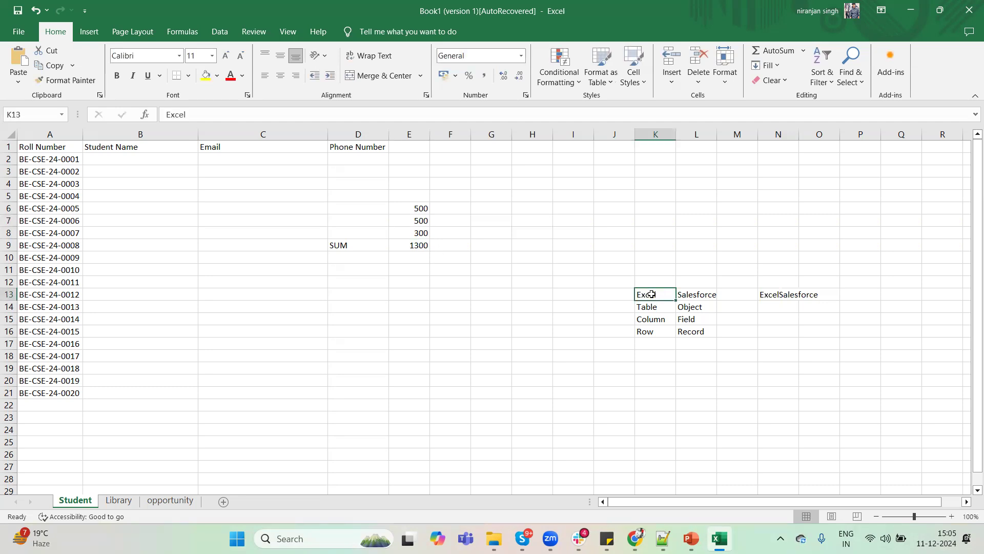
type("S")
type("CSV")
key("Return")
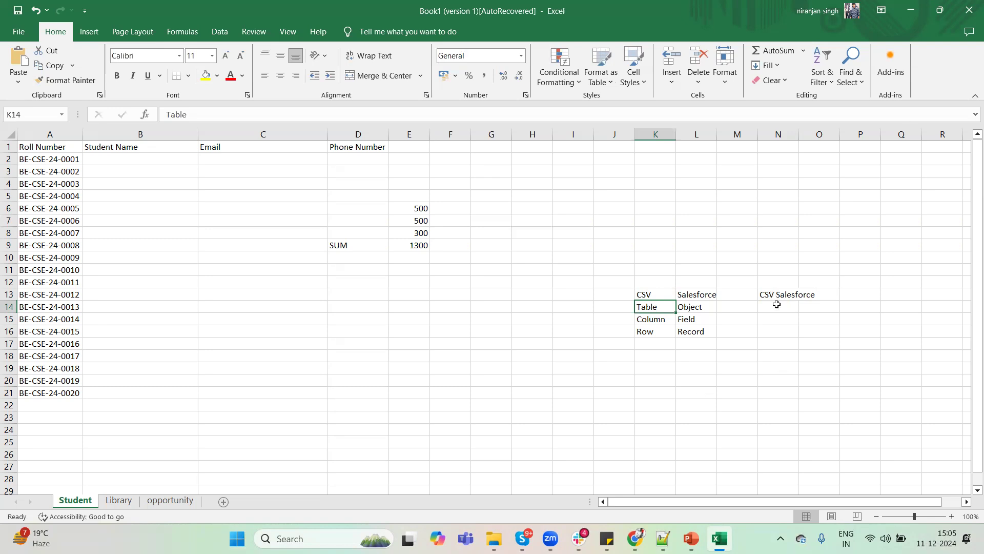
left_click(775, 293)
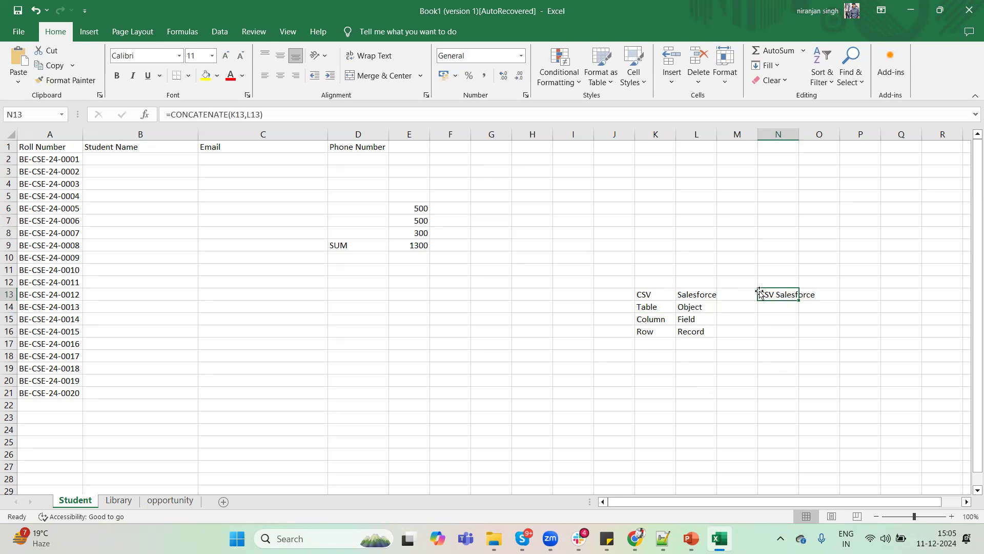
Switch to Salesforce, choose Formula as the Child field's data type and highlight parts of its description.
left_click(911, 10)
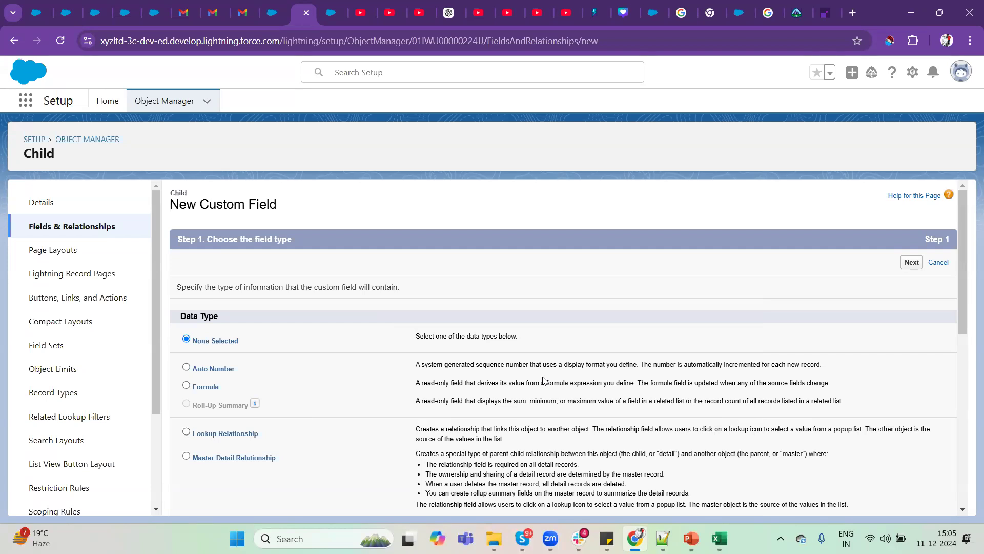
left_click(204, 390)
left_click_drag(416, 387, 470, 385)
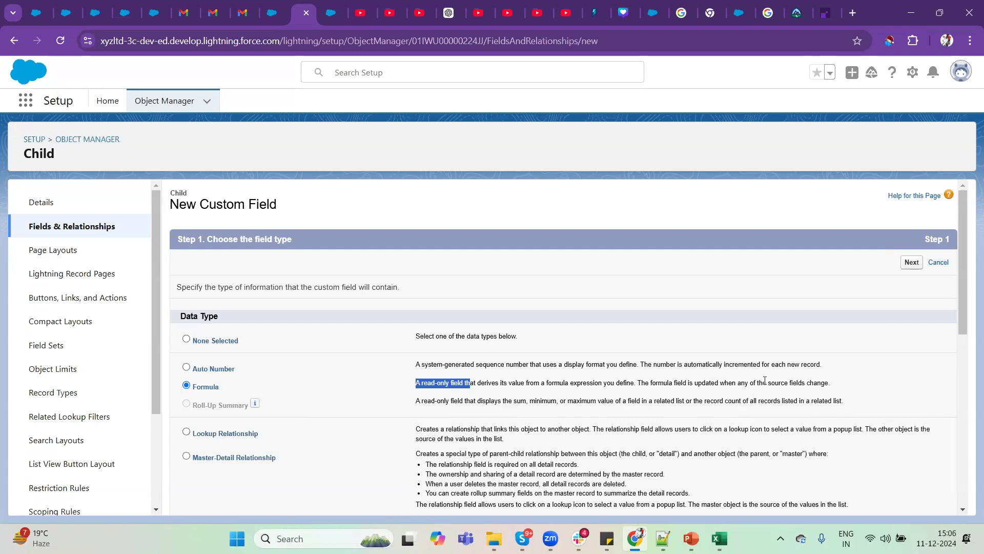
left_click_drag(831, 383, 544, 381)
left_click_drag(417, 383, 466, 391)
Switch to Excel and inspect the CONCATENATE formula in cell N13, leaving it unedited.
left_click(720, 538)
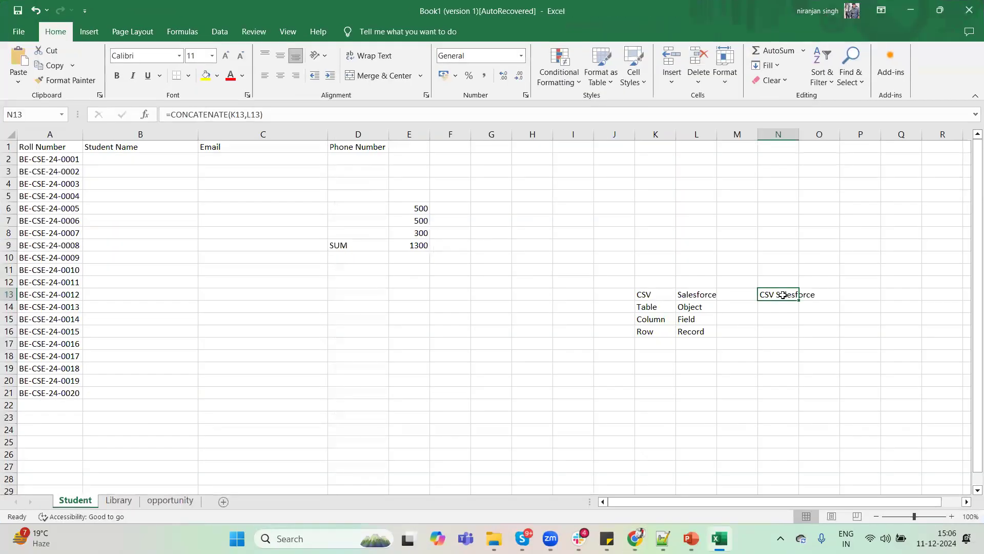
double_click(783, 294)
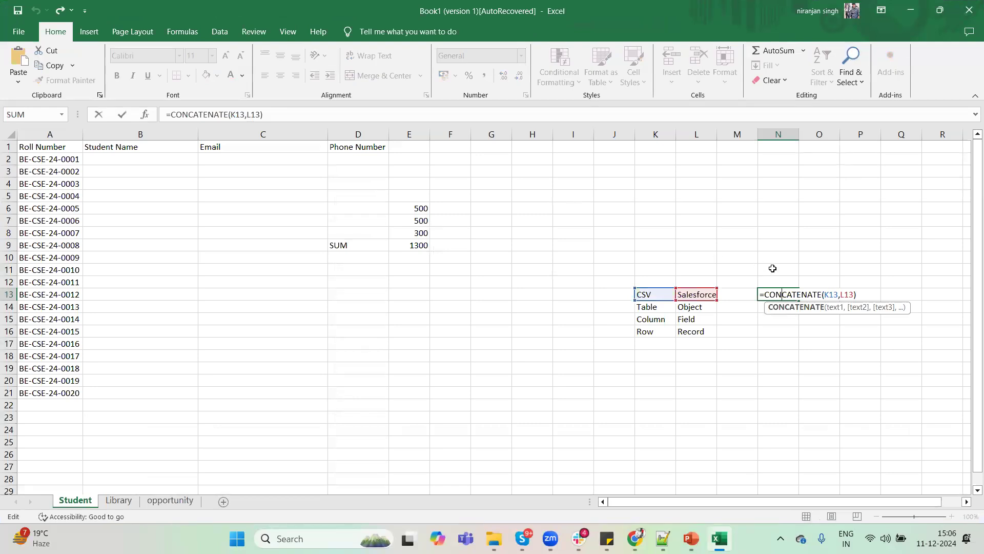
key("Return")
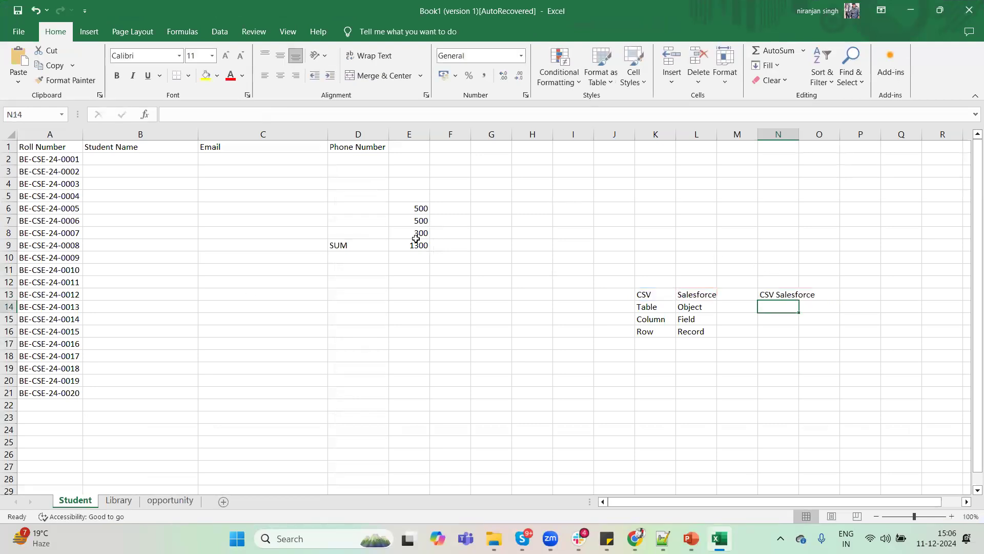
Inspect the SUM formula in cell E9 and its source cells E6:E8 without editing them.
left_click(406, 244)
double_click(406, 244)
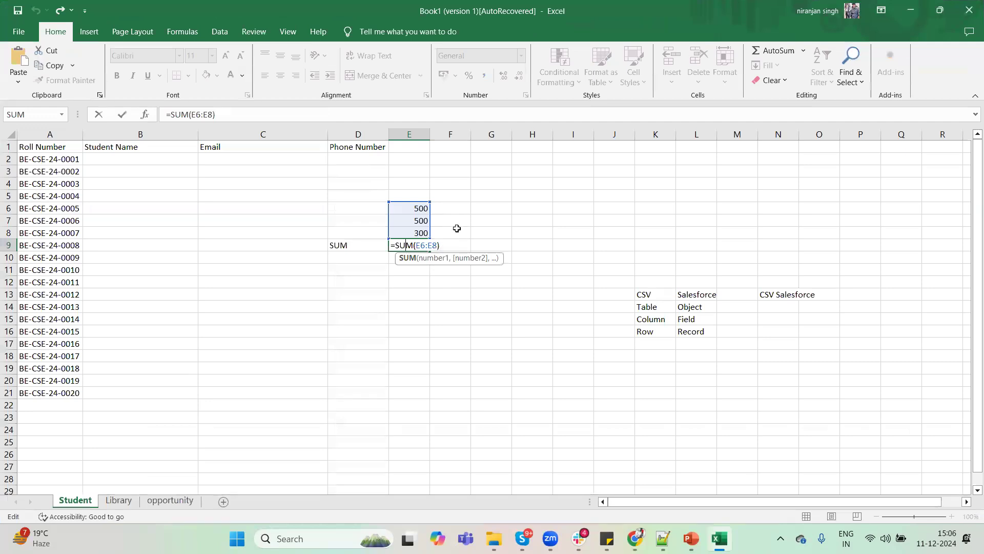
left_click(456, 229)
left_click(411, 245)
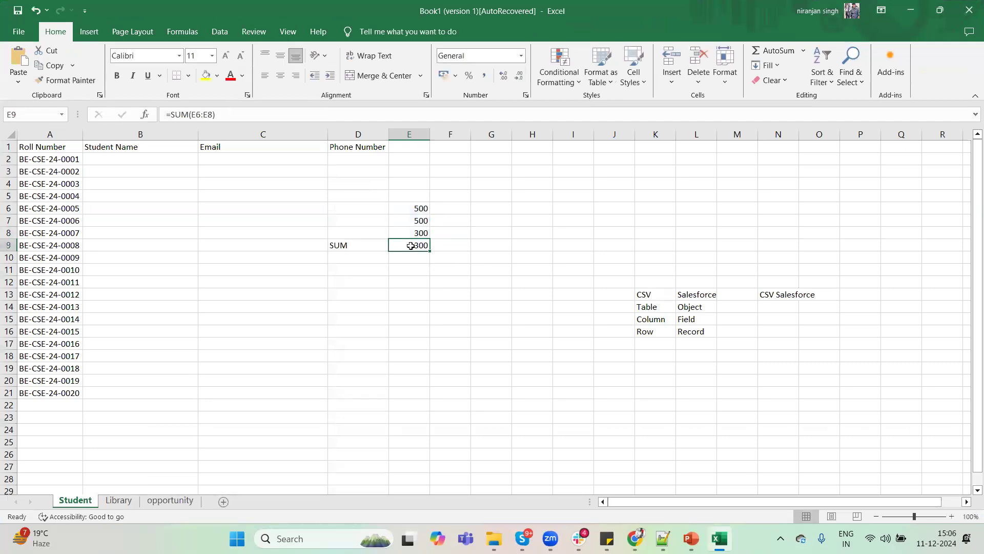
left_click(420, 196)
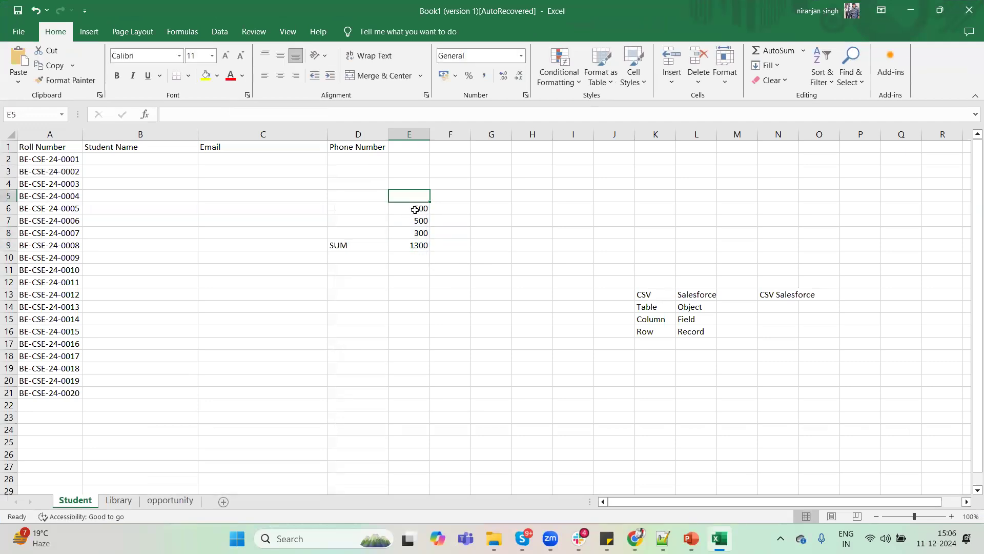
left_click_drag(415, 210, 420, 235)
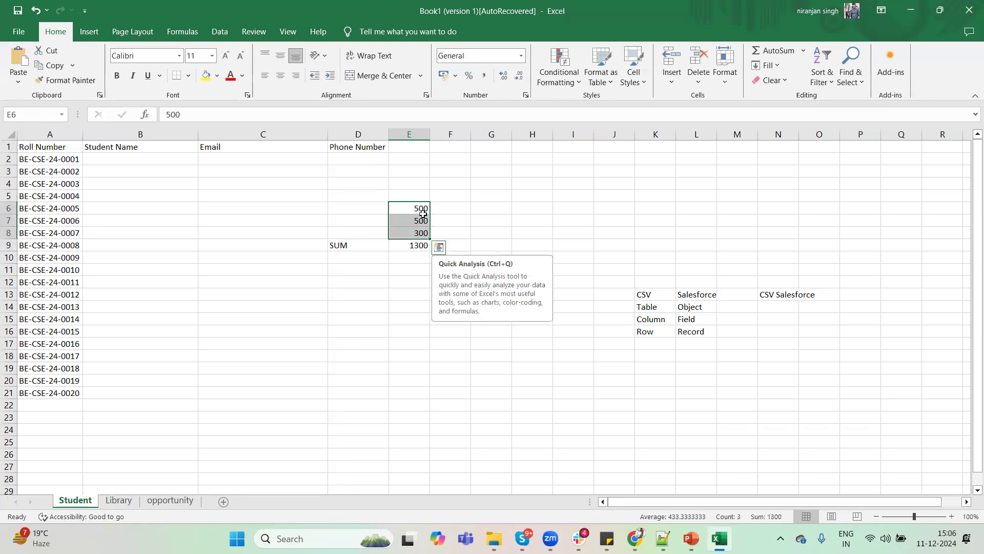
left_click(416, 246)
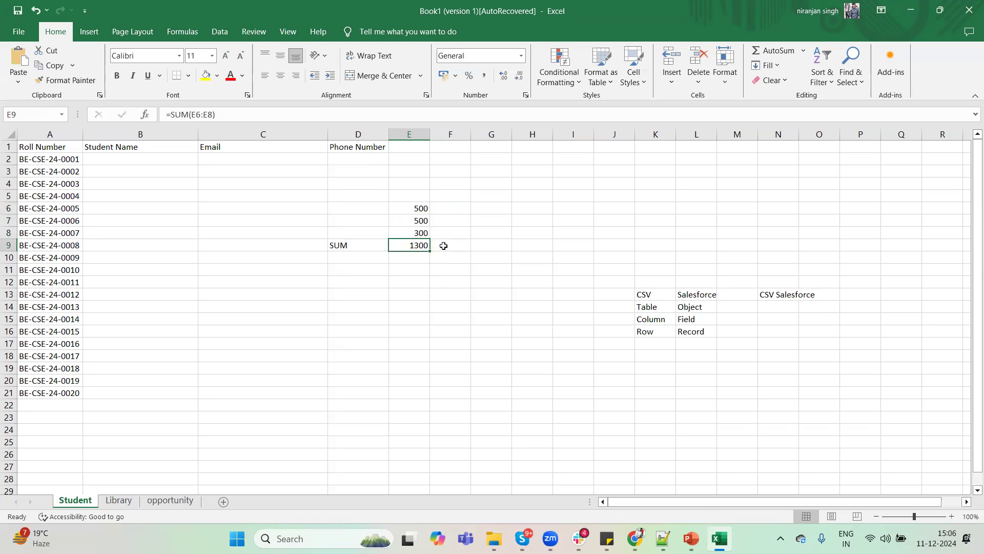
Switch back to Salesforce and advance the Child object's formula field to the output type step.
left_click(918, 6)
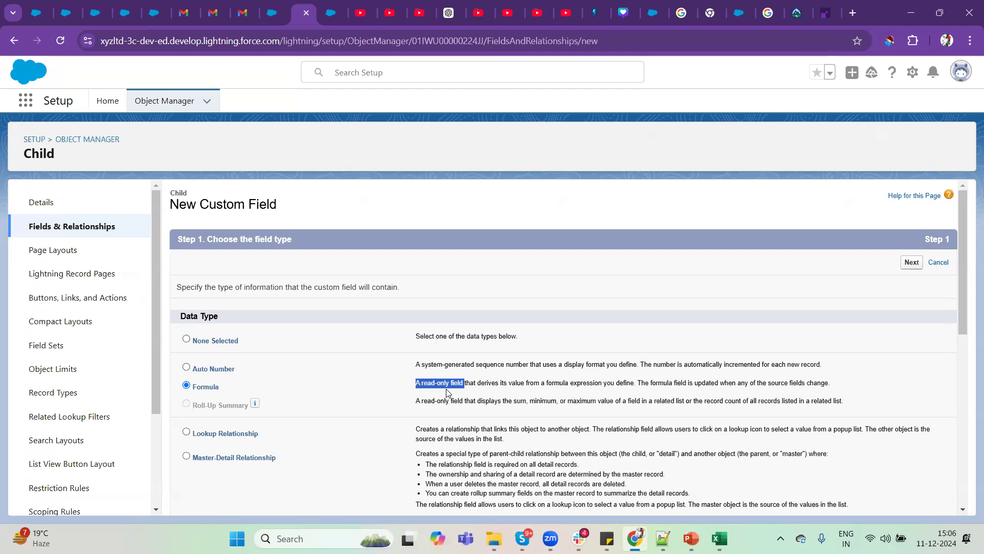
left_click(912, 262)
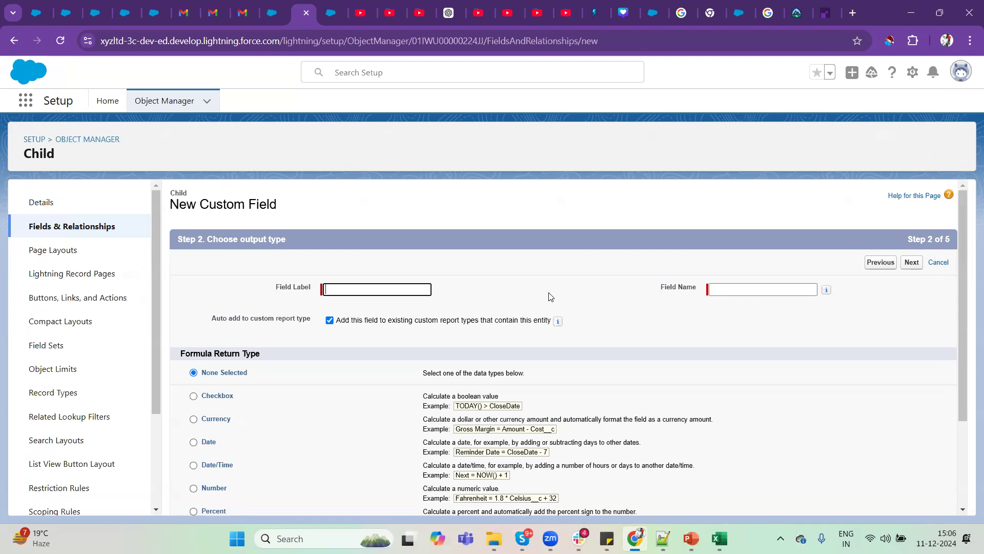
left_click(379, 287)
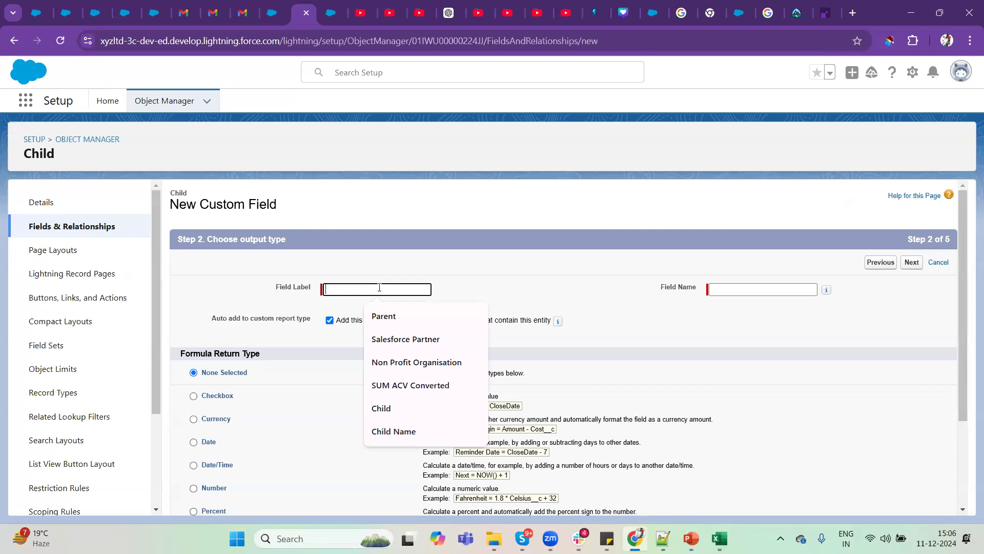
Open the Object Manager in a separate browser tab and go to the Parent object's Fields & Relationships.
middle_click(156, 102)
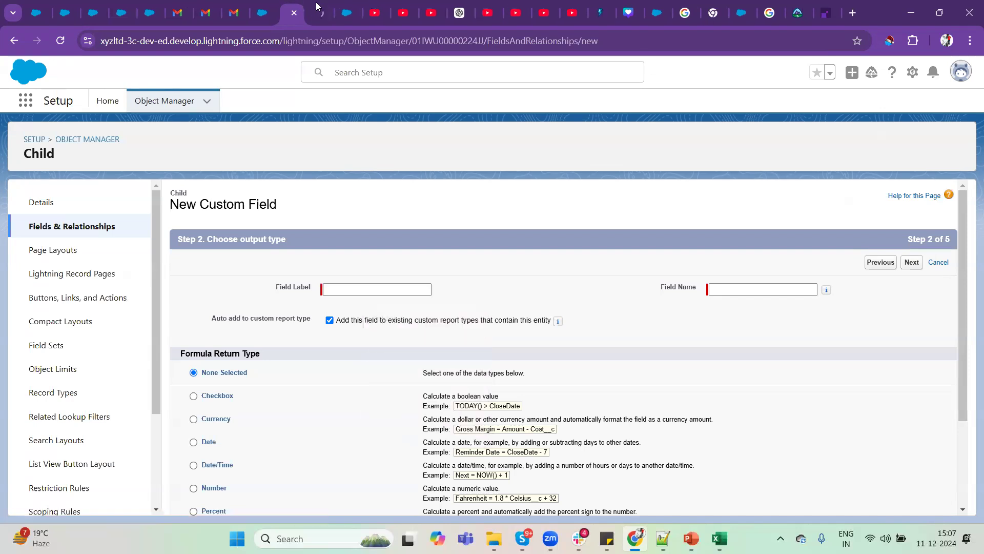
left_click(317, 7)
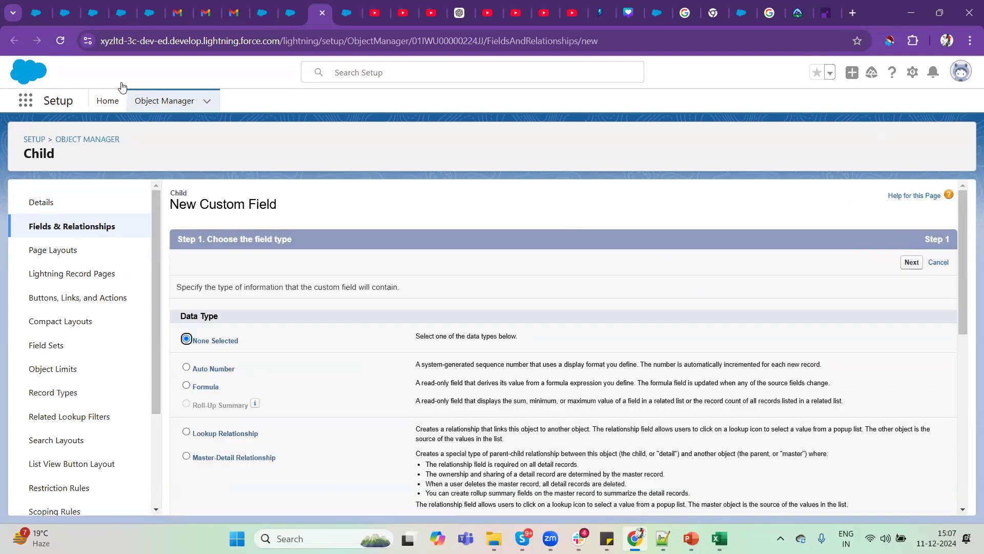
left_click(153, 106)
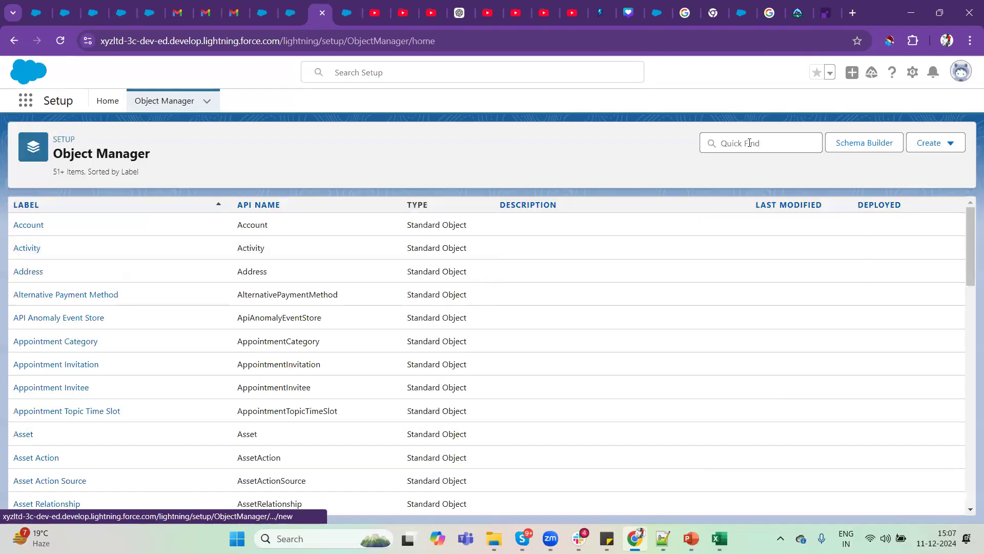
left_click(750, 143)
type("parent")
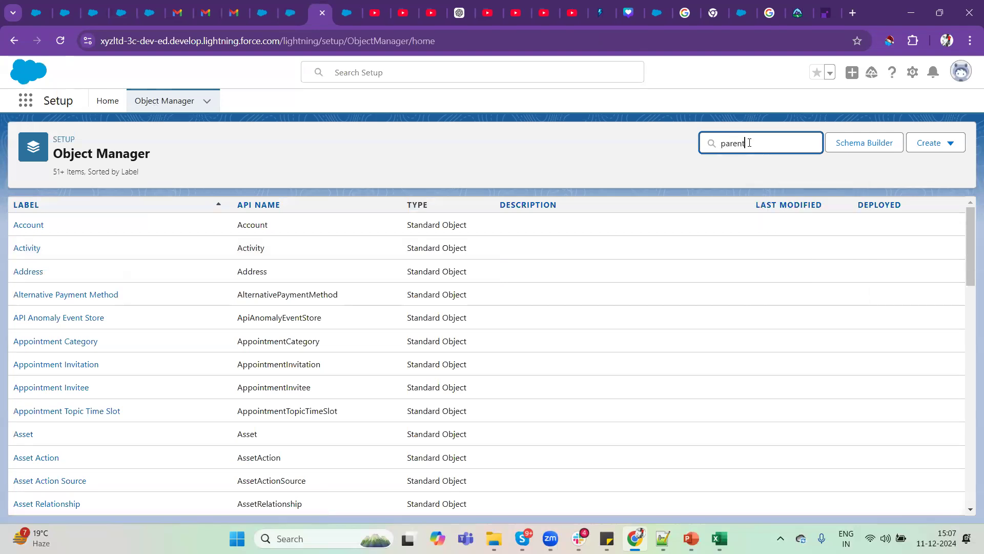
left_click(26, 229)
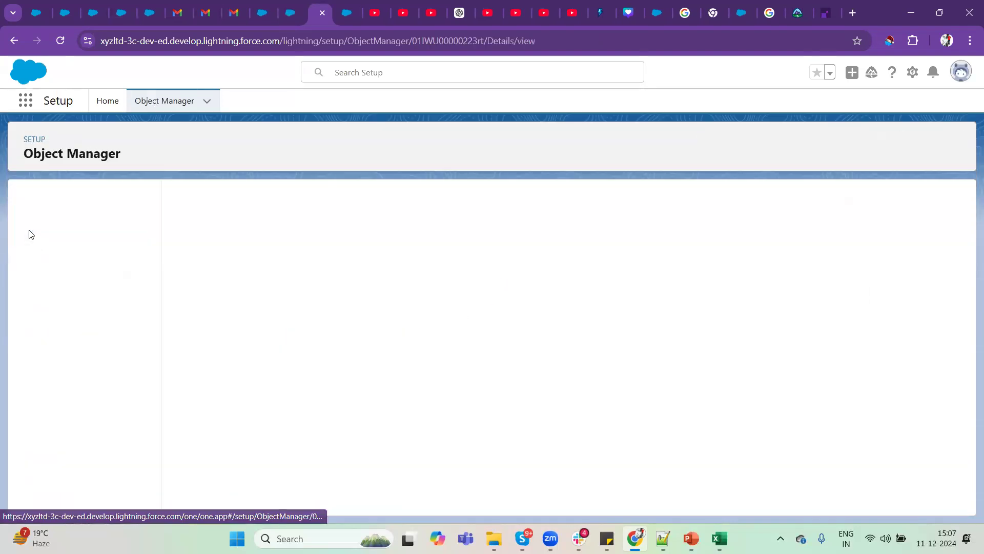
left_click(127, 237)
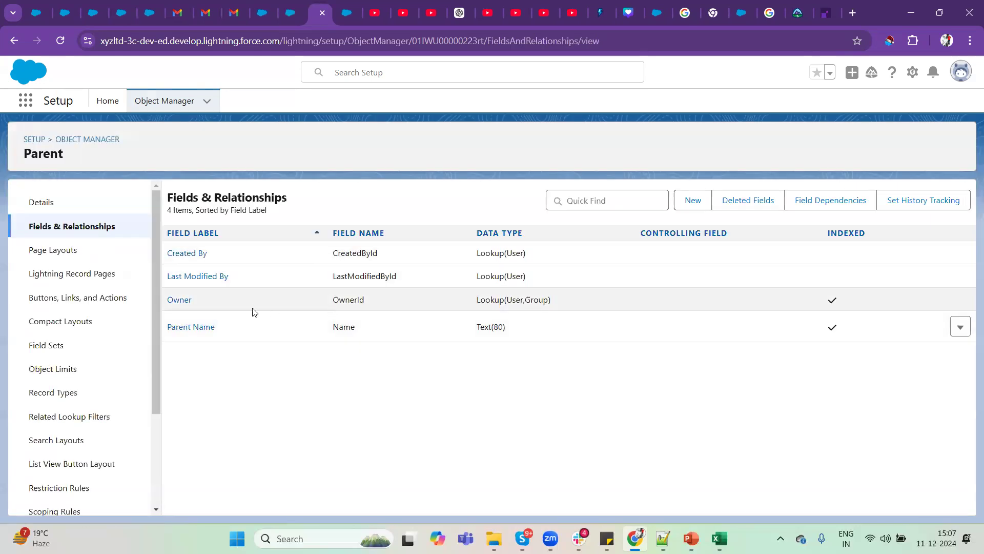
Start a new custom field on the Parent object with the Date data type and continue to its details.
left_click(693, 202)
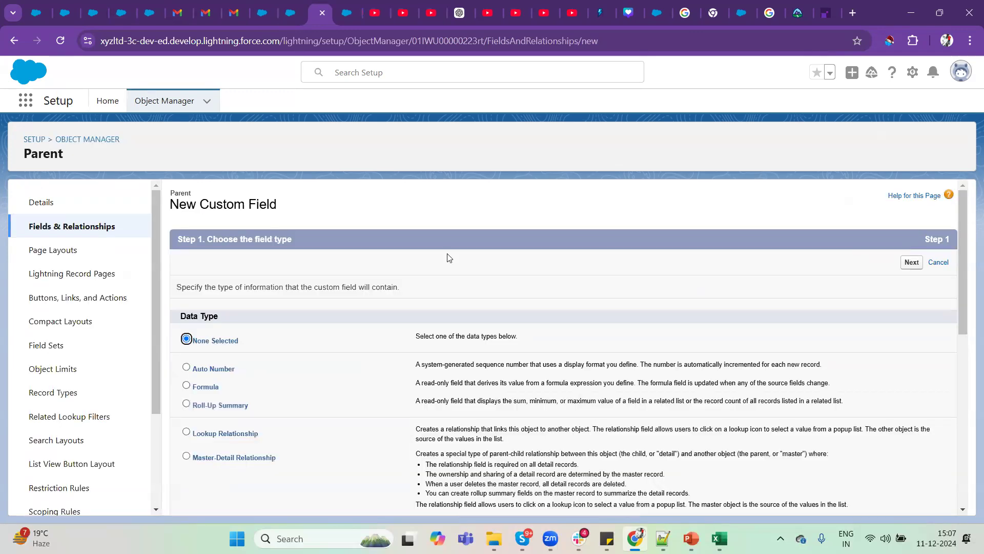
scroll(495, 382, "down", 5)
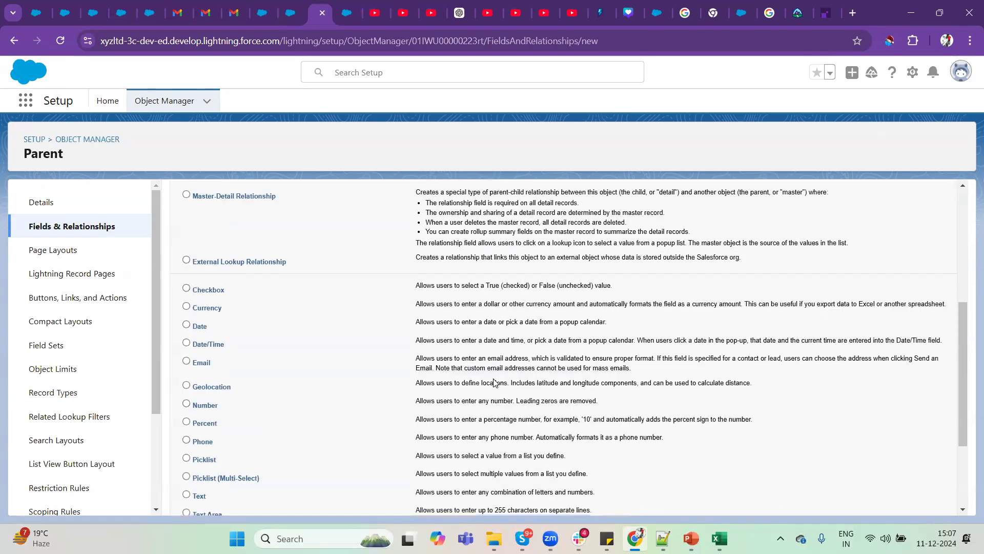
left_click(187, 325)
scroll(716, 315, "down", 3)
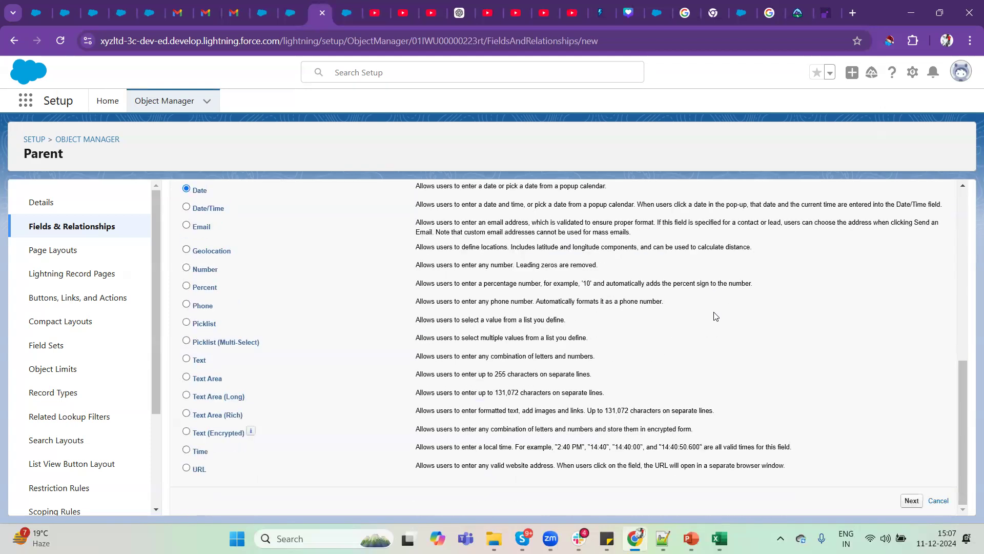
left_click(912, 501)
Label the new Parent field Date Of Incorporation and fill its field name as Date_Of_Incorporation.
left_click(347, 290)
type("Date of")
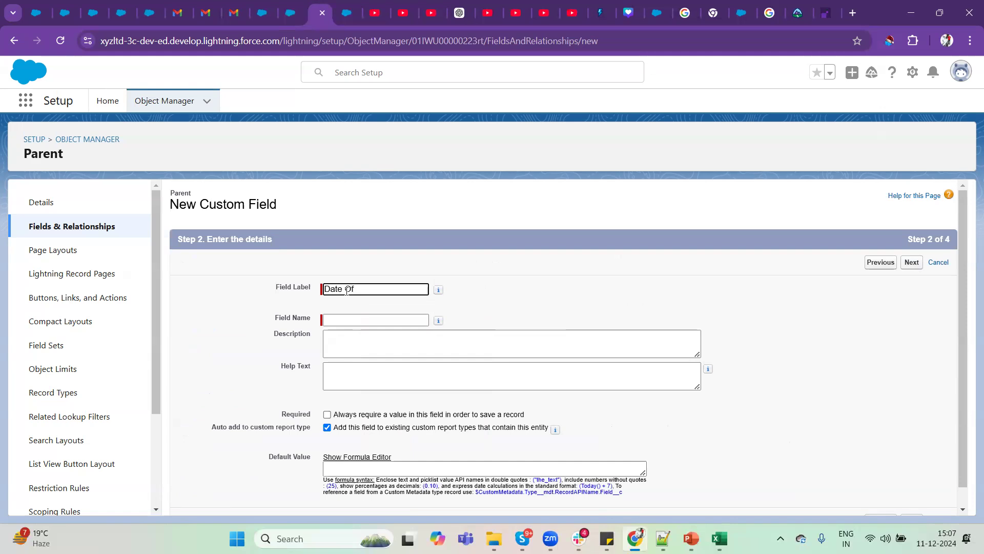
type(" Incorporation")
key("Tab")
left_click(687, 307)
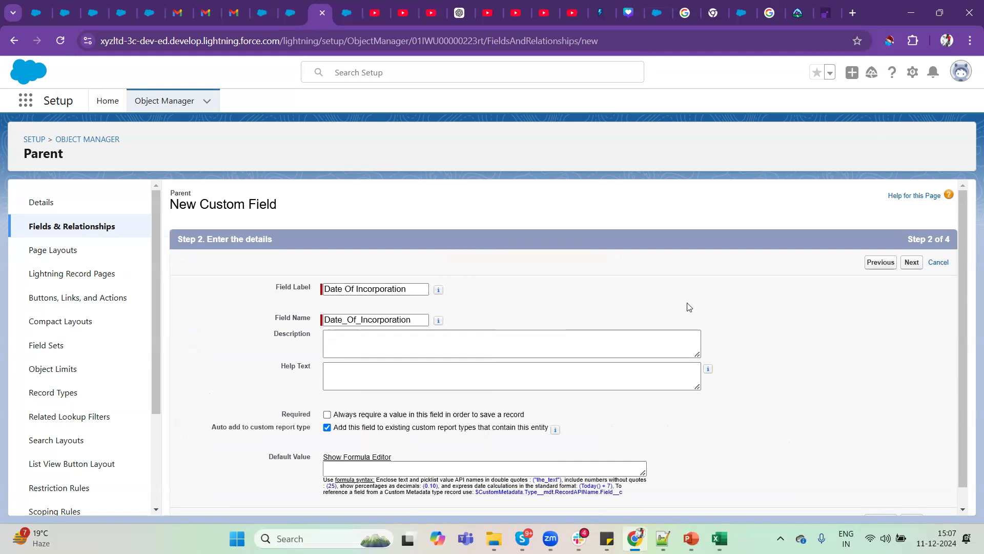
Make the Date Of Incorporation field visible to all profiles and save it with the Parent Layout included.
scroll(689, 307, "down", 1)
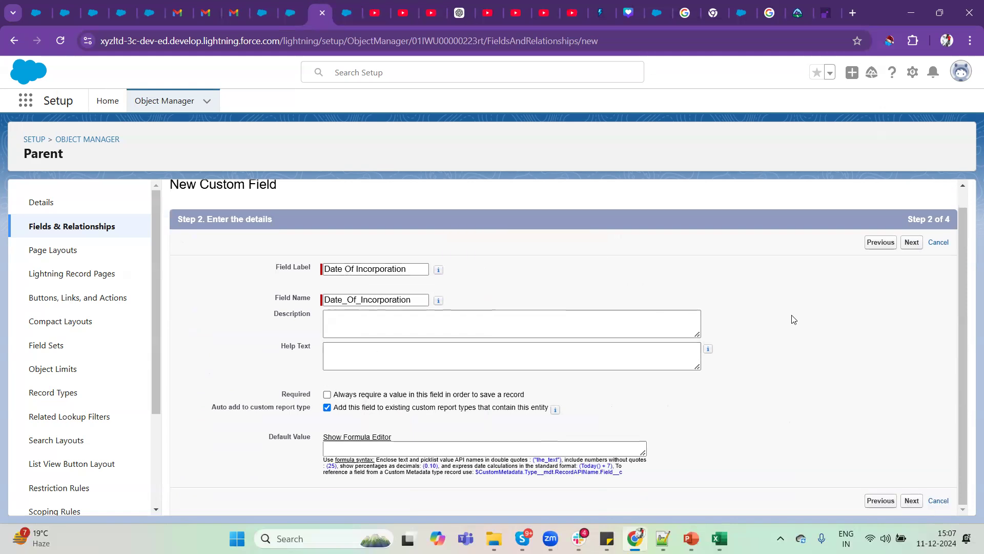
left_click(912, 243)
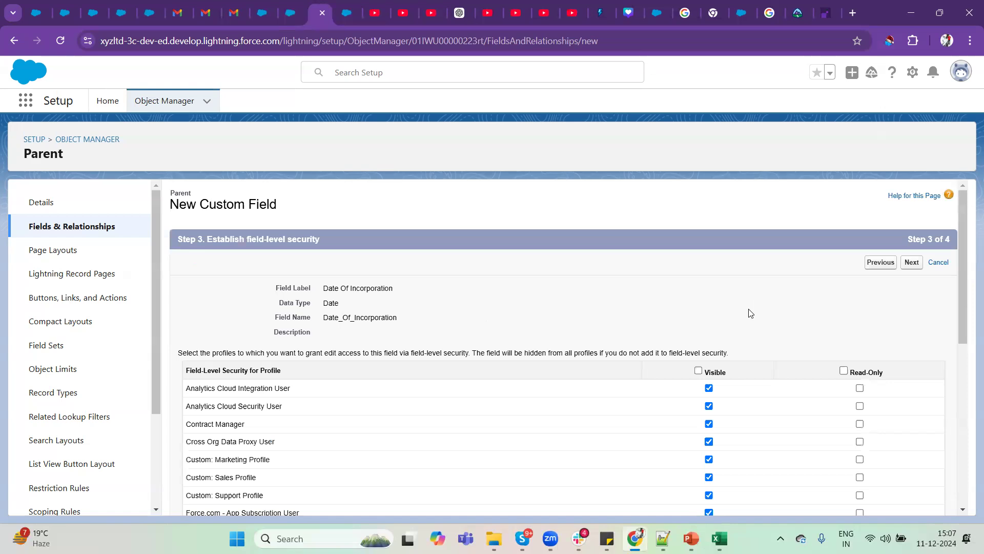
left_click(698, 370)
left_click(913, 262)
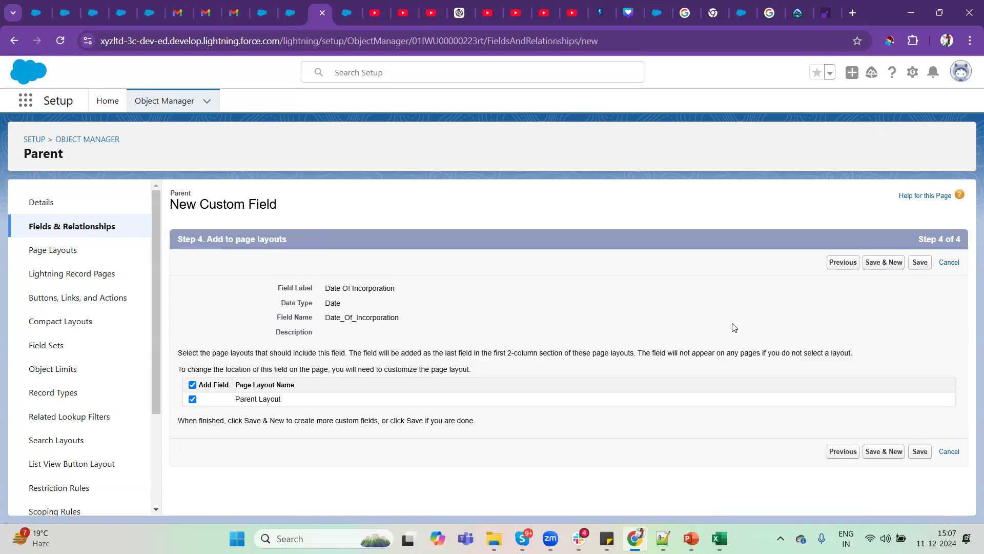
left_click(921, 263)
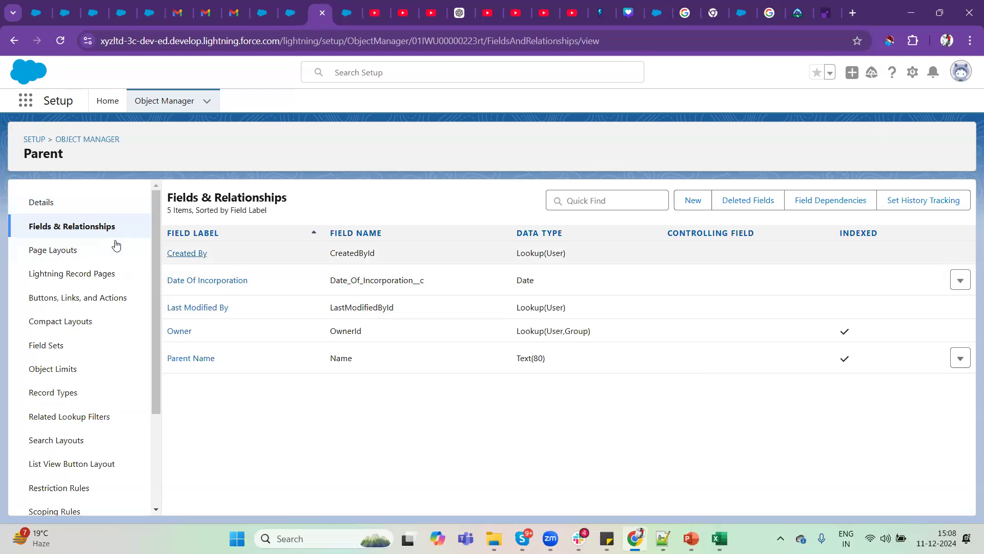
Find the Parents list through the App Launcher and open the Salesforce record.
left_click(26, 102)
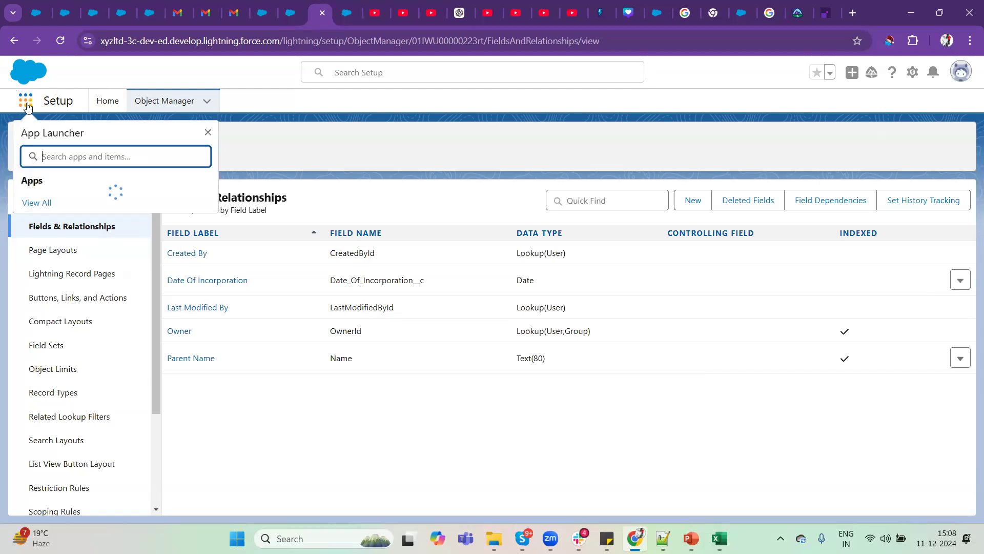
type("parent")
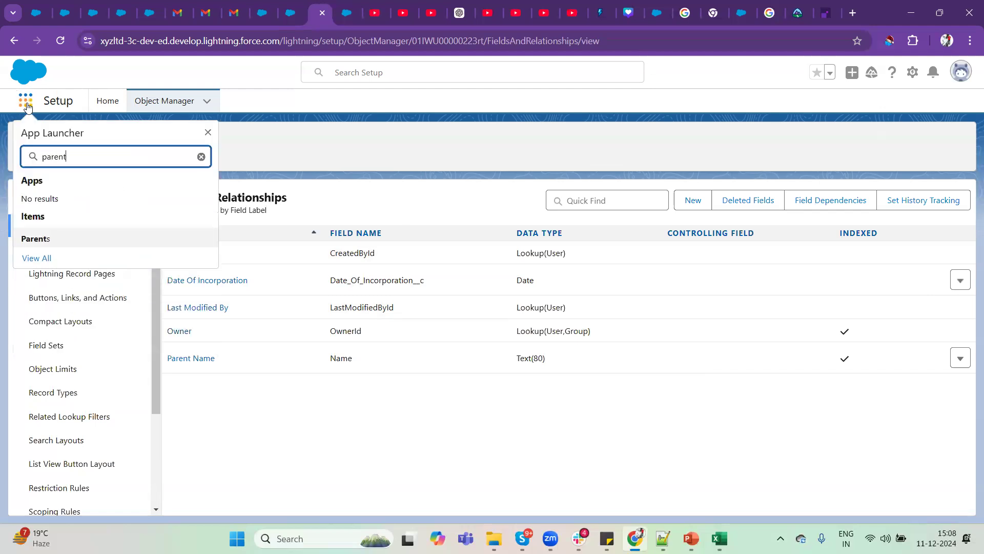
left_click(39, 240)
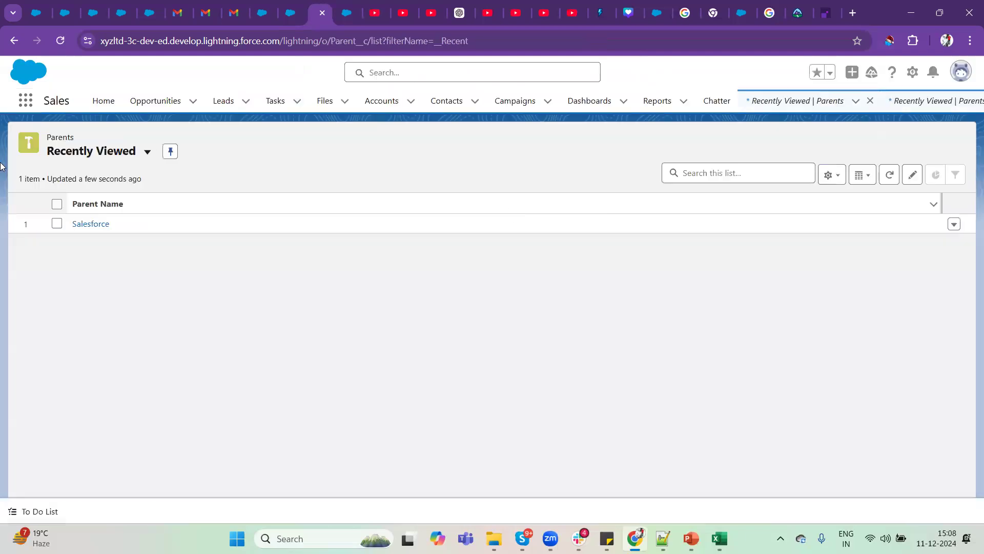
left_click(94, 224)
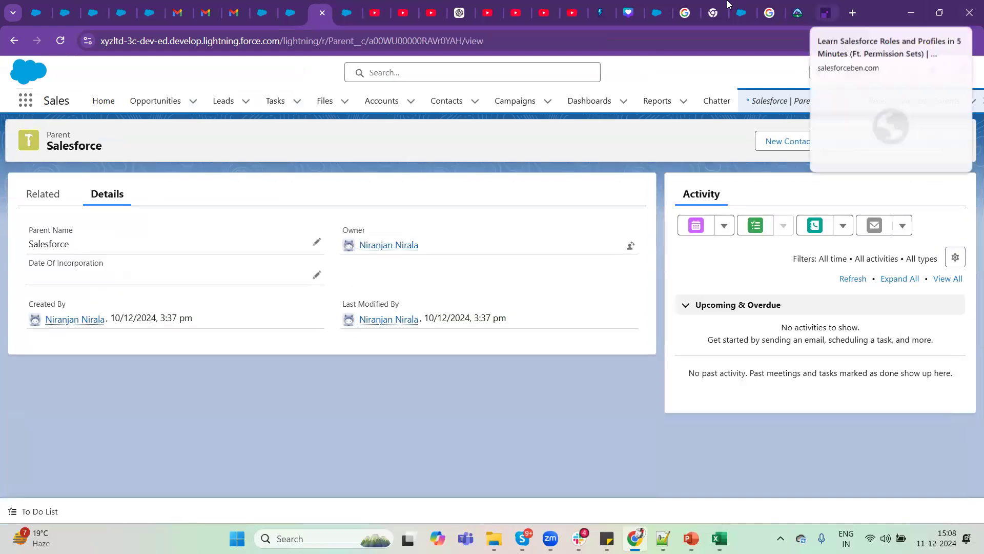
Search Google for salesforce in a separate browser tab and look through the results for the company's founding date.
left_click(825, 13)
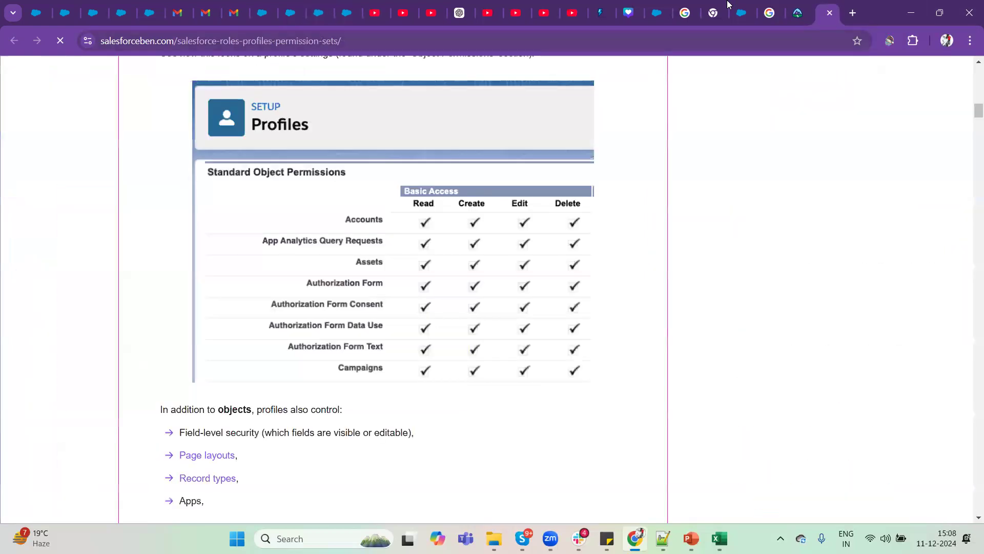
key("ctrl+l")
type("sales")
key("Return")
key("ctrl+l")
type("salesforce")
key("Delete")
key("Return")
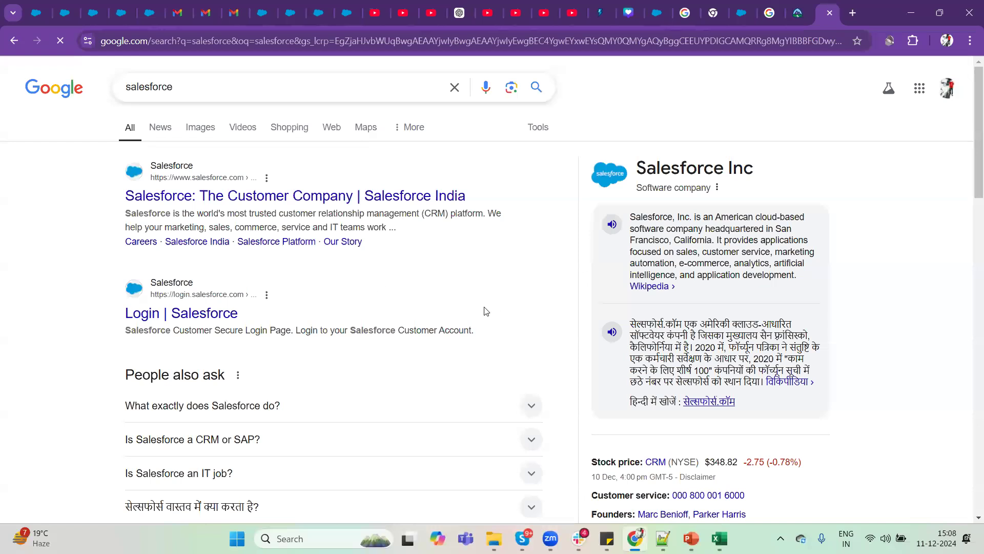
scroll(500, 314, "down", 5)
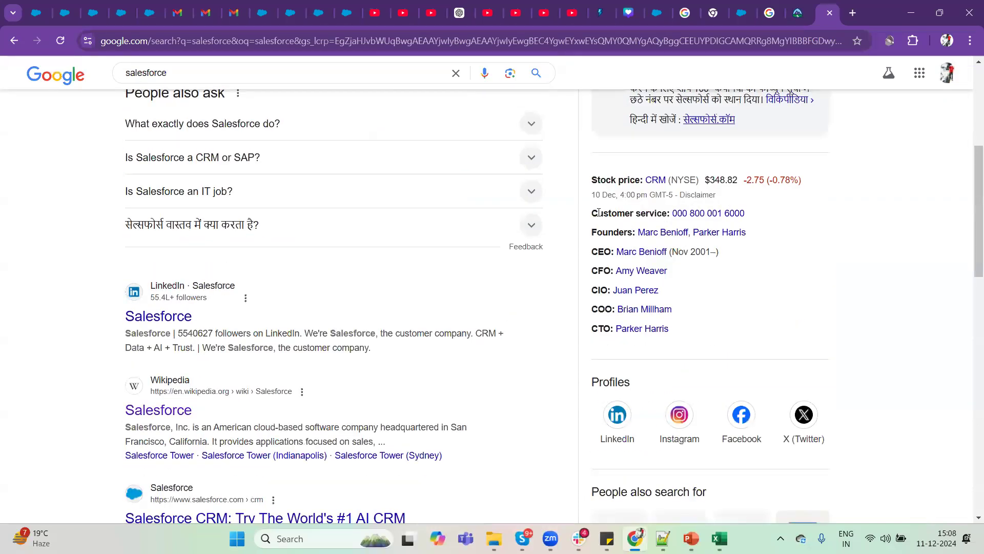
scroll(685, 329, "down", 5)
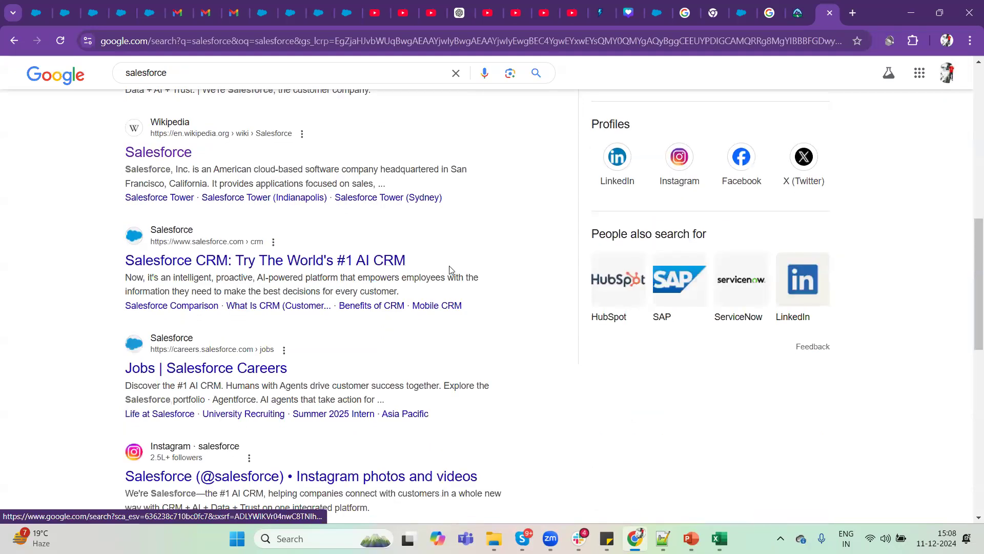
Refine the Google search to salesforce incorporation date and highlight the date in the results.
left_click(238, 73)
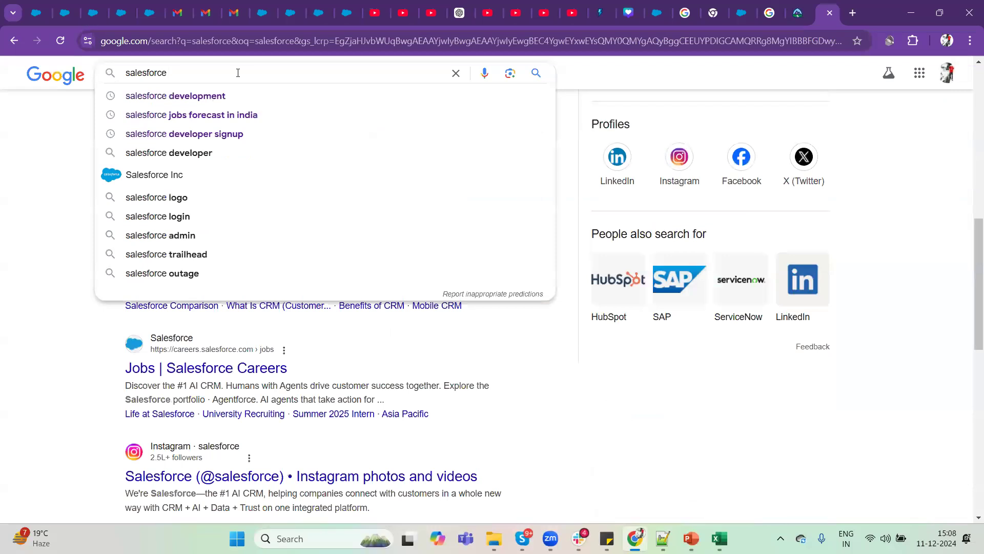
type("incorp")
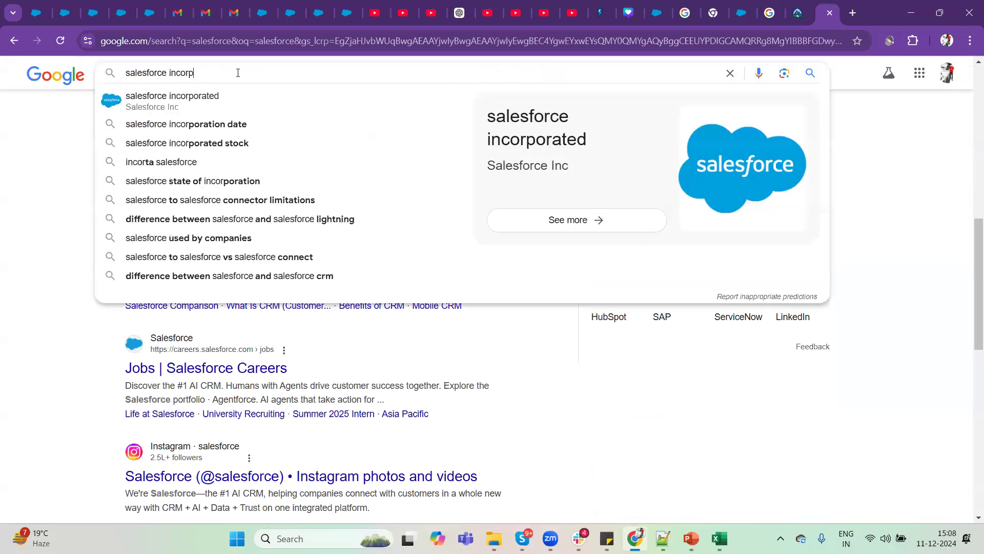
key("Down")
key("Down")
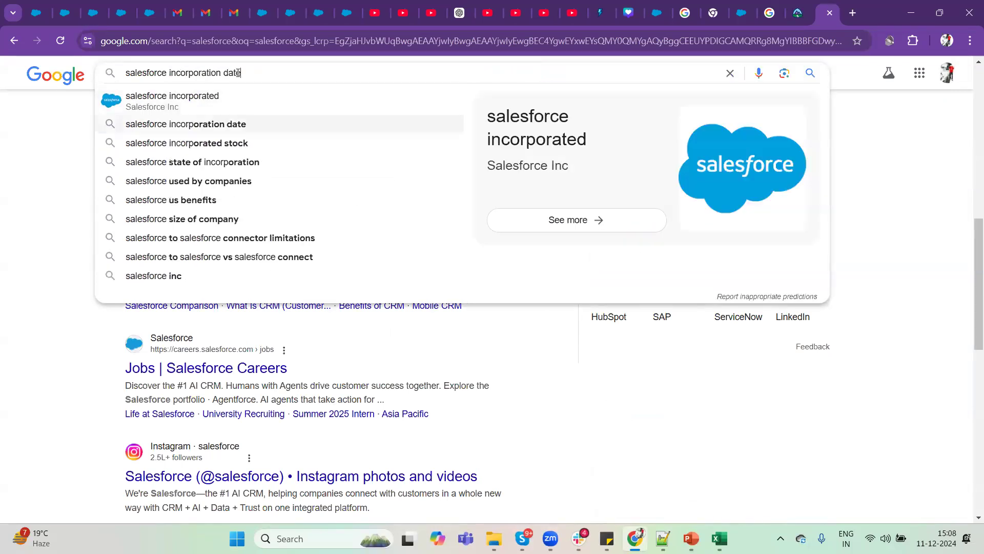
key("Return")
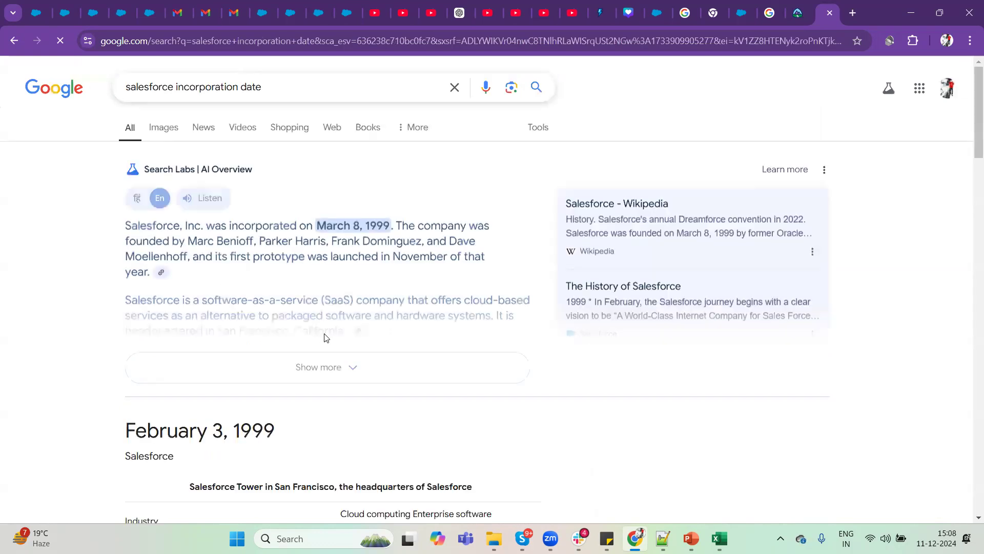
left_click_drag(213, 431, 281, 436)
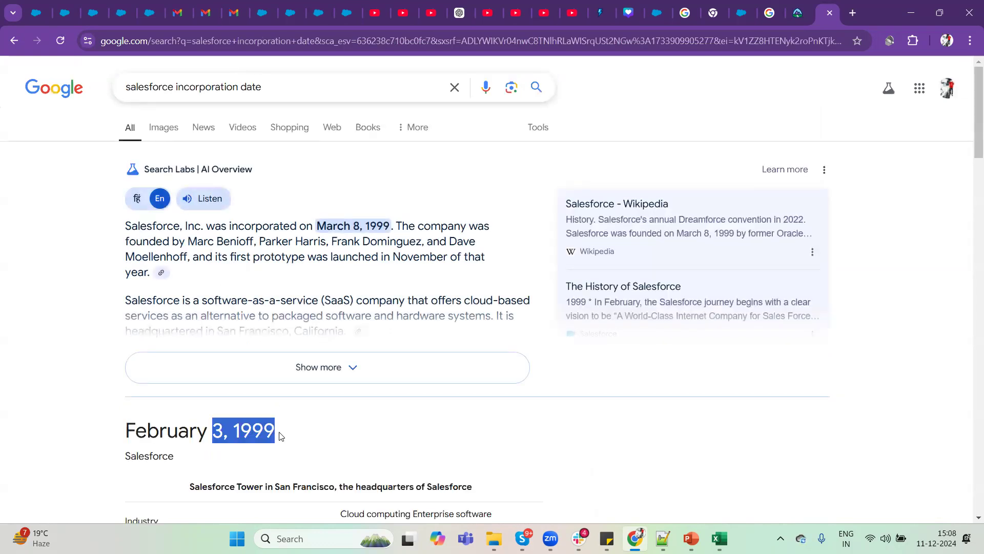
Return to the Salesforce Parent record, set its Date Of Incorporation to 03/02/1999 and save the record.
left_click(263, 6)
left_click(290, 6)
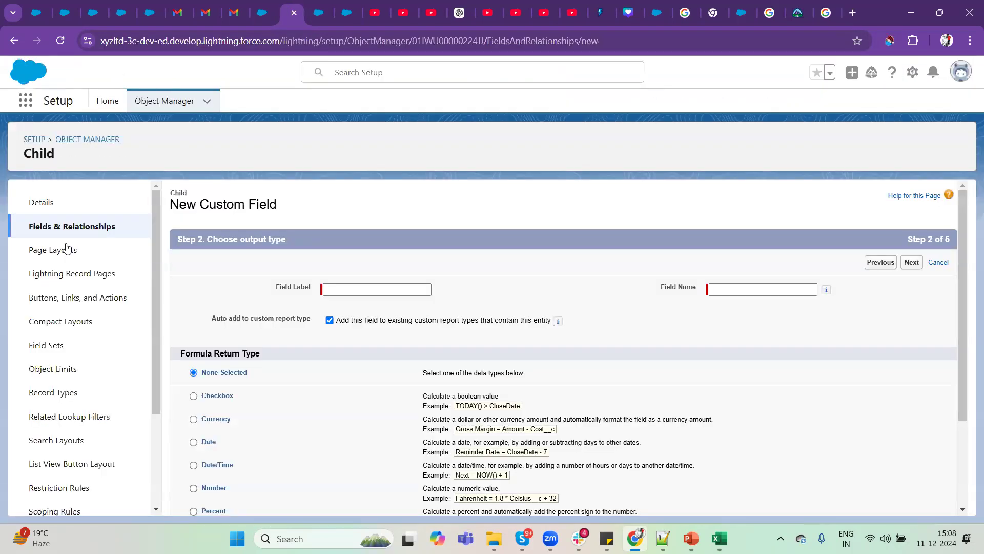
left_click(332, 8)
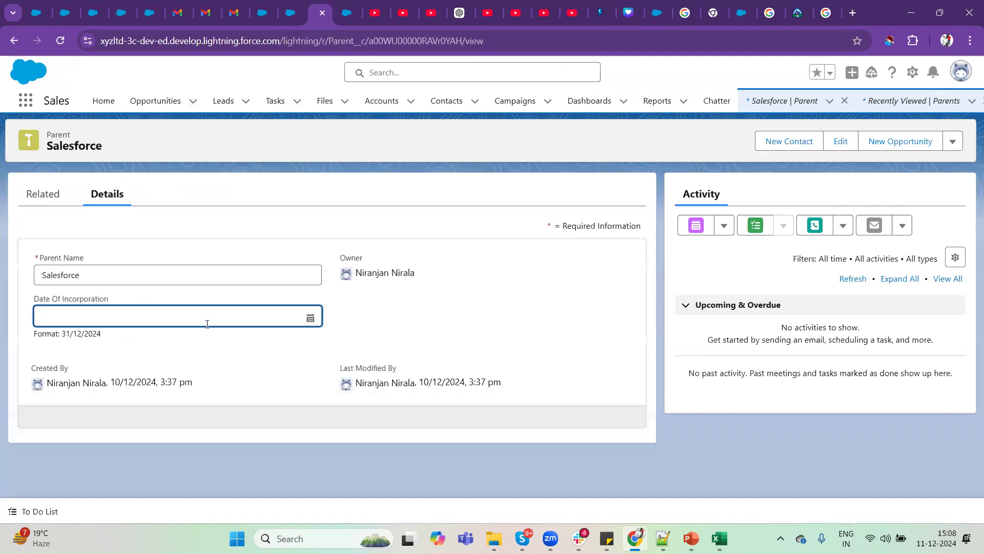
left_click(227, 315)
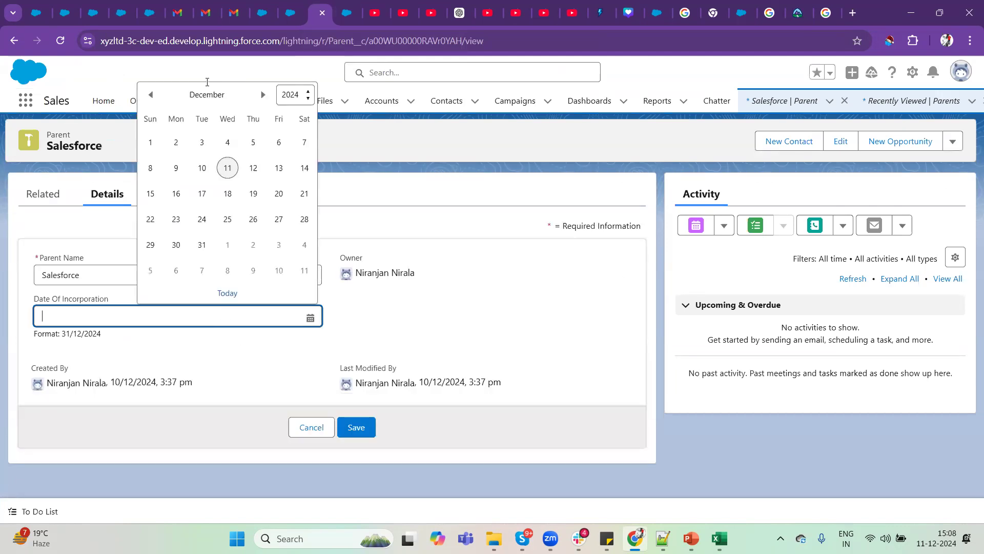
left_click(305, 94)
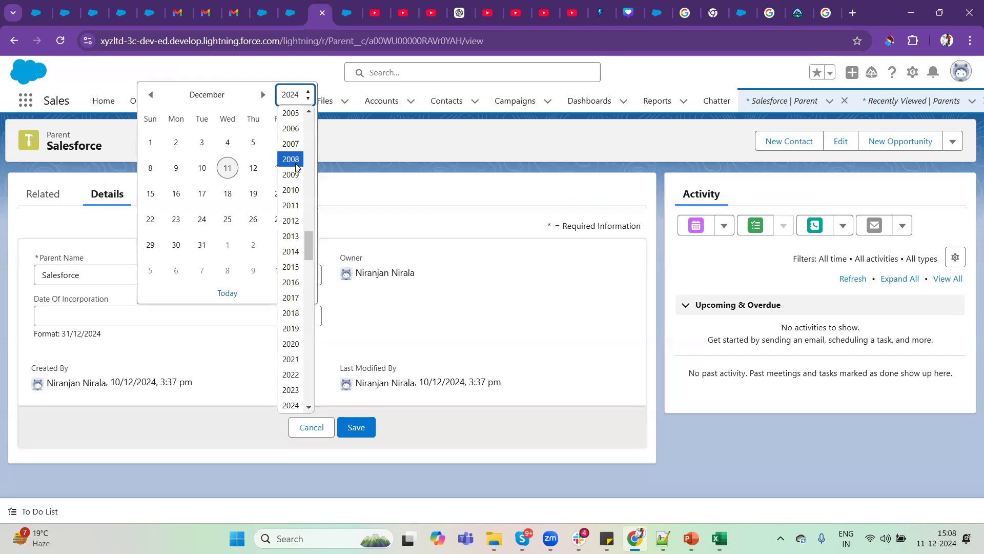
scroll(298, 159, "up", 4)
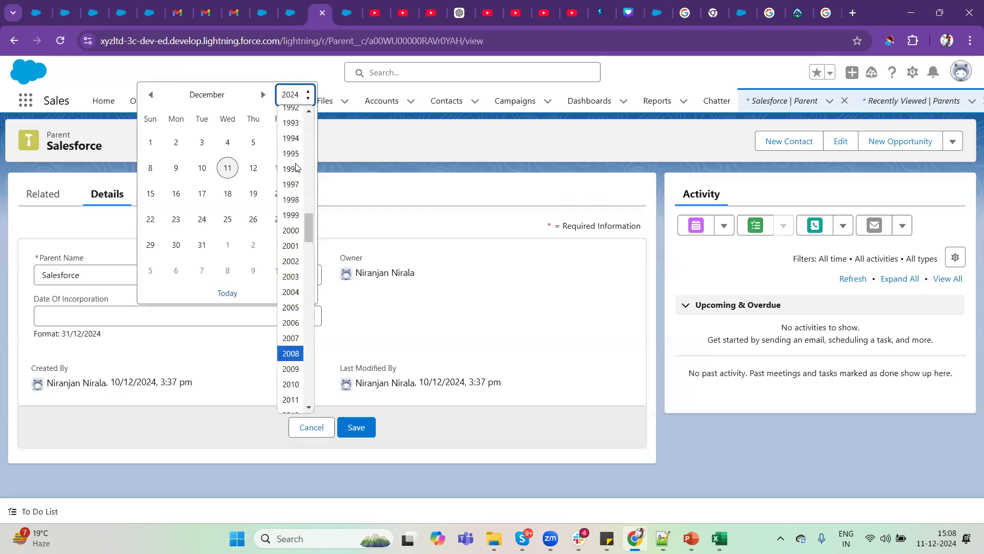
left_click(291, 215)
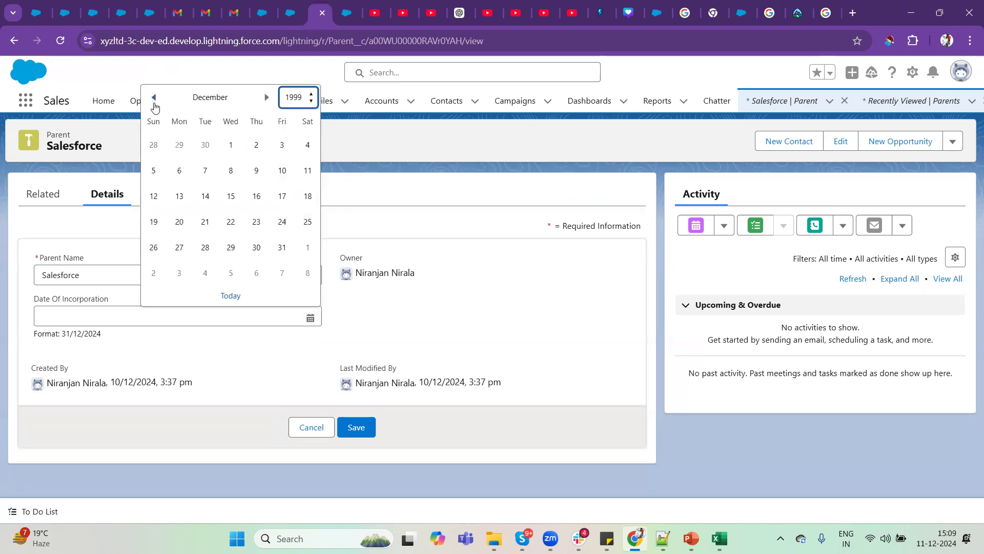
left_click(266, 100)
left_click(267, 100)
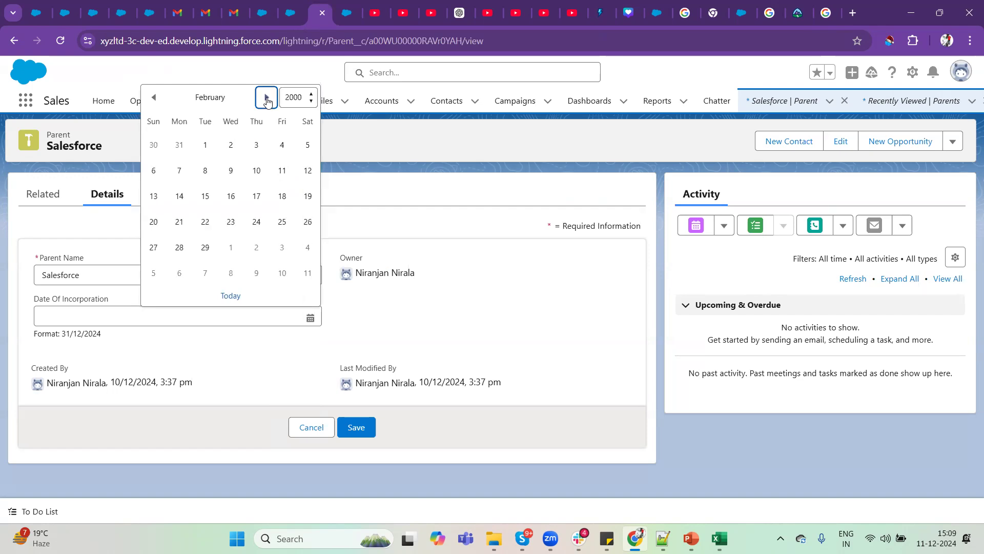
left_click(294, 98)
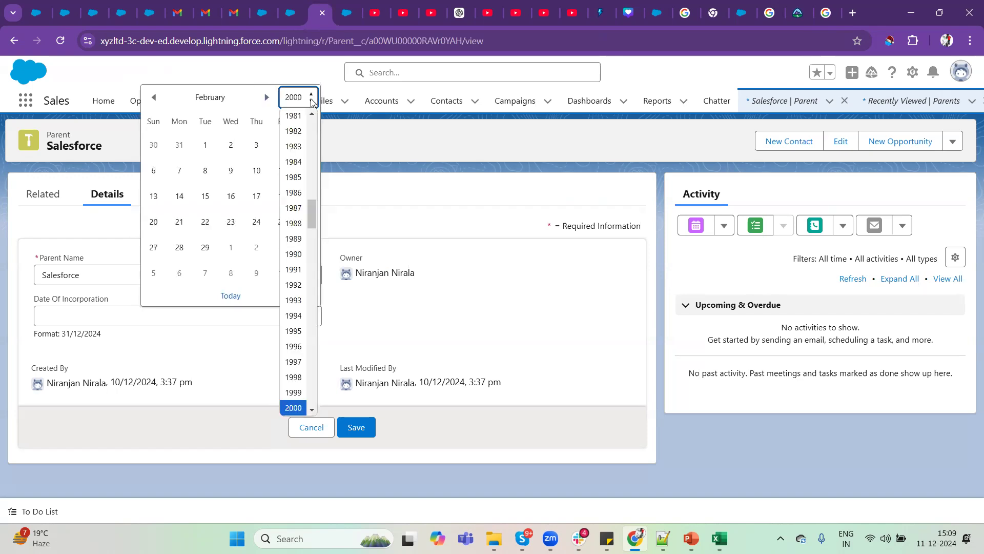
left_click(294, 392)
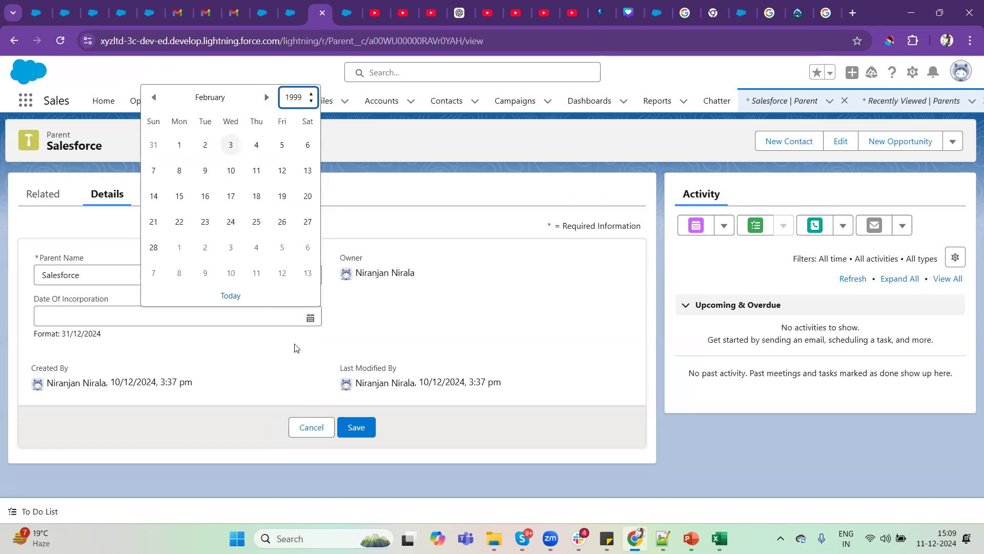
left_click(231, 145)
left_click(414, 315)
left_click(357, 415)
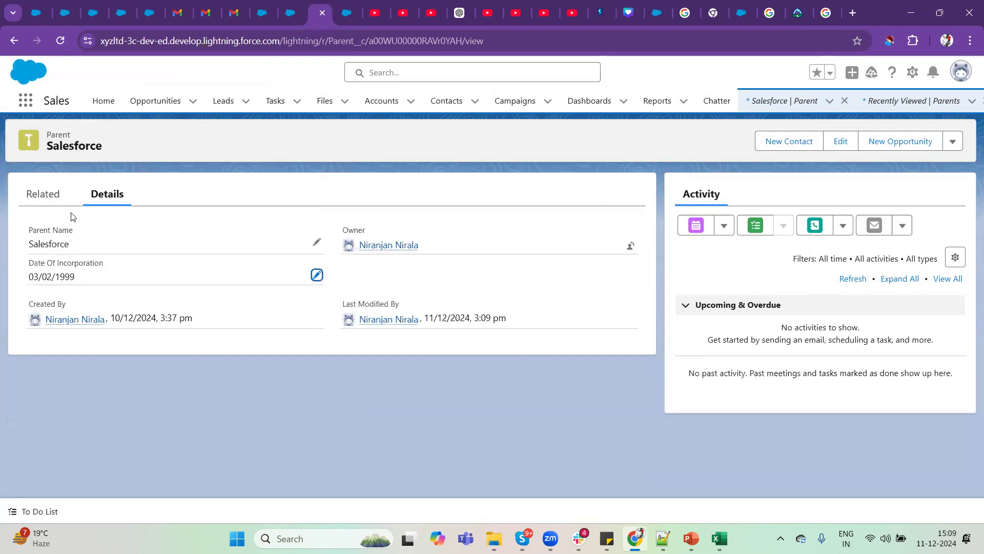
Open the child record C-0005 from the Salesforce Parent record's related Childs list.
left_click(39, 197)
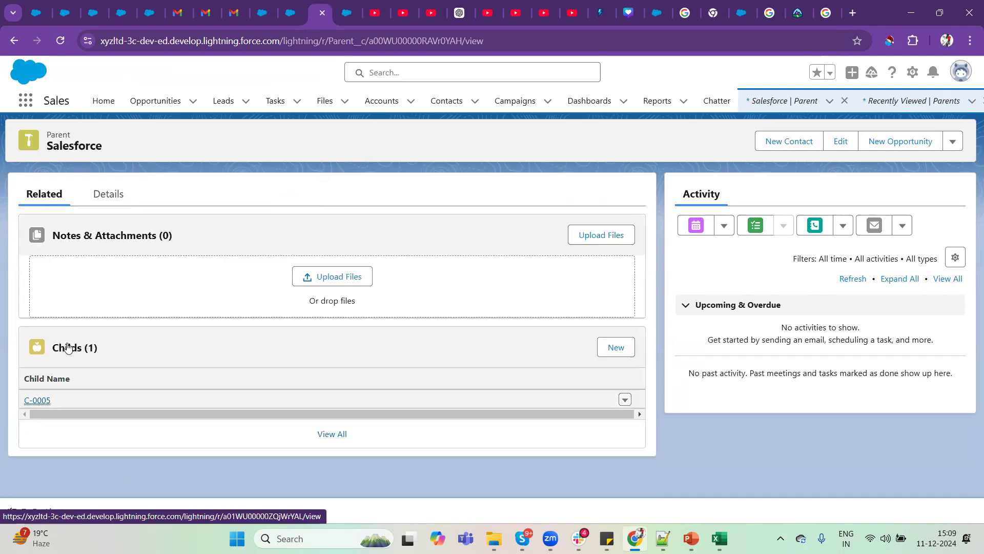
double_click(52, 135)
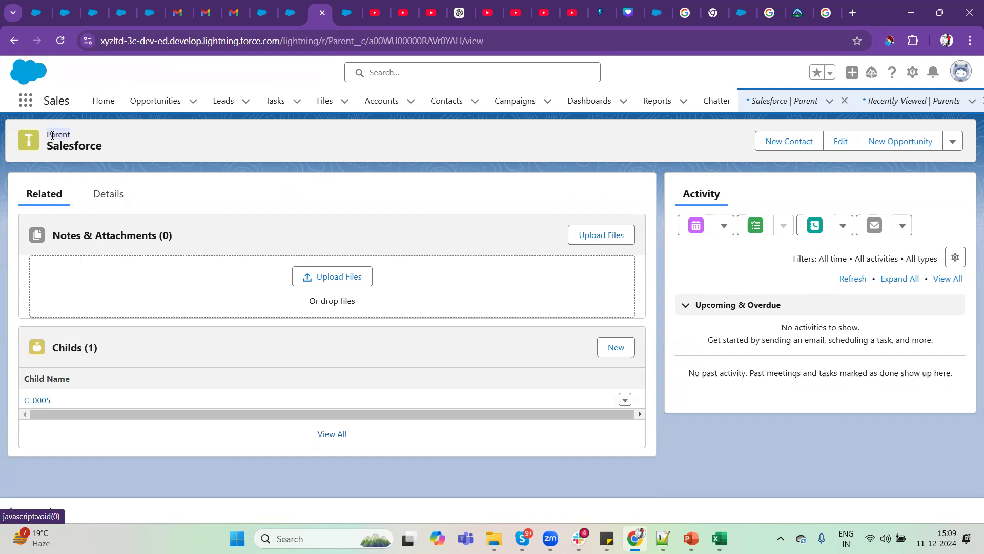
left_click(32, 400)
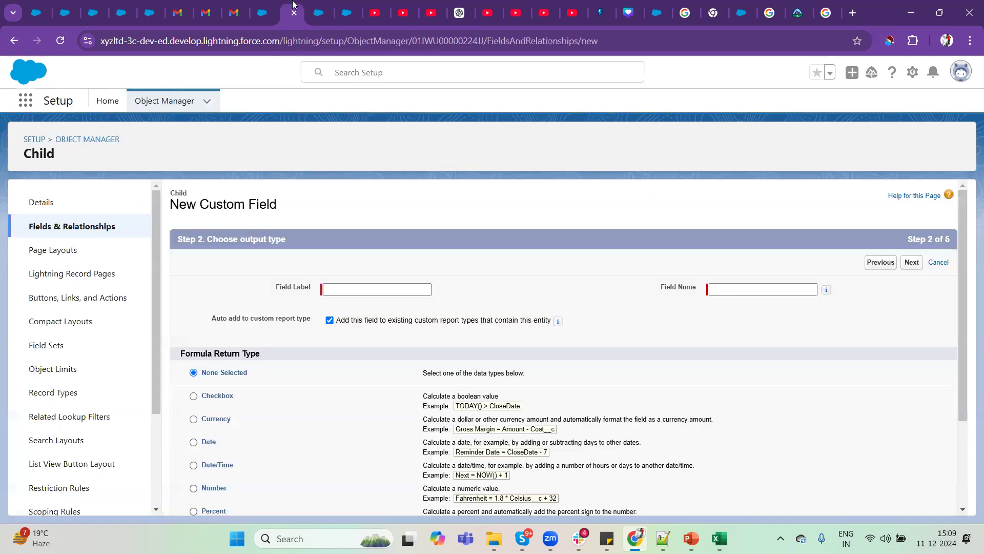
Go back to the Child object's Fields & Relationships and start a new Formula field, continuing to the output type step.
left_click(291, 12)
left_click(368, 290)
left_click(72, 225)
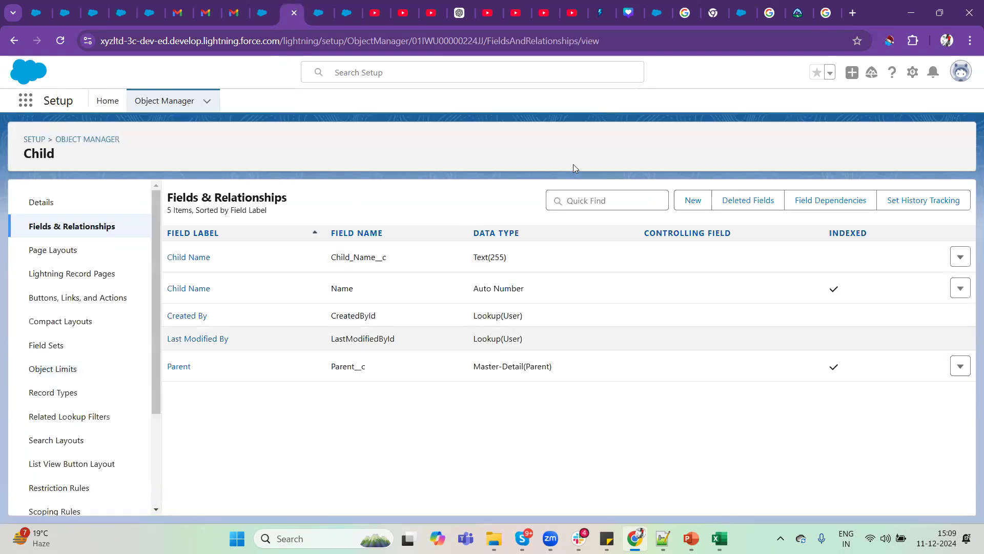
left_click(693, 200)
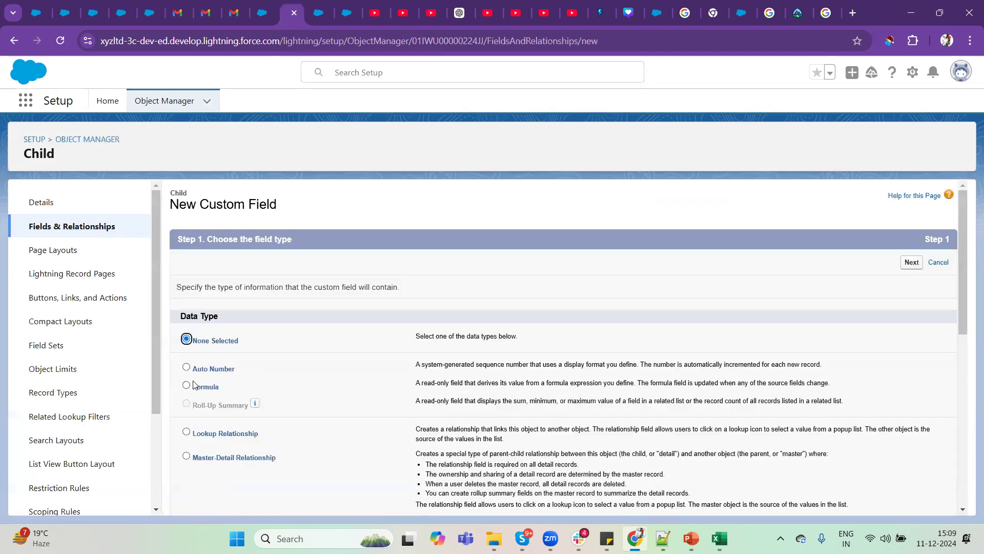
left_click(197, 388)
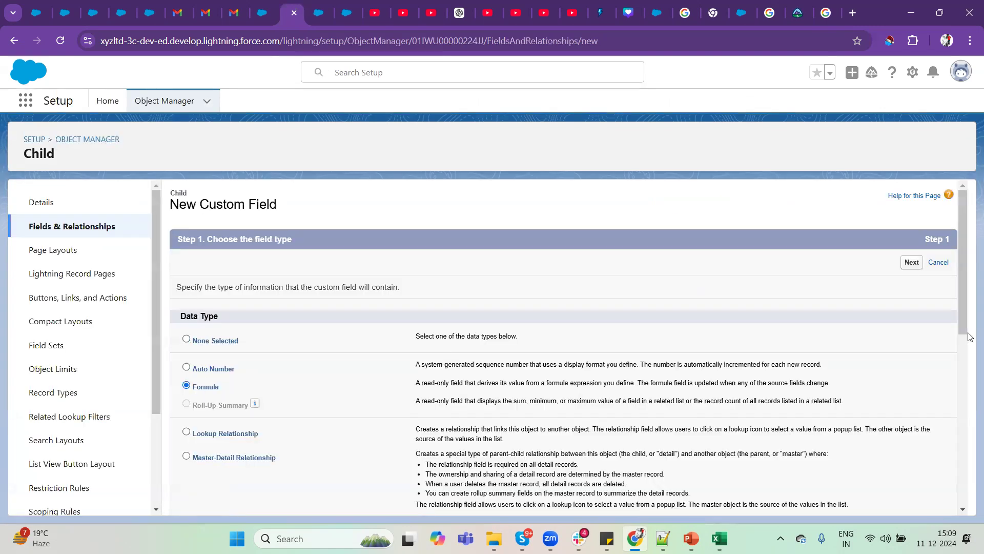
left_click(912, 263)
Label the new Child formula field Parent's Incorporation Date and let its field name fill in from the label.
left_click(388, 292)
type("Parent")
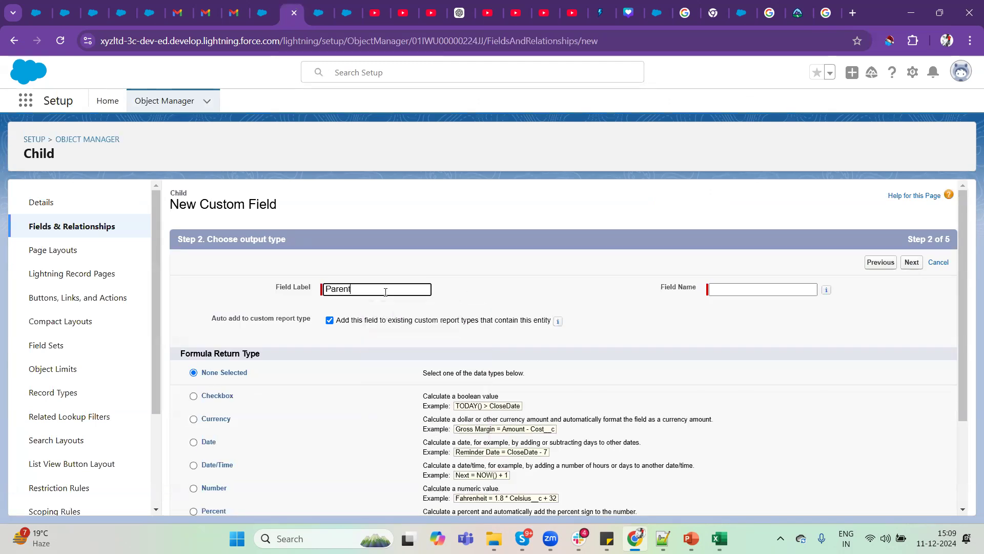
type("'s Incorporation Date")
left_click(651, 258)
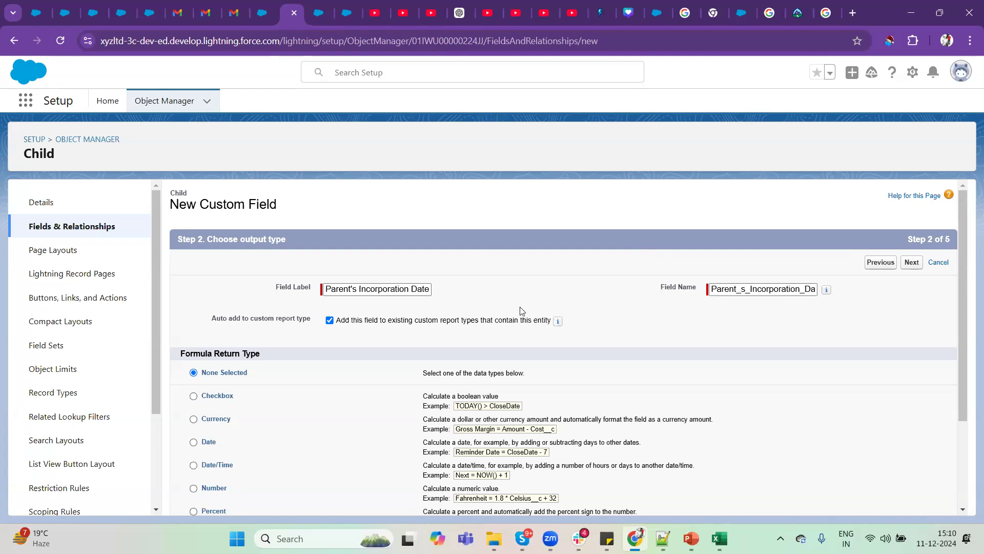
Look over the available formula return types and highlight the Formula Return Type heading.
scroll(734, 410, "down", 2)
scroll(734, 409, "up", 1)
scroll(733, 410, "down", 1)
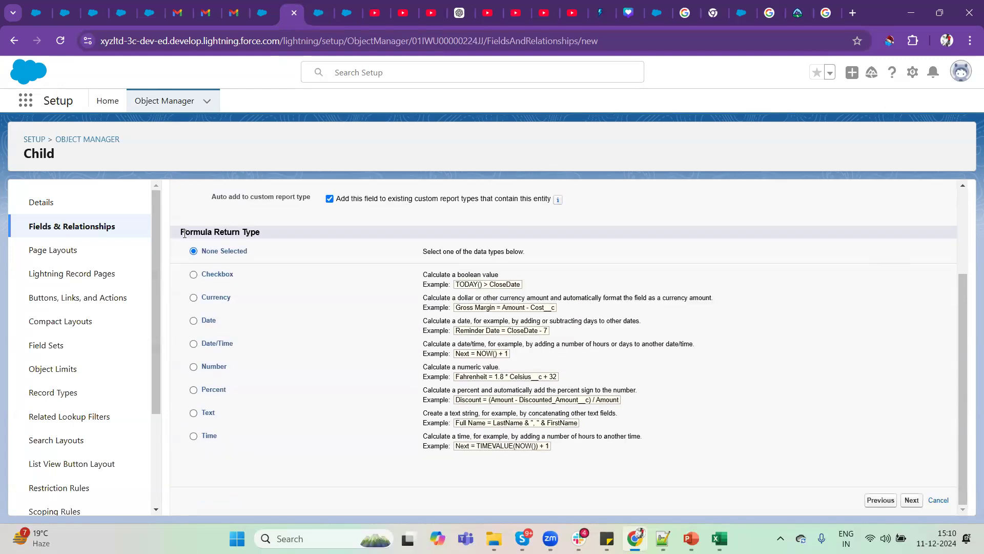
left_click_drag(180, 231, 278, 238)
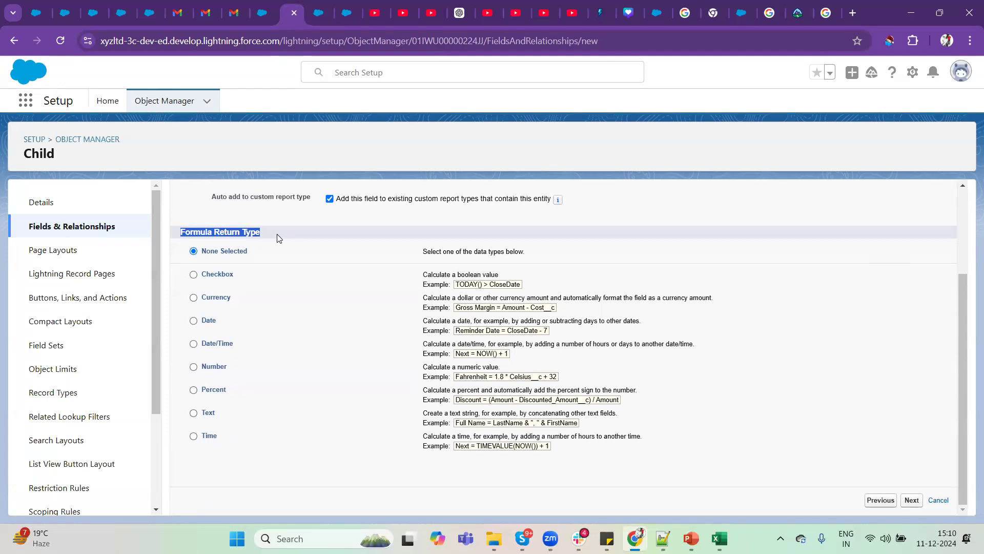
Switch to the Excel workbook and examine the SUM example on the Student sheet, selecting the summed cells E6:E8.
left_click(719, 538)
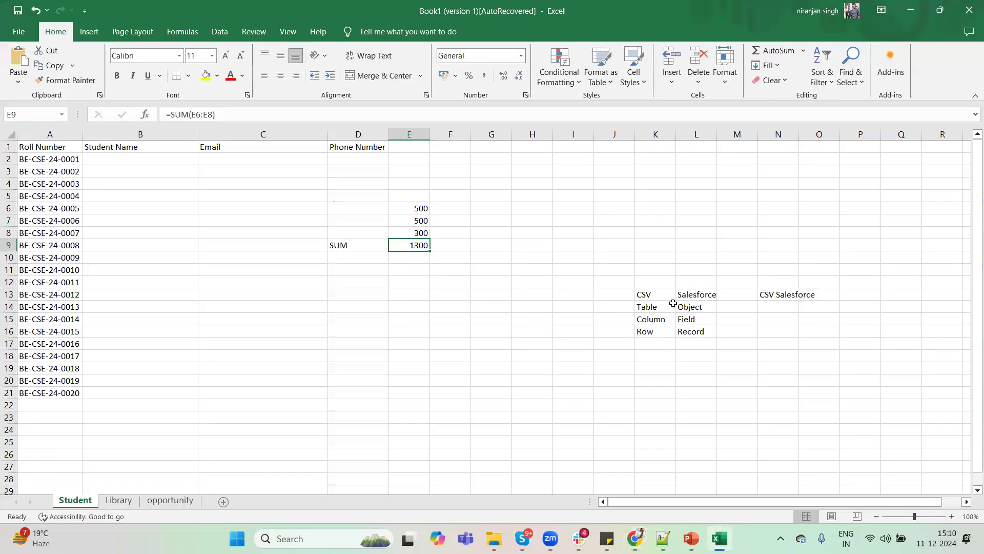
left_click(413, 208)
left_click_drag(412, 255, 411, 235)
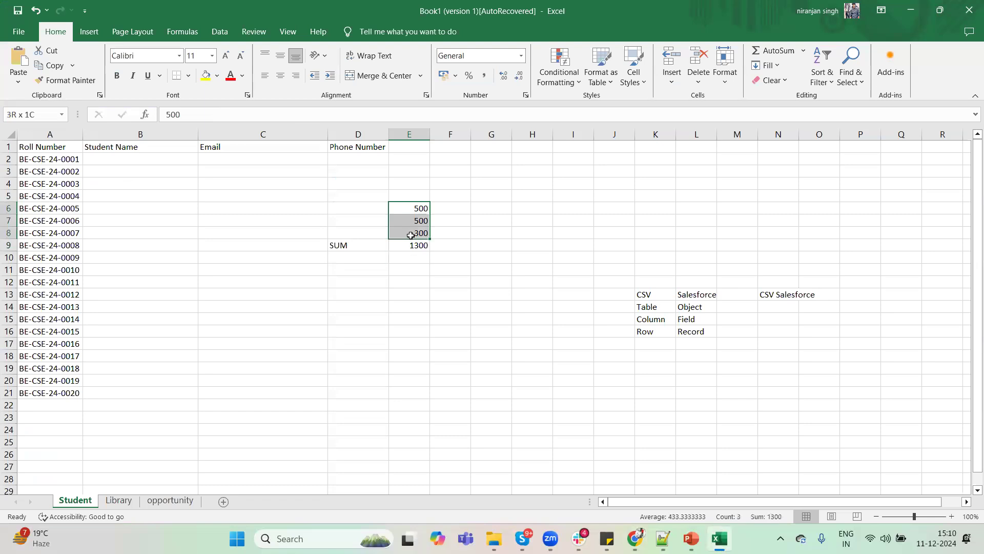
left_click(460, 206)
left_click(495, 210)
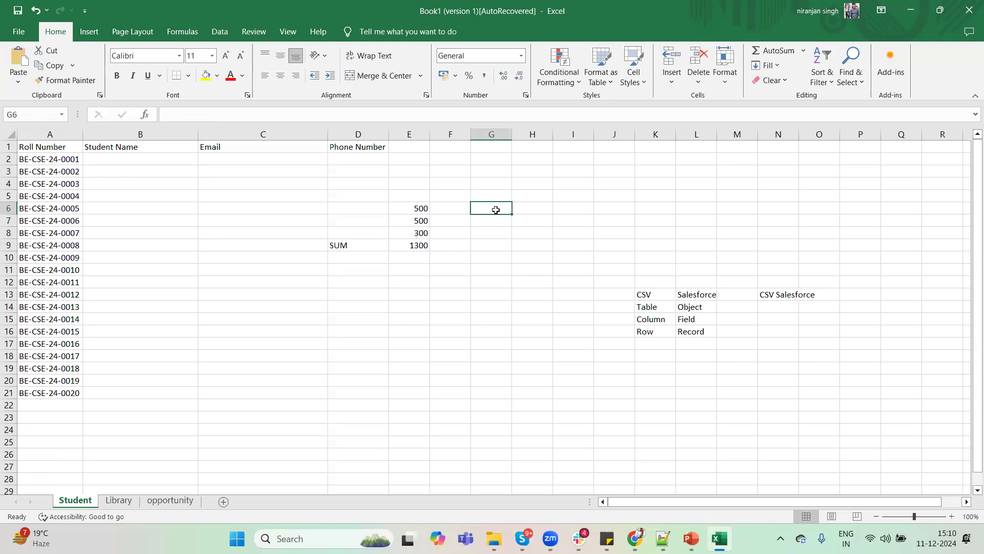
Return to the Salesforce field setup, set the formula return type to Date and continue to the formula step.
left_click(912, 9)
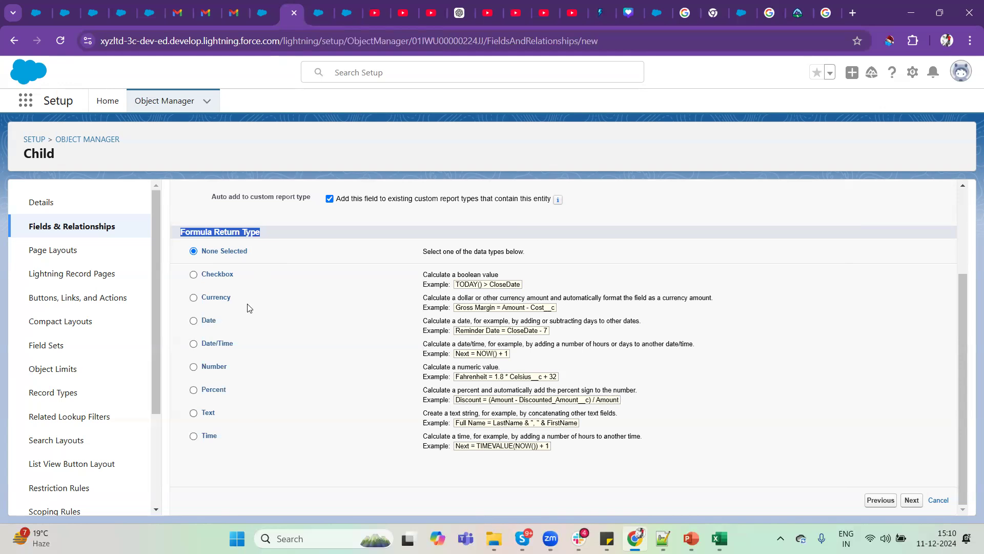
left_click(194, 322)
left_click(912, 500)
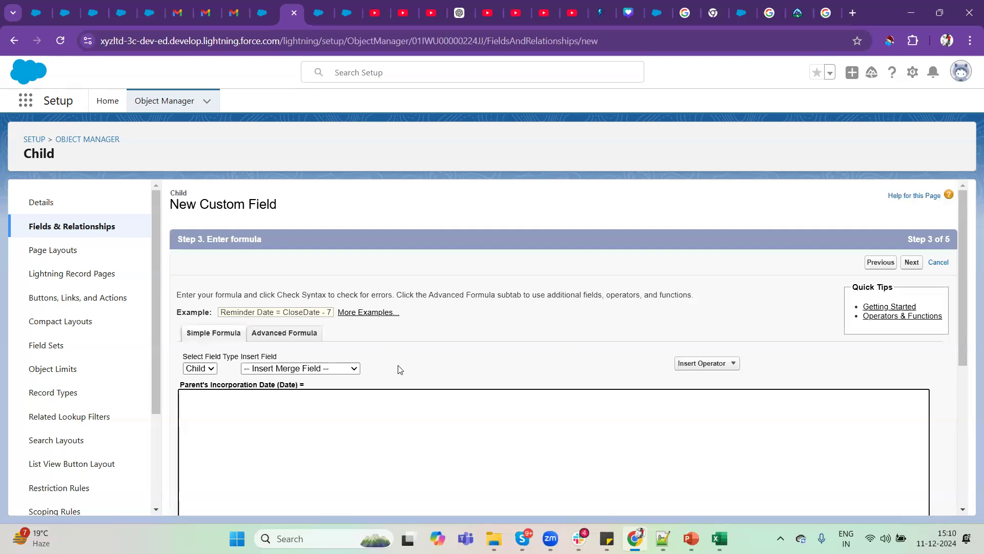
Examine the Simple Formula editor's field type, merge field and operator choices without inserting anything.
scroll(400, 370, "down", 4)
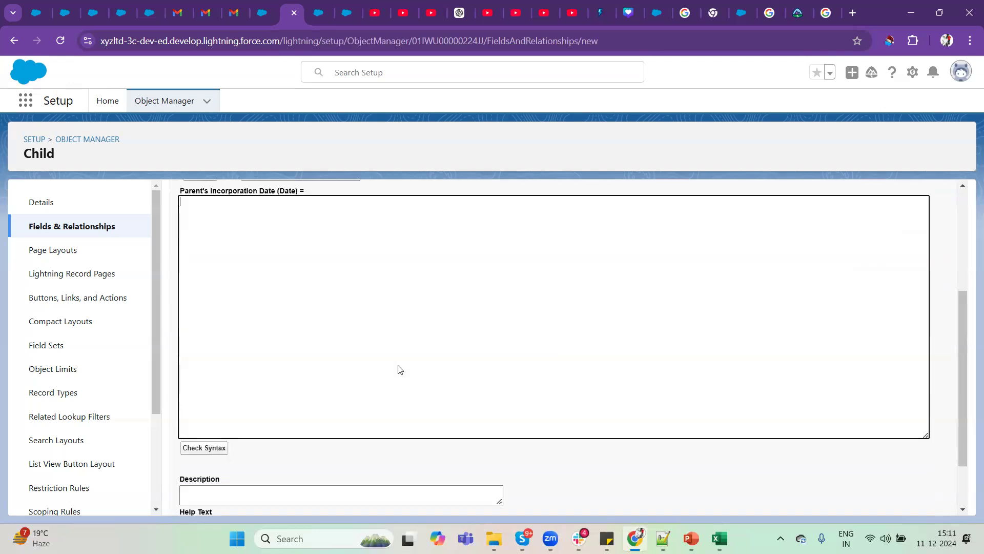
scroll(400, 369, "up", 3)
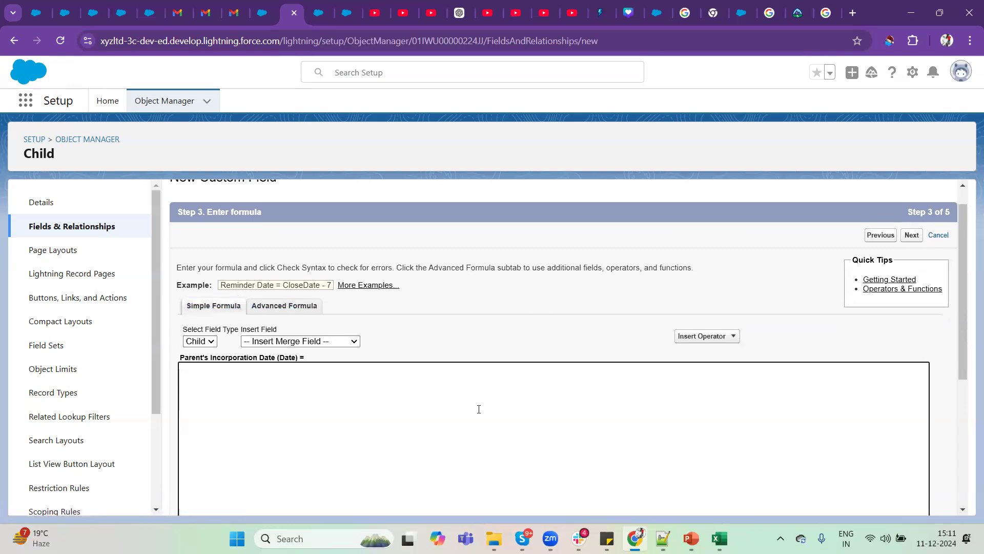
scroll(479, 409, "down", 2)
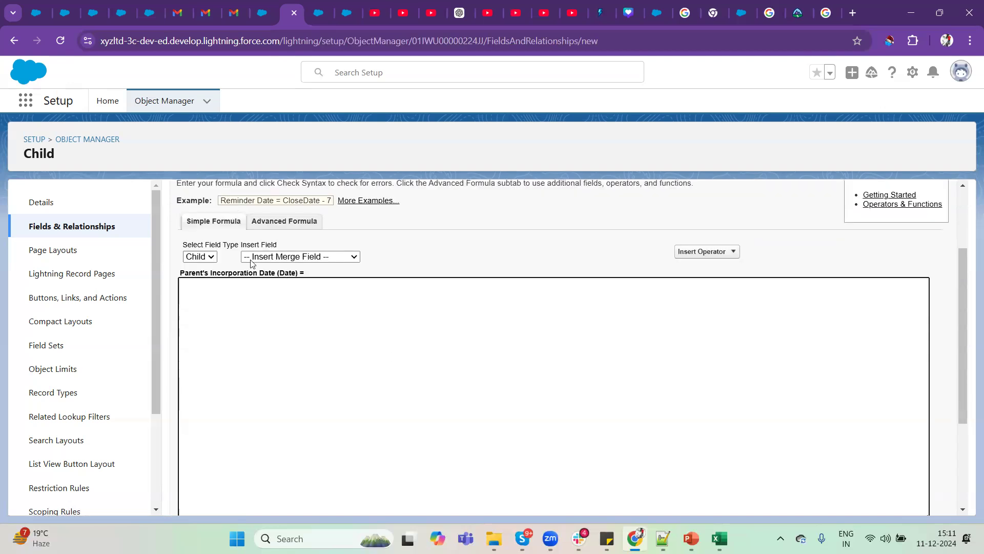
left_click(213, 258)
left_click(215, 259)
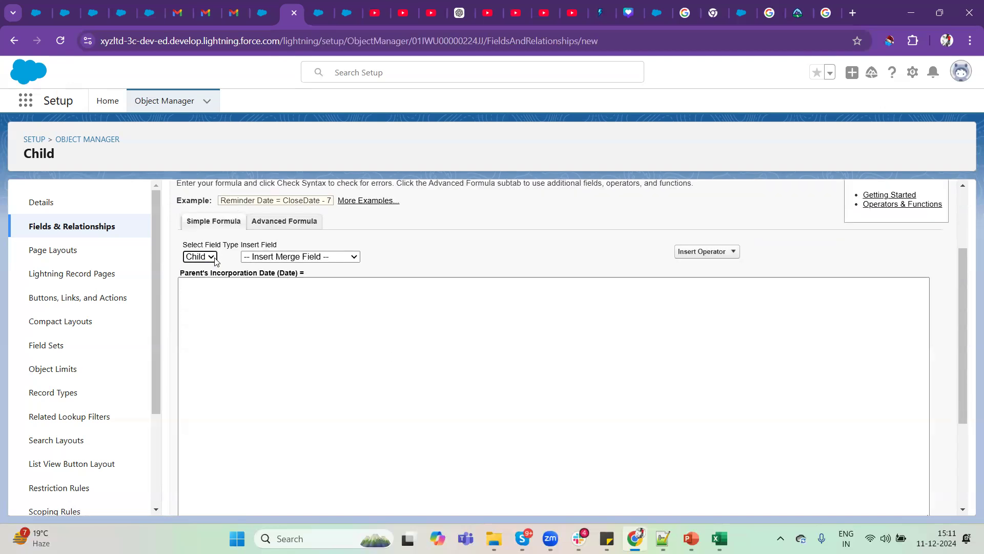
left_click(337, 259)
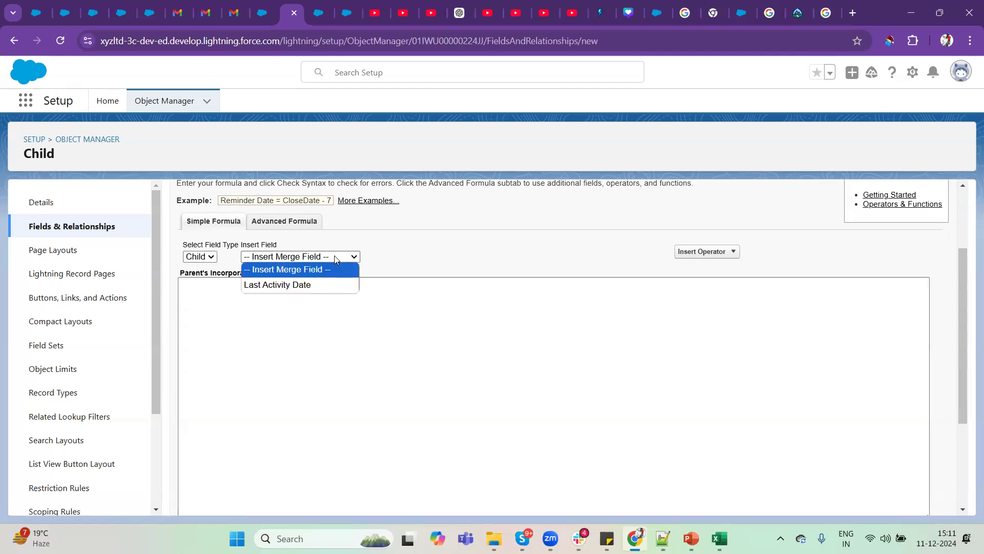
left_click(532, 274)
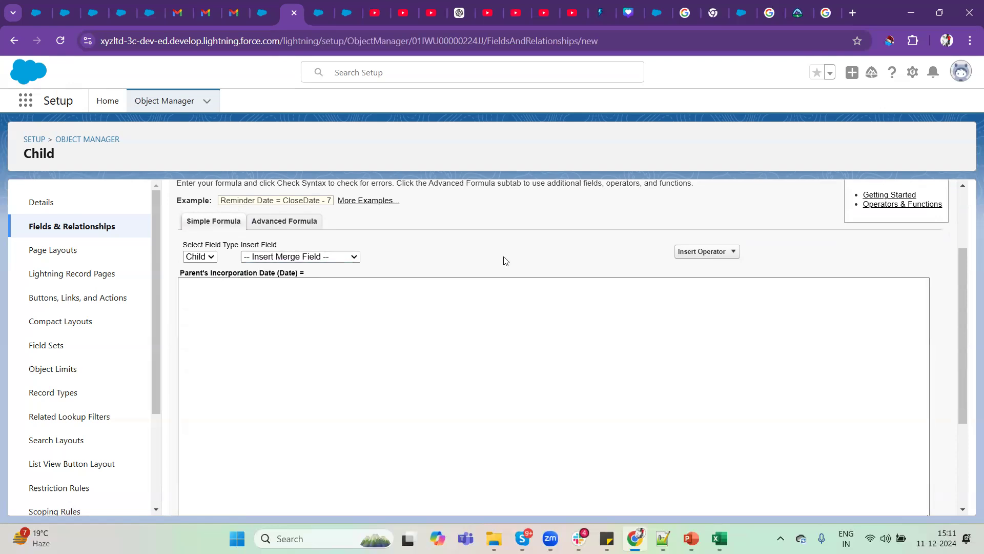
left_click(704, 258)
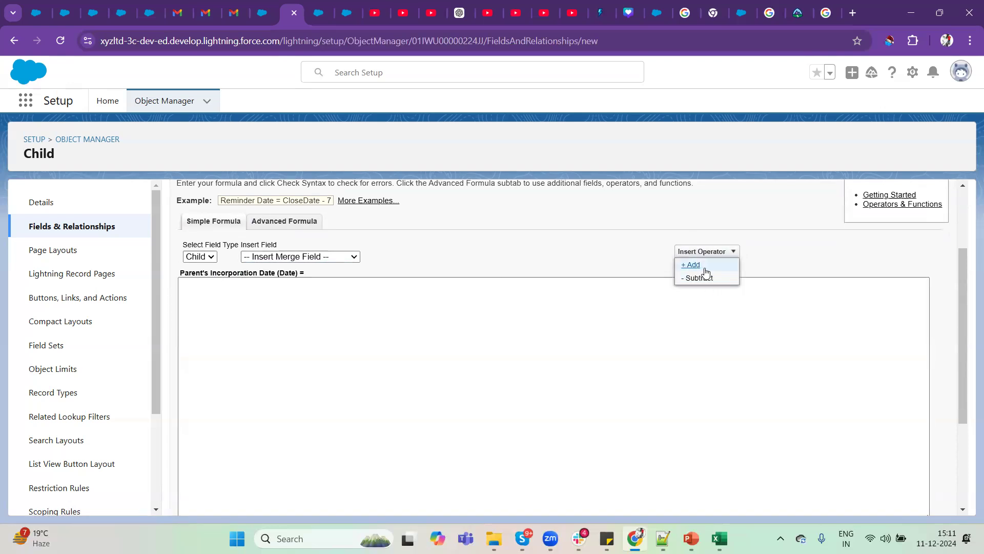
left_click(567, 268)
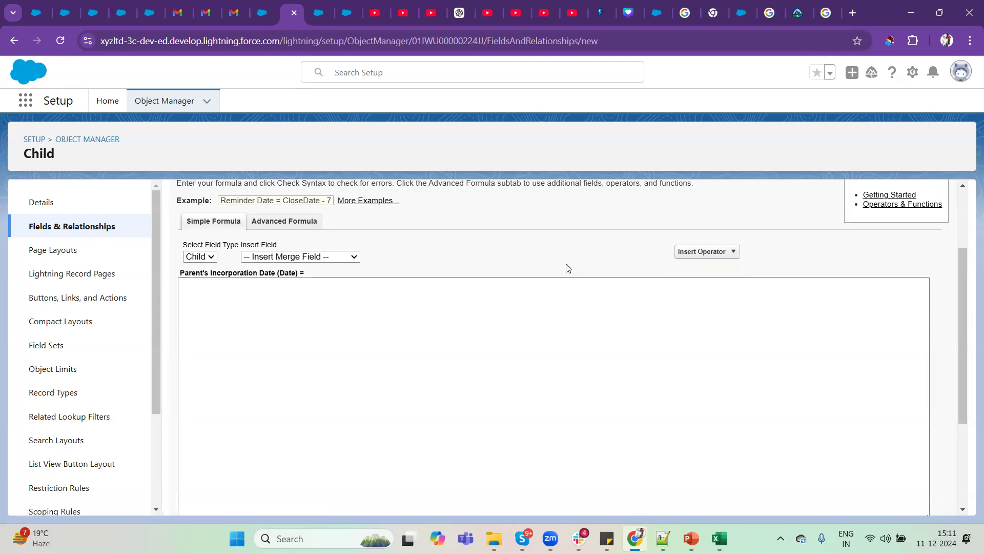
Switch the Parent's Incorporation Date formula to the Advanced Formula editor and look over its layout.
left_click(272, 223)
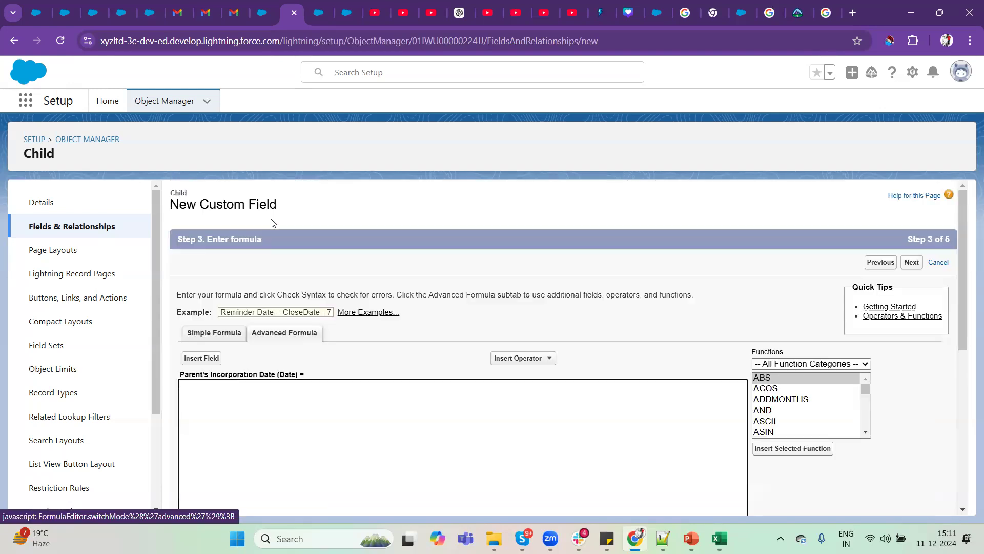
left_click(505, 385)
scroll(374, 350, "down", 5)
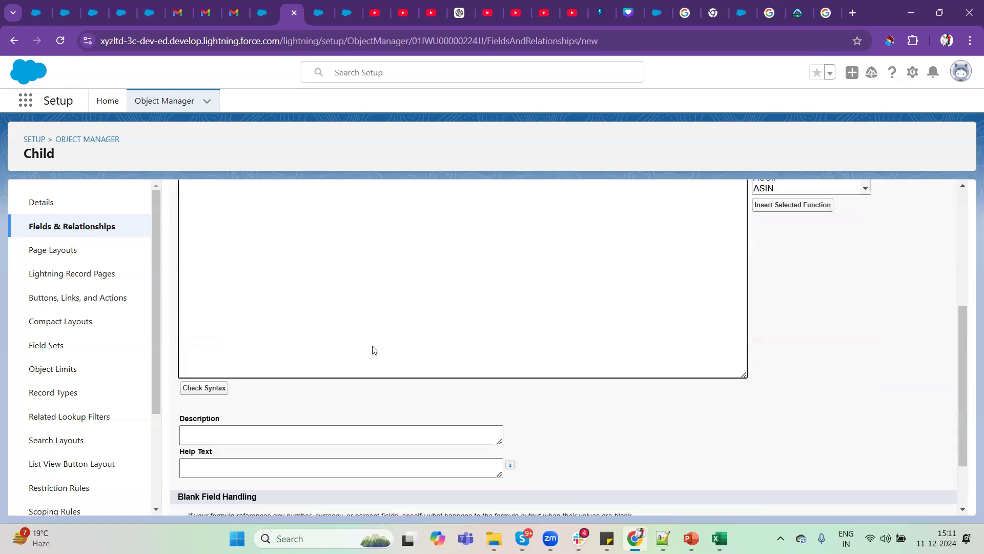
scroll(375, 350, "up", 5)
scroll(375, 350, "down", 2)
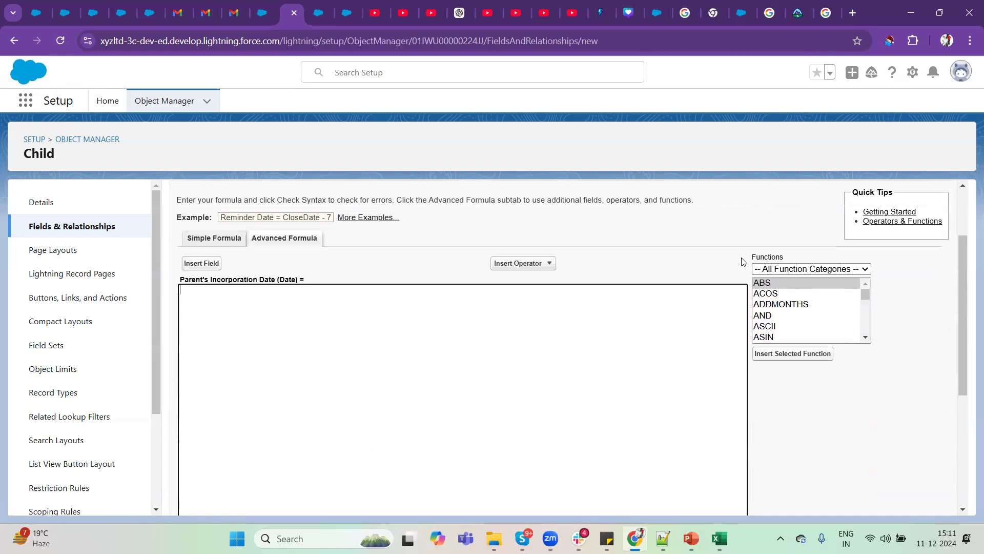
Examine the function categories and browse the full list of functions offered in the Advanced Formula editor.
left_click_drag(752, 258, 794, 266)
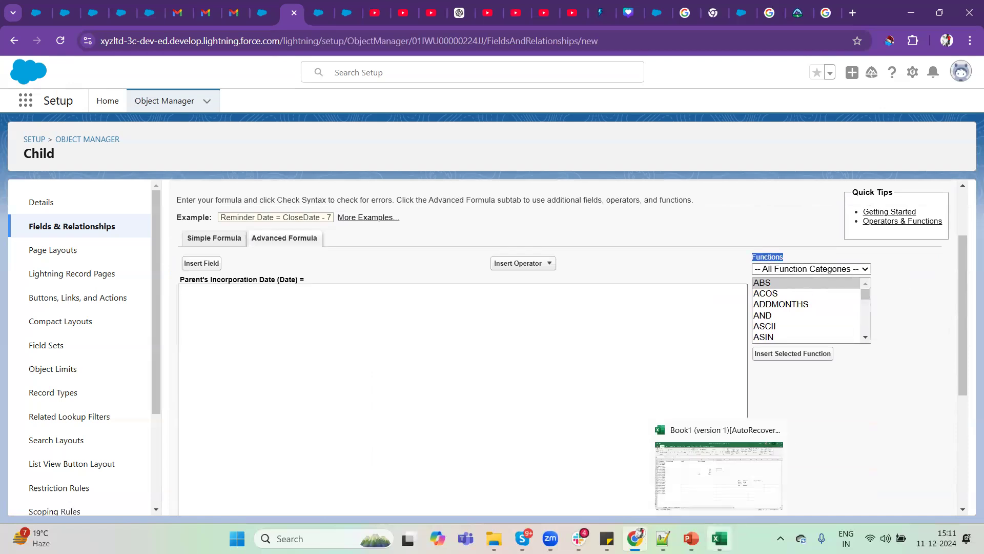
left_click(861, 267)
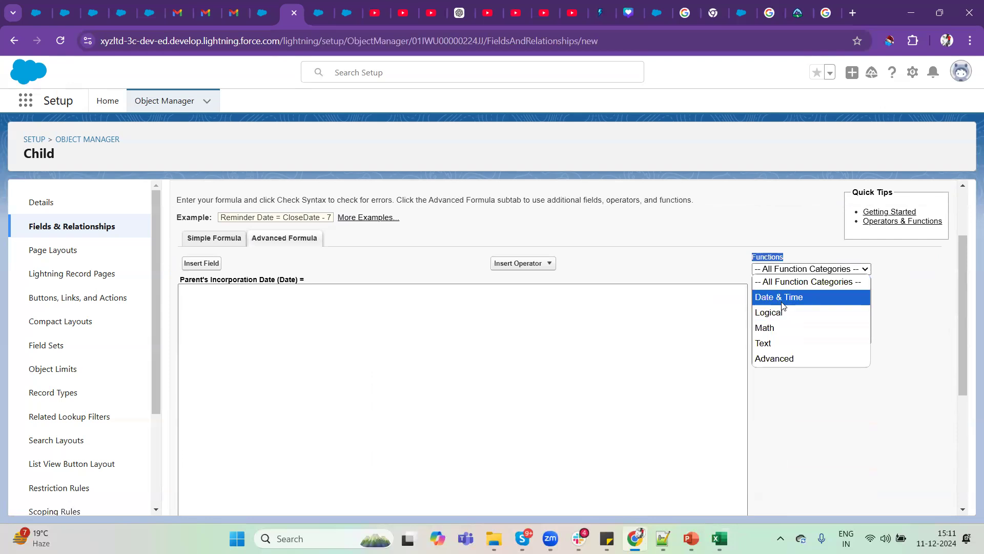
left_click(783, 396)
scroll(798, 321, "down", 5)
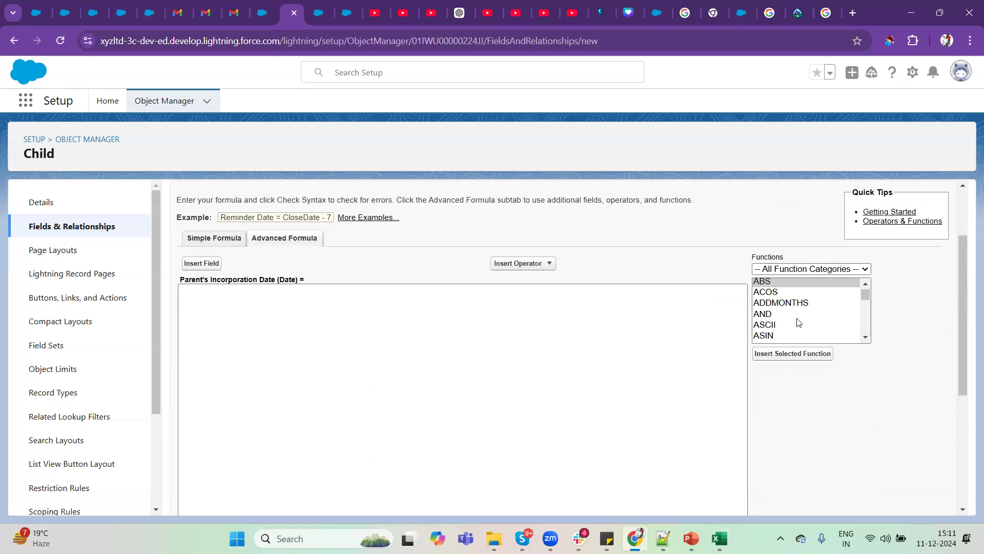
scroll(798, 321, "down", 15)
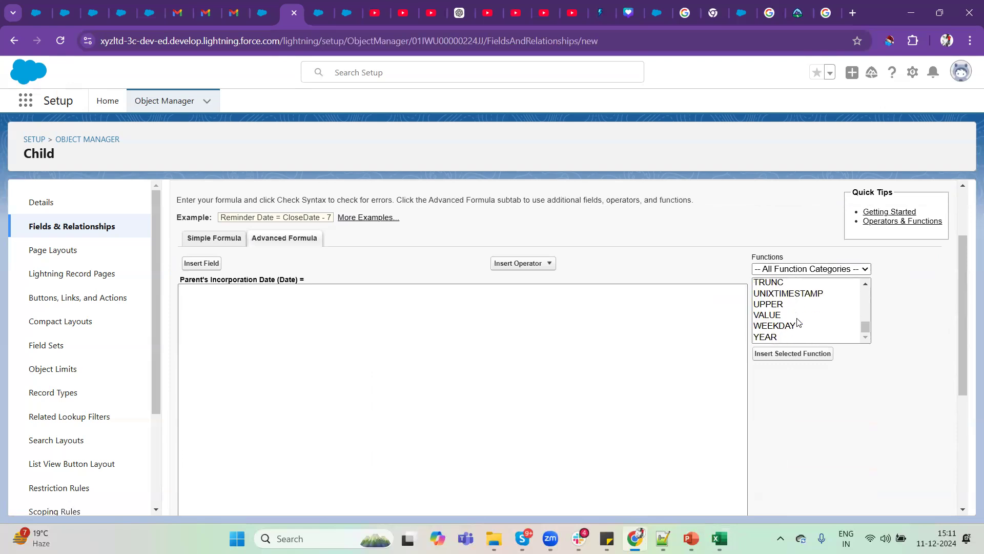
scroll(797, 321, "up", 20)
scroll(798, 321, "down", 3)
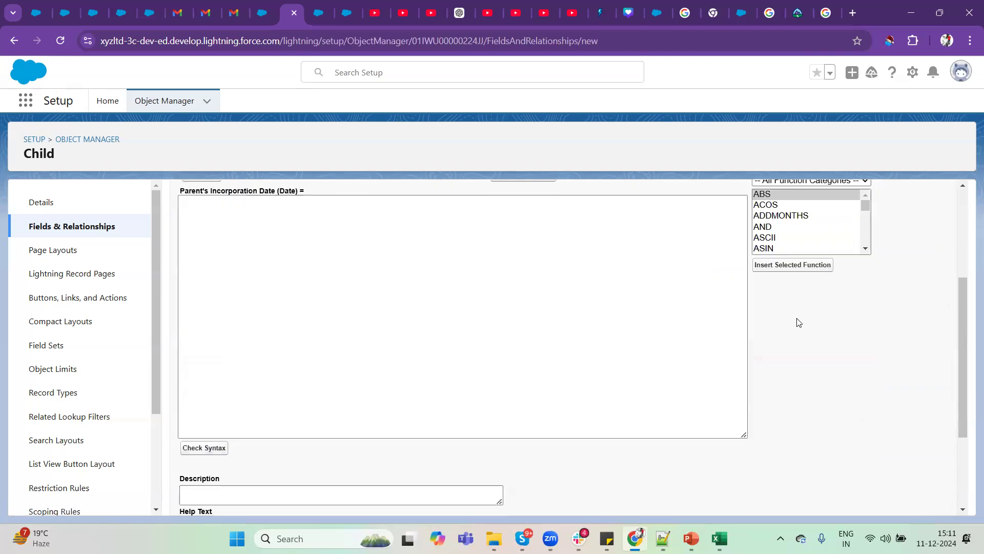
Select the AND function and read its description, highlighting the logical1 and logical2 arguments.
left_click(768, 227)
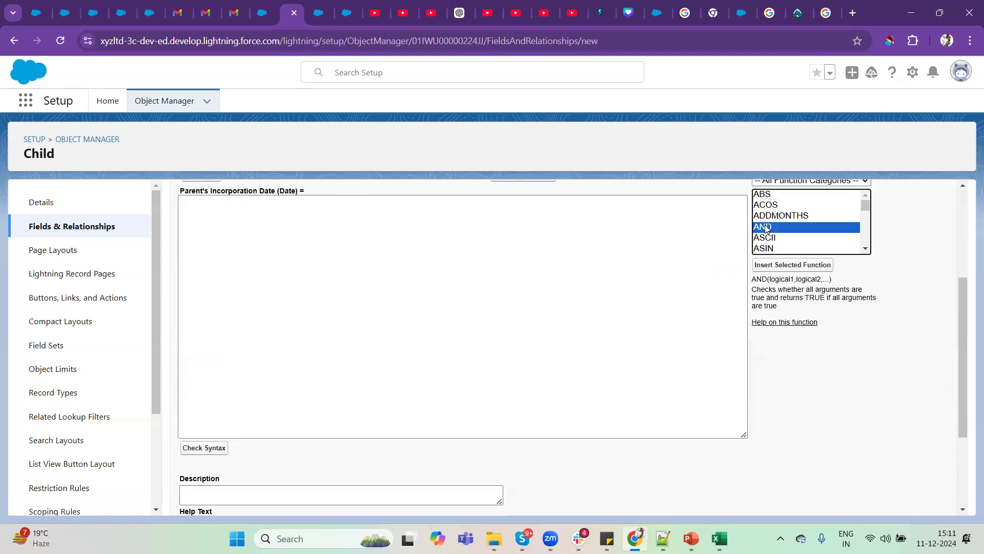
scroll(846, 293, "up", 1)
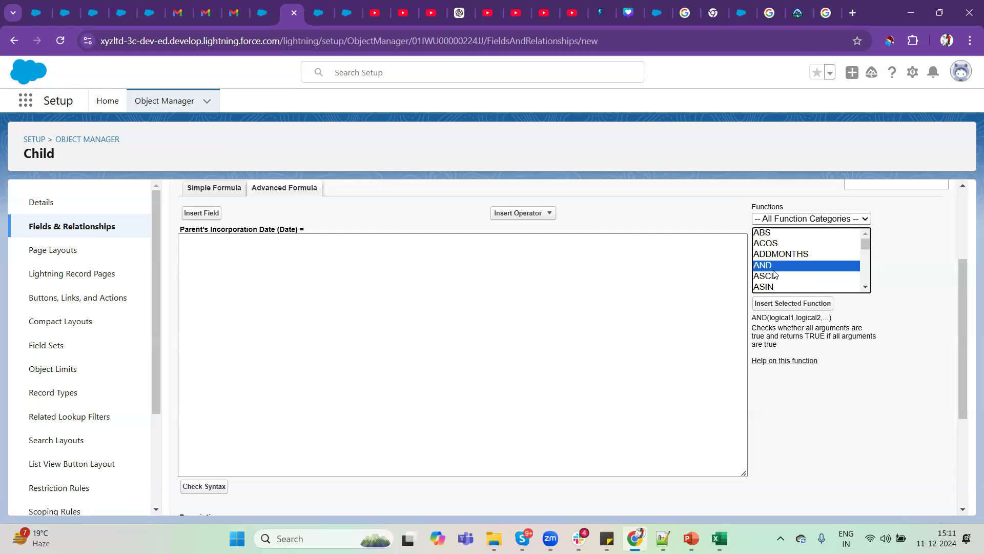
left_click_drag(753, 318, 778, 348)
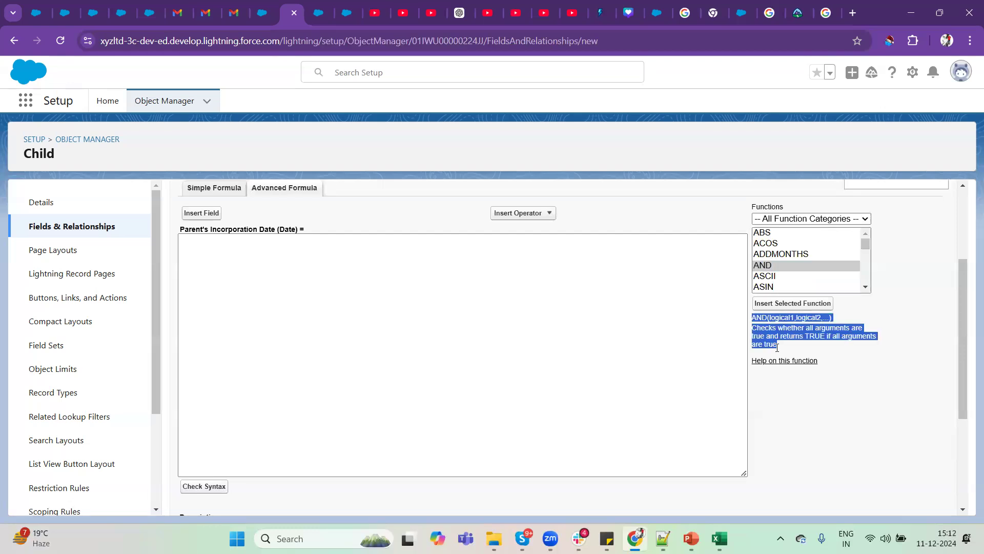
left_click(778, 348)
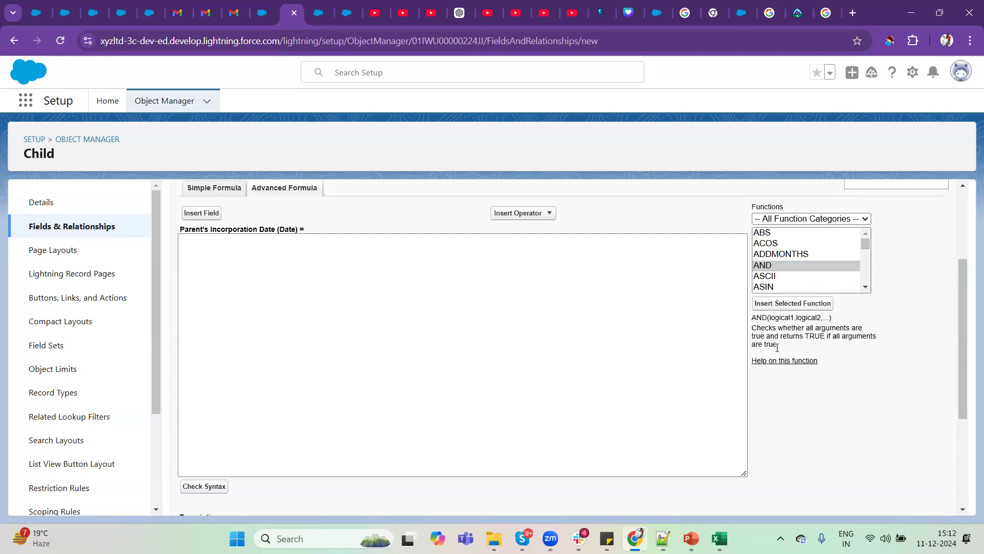
double_click(779, 318)
double_click(810, 318)
left_click_drag(777, 345, 740, 311)
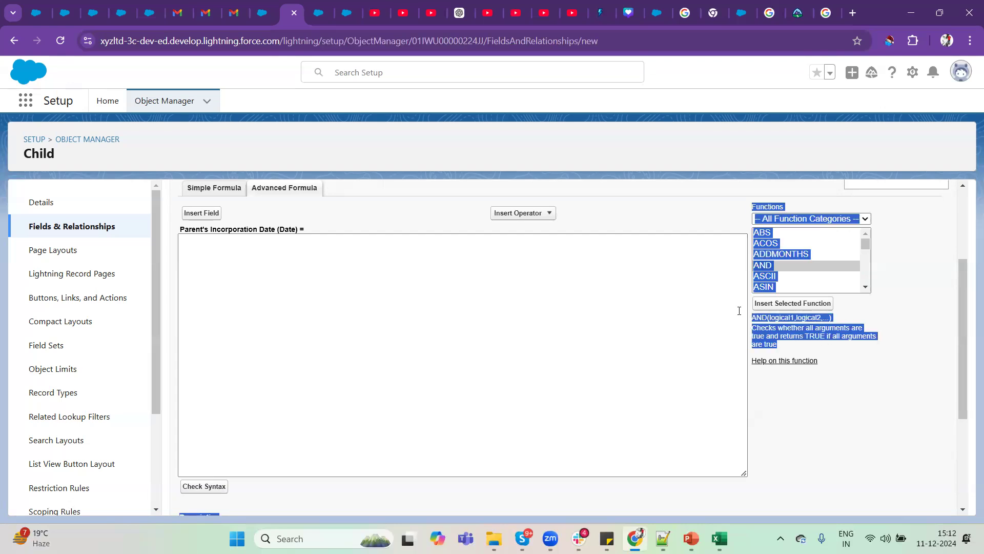
left_click(827, 349)
Review the ADDMONTHS function's date and num arguments and insert the function into the Parent's Incorporation Date formula.
left_click(788, 246)
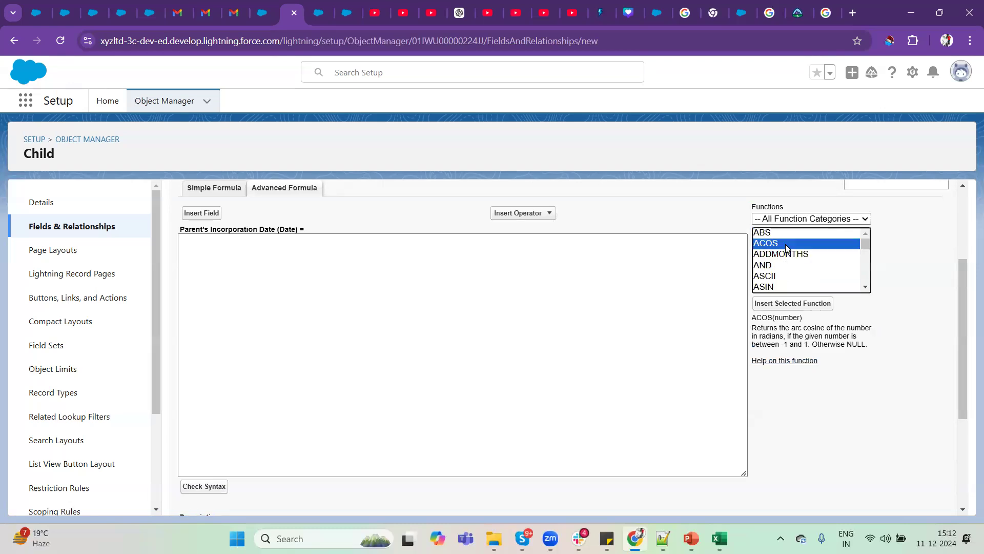
left_click(792, 255)
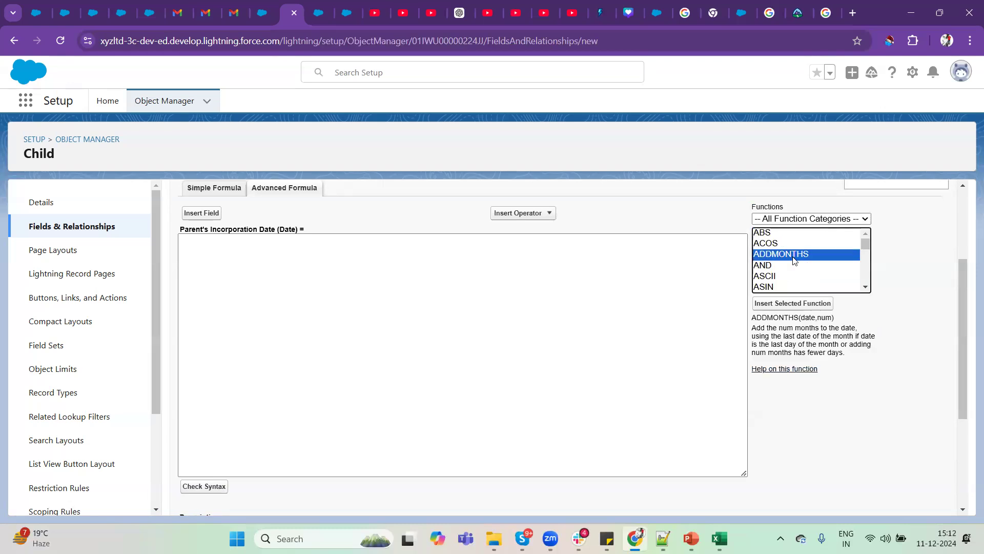
double_click(809, 321)
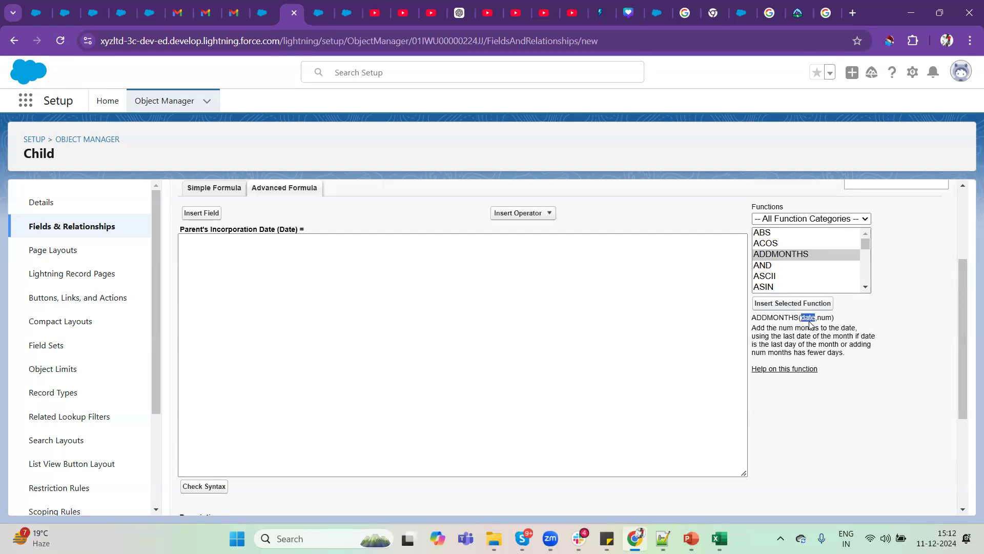
double_click(825, 318)
double_click(769, 317)
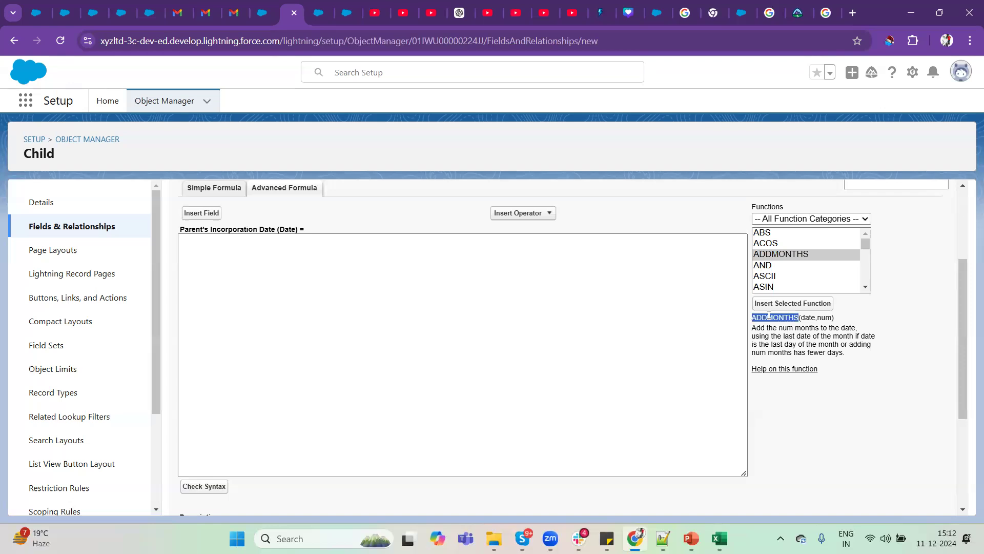
left_click(786, 254)
left_click(786, 303)
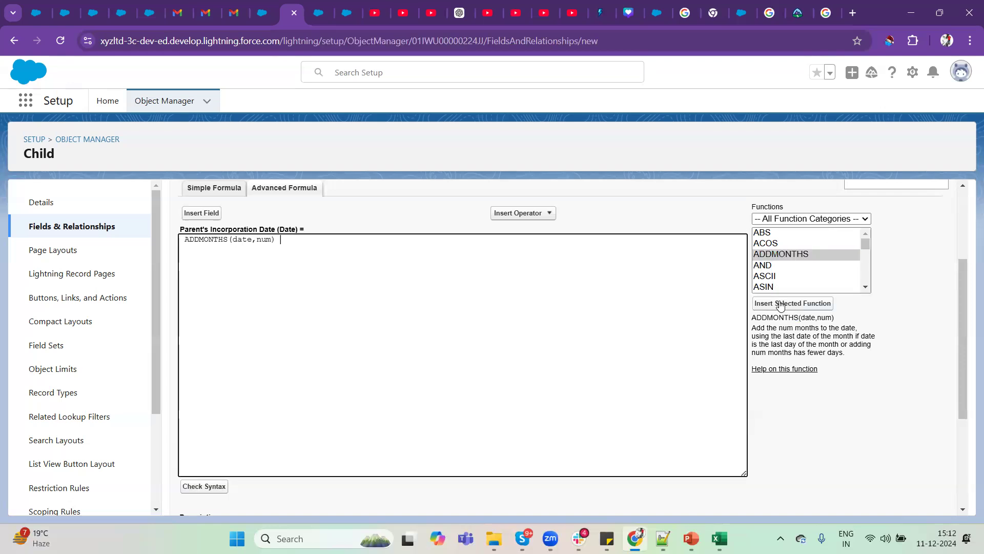
Highlight the date and num arguments of the ADDMONTHS expression, and clear the whole expression from the formula.
double_click(240, 240)
double_click(264, 240)
double_click(246, 239)
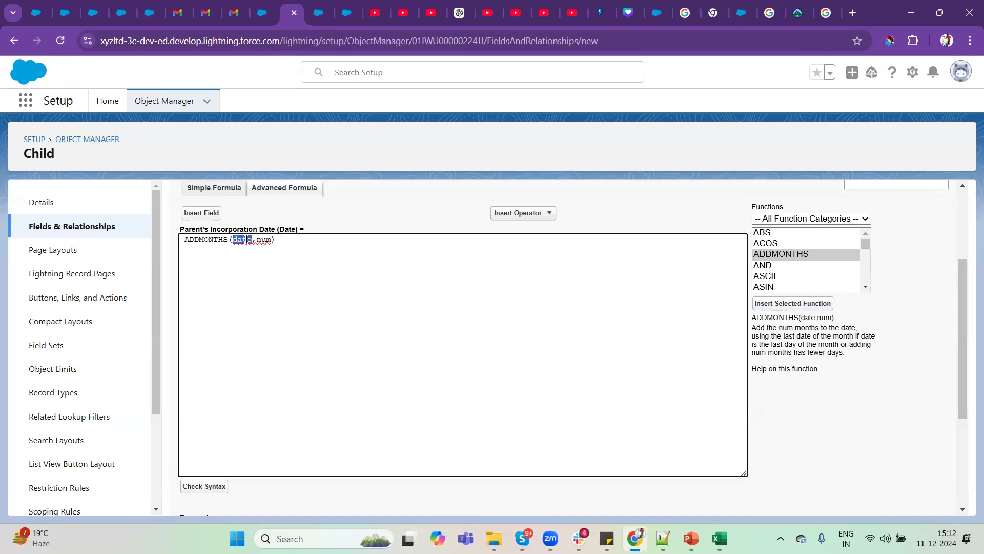
left_click(292, 242)
triple_click(291, 241)
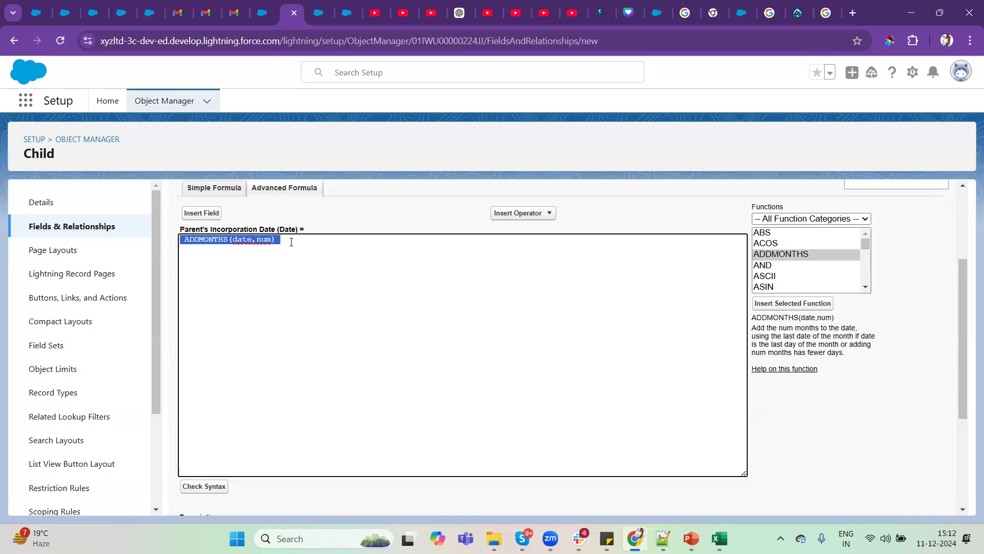
key("BackSpace")
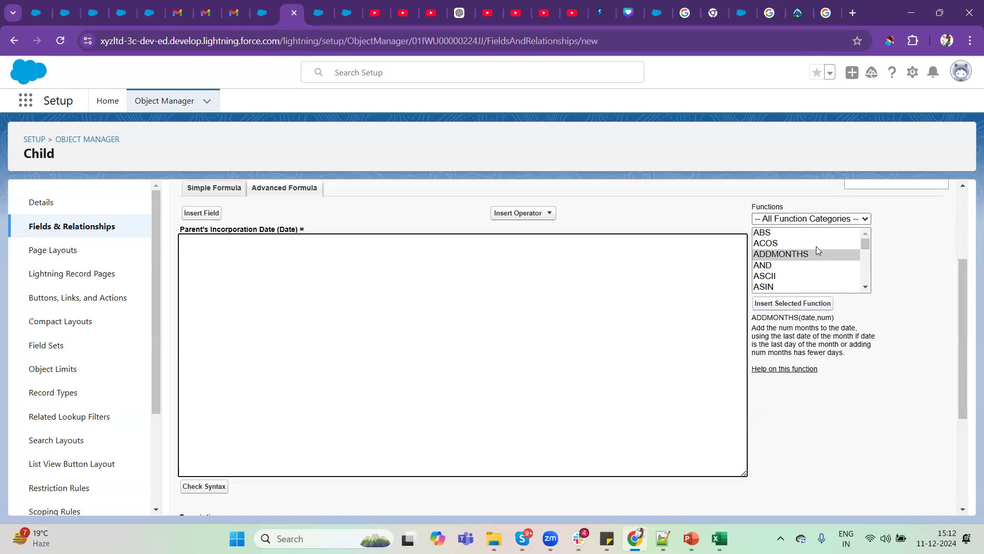
Select the CONTAINS function and read its description, highlighting the TRUE result and the text and compare_text arguments.
scroll(818, 276, "down", 3)
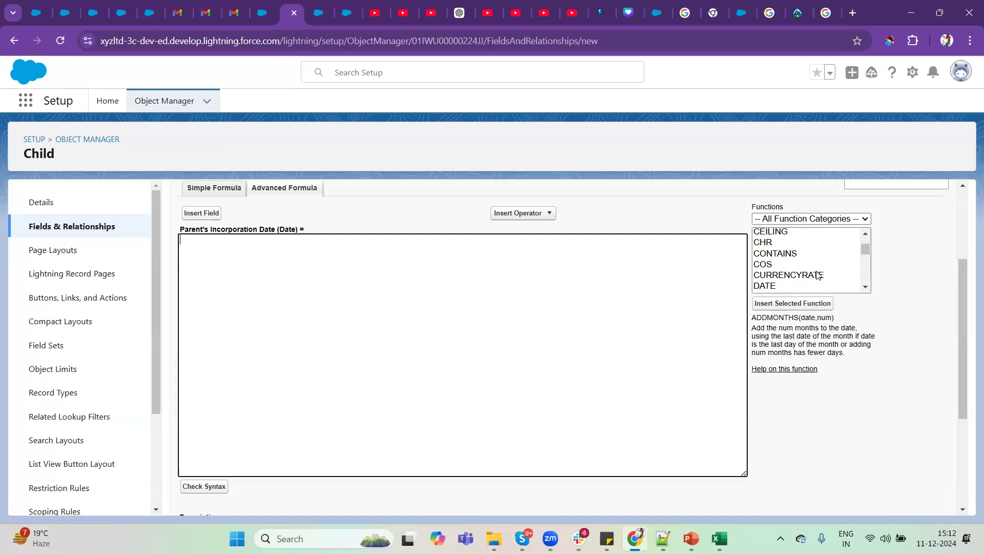
left_click(786, 255)
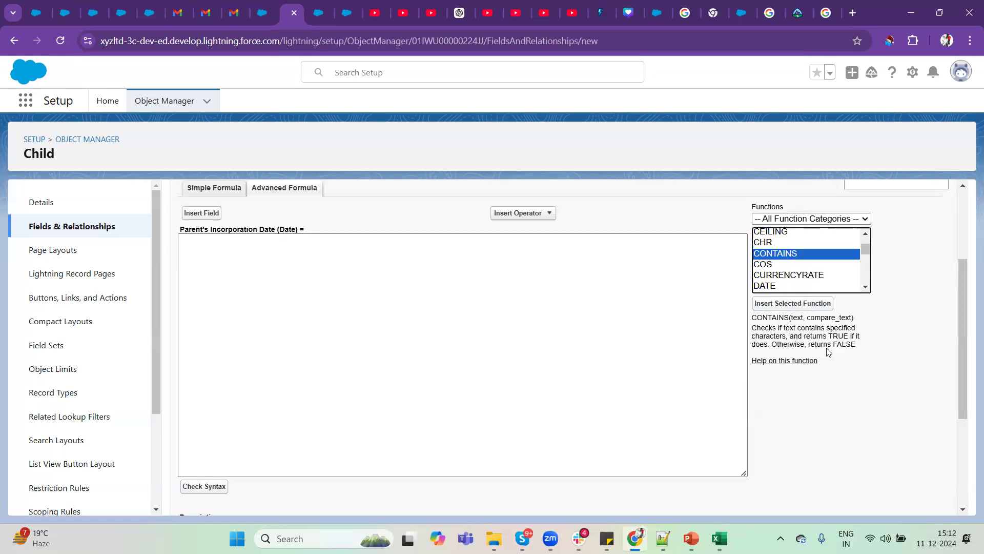
double_click(846, 337)
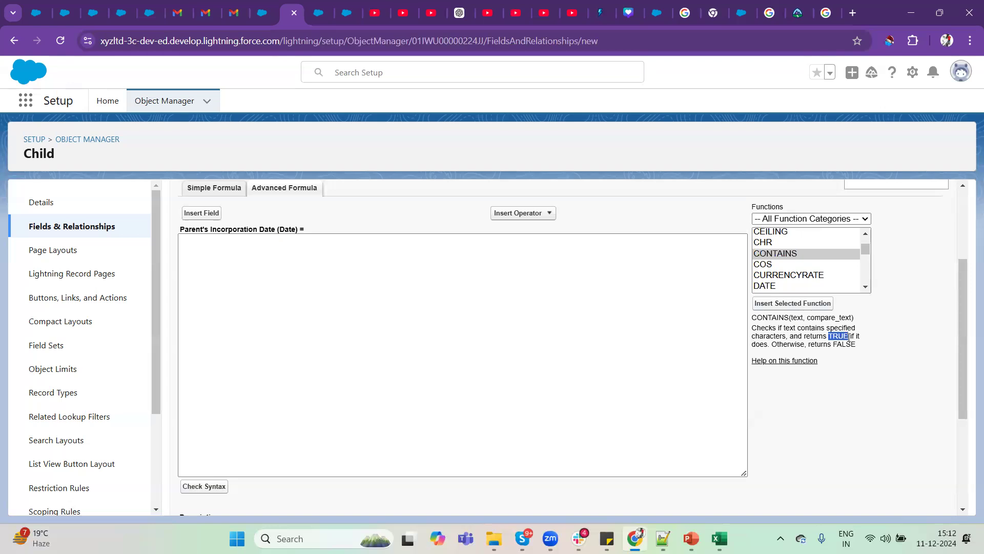
double_click(797, 318)
left_click_drag(810, 318, 853, 318)
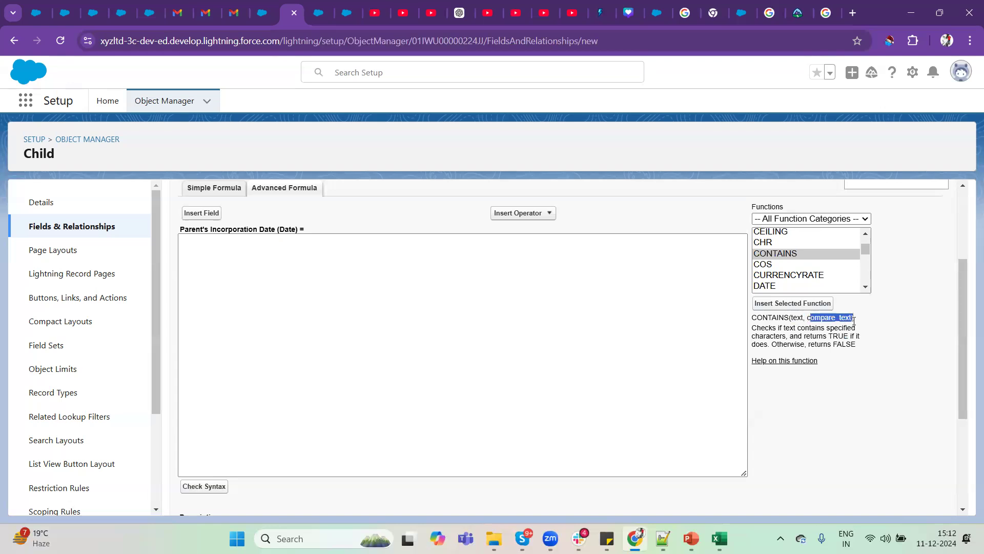
Examine how CONTAINS compares its text argument with compare_text and when it returns FALSE.
double_click(797, 317)
double_click(798, 317)
double_click(832, 319)
double_click(799, 318)
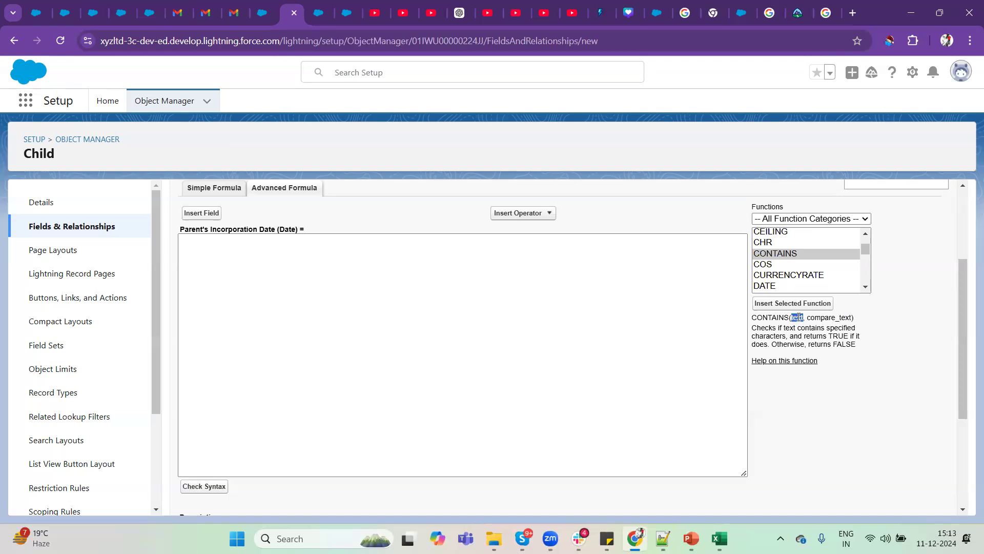
double_click(826, 317)
double_click(796, 317)
double_click(830, 317)
left_click_drag(833, 344, 890, 351)
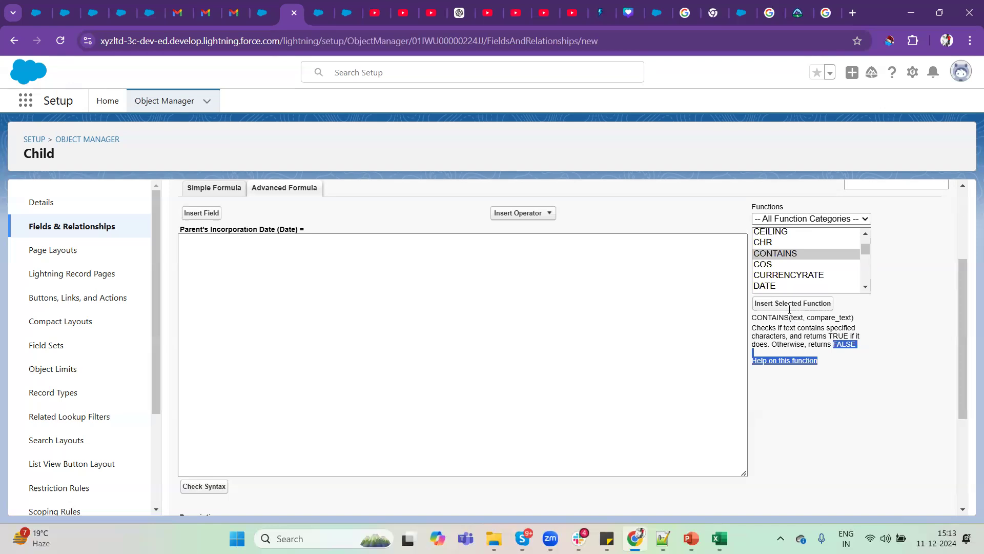
left_click(845, 345)
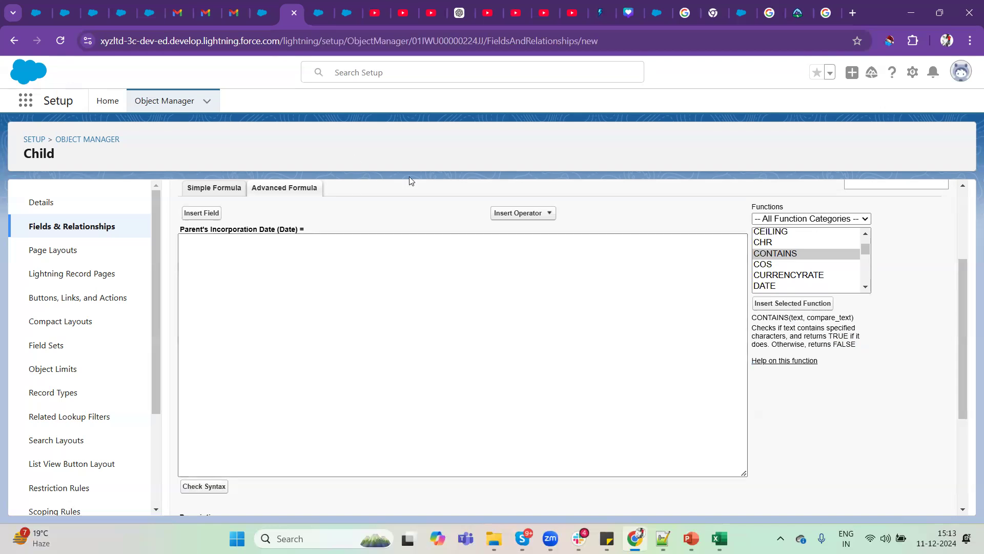
Open the formula's field picker and browse the $Api fields and the Child object's fields.
left_click(194, 214)
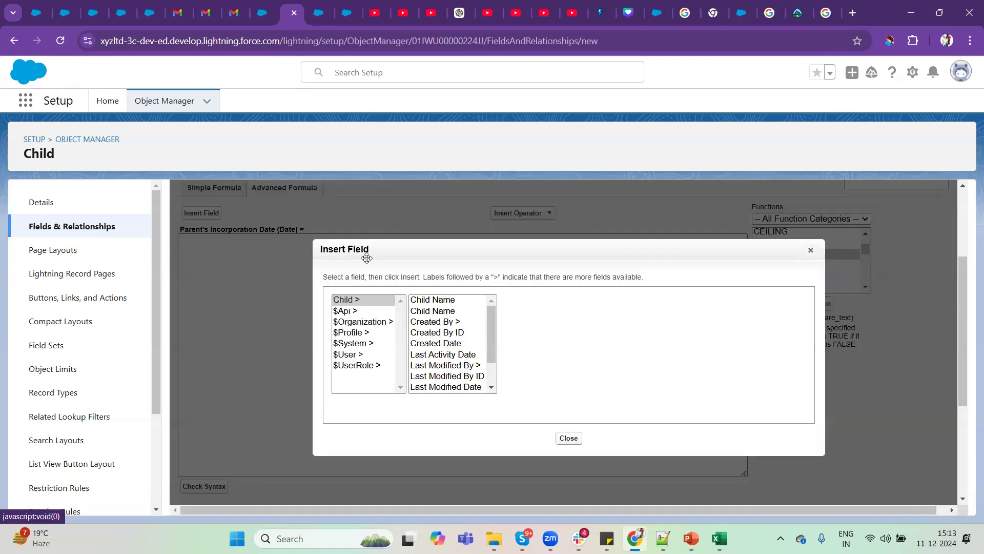
left_click(359, 312)
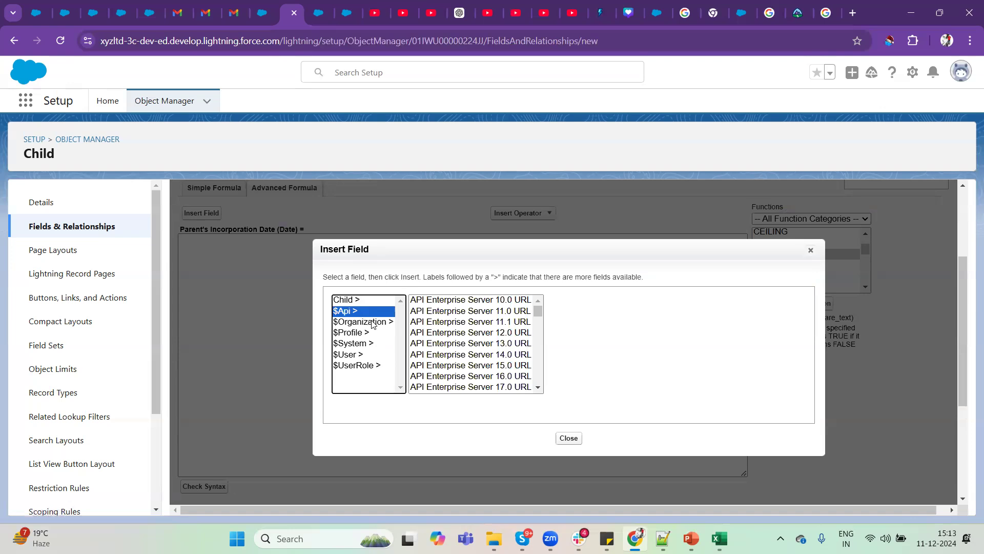
left_click(362, 301)
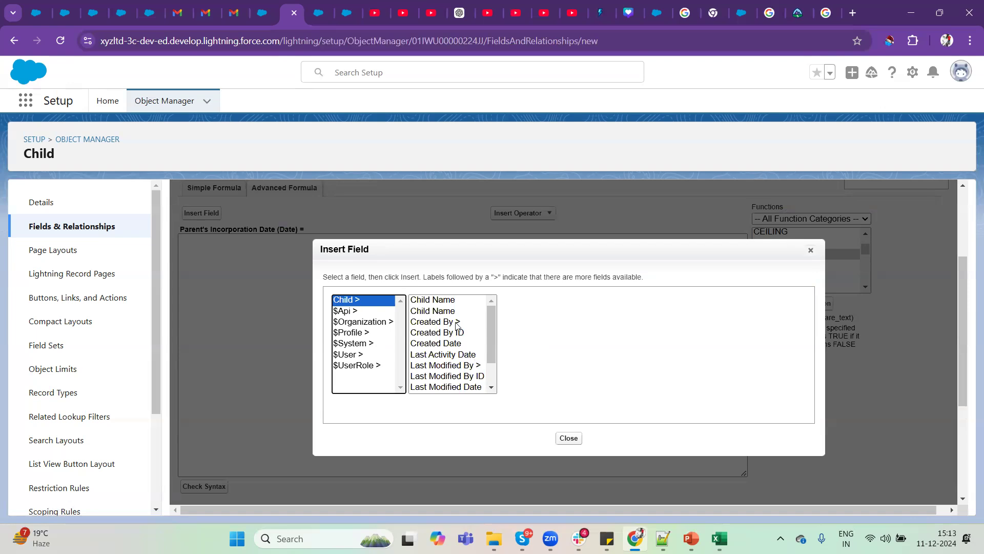
scroll(454, 323, "down", 1)
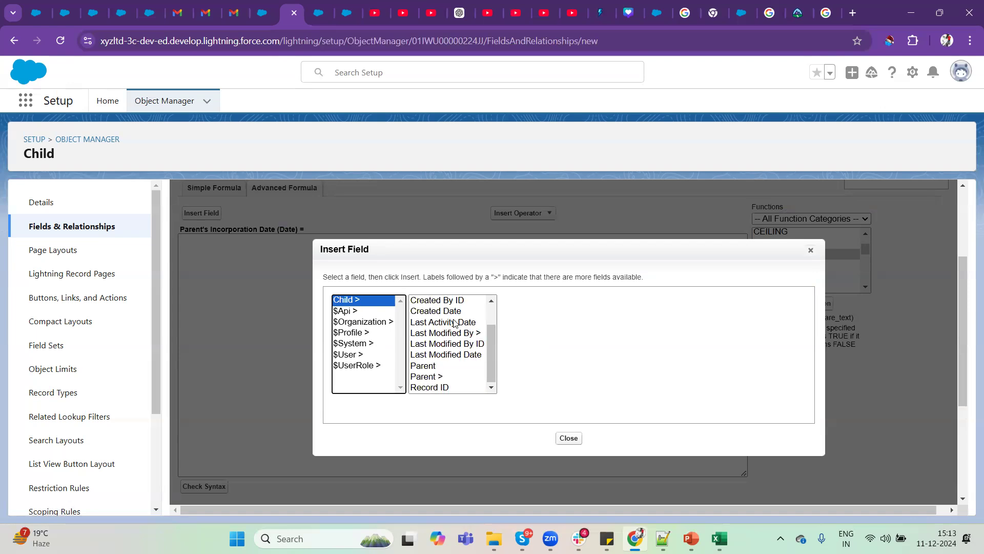
scroll(454, 324, "up", 1)
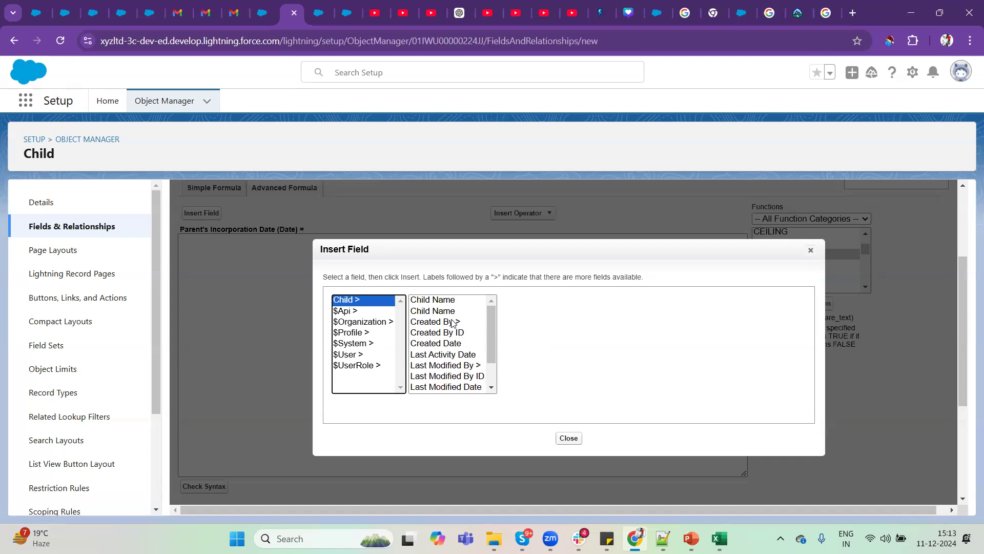
scroll(453, 323, "down", 1)
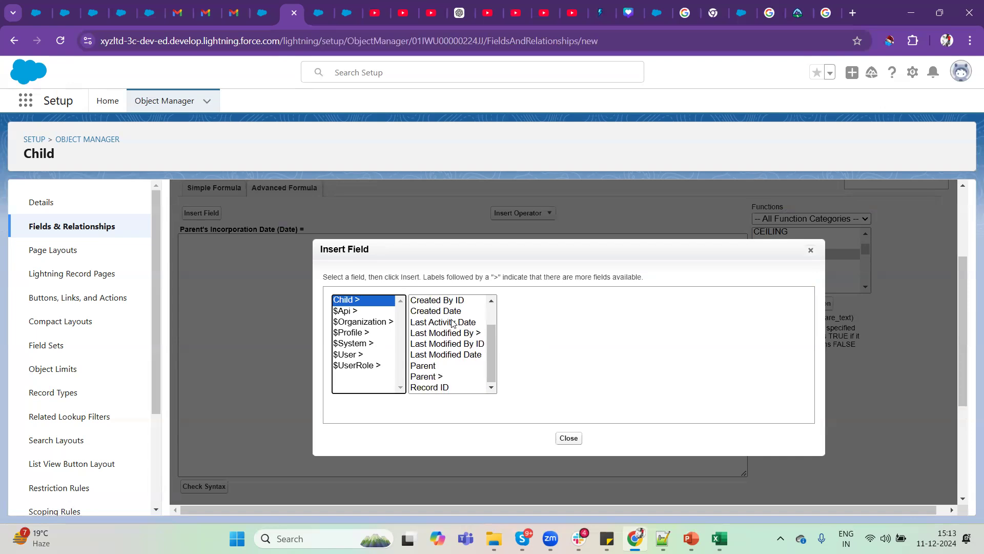
Select the Child's Parent lookup field and examine its API name, Parent__c.
left_click(445, 366)
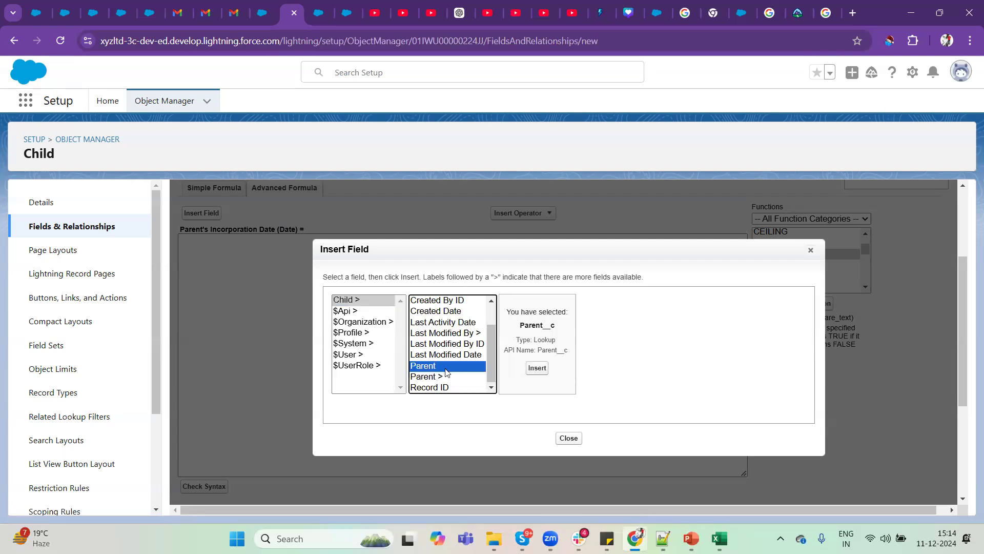
left_click(557, 353)
double_click(557, 352)
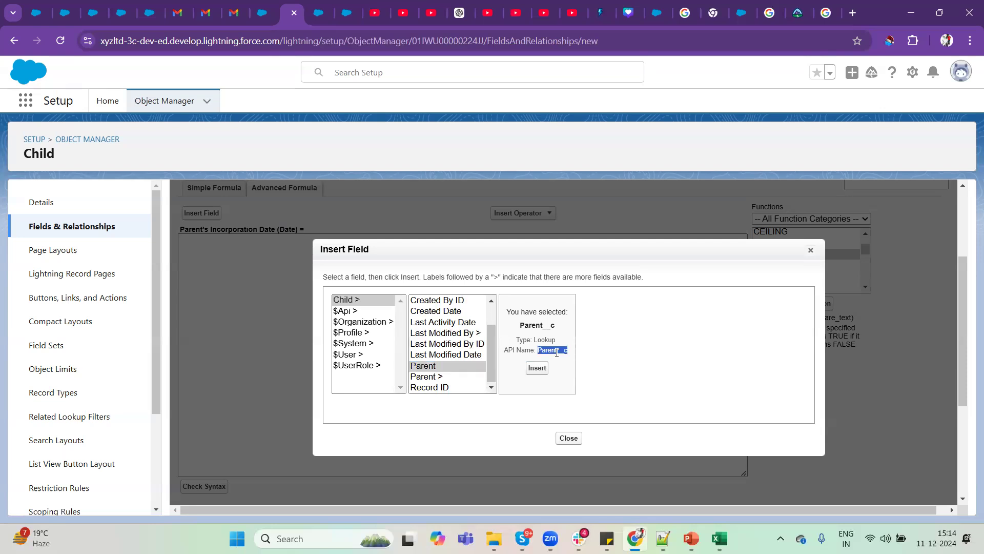
Explore the related fields reachable from the Parent relationship through Created By, Contact and Account.
left_click(431, 376)
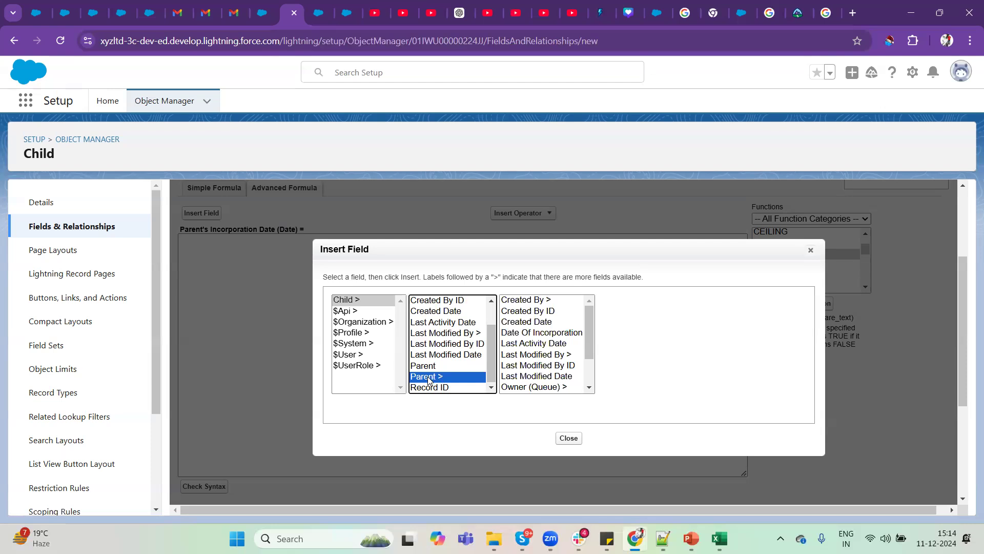
left_click(548, 301)
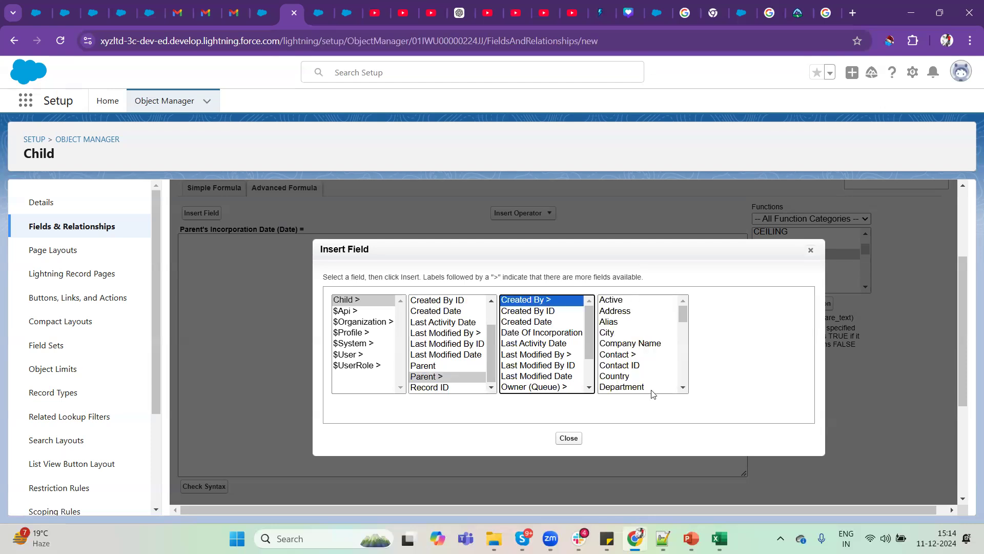
left_click(630, 355)
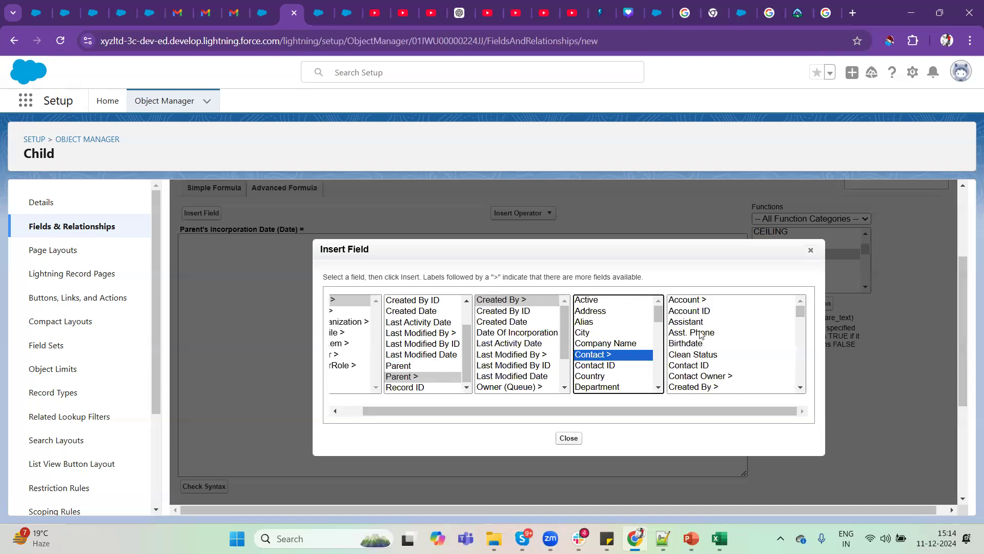
left_click(702, 303)
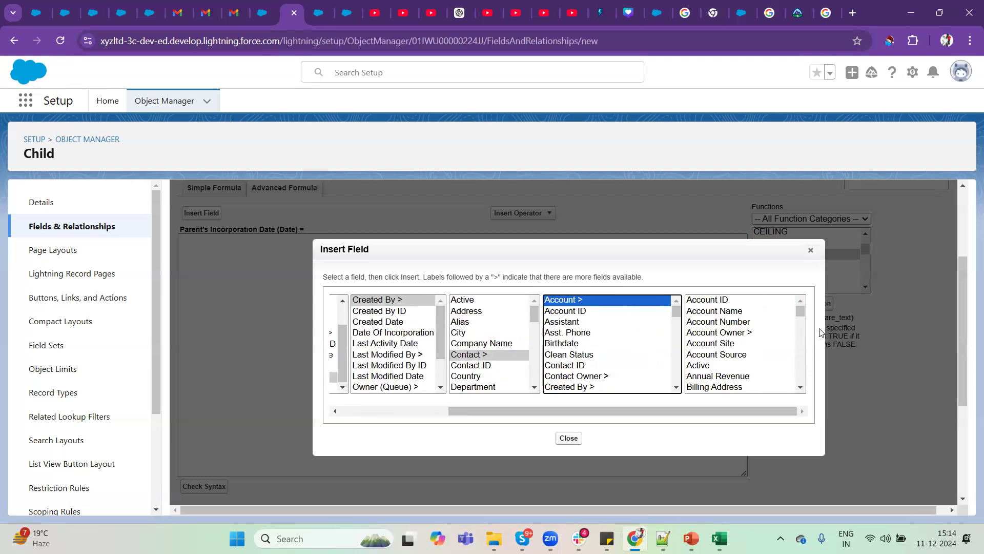
left_click(385, 312)
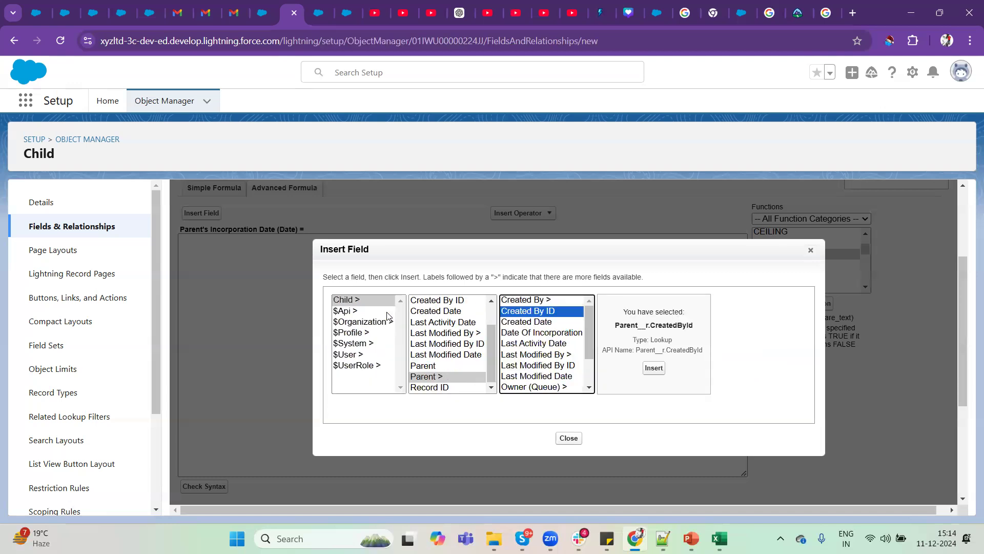
Select Date Of Incorporation from the Parent relationship's fields, highlight its API name, and insert the field into the formula.
left_click(433, 377)
scroll(550, 365, "down", 2)
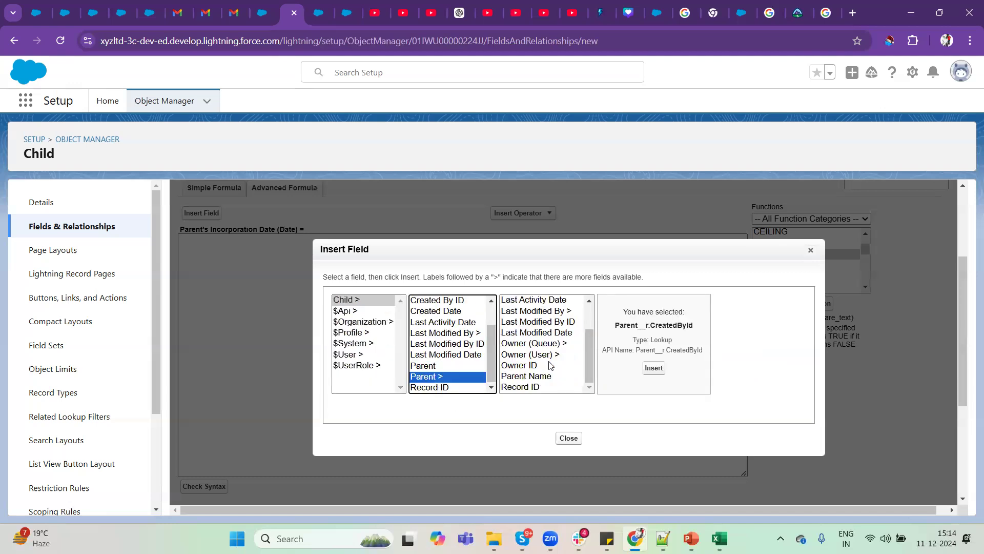
scroll(549, 365, "up", 3)
scroll(549, 365, "down", 1)
scroll(550, 365, "down", 2)
scroll(549, 365, "up", 2)
scroll(549, 365, "down", 3)
scroll(549, 365, "up", 3)
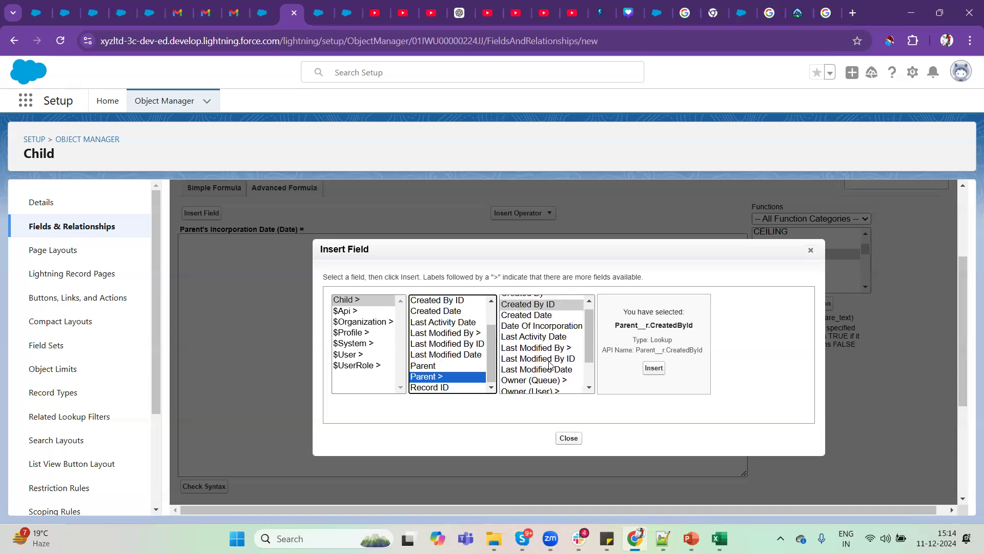
scroll(549, 366, "up", 1)
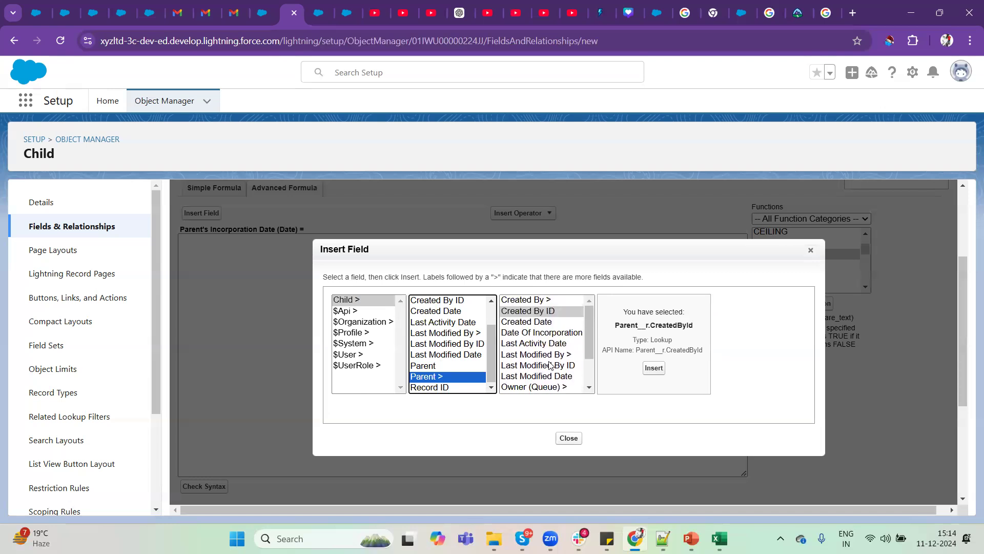
left_click(550, 333)
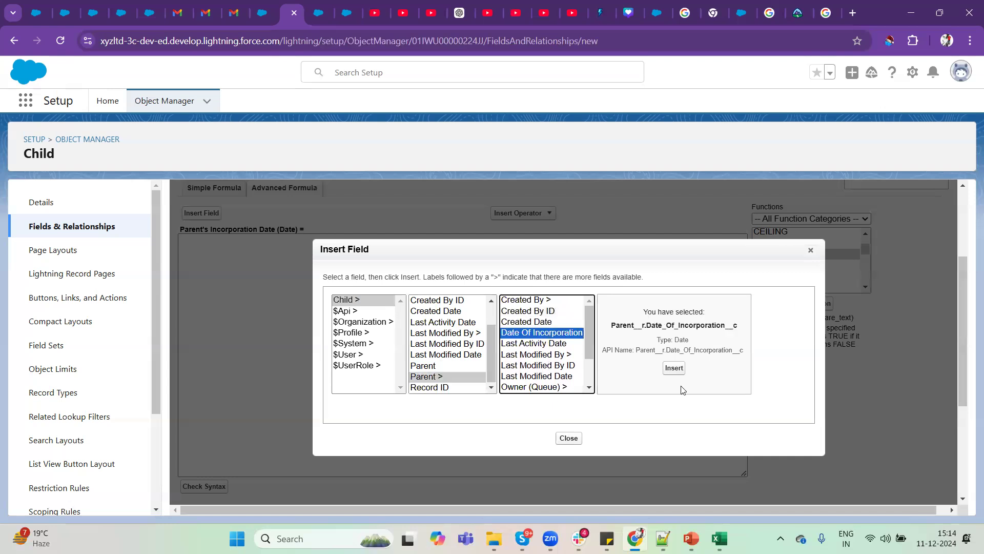
left_click_drag(602, 350, 744, 354)
key("ctrl+c")
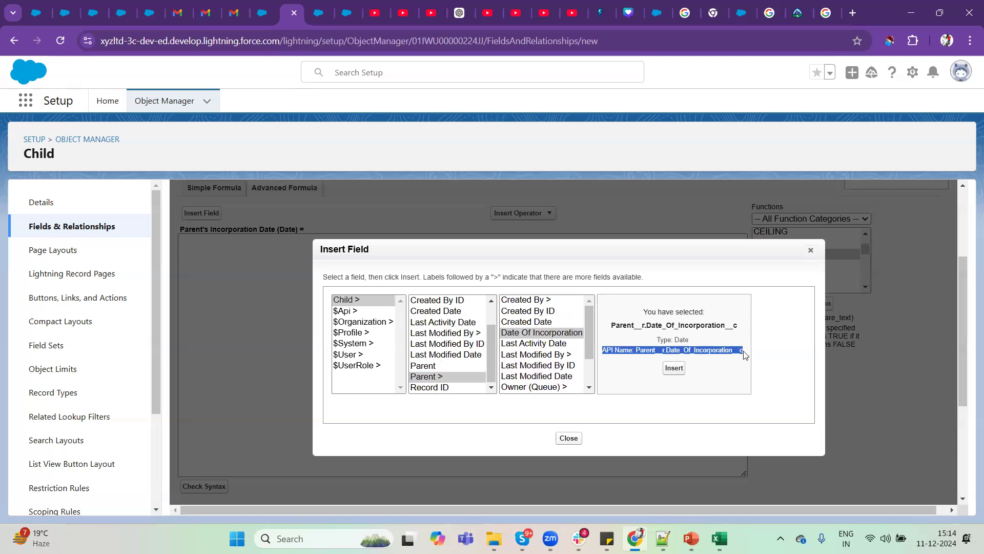
left_click(674, 368)
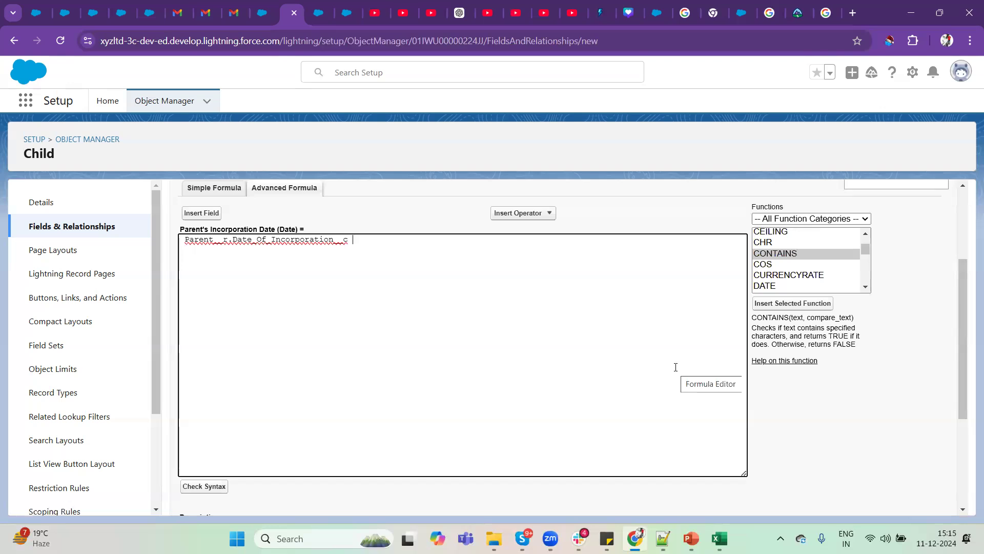
Paste the copied API name below the inserted field reference, strip its "API Name:" label, and delete the pasted copy.
key("ctrl+v")
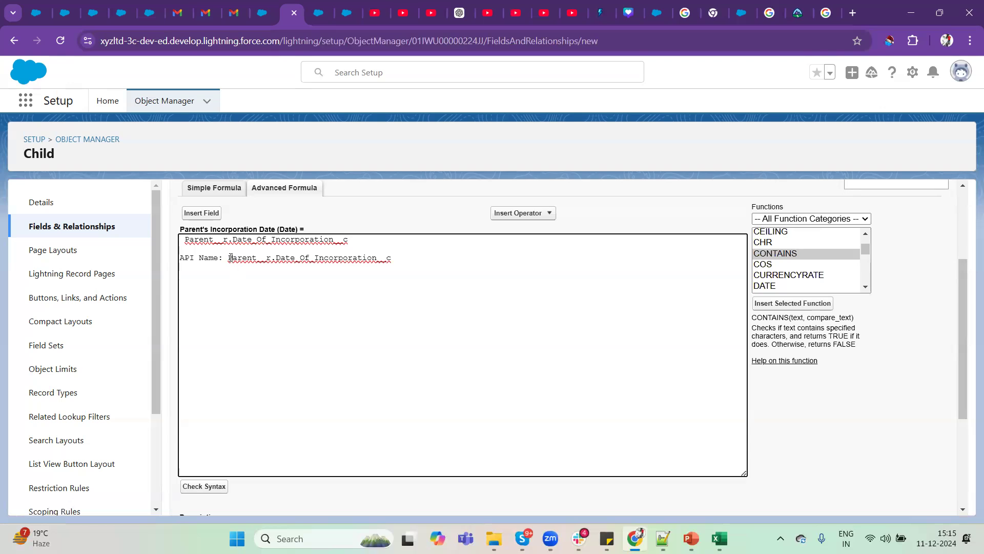
left_click(229, 257)
key("shift+Home")
key("BackSpace")
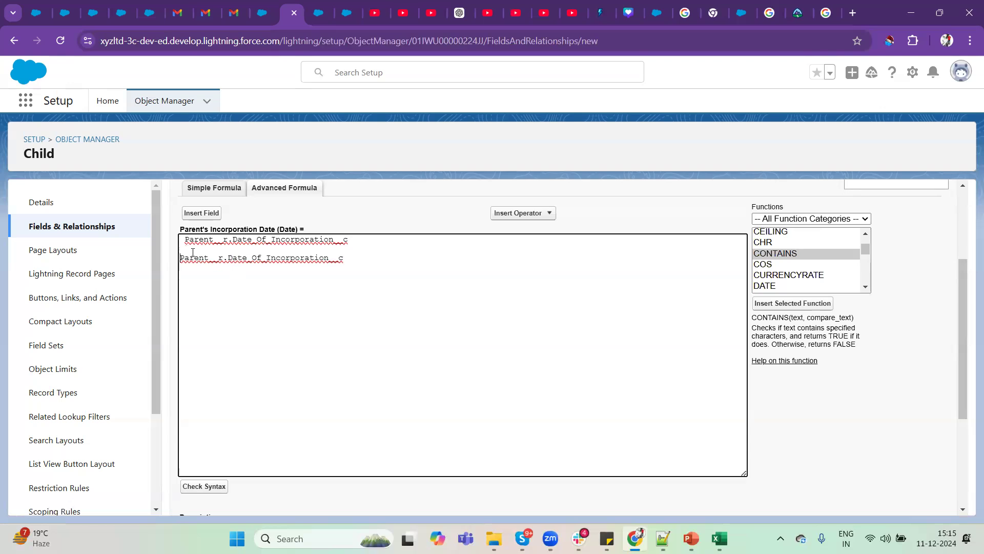
left_click(295, 248)
left_click(359, 257, "shift")
key("BackSpace")
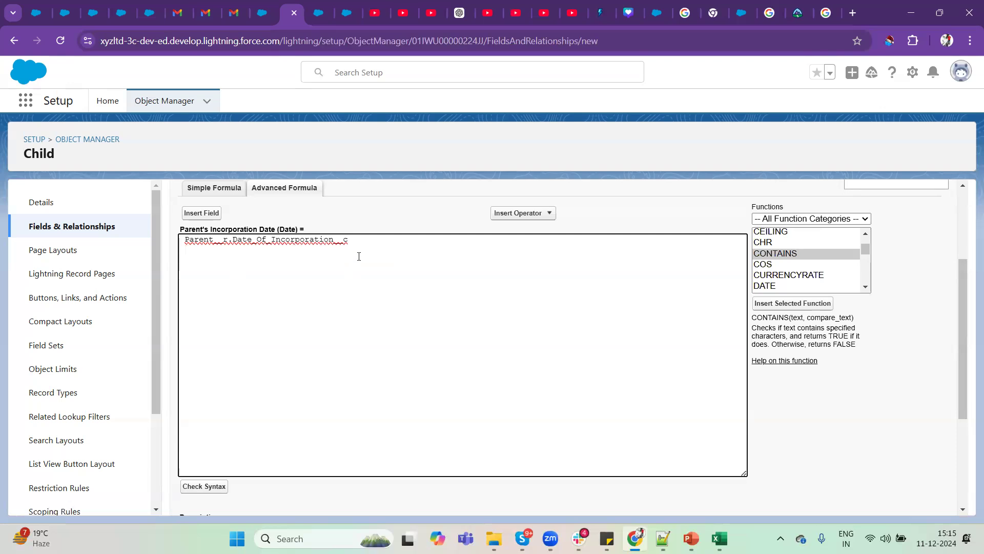
Examine the parts of the field reference: the Parent__r relationship, the dot separator and the Date_Of_Incorporation__c field.
double_click(215, 240)
double_click(214, 240)
left_click(226, 240)
double_click(214, 240)
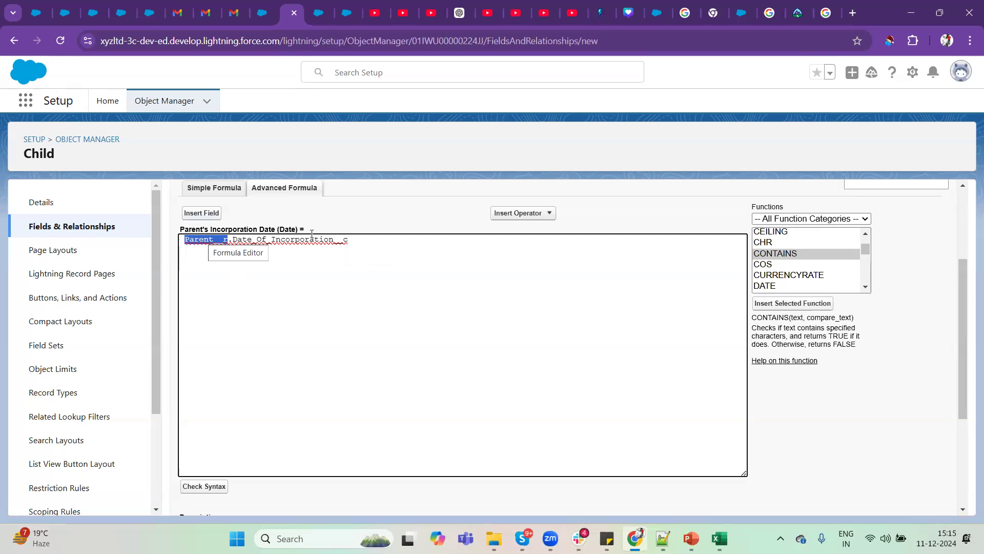
left_click(284, 240)
double_click(285, 240)
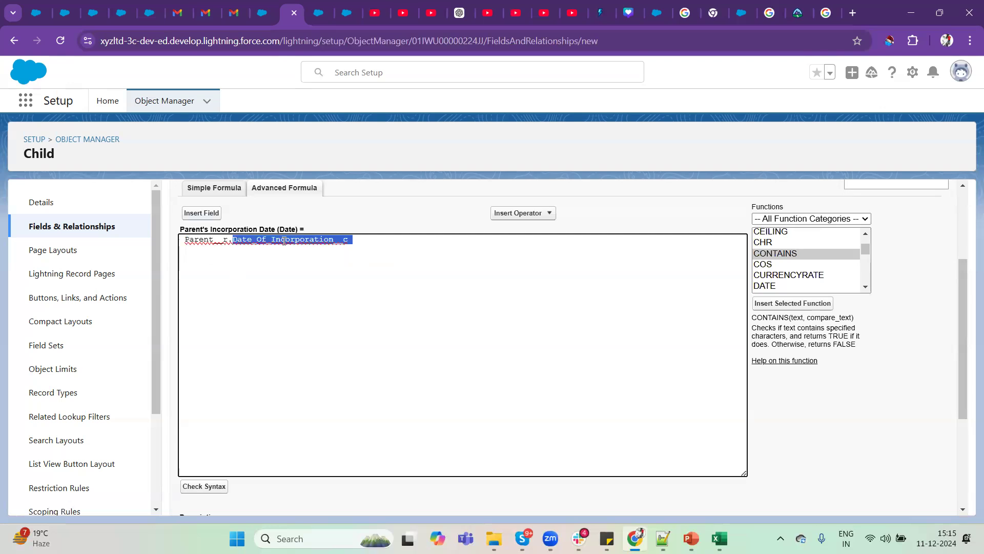
left_click_drag(231, 240, 229, 240)
key("ctrl+z")
left_click(229, 240)
double_click(229, 239)
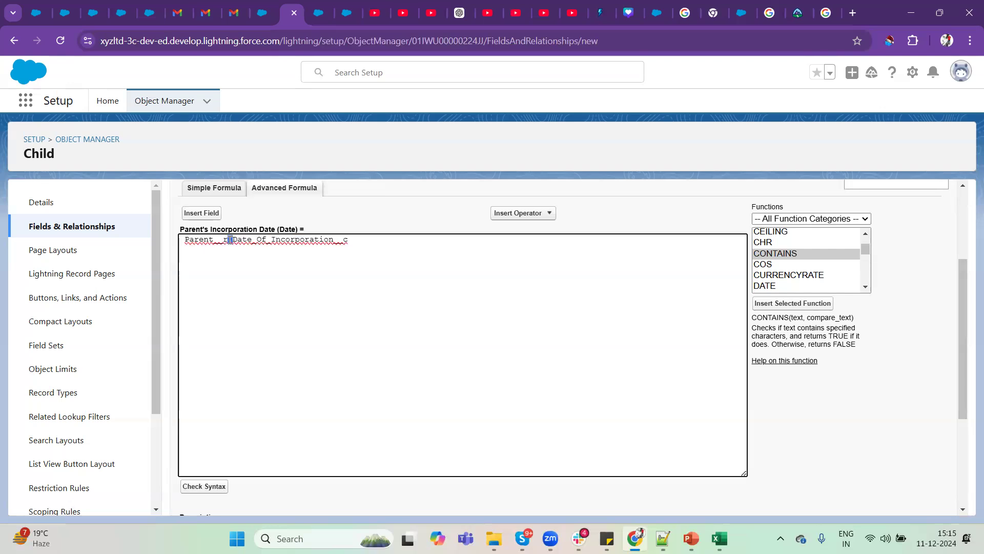
Highlight the Parent__r relationship and the Date_Of_Incorporation__c field name within the formula.
double_click(212, 242)
double_click(235, 240)
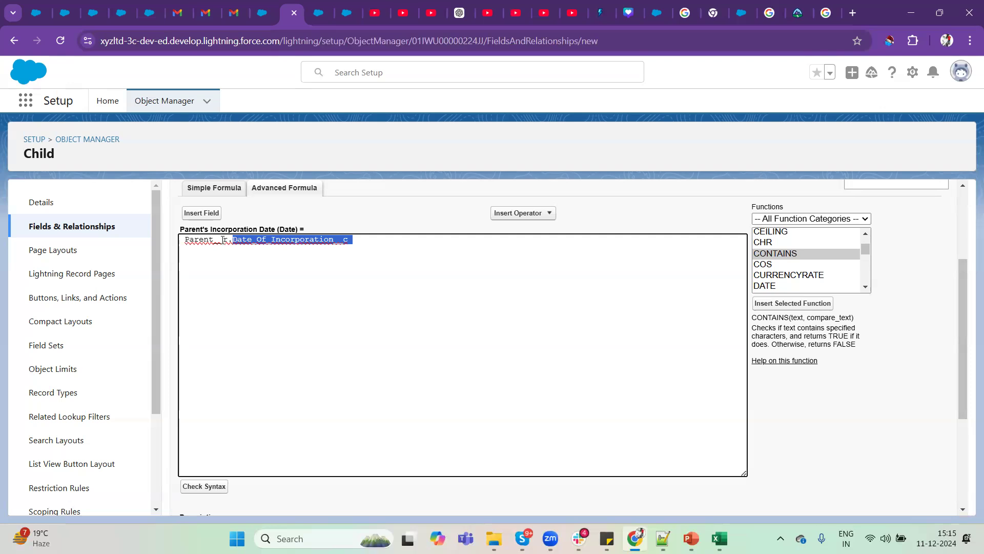
double_click(223, 240)
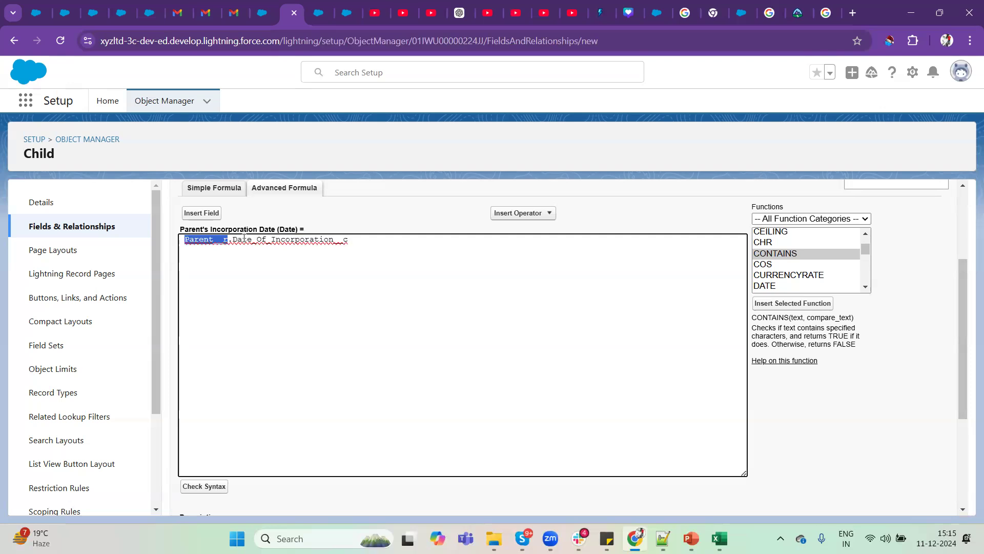
double_click(285, 239)
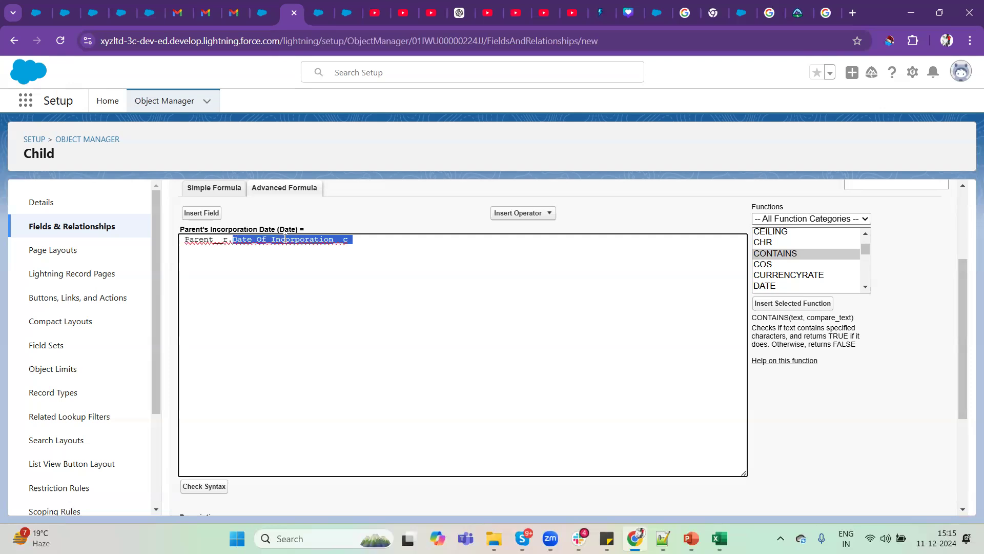
left_click(369, 219)
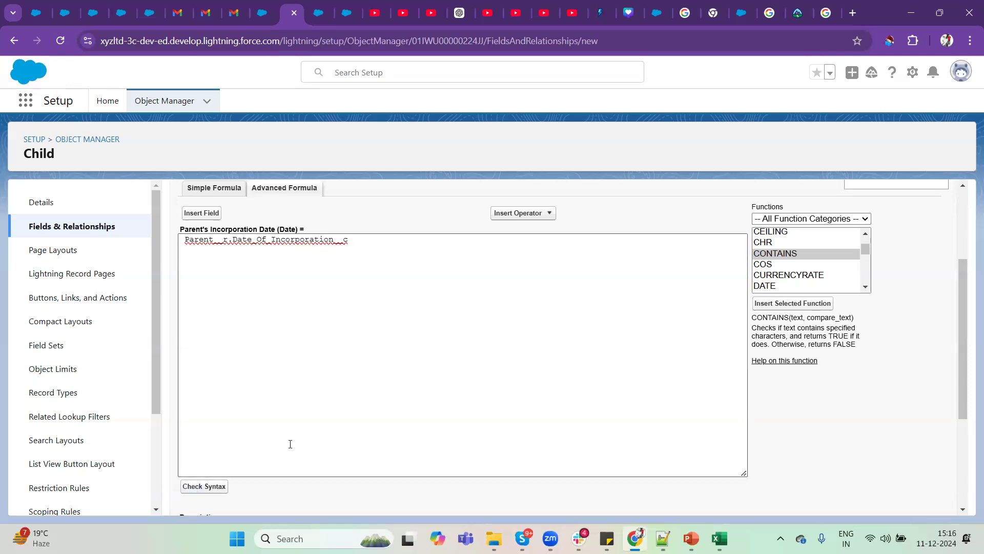
Check the syntax of the Parent__r.Date_Of_Incorporation__c formula and highlight the check result.
scroll(290, 442, "down", 2)
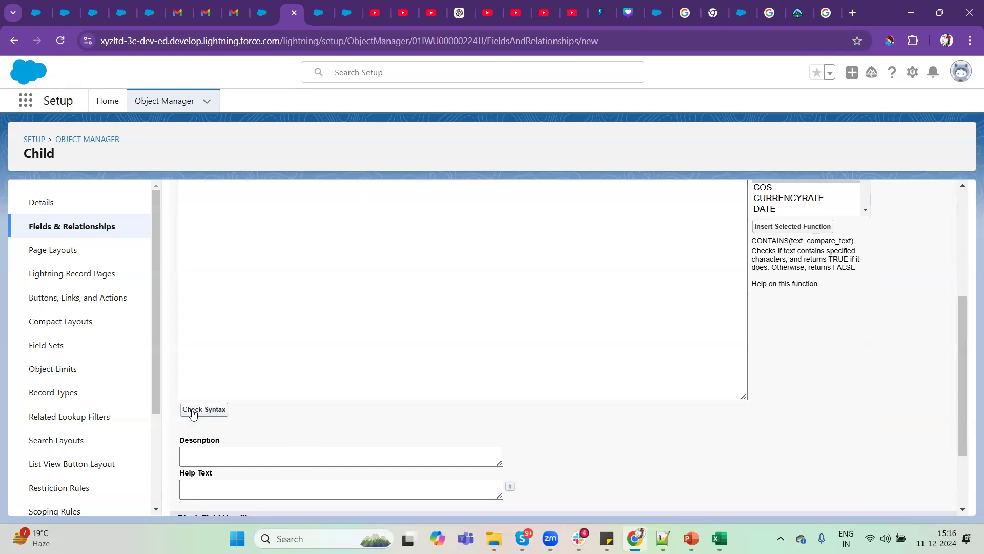
left_click(192, 412)
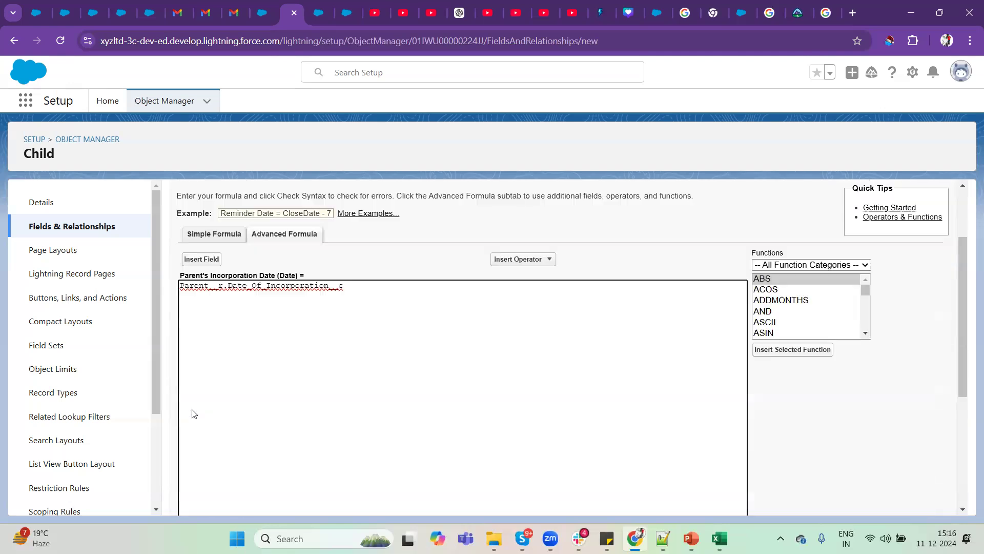
left_click_drag(232, 360, 403, 372)
Append a period after Date_Of_Incorporation__c, check the formula's syntax, and highlight the reported error.
scroll(404, 377, "up", 2)
scroll(405, 377, "up", 3)
left_click(224, 382)
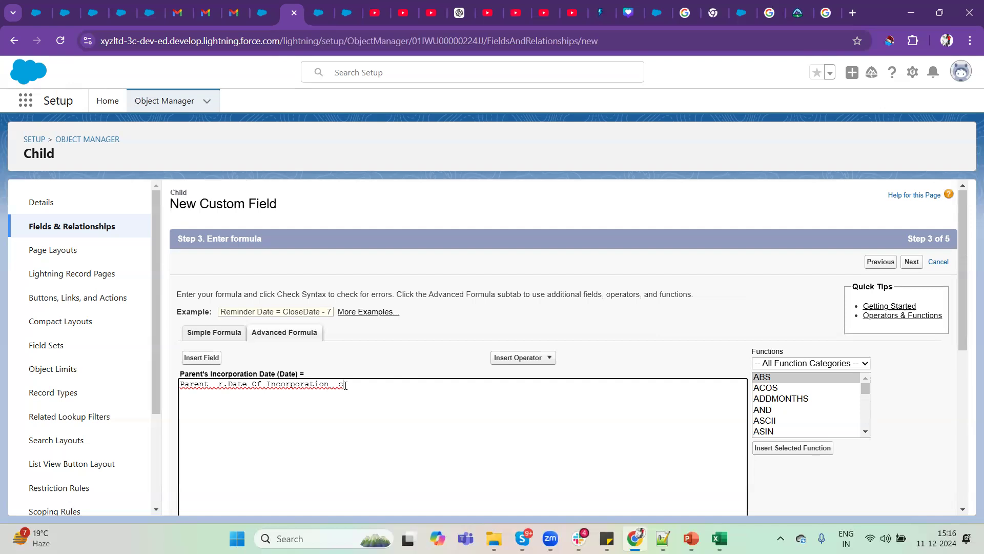
scroll(345, 385, "down", 6)
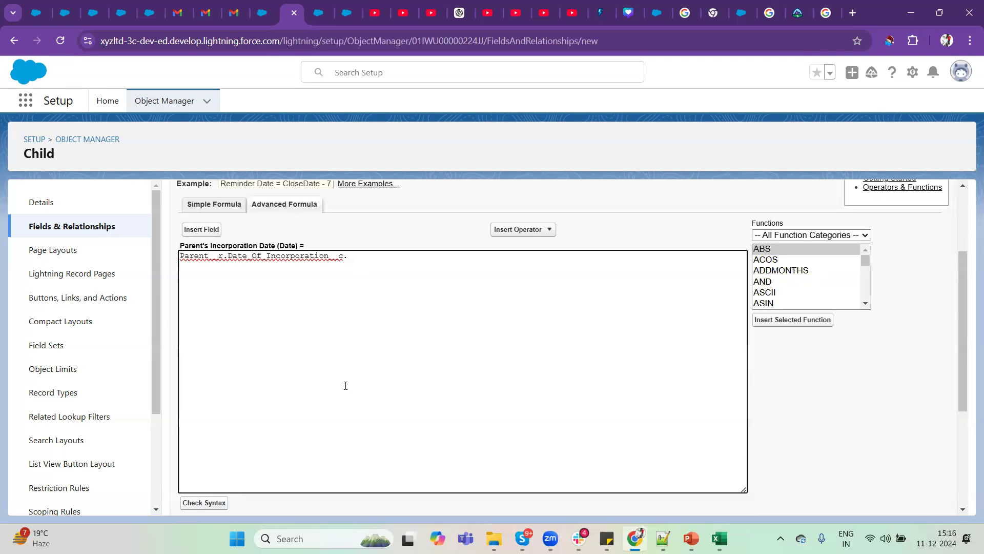
left_click(213, 308)
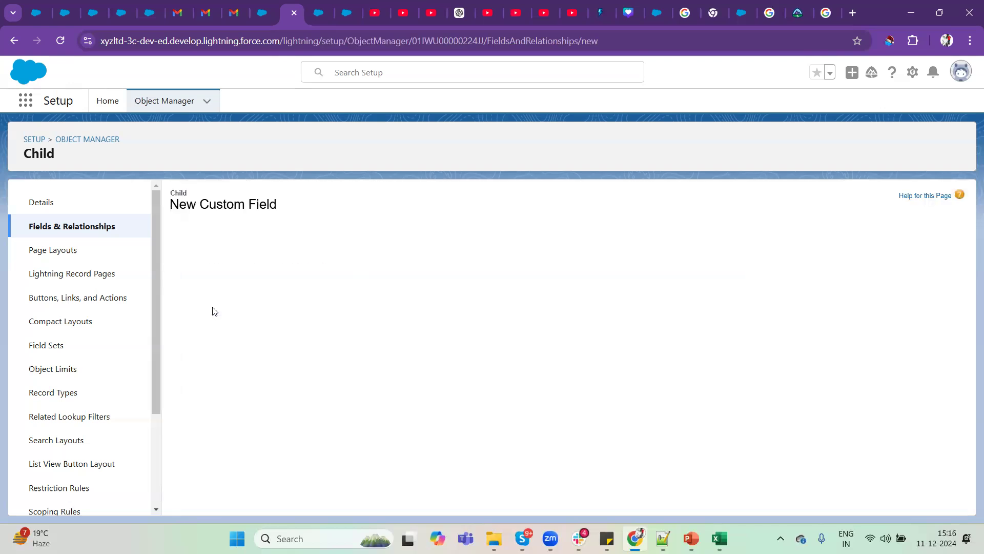
scroll(213, 308, "down", 5)
left_click_drag(251, 313, 444, 317)
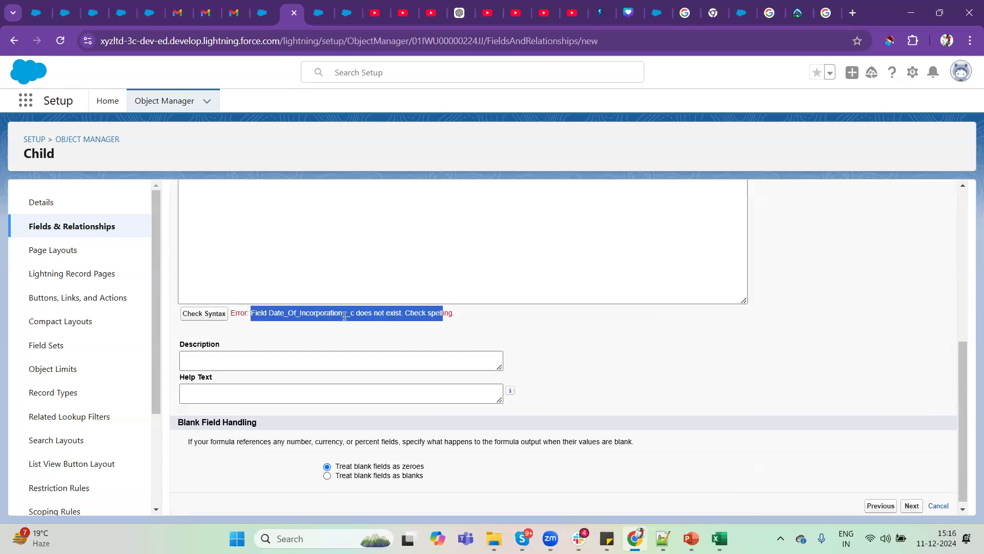
left_click(449, 315)
Delete the trailing period from the formula and check its syntax again.
scroll(449, 317, "up", 5)
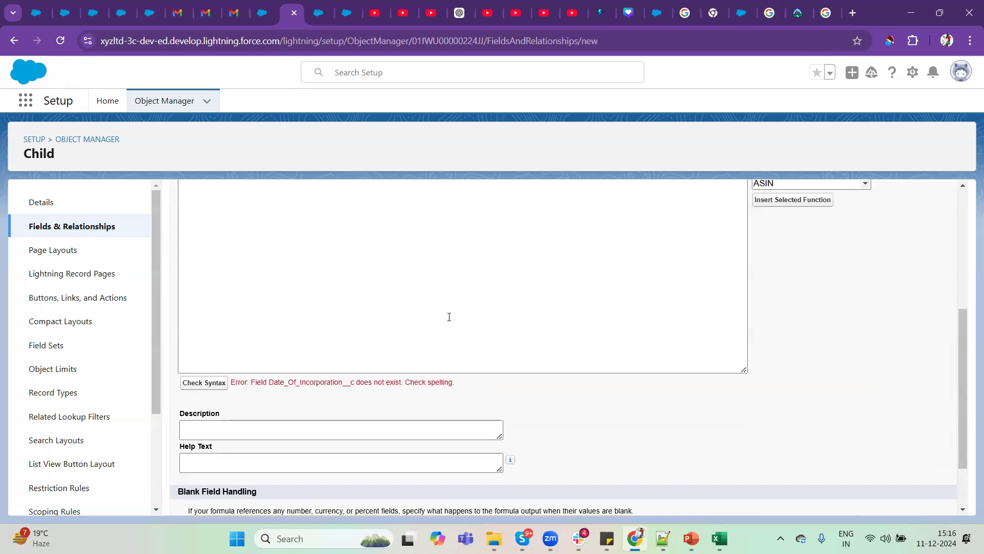
left_click(366, 350)
key("BackSpace")
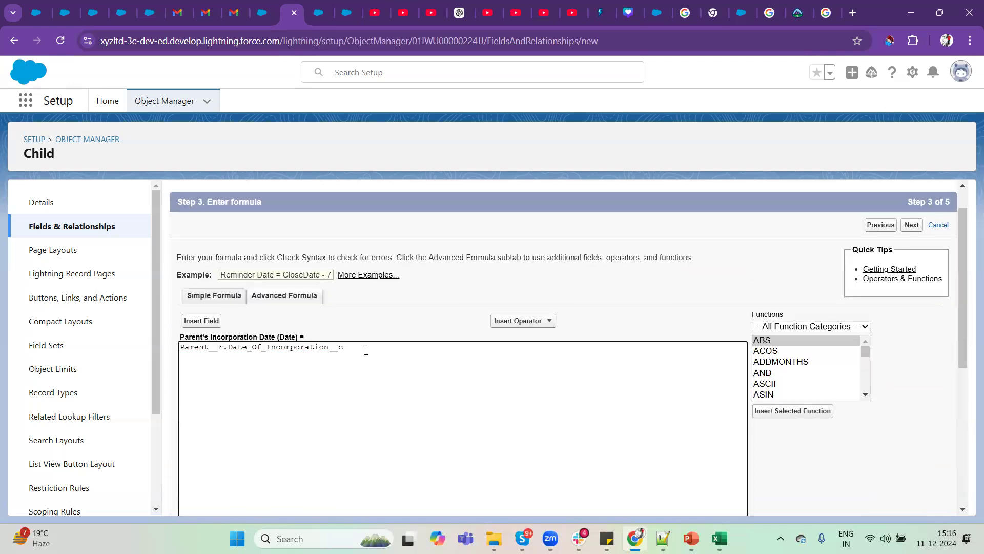
key("ctrl+a")
scroll(363, 350, "down", 4)
scroll(363, 351, "down", 2)
left_click(207, 311)
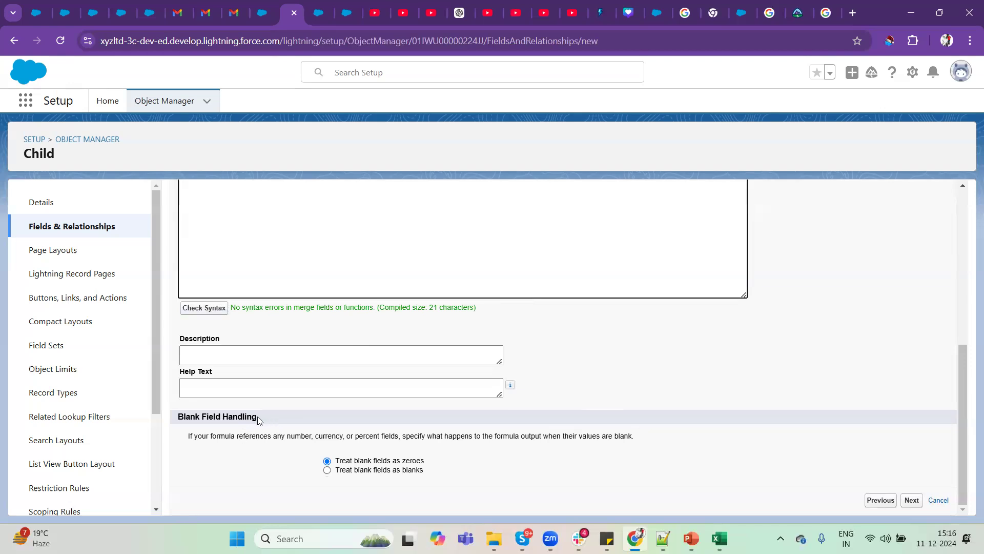
Review the Blank Field Handling note, choose Treat blank fields as blanks, and continue to field-level security.
left_click_drag(258, 416, 148, 422)
left_click(273, 420)
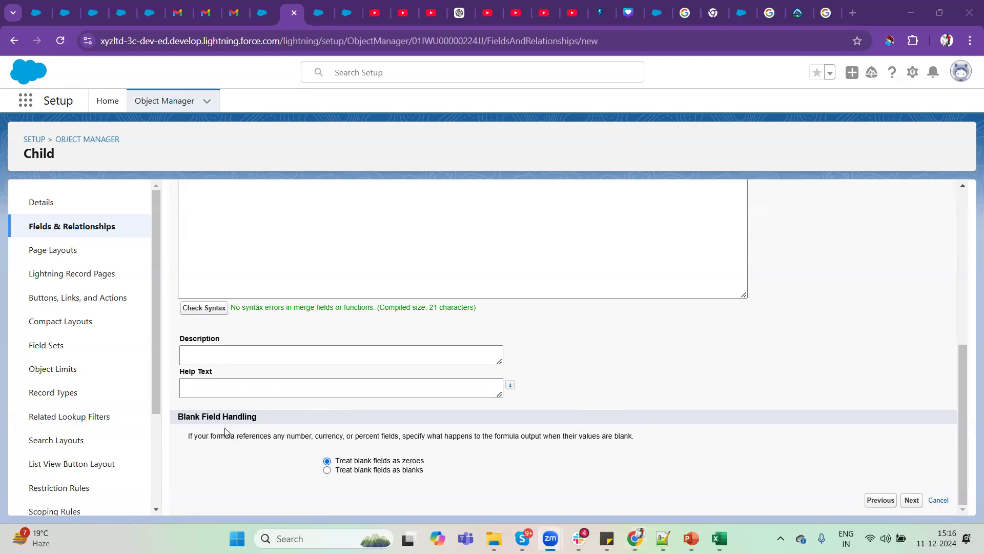
scroll(291, 419, "up", 3)
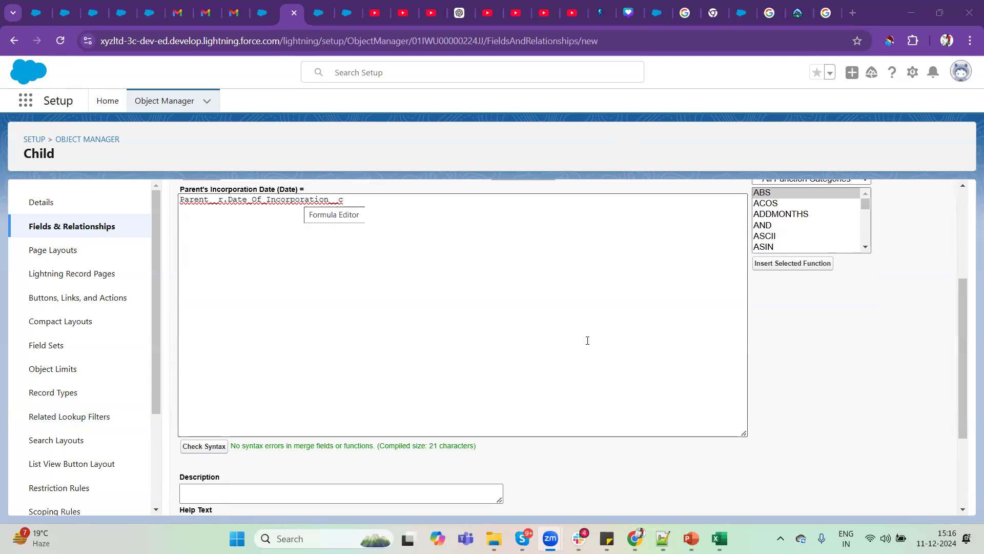
scroll(656, 406, "down", 3)
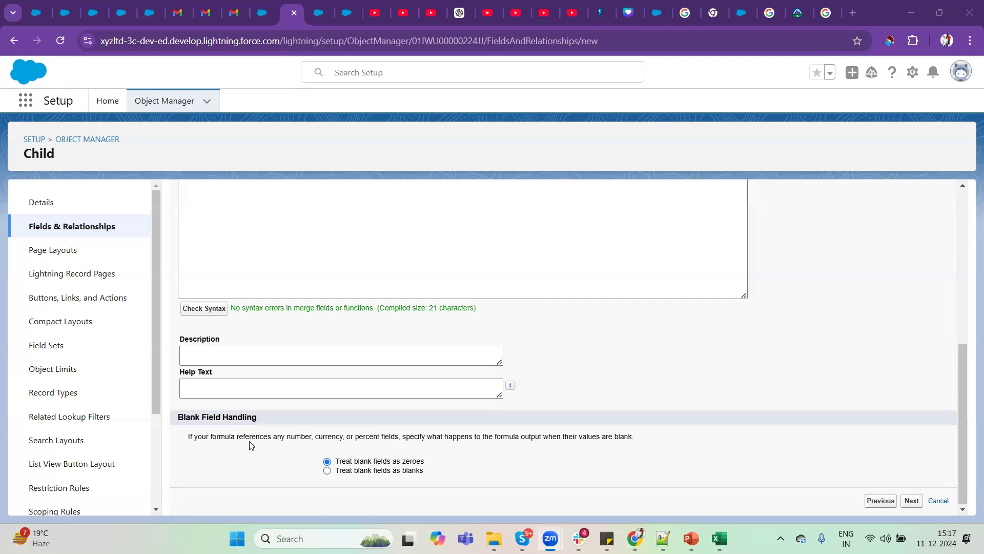
left_click_drag(311, 437, 286, 436)
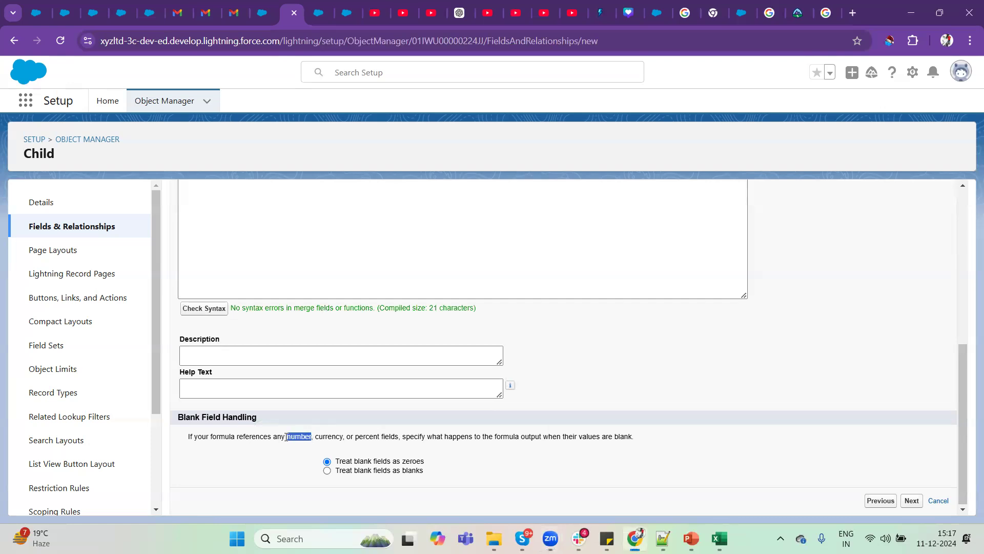
left_click_drag(347, 437, 397, 436)
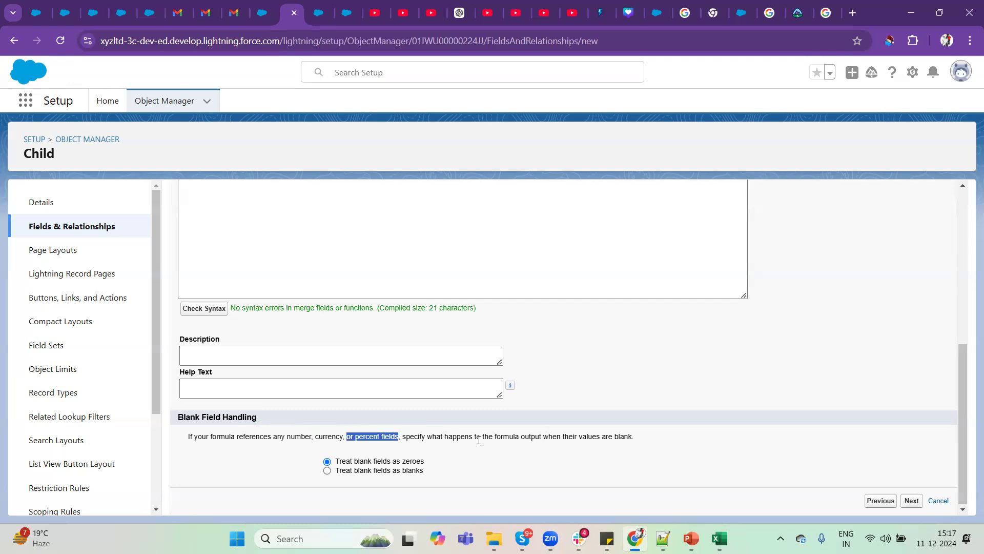
left_click_drag(649, 437, 509, 433)
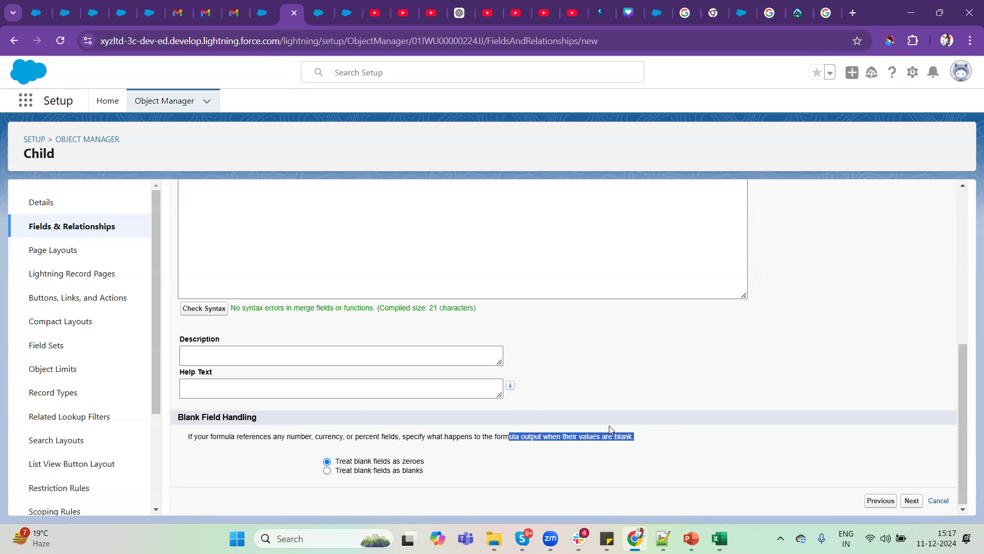
left_click(590, 432)
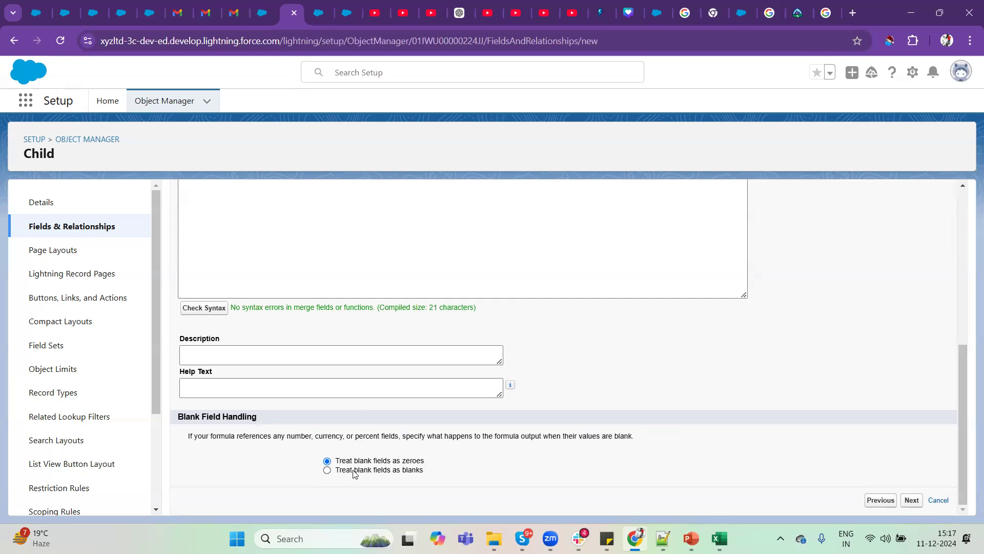
left_click(327, 470)
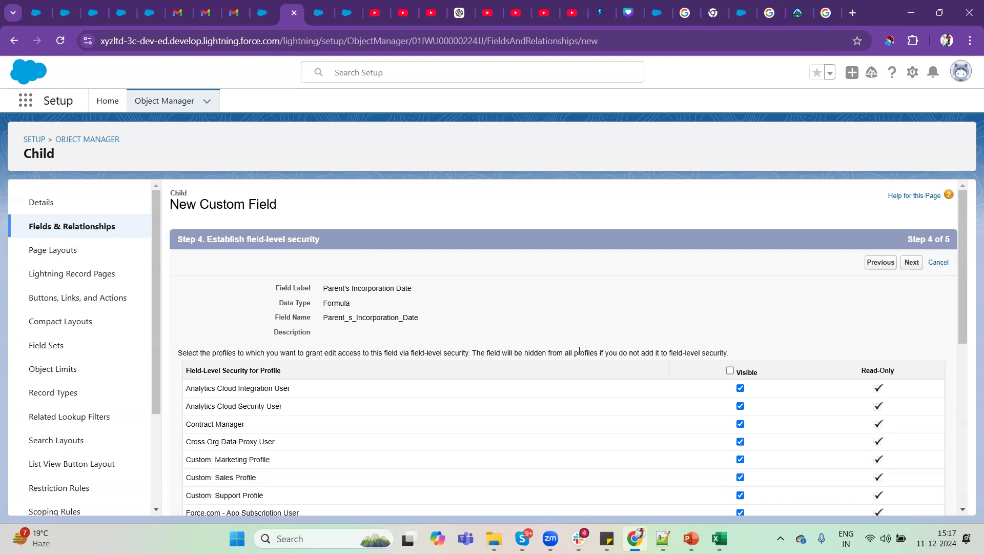
Make the field visible to all profiles, keep Child Layout as its page layout, and save the new field.
scroll(665, 359, "down", 1)
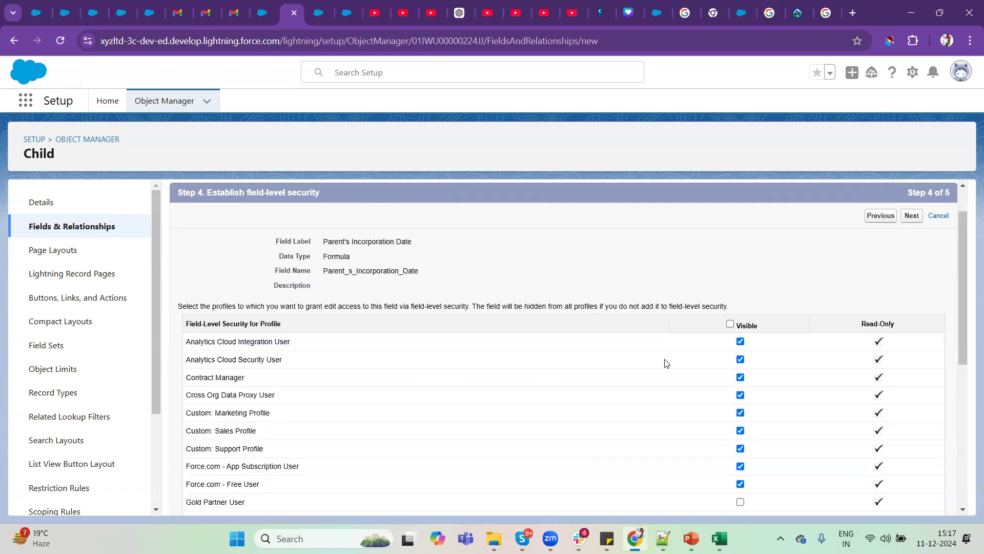
scroll(665, 363, "down", 5)
scroll(665, 363, "up", 6)
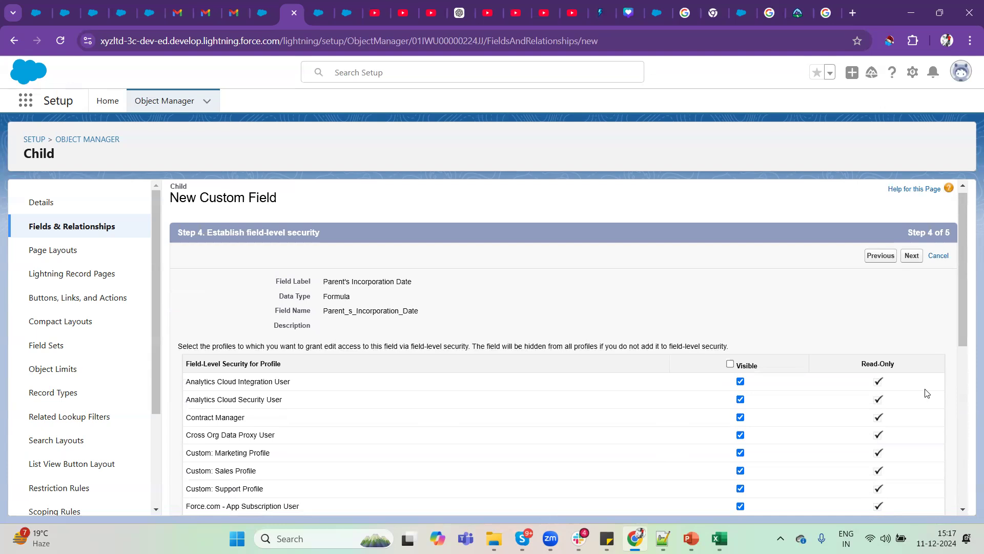
left_click_drag(900, 365, 861, 364)
scroll(861, 365, "down", 6)
scroll(861, 365, "up", 6)
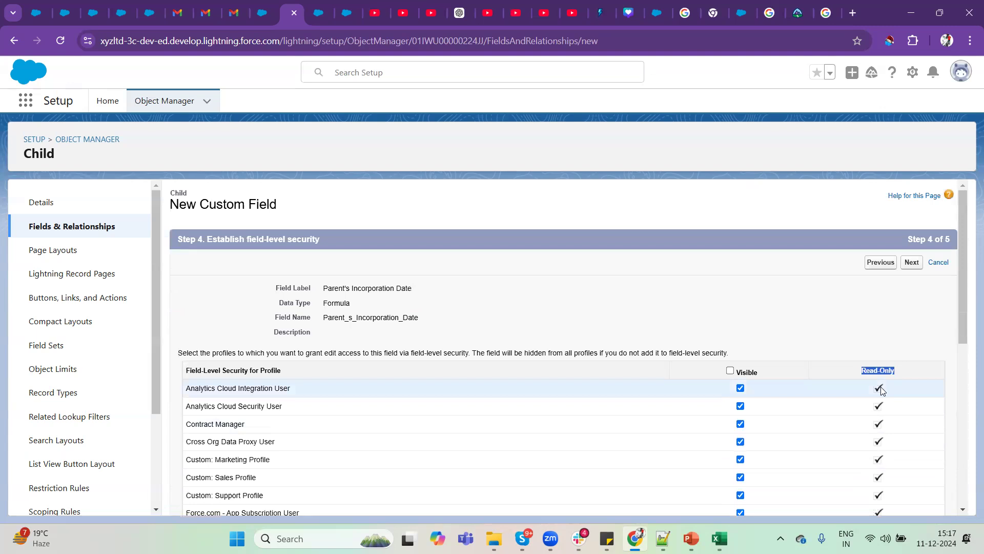
left_click(730, 370)
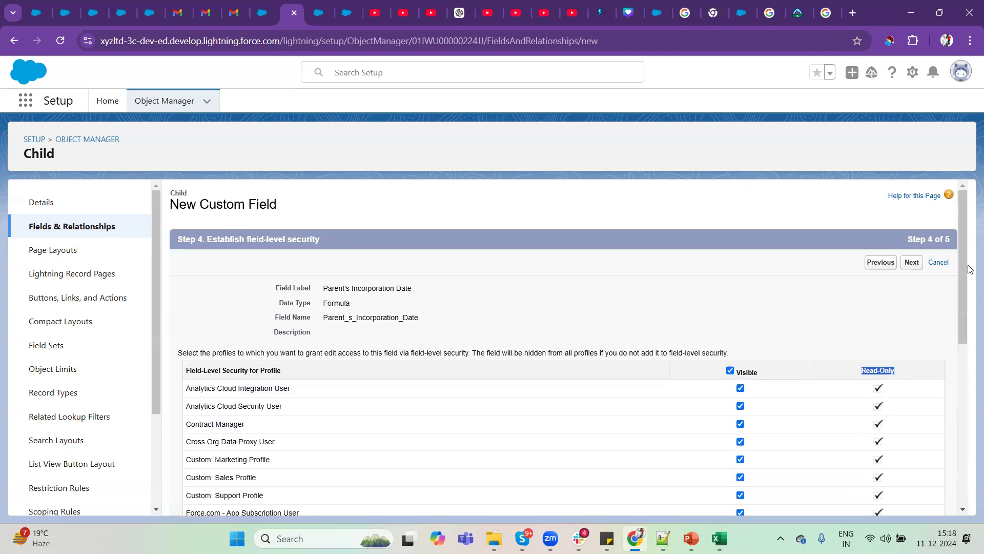
left_click(911, 263)
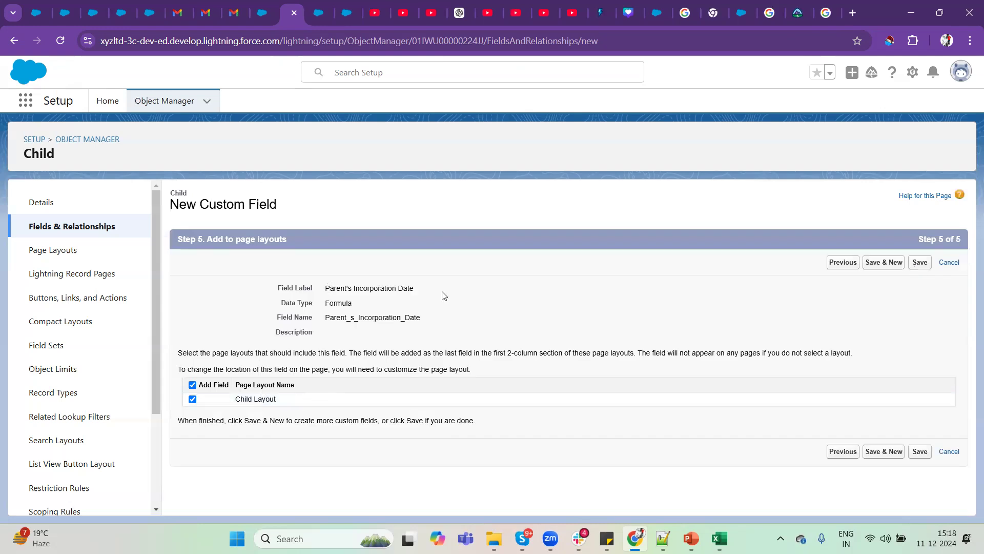
left_click(921, 266)
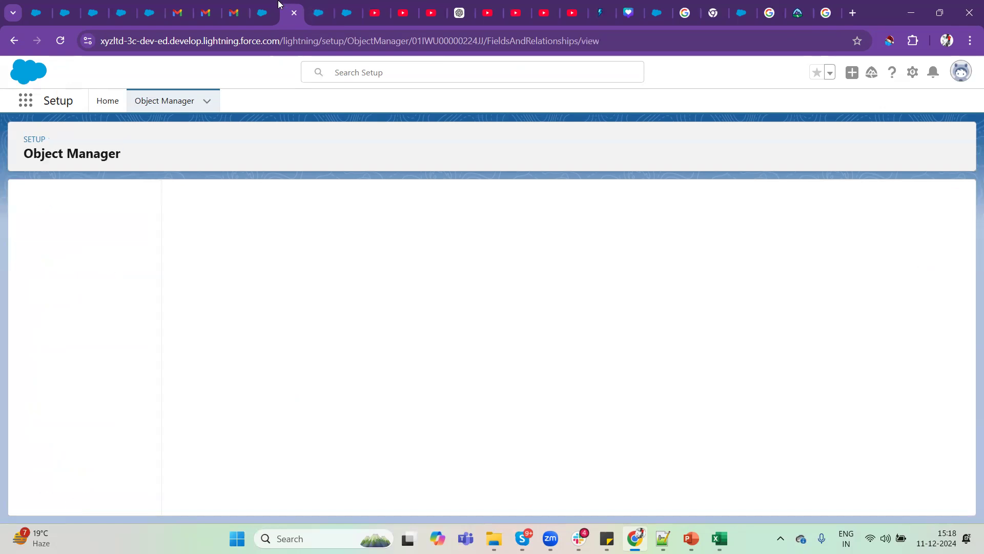
Switch to the C-0005 child record and reload it, log out of the org, and log back in.
left_click(318, 5)
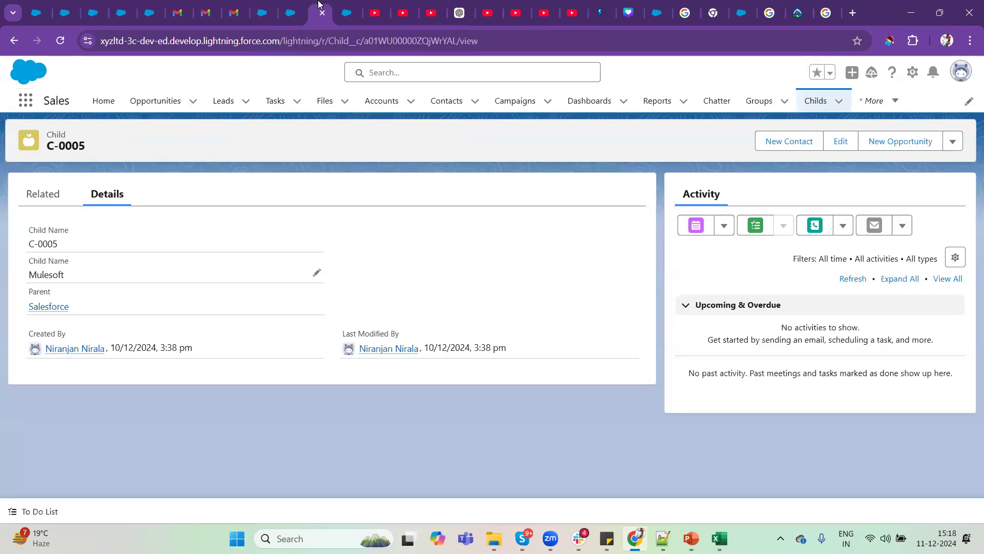
left_click(55, 45)
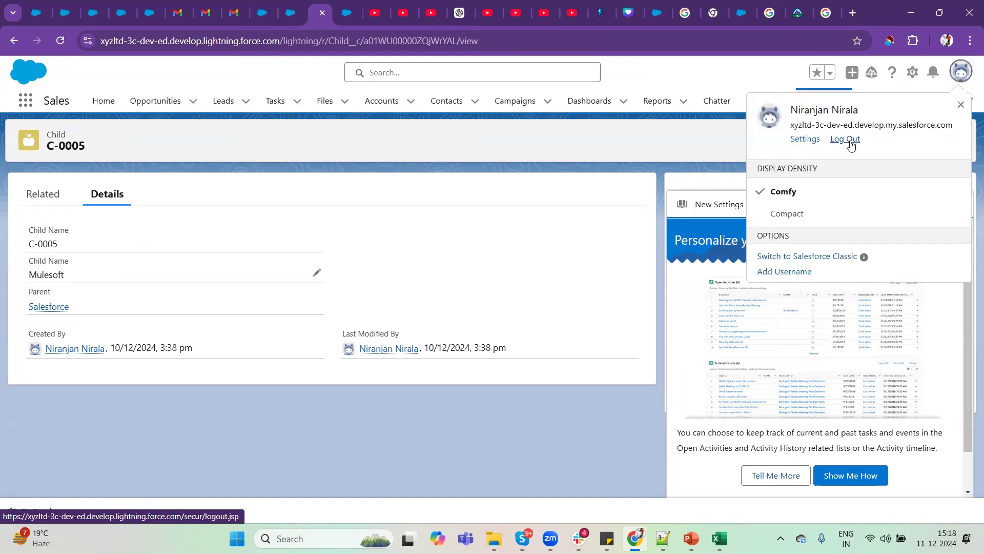
left_click(845, 139)
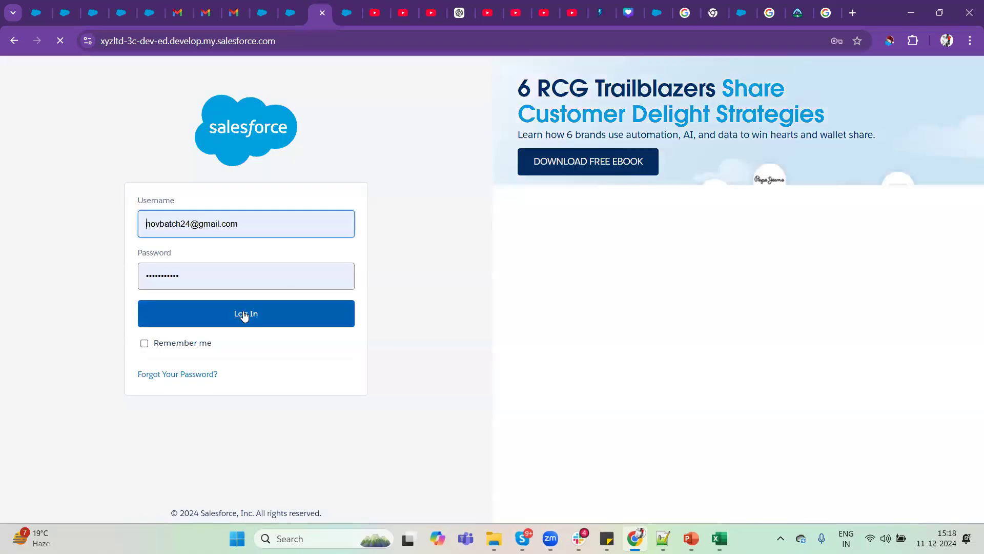
left_click(244, 313)
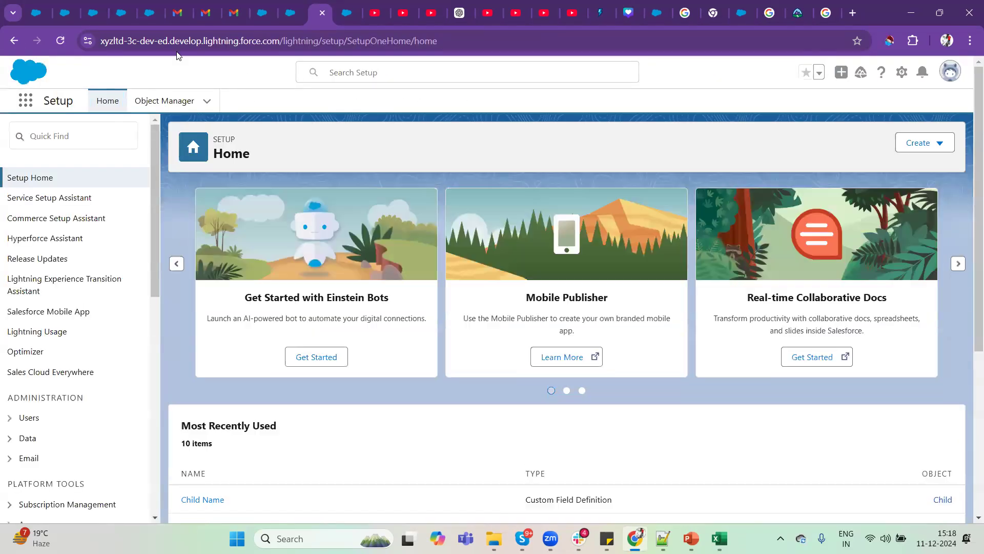
Search the apps and items for "chil", open Childs, and open the C-0005 record.
left_click(26, 102)
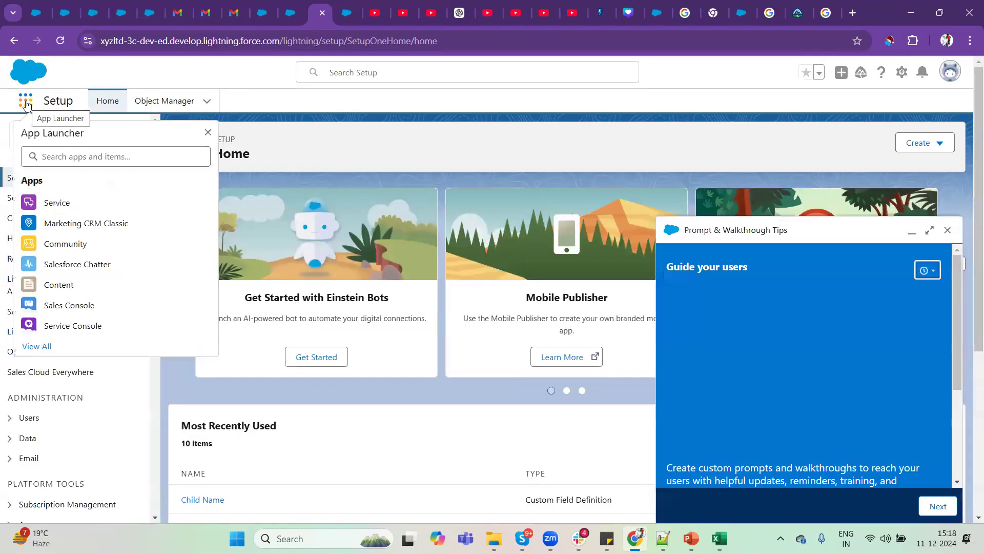
left_click(76, 157)
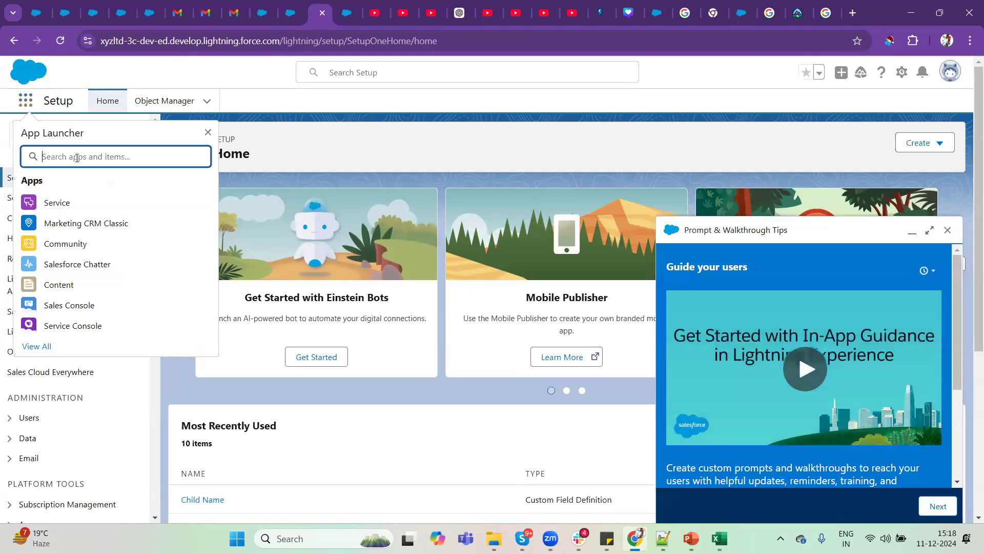
type("chil")
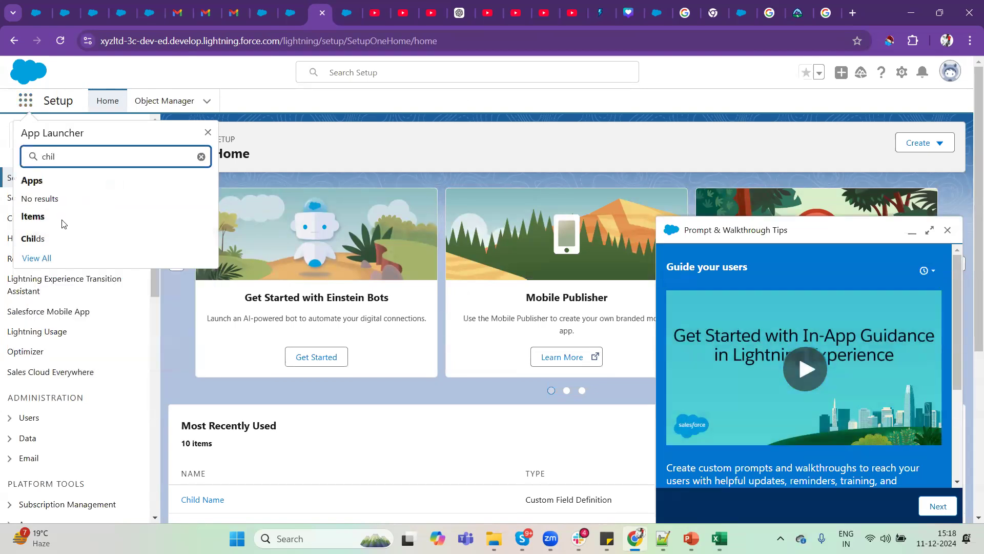
left_click(46, 239)
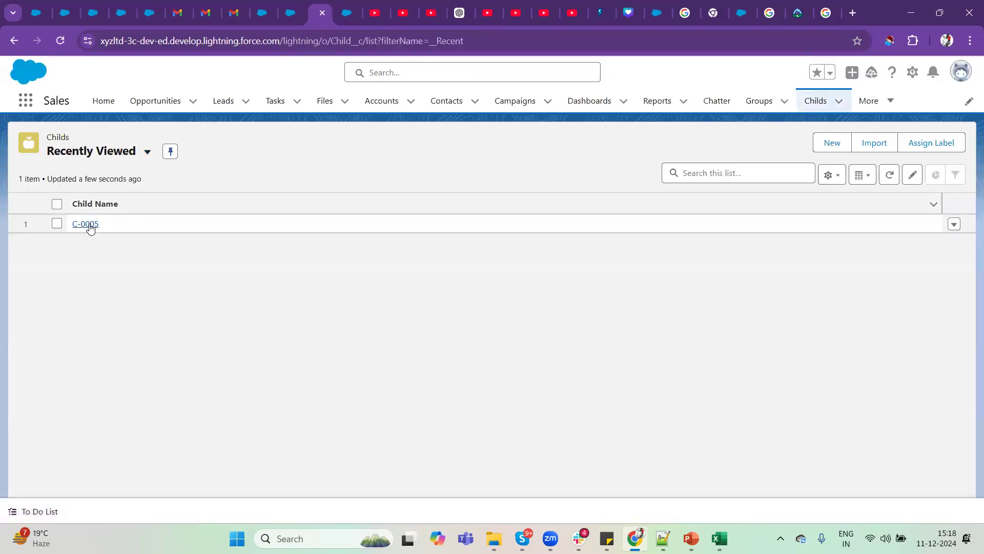
left_click(84, 224)
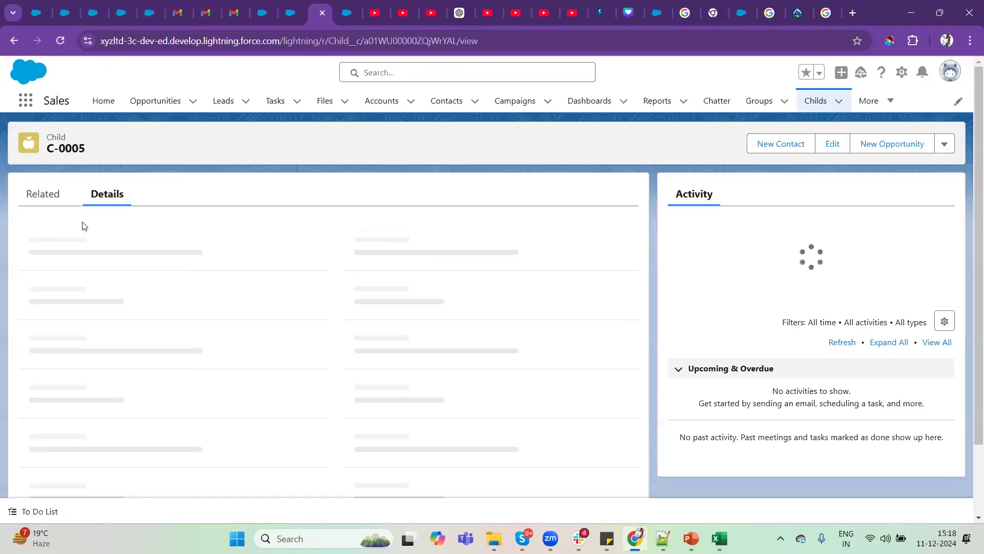
Check the Parent's Incorporation Date on C-0005, and create a new Child record named Slack with Salesforce as its parent.
left_click_drag(31, 327, 109, 347)
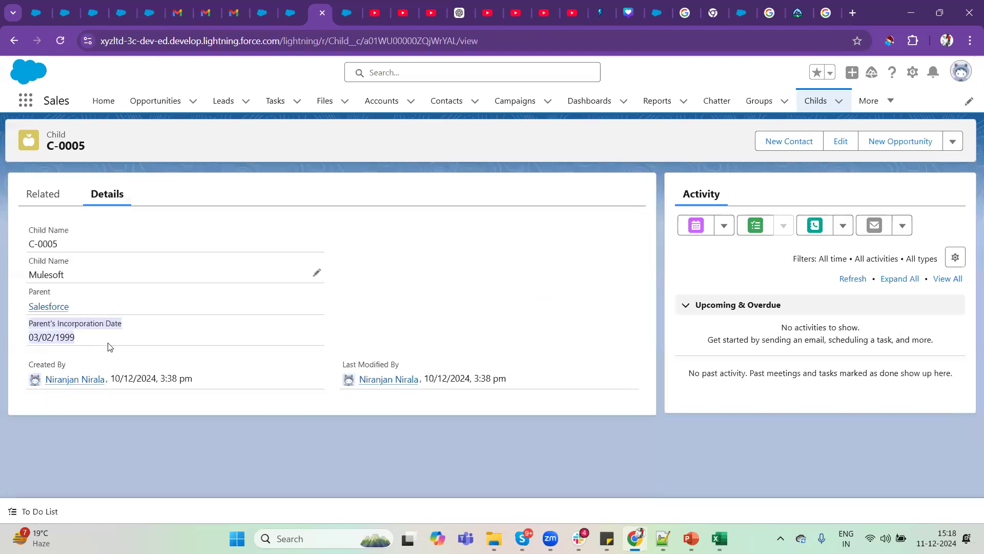
left_click(88, 345)
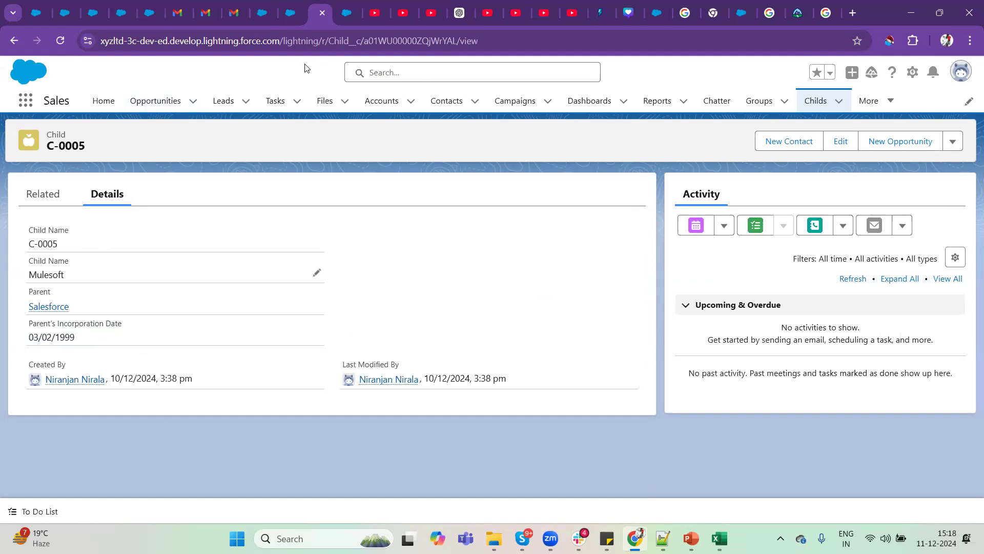
left_click(801, 101)
left_click(831, 140)
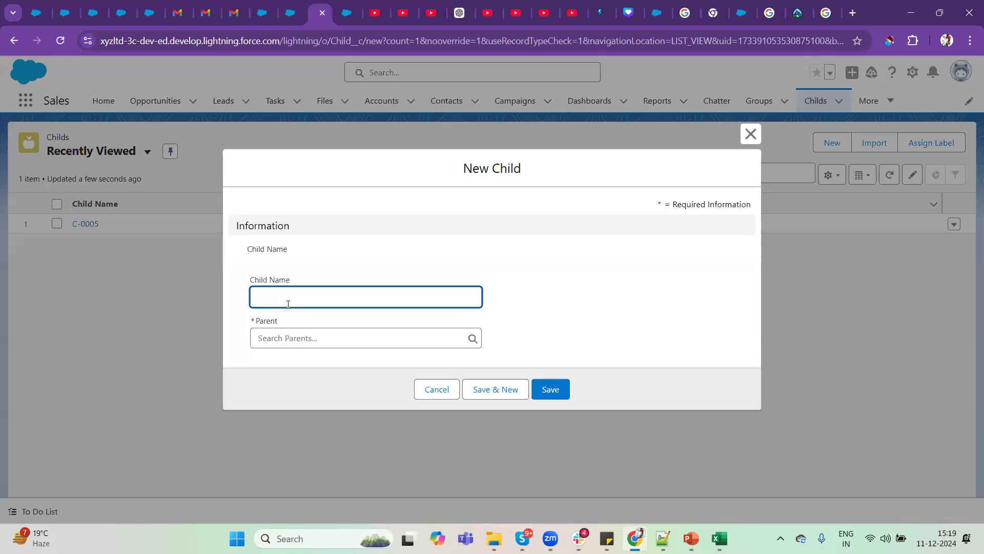
type("Slack")
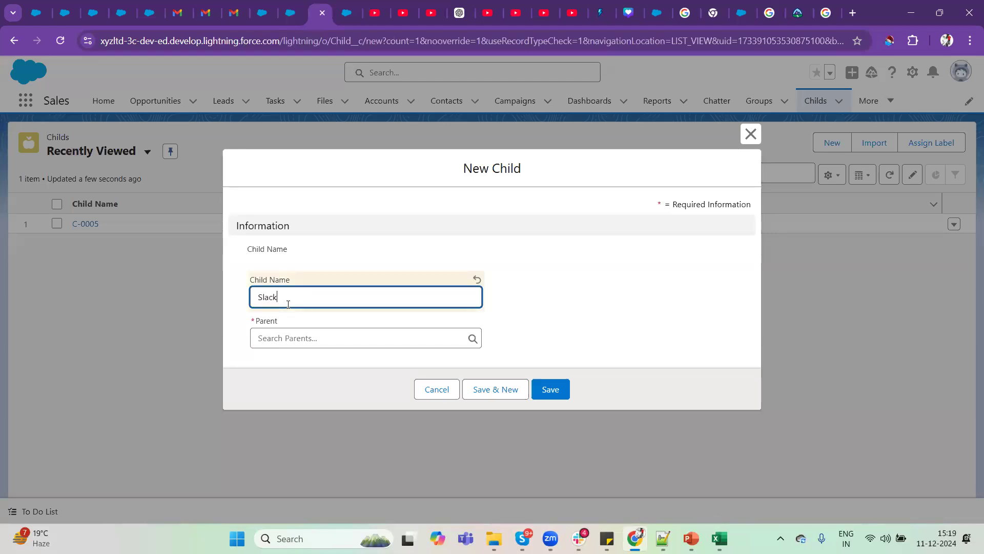
left_click(310, 334)
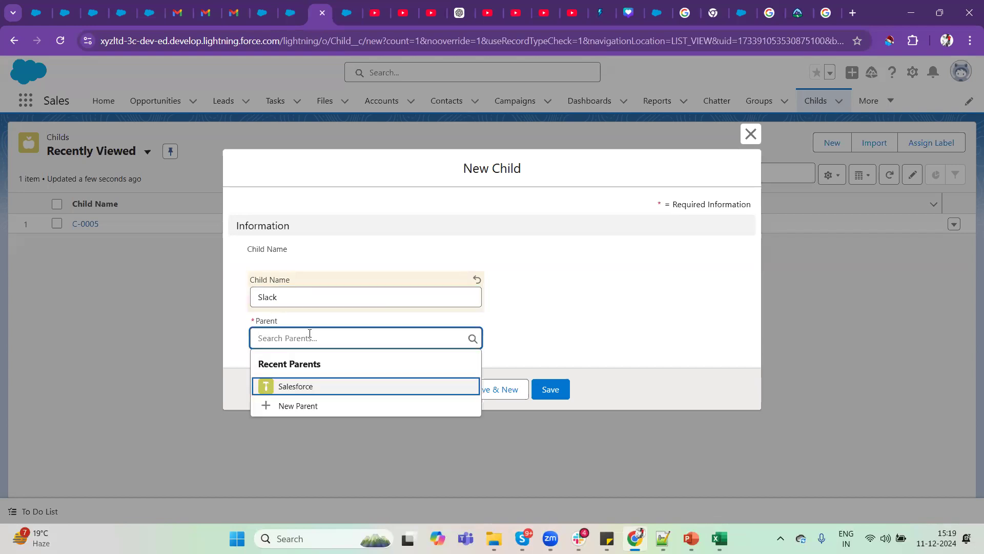
left_click(293, 386)
left_click(552, 389)
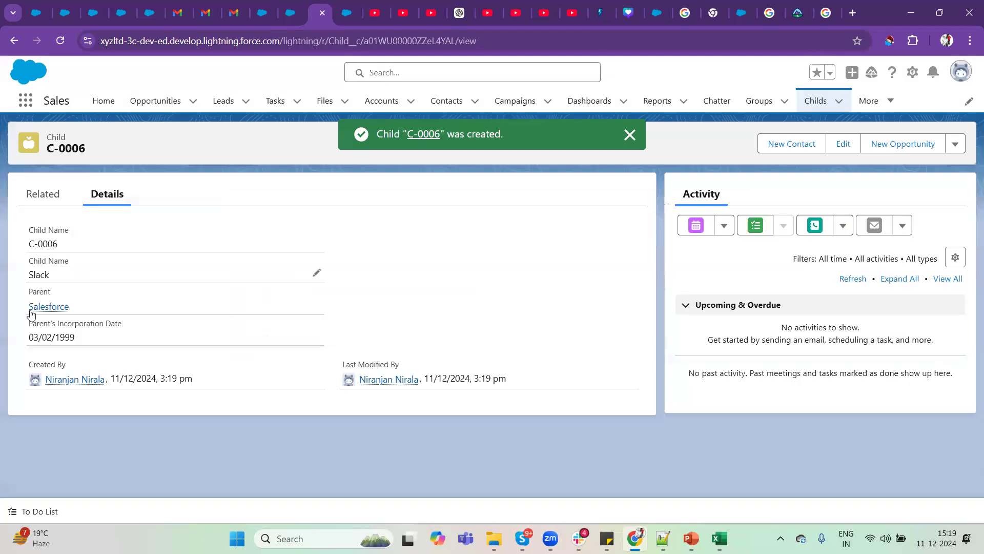
Check the Parent's Incorporation Date on the Slack child record, and open the Salesforce parent record's related lists.
left_click_drag(92, 343, 26, 331)
left_click(81, 342)
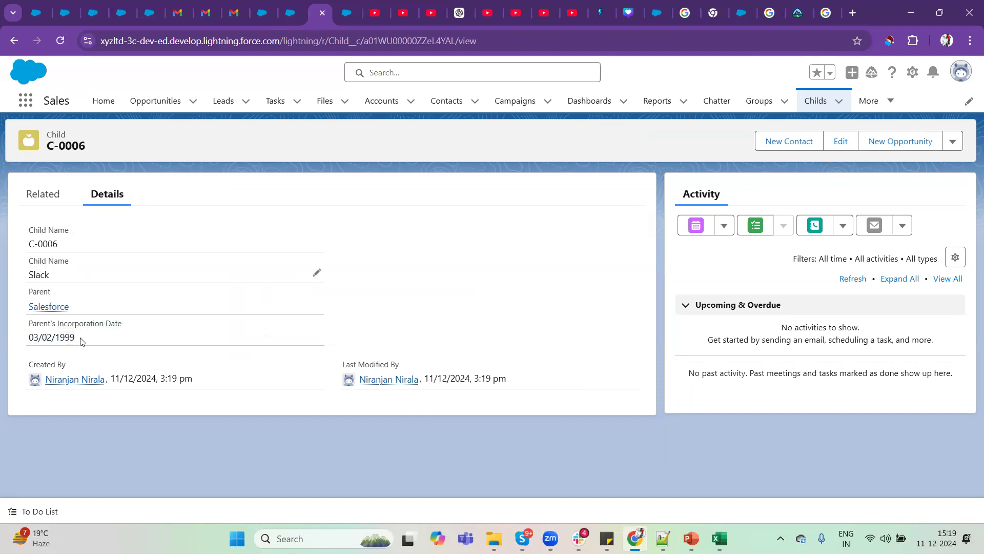
left_click_drag(76, 339, 30, 343)
left_click(50, 305)
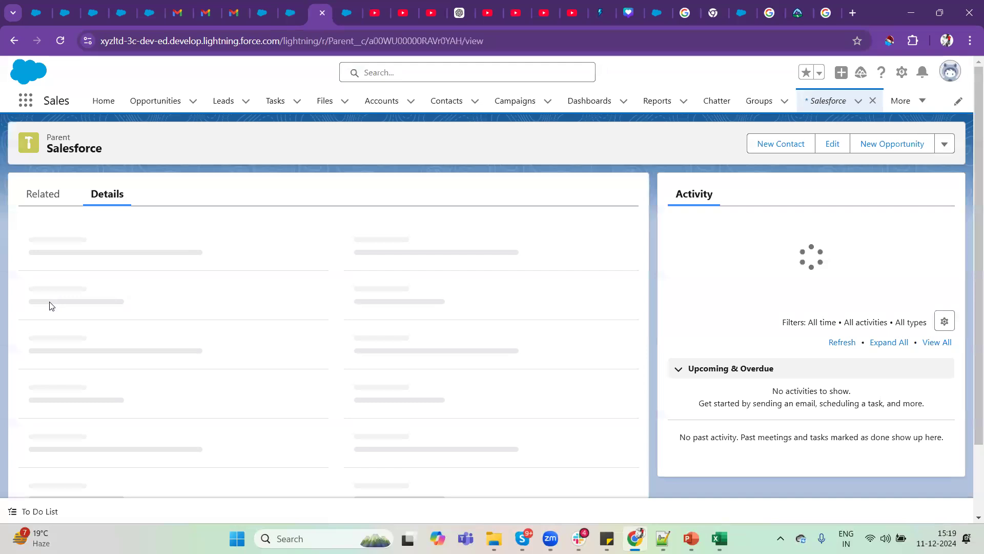
left_click(51, 202)
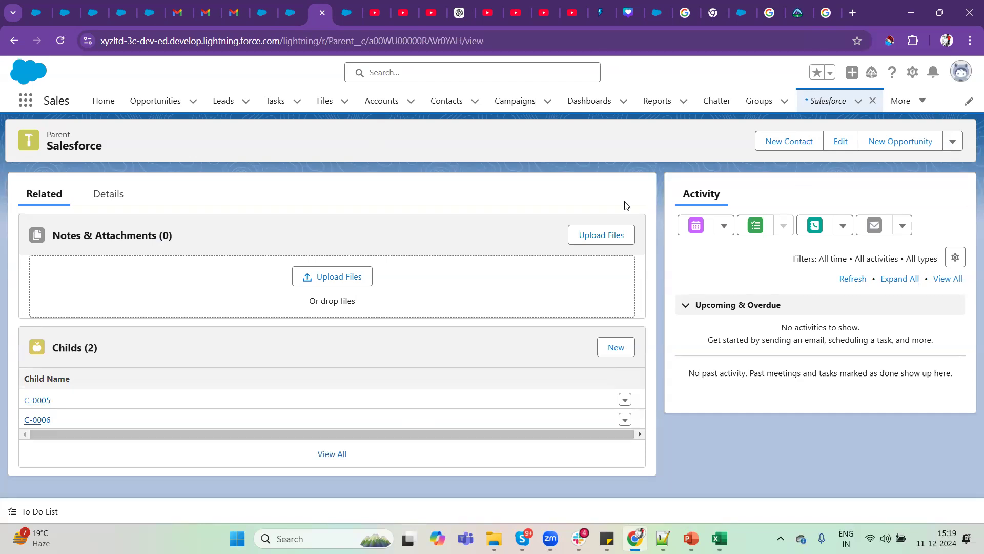
Open Parent Layout from the Parent record page's editor, and open the properties of its Childs related list.
left_click(912, 73)
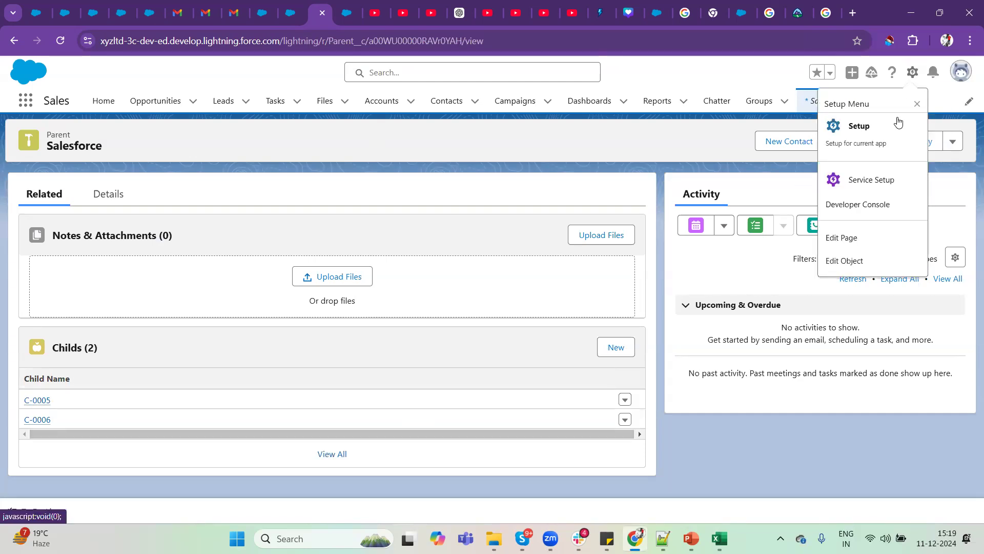
left_click(852, 244)
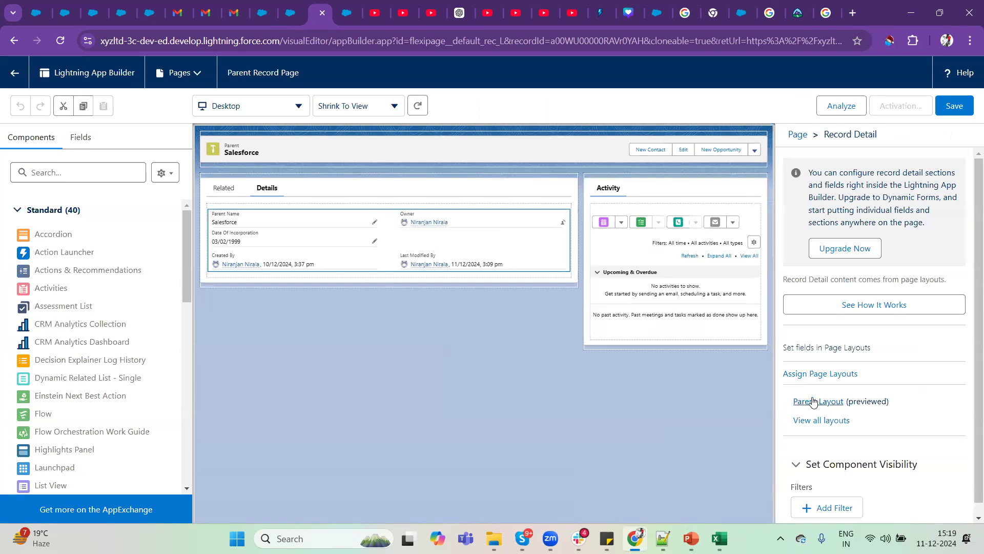
left_click(813, 402)
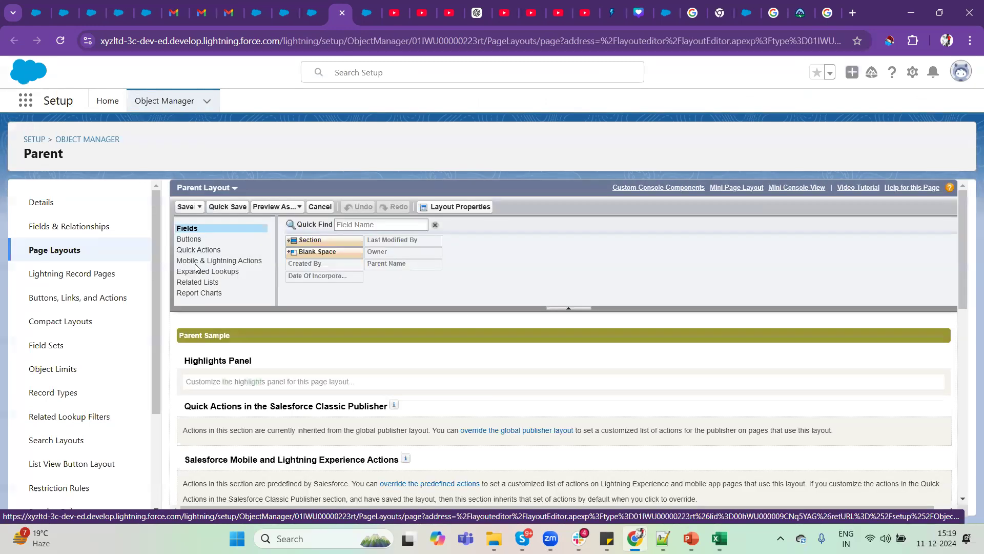
scroll(332, 402, "down", 10)
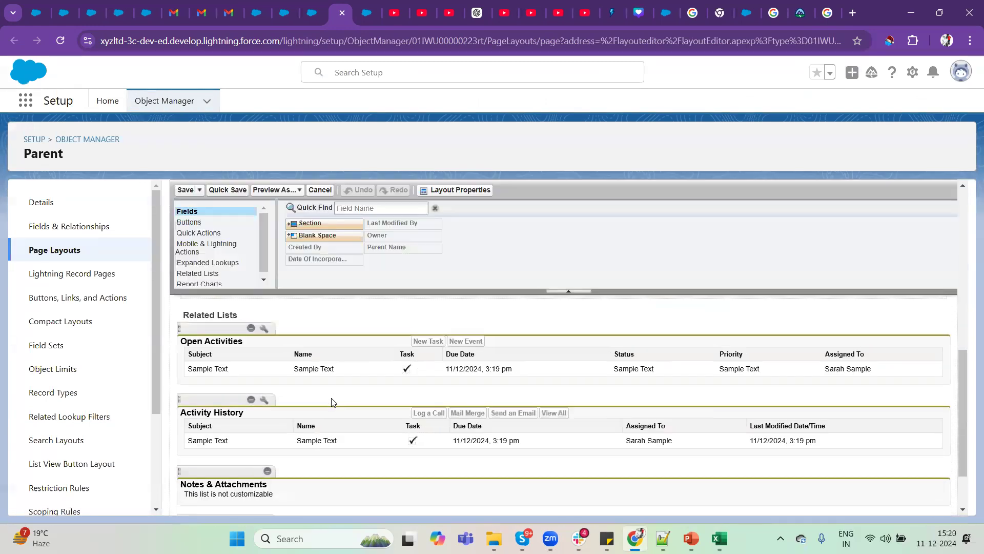
scroll(332, 402, "down", 1)
scroll(257, 454, "down", 1)
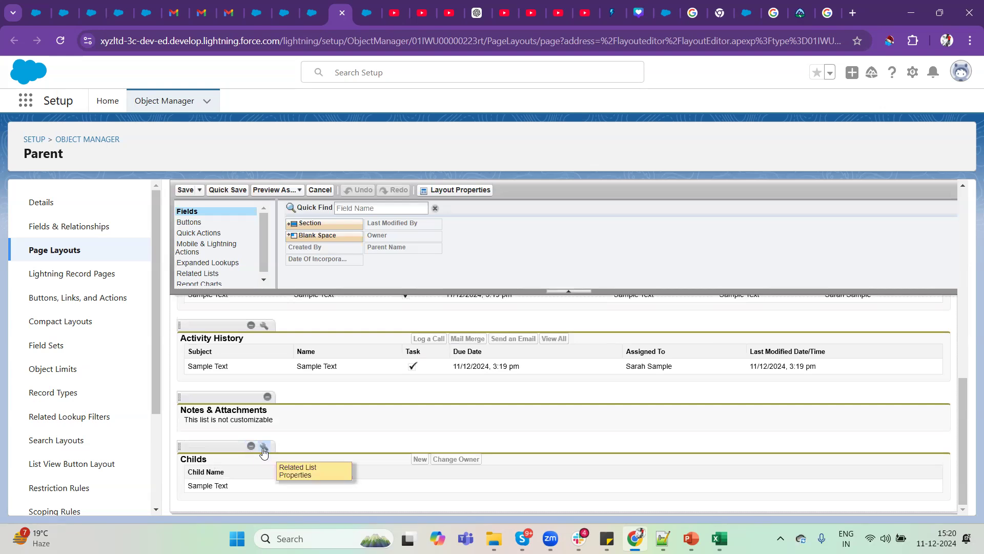
left_click(264, 448)
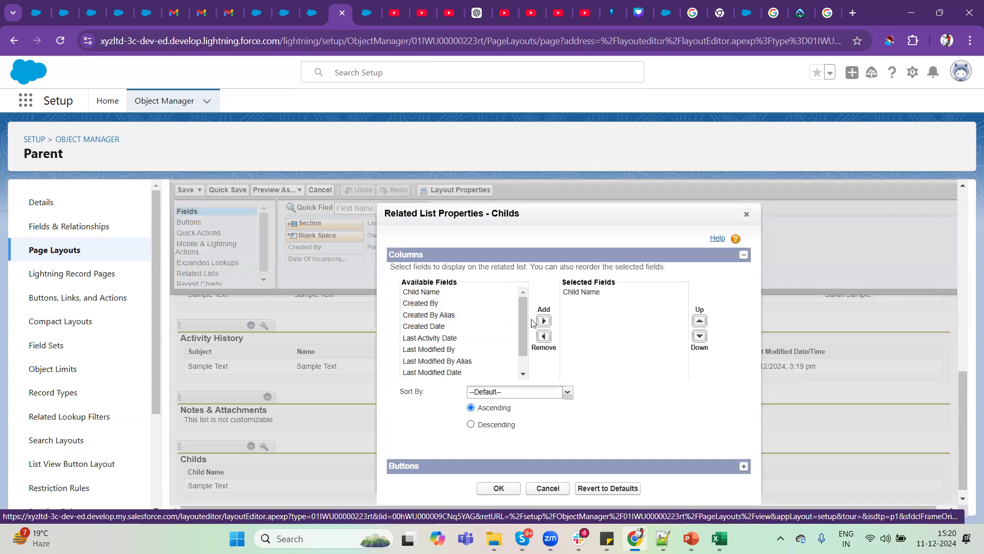
Add Parent's Incorporation Date to the selected fields of the Childs related list.
scroll(474, 363, "down", 2)
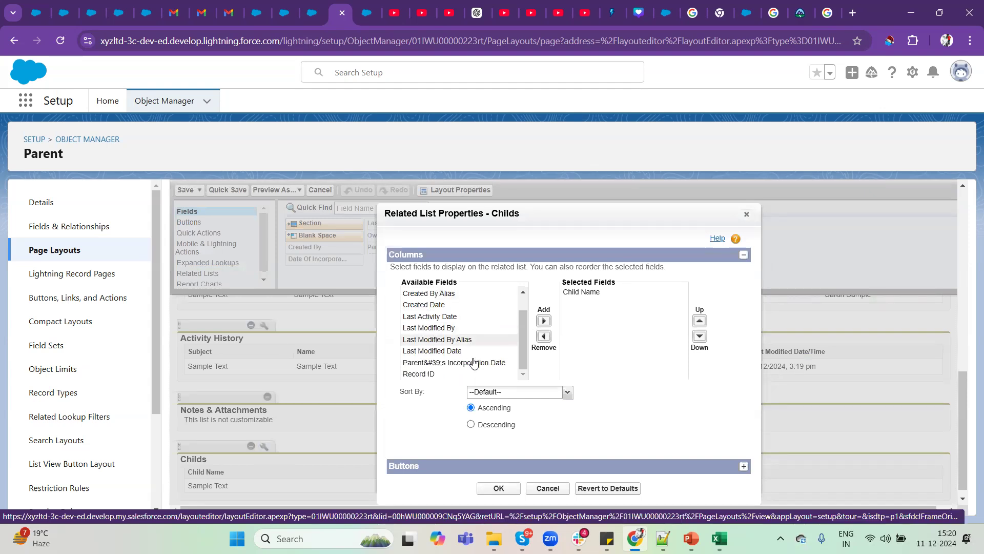
left_click(474, 362)
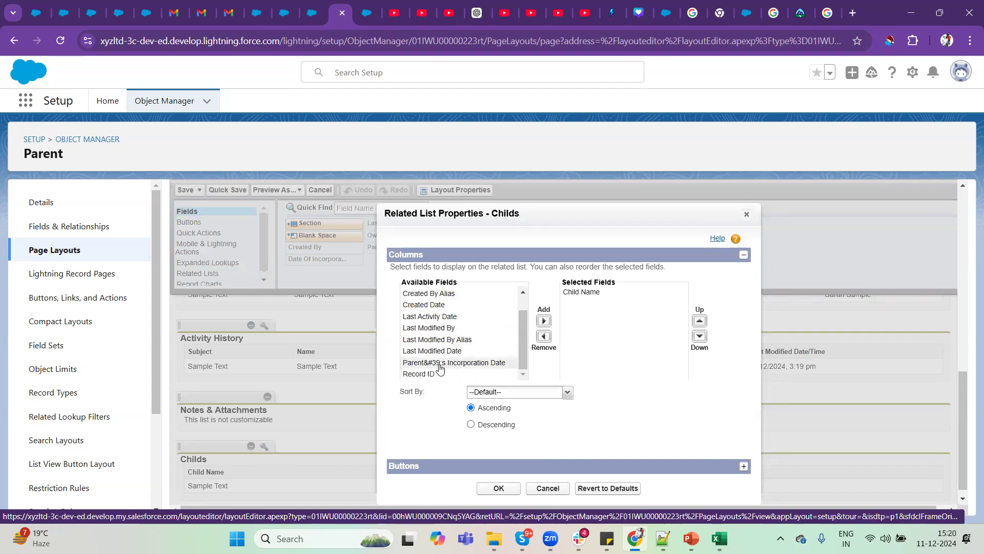
left_click(543, 322)
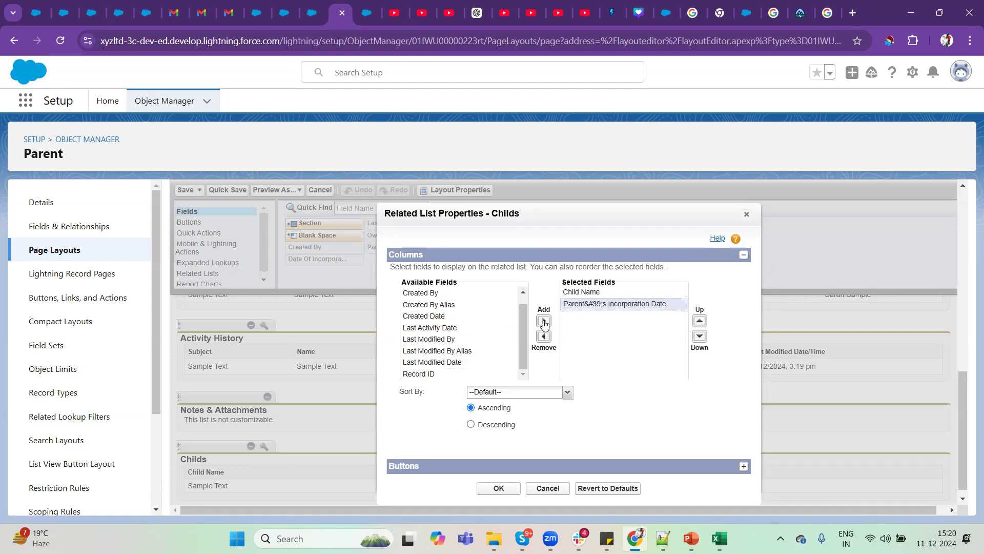
Review the Childs related list on the Salesforce parent record by way of C-0005, and return to the Parent layout editor.
left_click(308, 5)
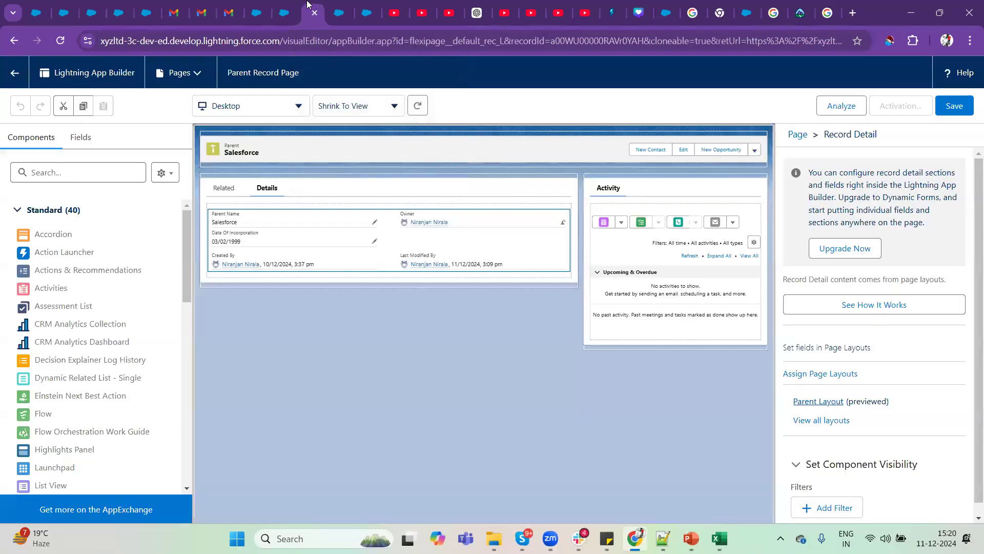
left_click(285, 6)
left_click(258, 5)
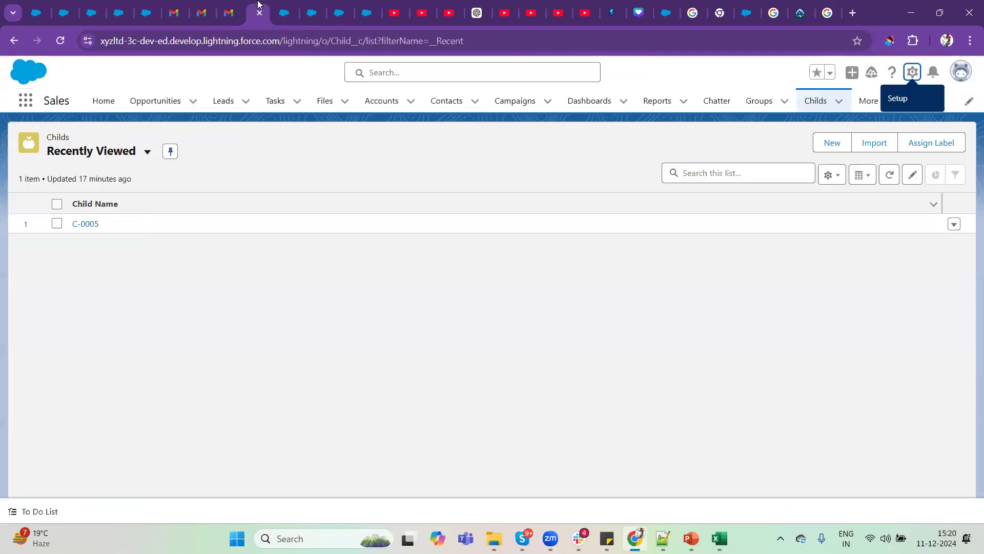
left_click(87, 223)
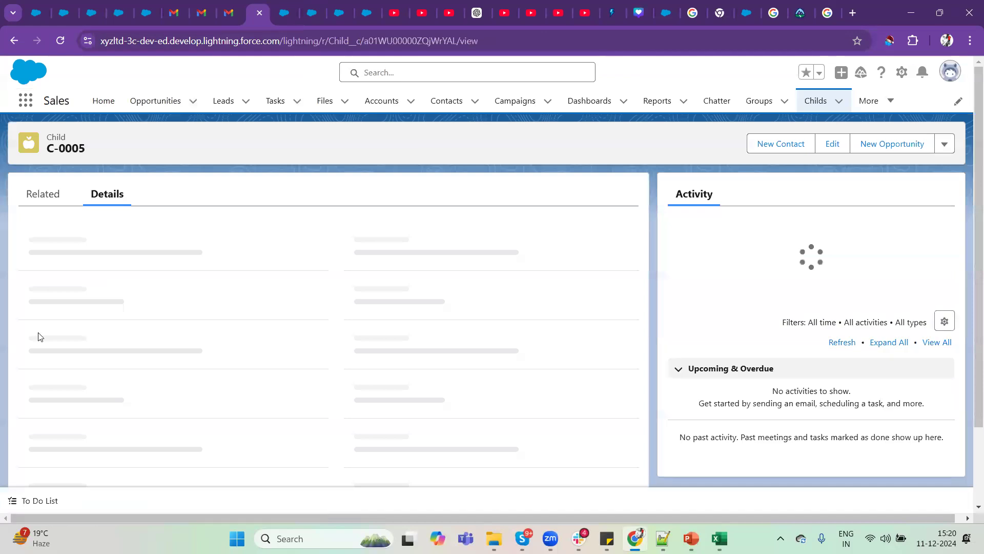
left_click(47, 307)
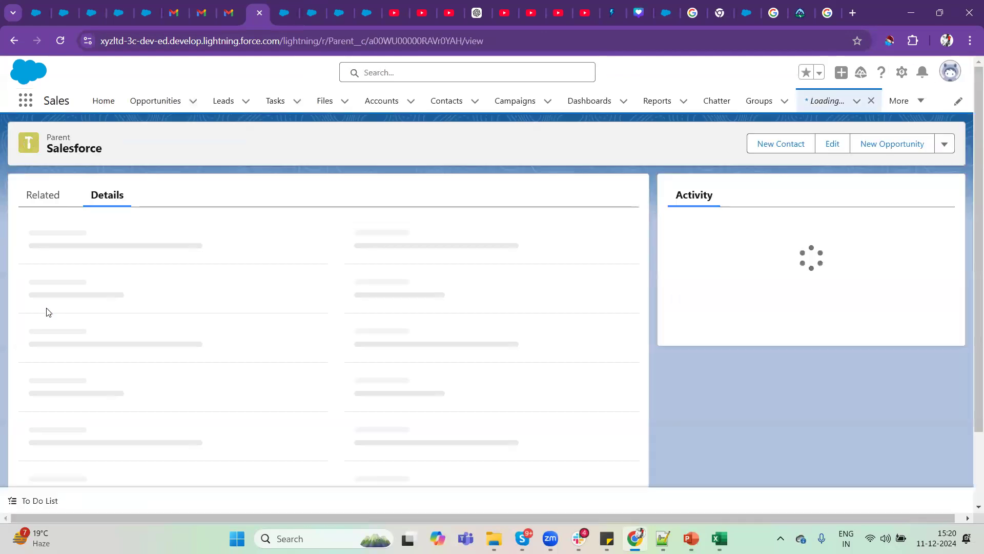
left_click(38, 197)
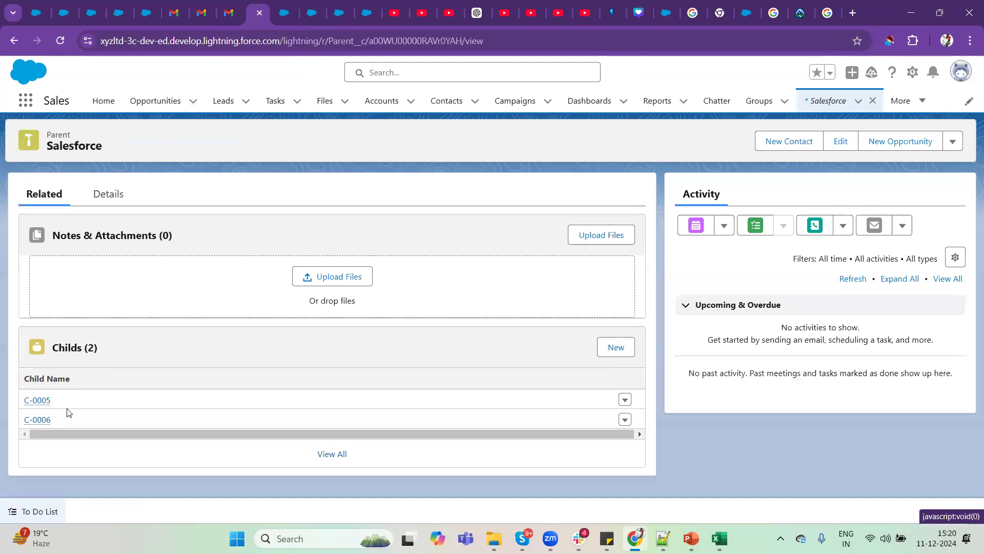
left_click(362, 4)
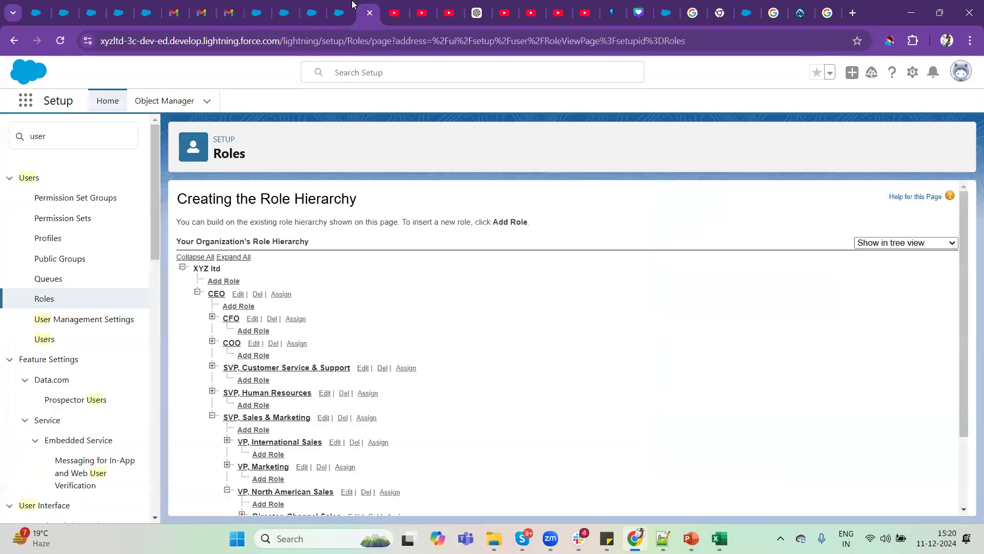
left_click(346, 4)
Add the second Child Name field to the Childs related list above Parent's Incorporation Date, and save the layout.
left_click(570, 292)
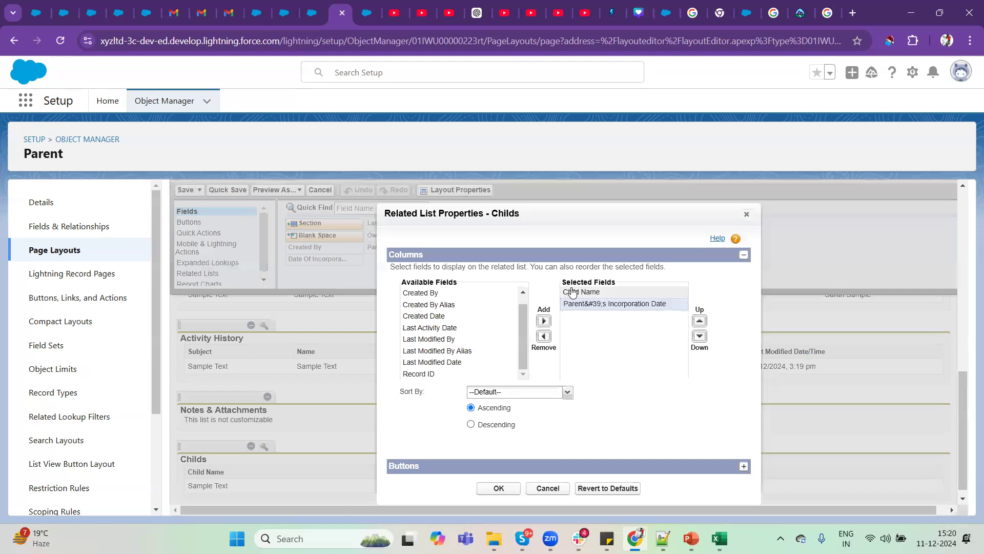
left_click(617, 305)
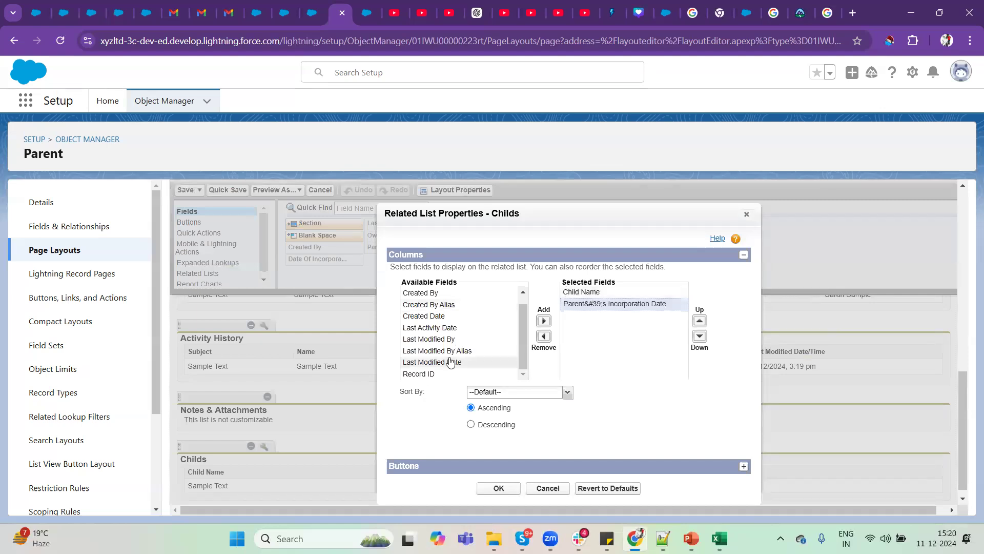
scroll(450, 362, "up", 1)
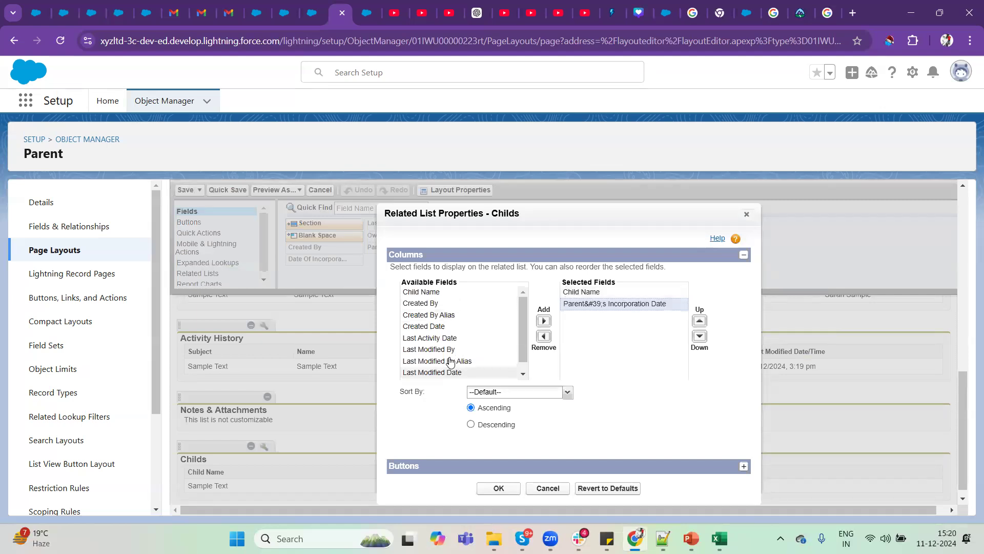
left_click(430, 293)
left_click(545, 321)
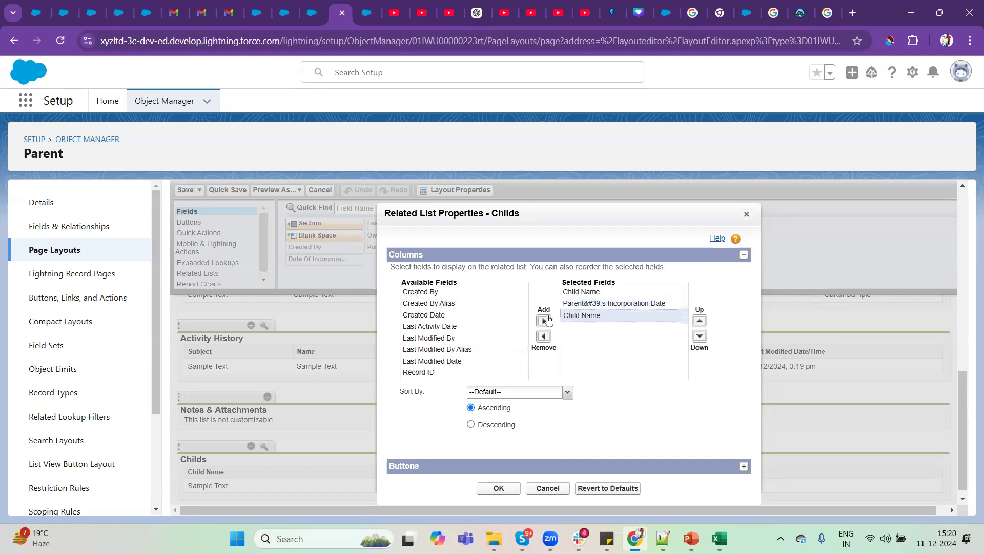
left_click(699, 321)
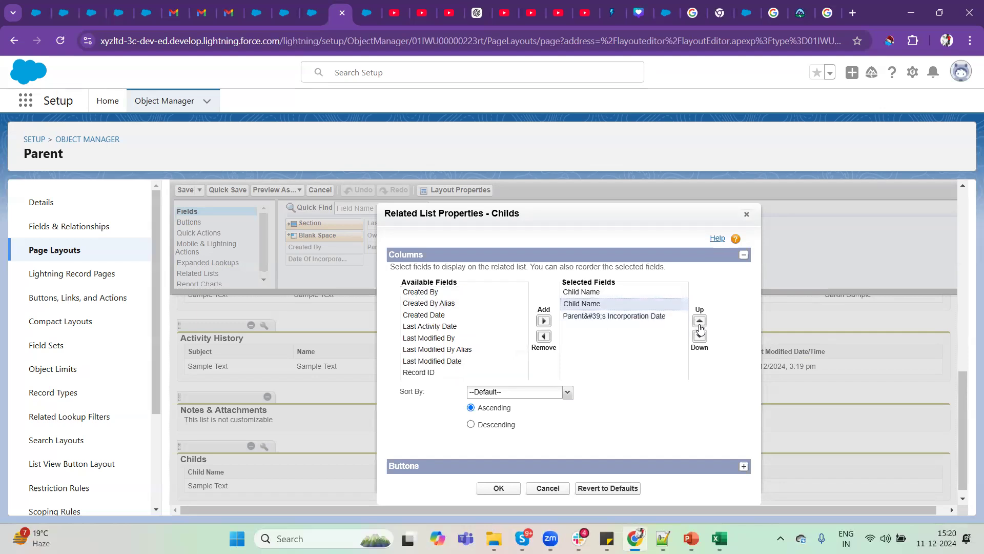
left_click(497, 489)
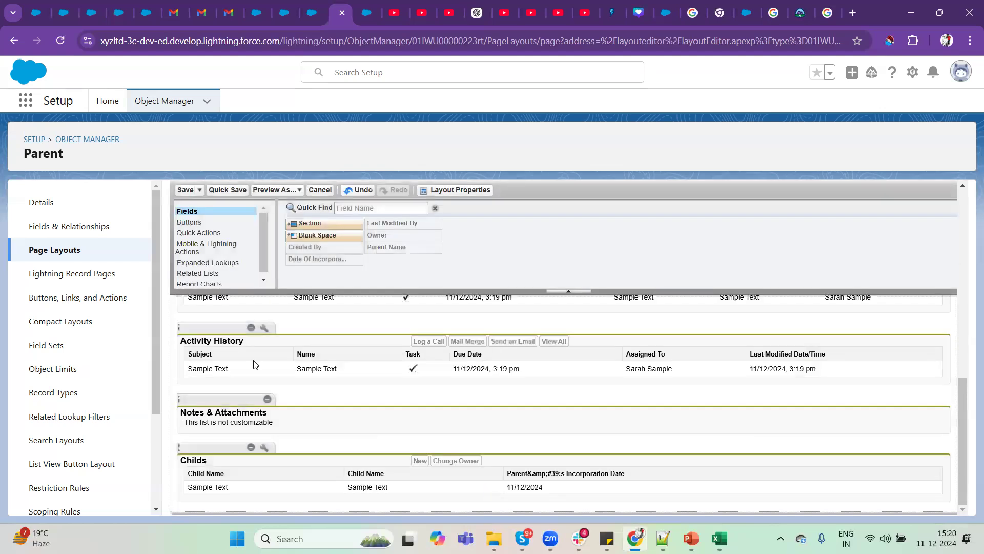
left_click(185, 190)
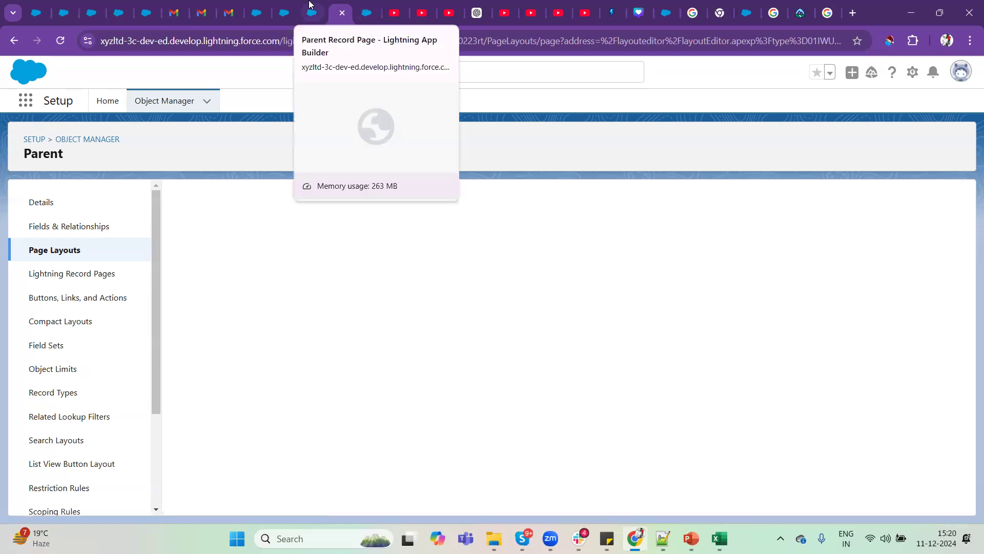
Leave the Lightning App Builder for the Salesforce parent record and view the updated Childs related list.
left_click(309, 4)
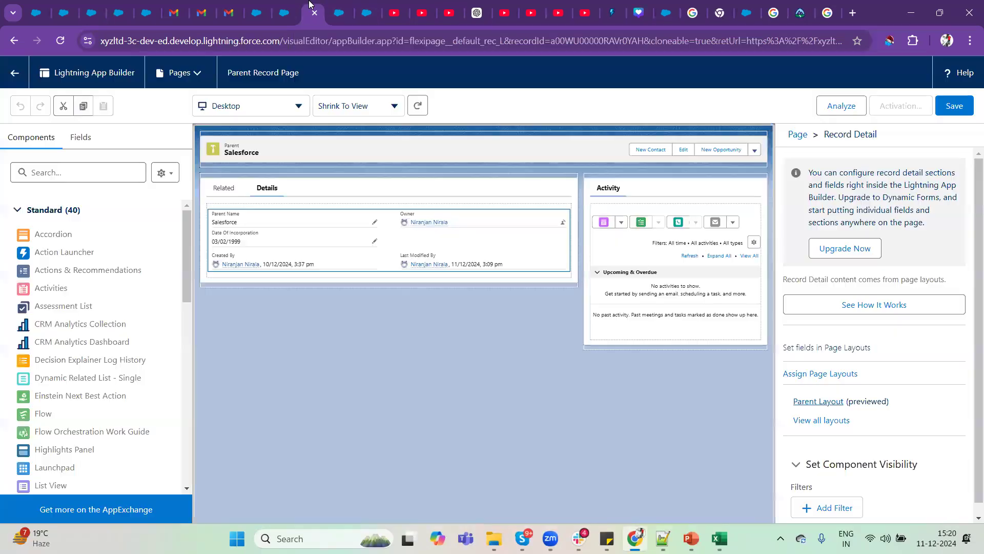
left_click(15, 73)
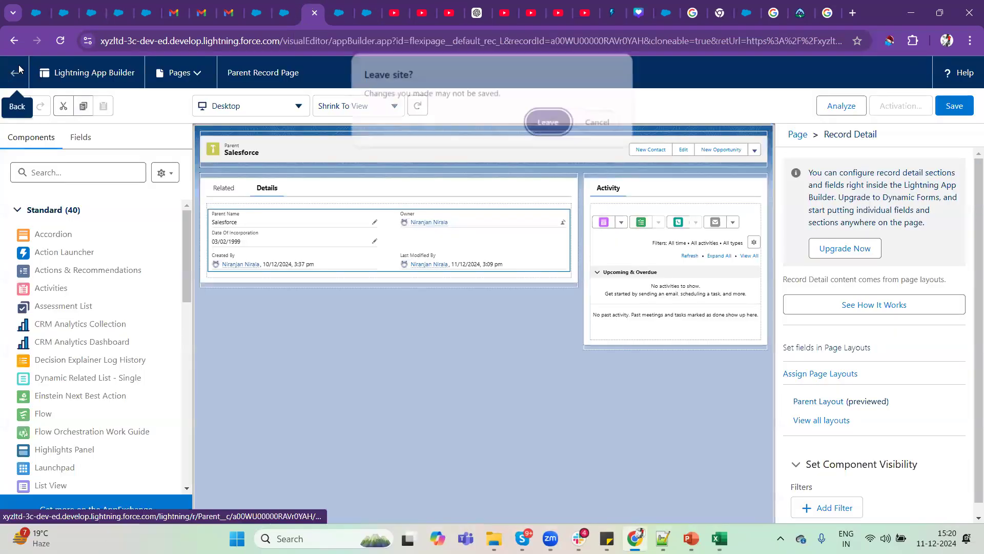
left_click(538, 121)
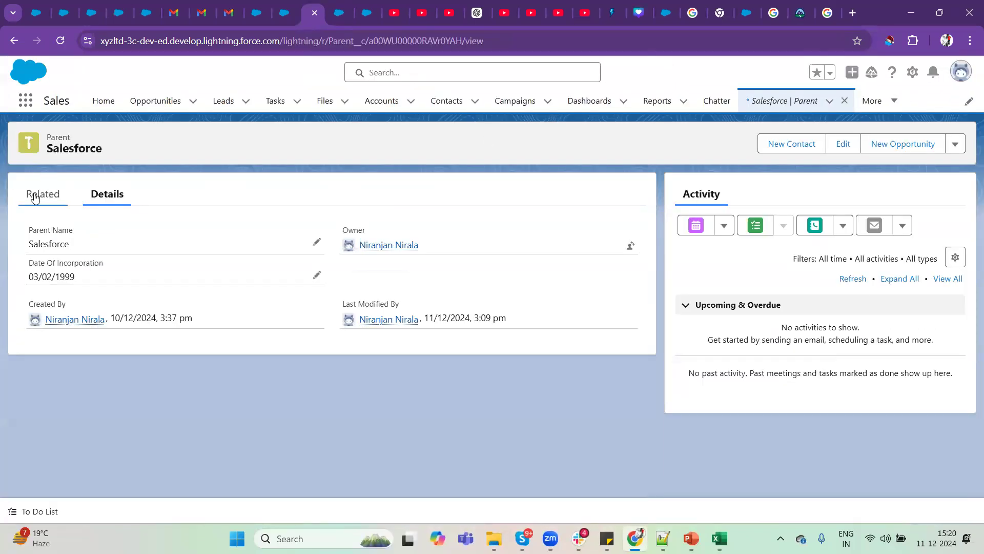
left_click(35, 197)
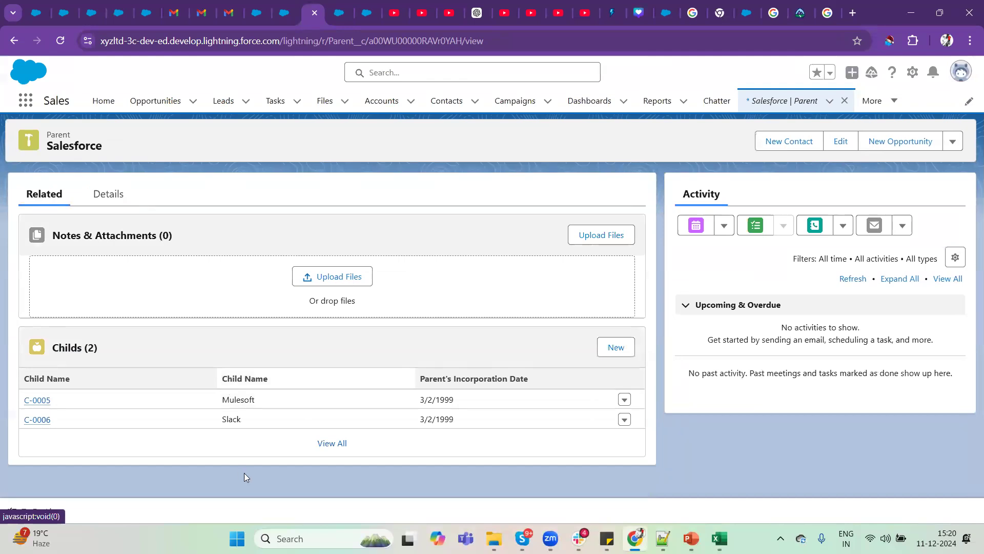
Compare both children's Parent's Incorporation Date with the parent's Date Of Incorporation, and open child record C-0006 from the Childs related list.
left_click(206, 401)
left_click_drag(206, 401, 477, 408)
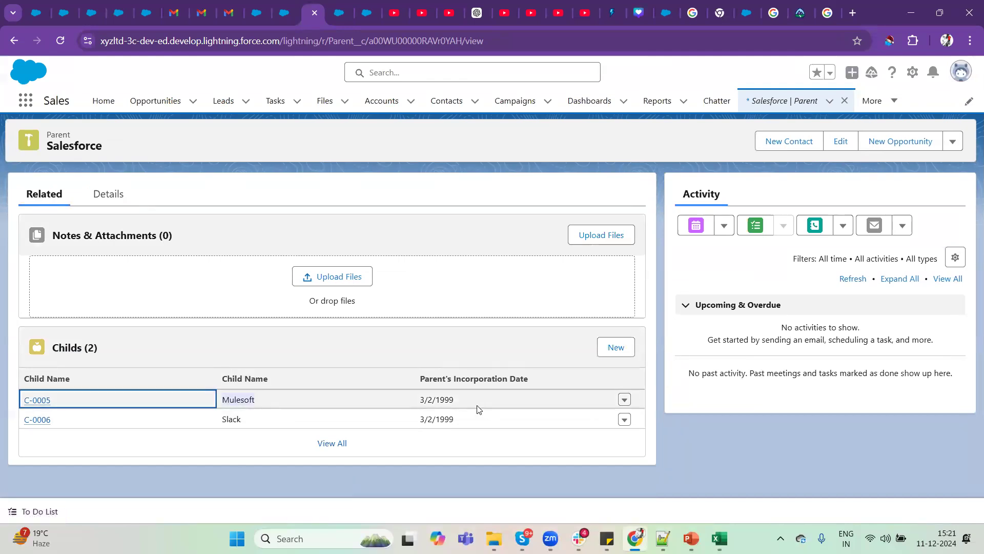
left_click_drag(417, 398, 462, 413)
left_click_drag(250, 418, 415, 418)
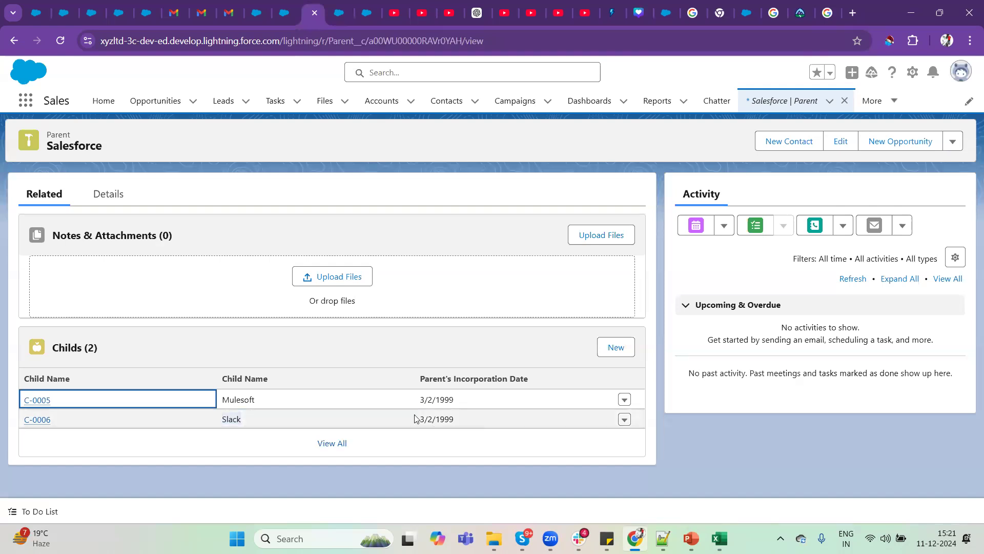
left_click(115, 192)
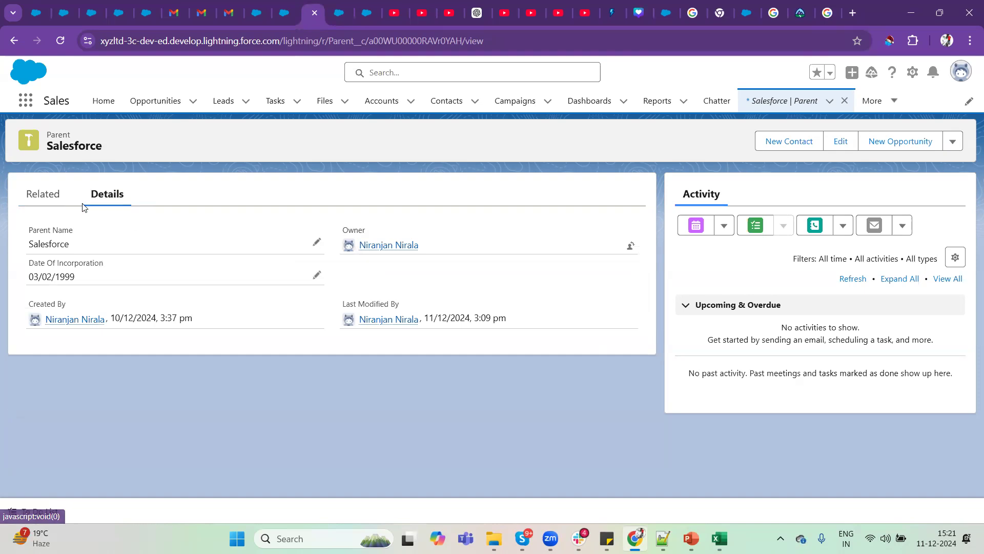
left_click(30, 195)
left_click(34, 419)
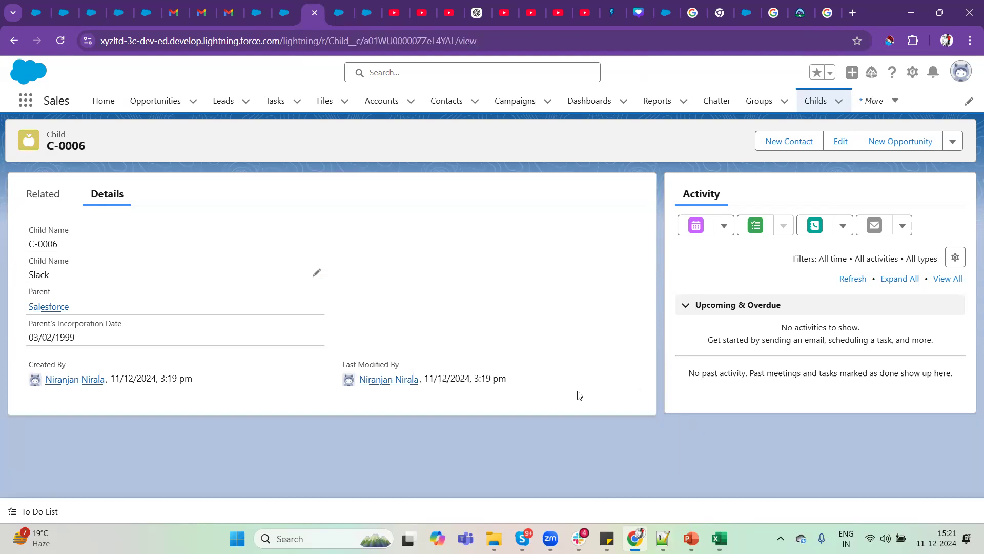
Find Paint with the Windows search and open it with a blank canvas.
key("super")
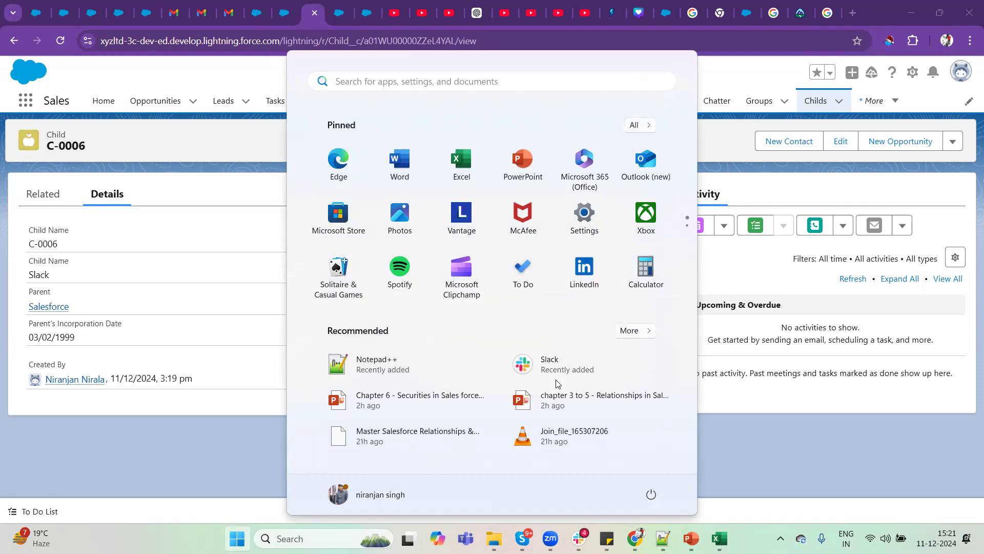
type("mspa")
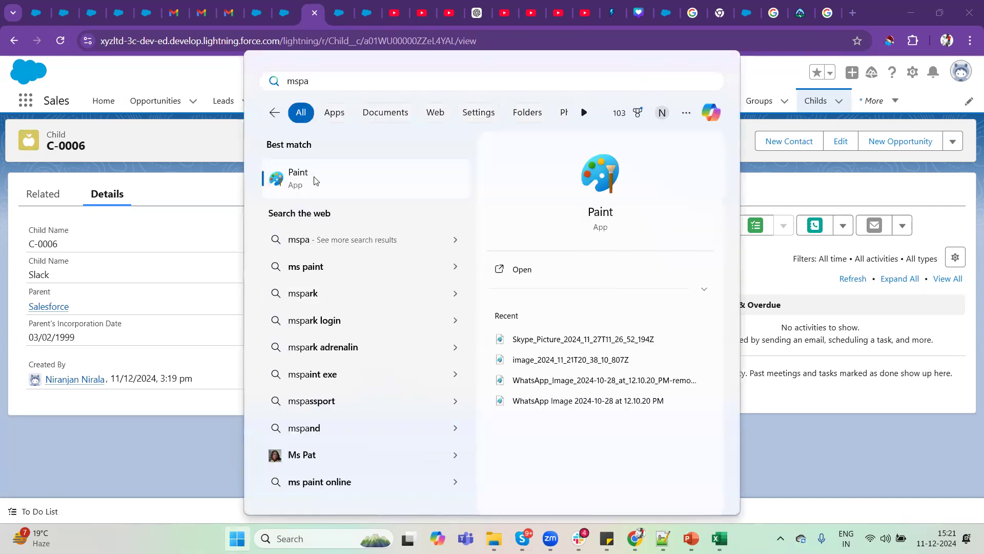
left_click(316, 180)
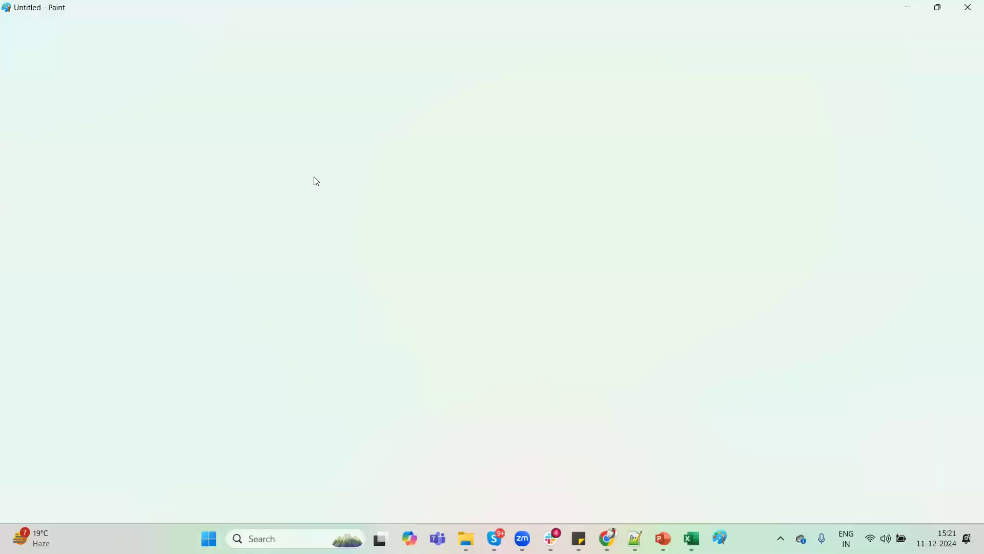
Draw an oval about 264 × 133 px in the canvas's upper middle and three smaller ovals in a row below it.
left_click(324, 54)
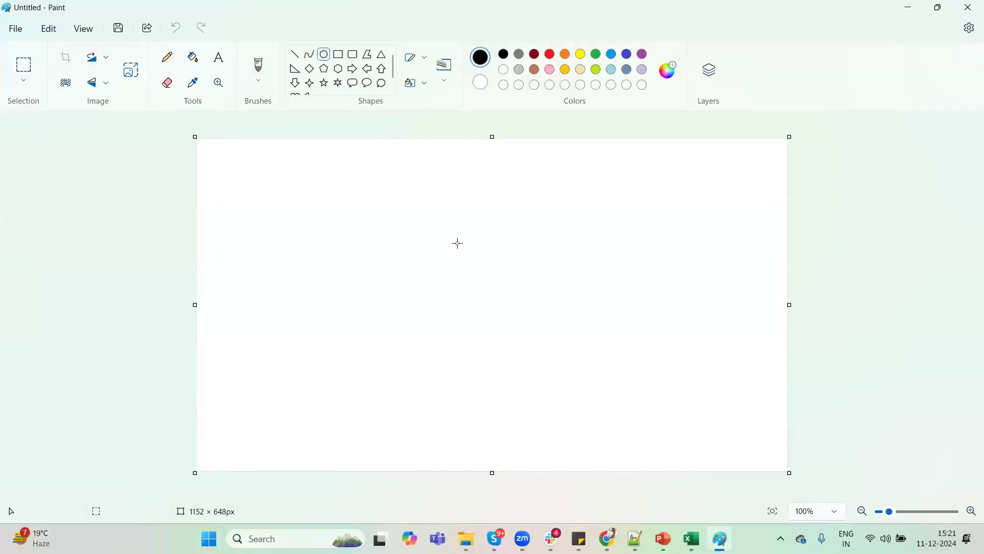
left_click_drag(399, 180, 536, 250)
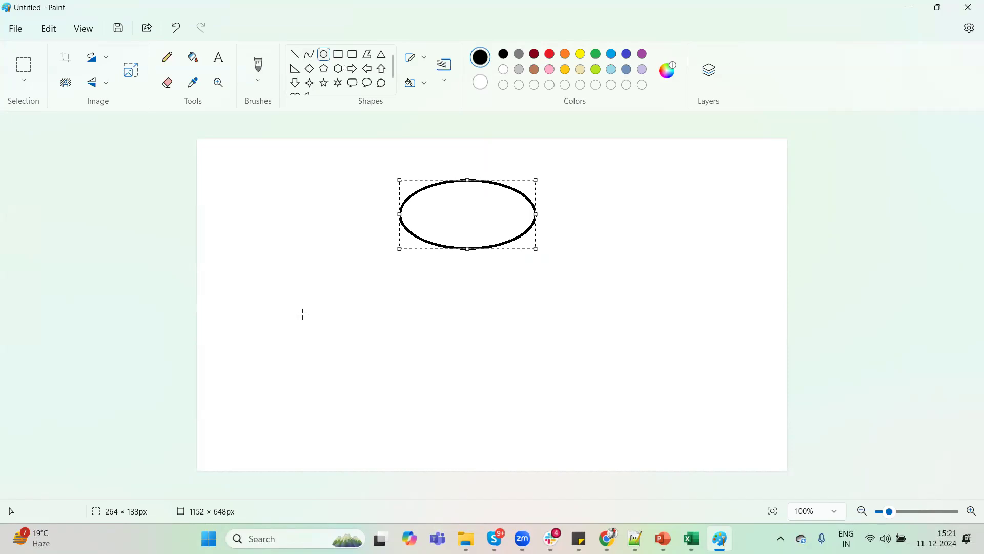
left_click_drag(298, 327, 395, 368)
left_click_drag(464, 329, 573, 382)
left_click_drag(605, 332, 699, 381)
Connect the upper oval to each of the three lower ovals with a straight line.
left_click(295, 54)
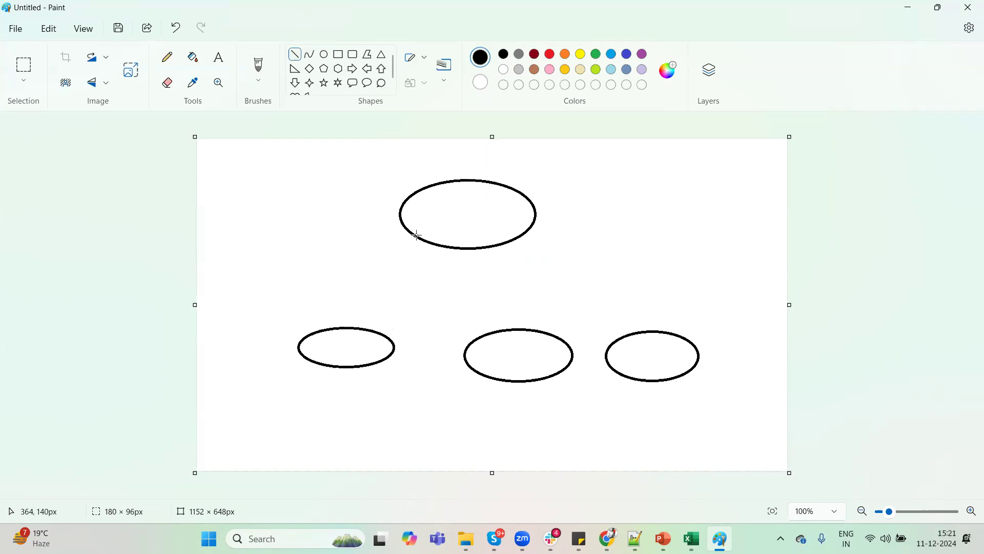
mouse_move(424, 241)
left_mouse_down()
mouse_move(367, 270)
mouse_move(340, 328)
left_mouse_up()
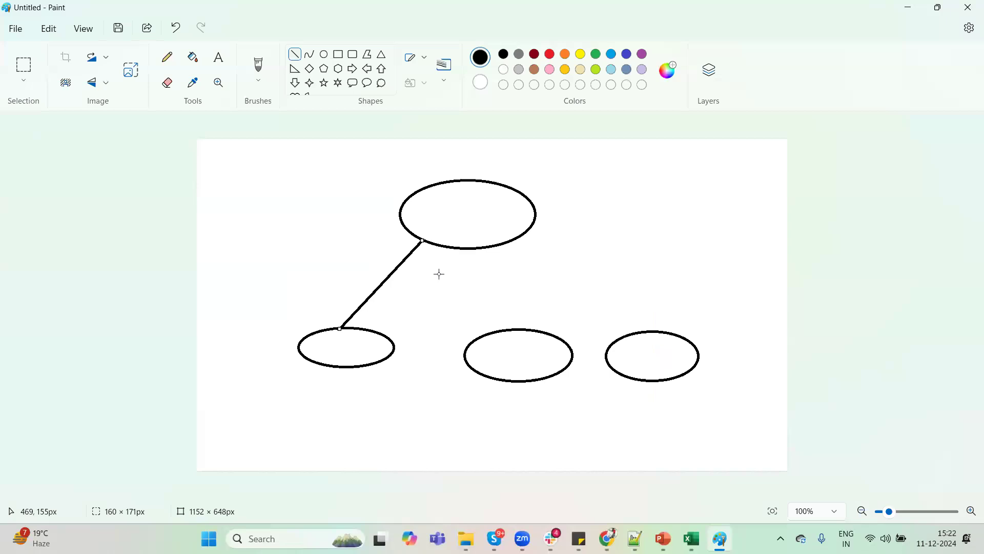
left_click(457, 247)
left_click_drag(461, 250, 511, 331)
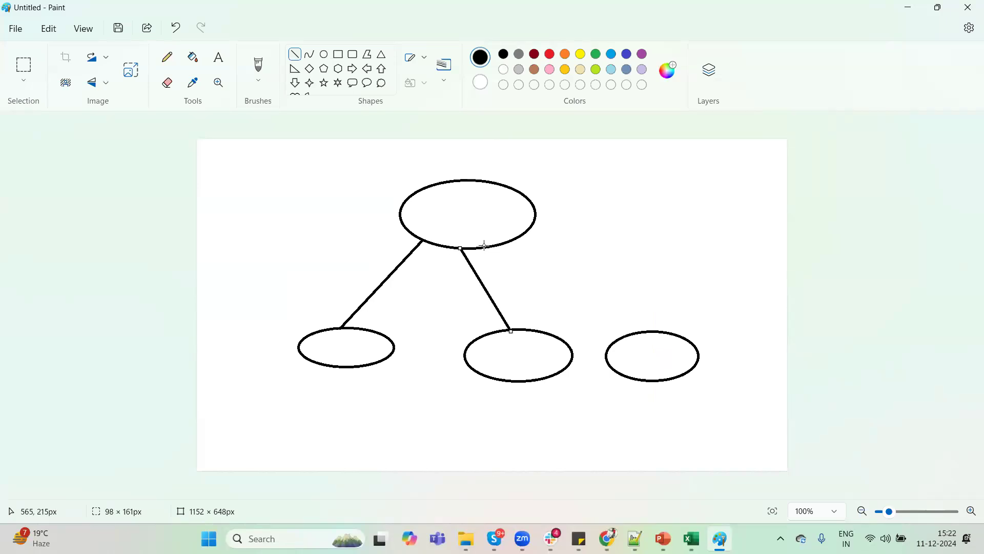
left_click_drag(501, 243, 649, 332)
left_click(130, 118)
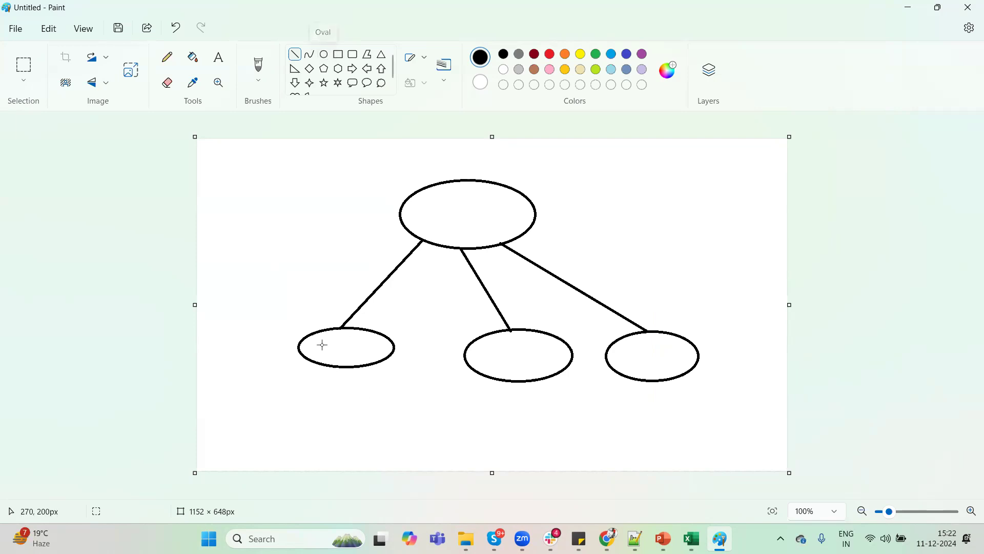
Label the upper oval Parent and the leftmost lower oval Child with text inside them.
left_click(223, 62)
left_click_drag(425, 204, 508, 216)
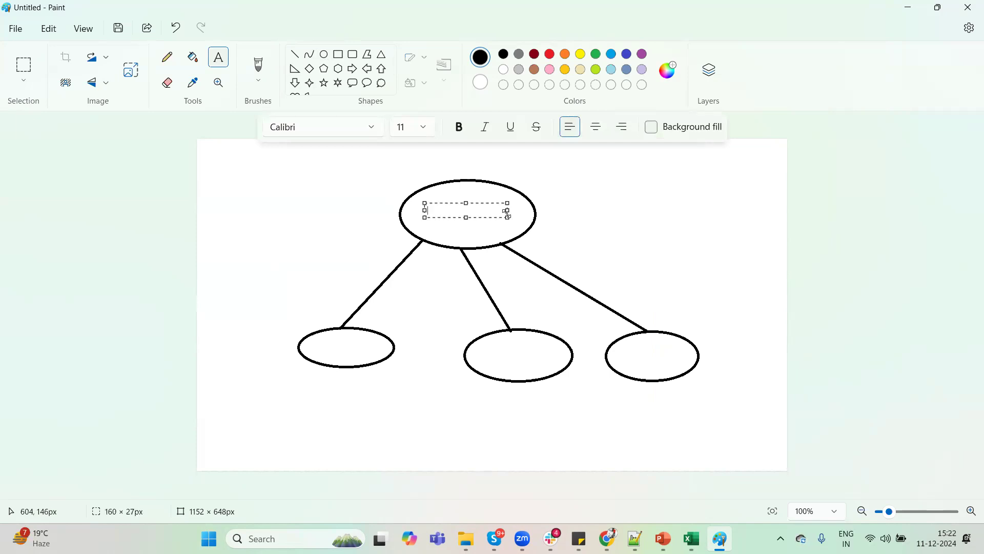
type("Parent")
left_click_drag(321, 338, 372, 353)
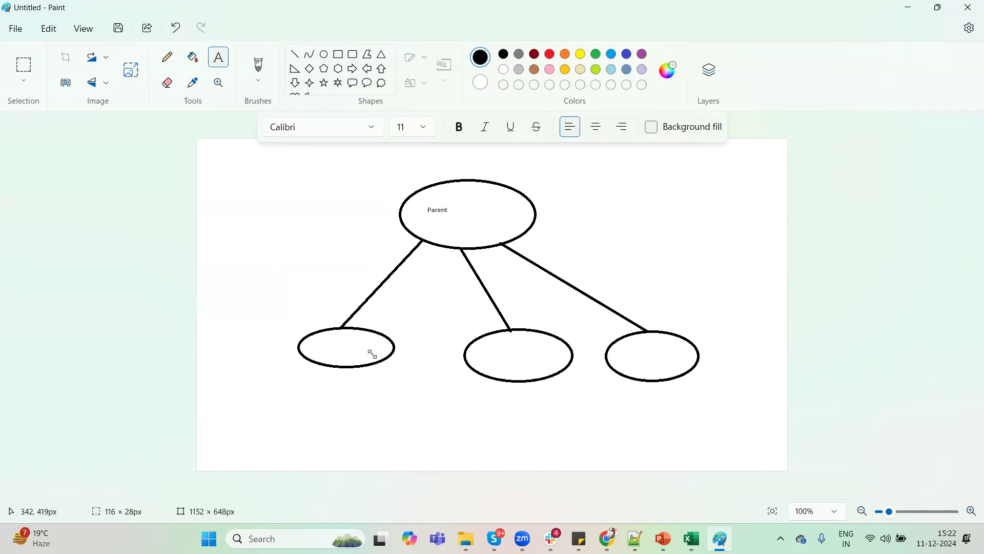
left_click(319, 336)
left_click(324, 340)
type("Child")
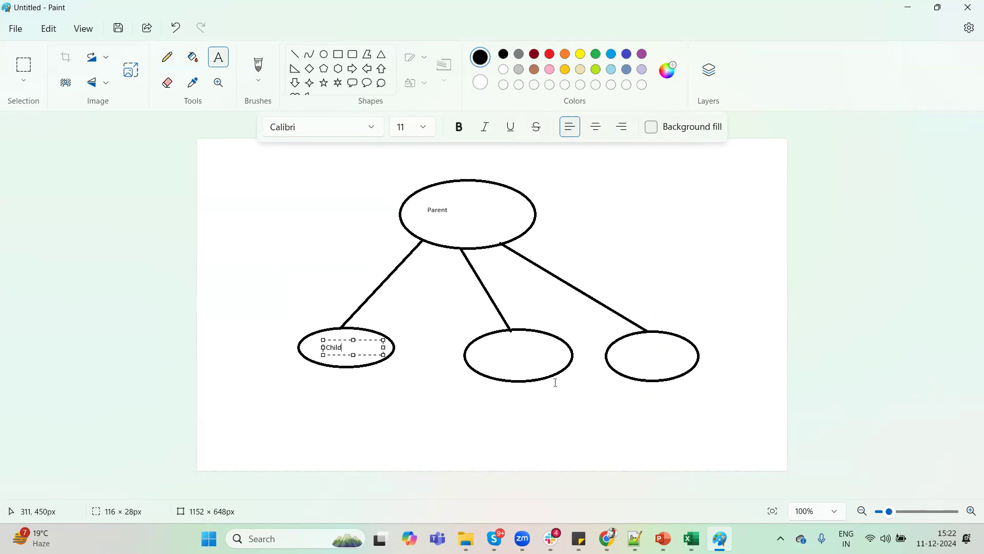
Add the text labels Child2 below the middle lower oval and Child3 below the rightmost one.
left_click(479, 349)
left_click_drag(541, 361, 552, 364)
left_click(503, 410)
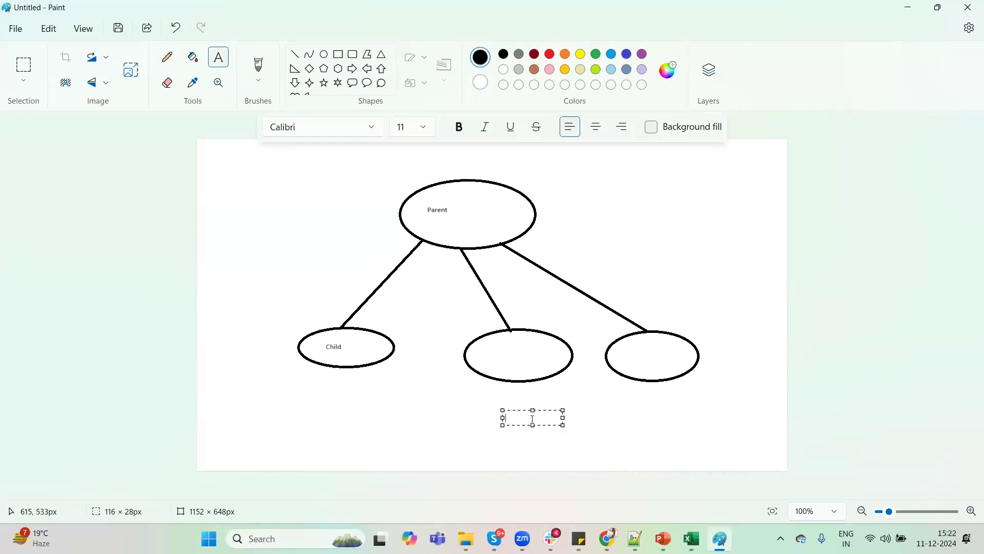
type("Child2")
left_click(642, 402)
left_click(642, 401)
type("Child")
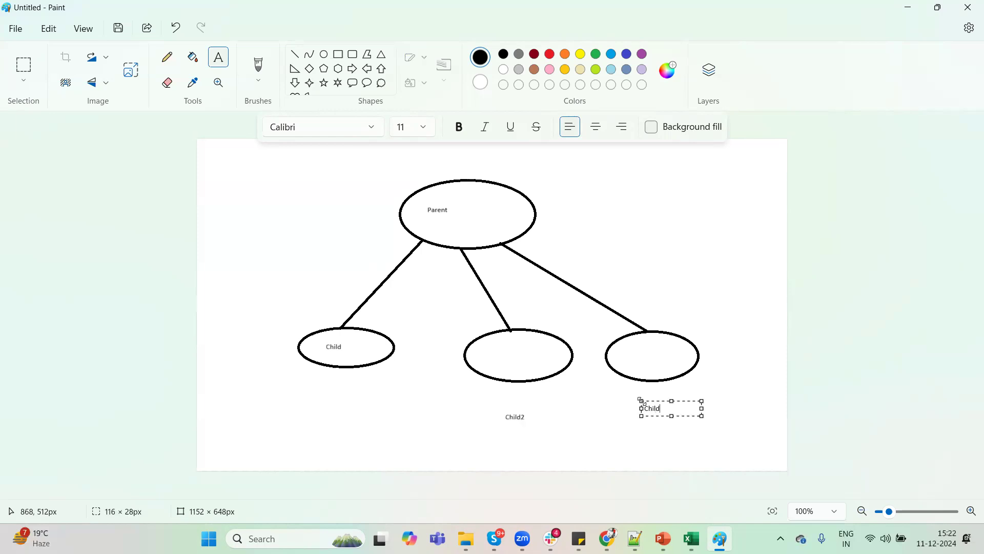
type("3")
left_click(598, 402)
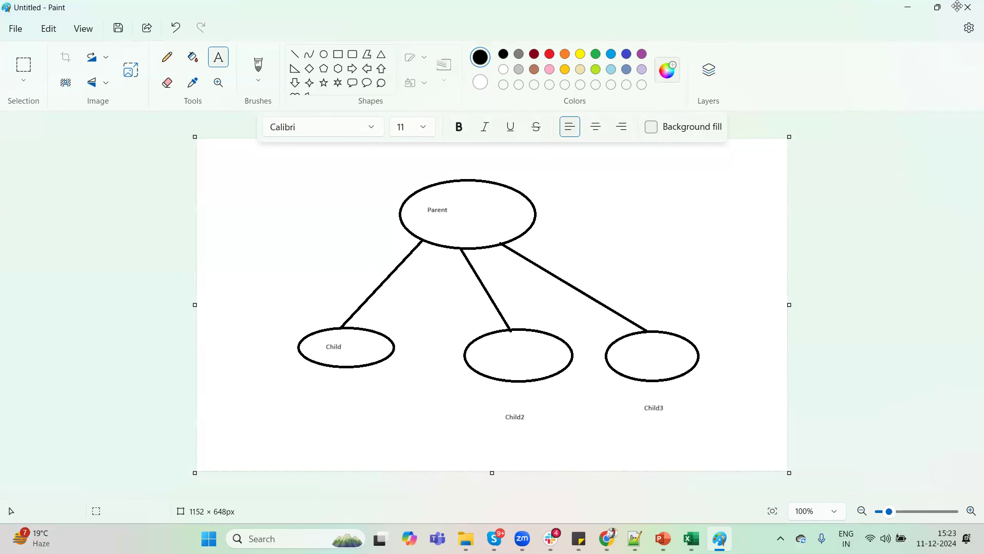
Switch from the Paint sketch to the Child record C-0006 in Salesforce.
left_click(908, 7)
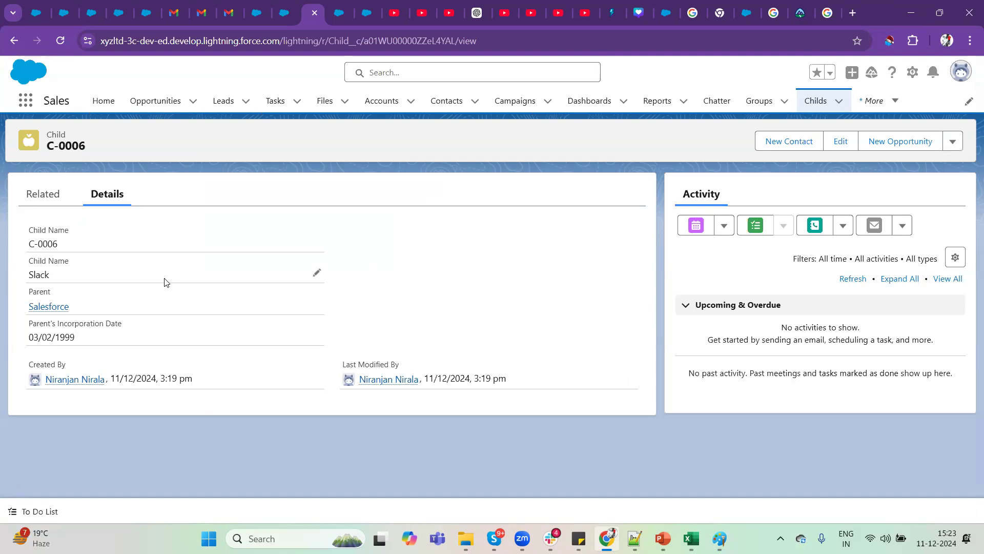
left_click(720, 538)
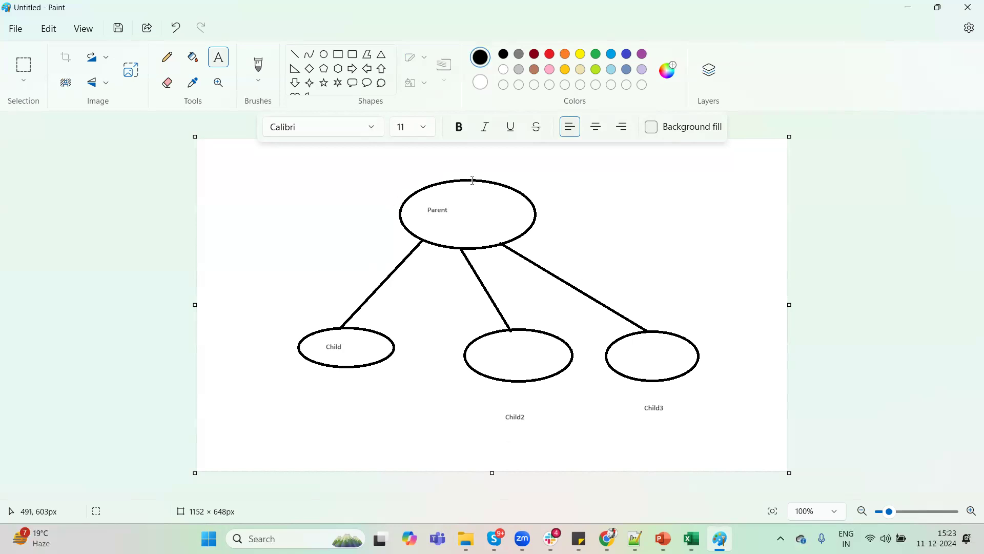
left_click(916, 6)
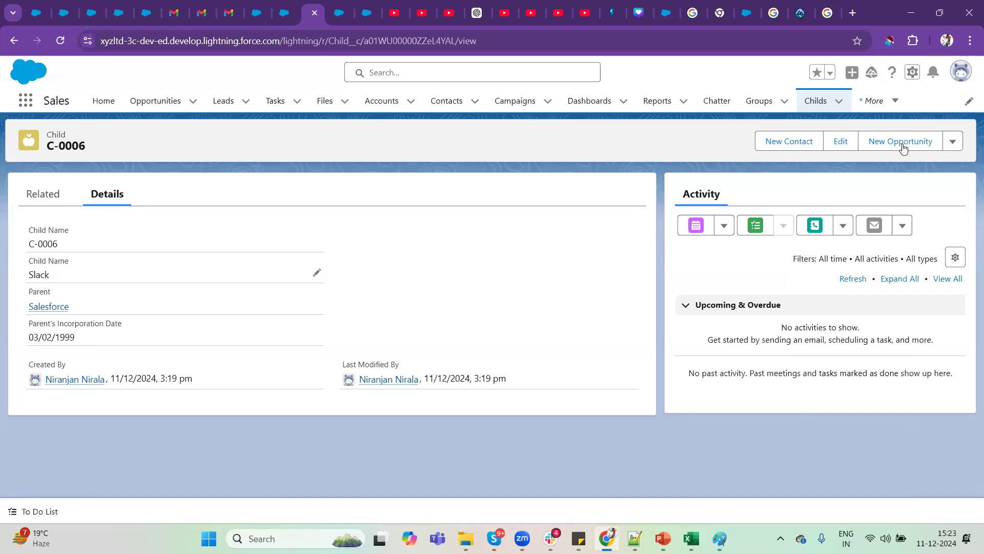
Start a new custom field of type Formula on the Child object and proceed to its output type settings.
left_click(913, 72)
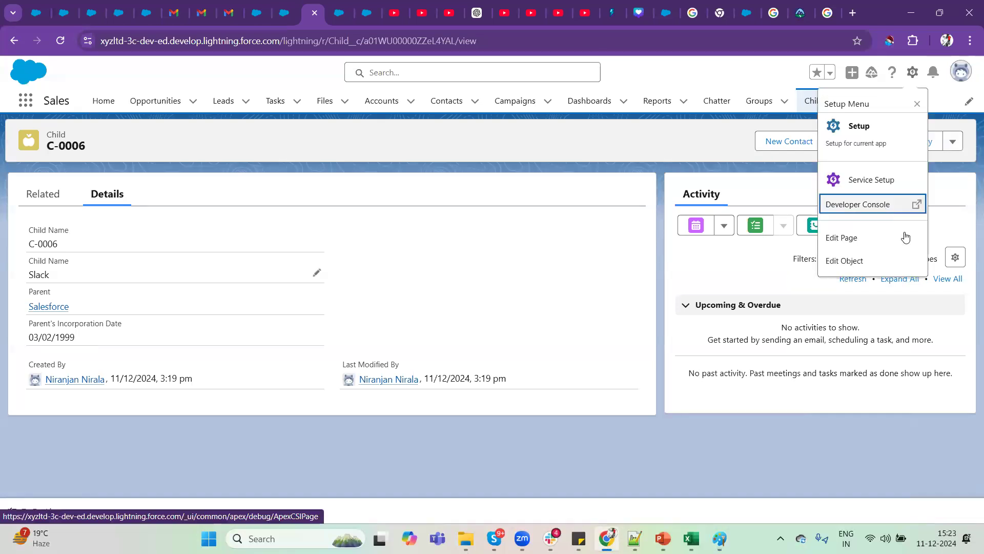
left_click(846, 262)
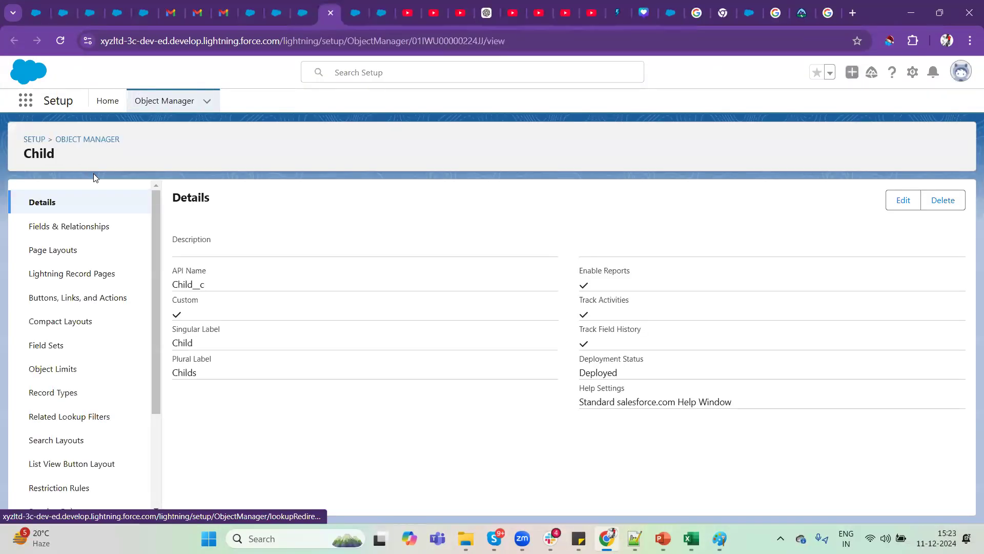
left_click(75, 224)
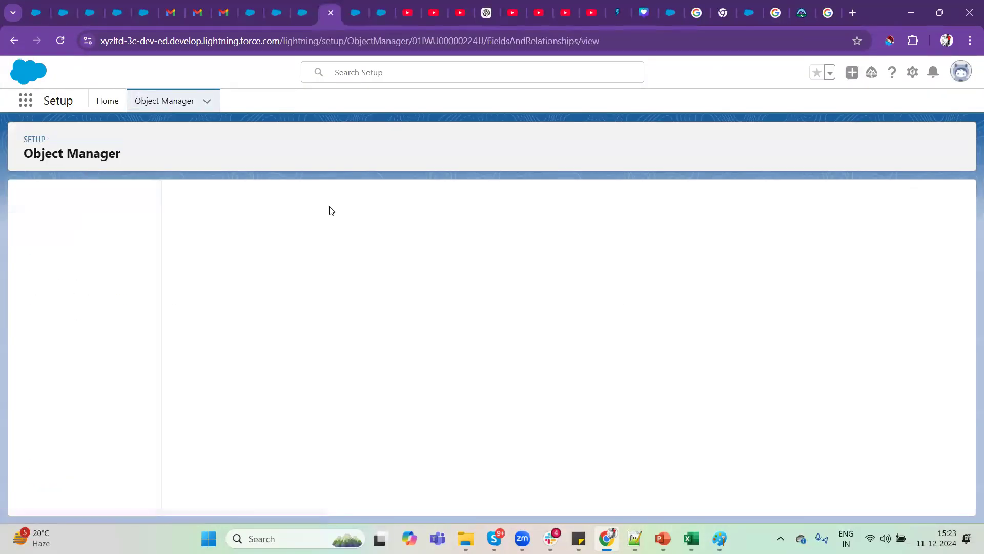
left_click(695, 200)
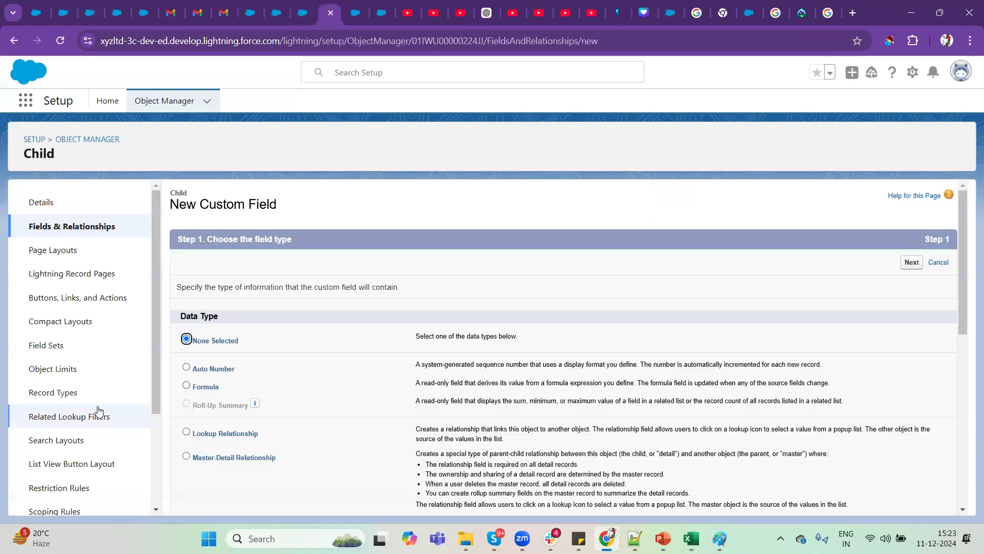
left_click(204, 387)
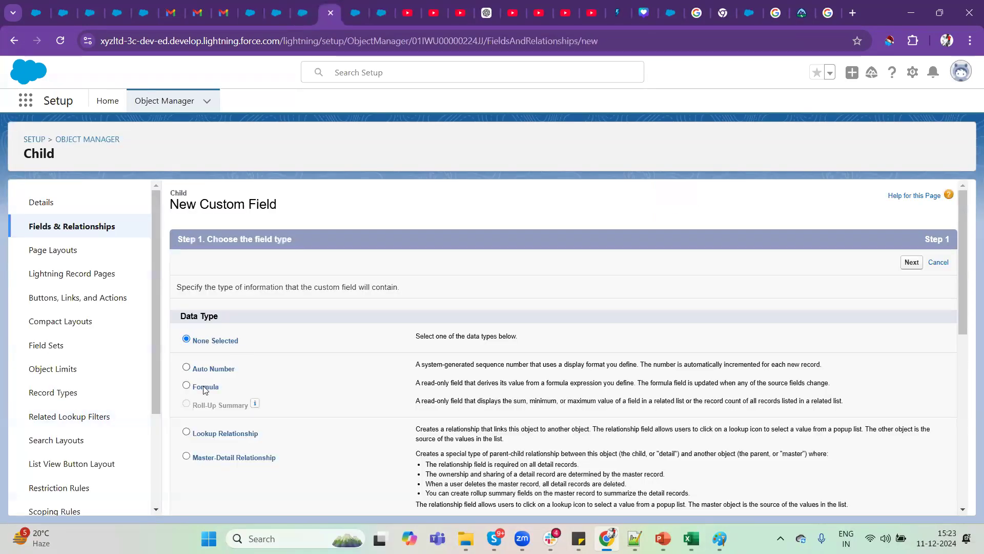
left_click(908, 262)
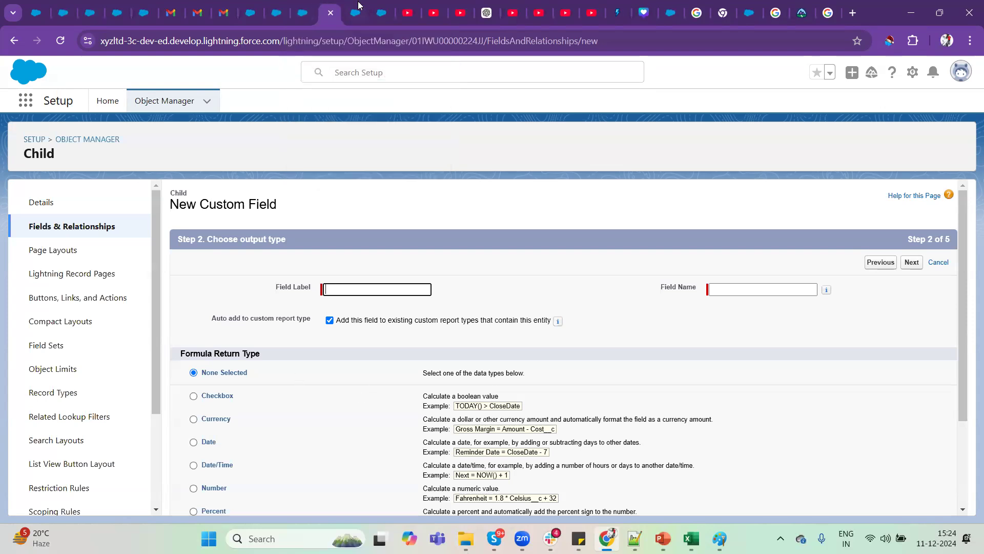
Check the Parent's Incorporation Date on the Child record C-0006 and return to the new field setup.
left_click(303, 12)
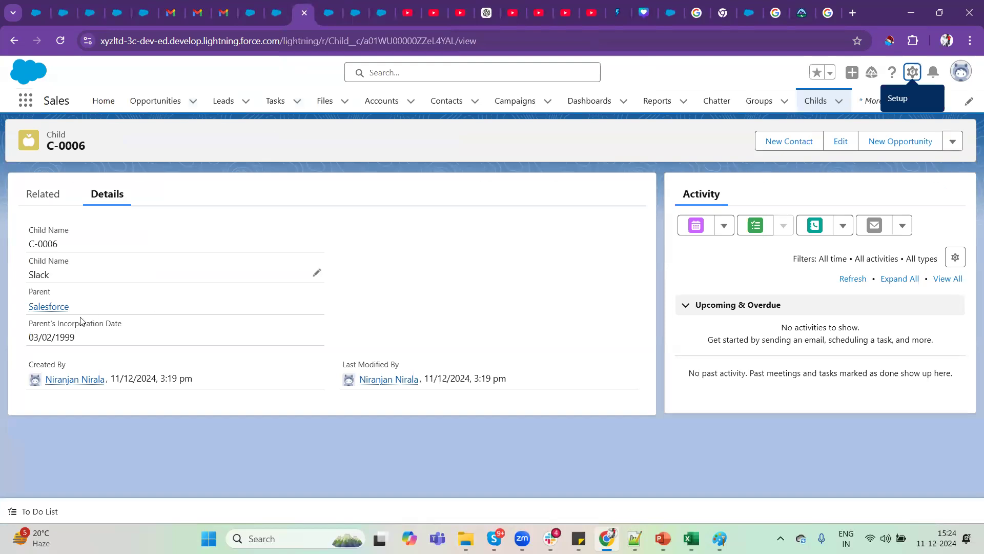
left_click_drag(78, 338, 8, 344)
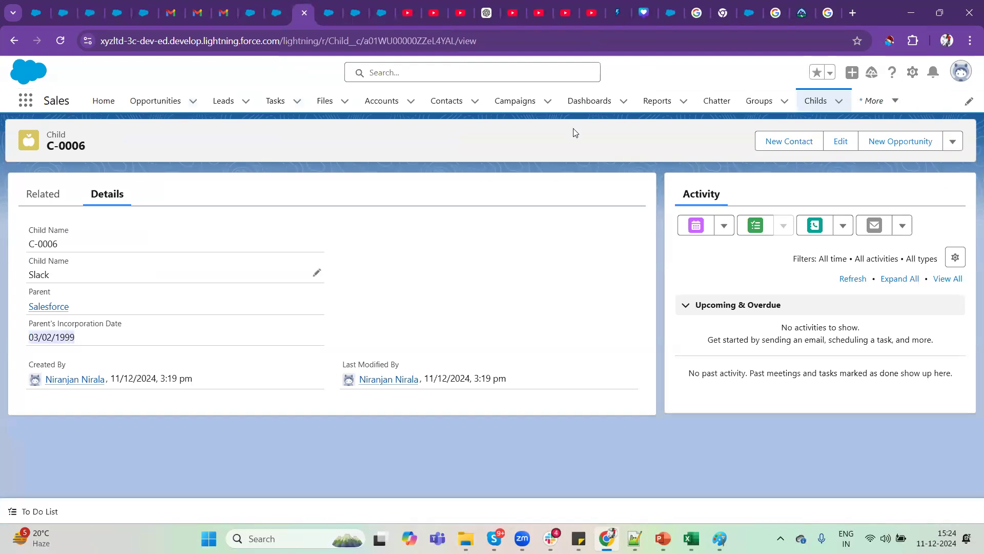
left_click(329, 8)
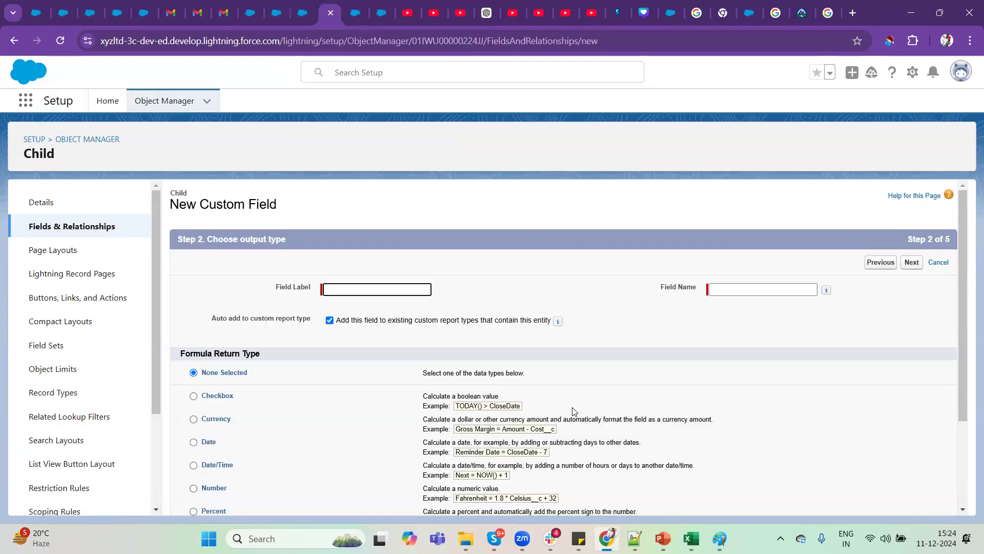
Choose Number as the formula return type and label the field No Of Days Incorporated, with field name No_Of_Days_Incorporated.
scroll(574, 410, "down", 2)
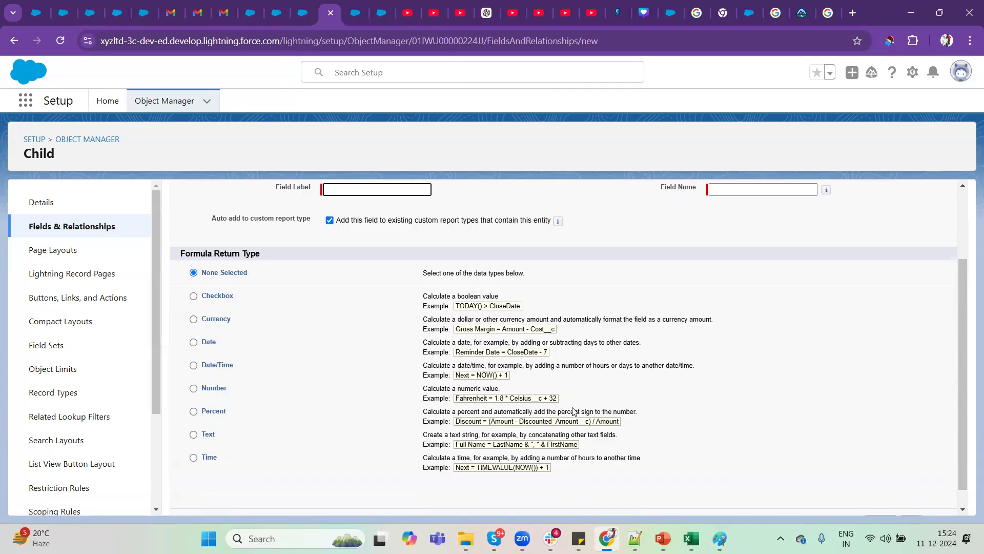
left_click(193, 389)
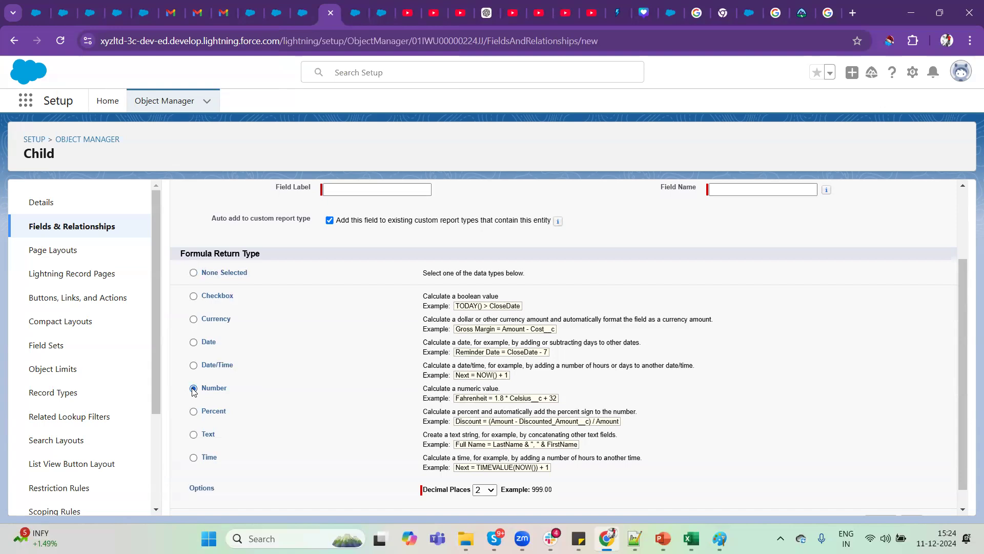
left_click(365, 189)
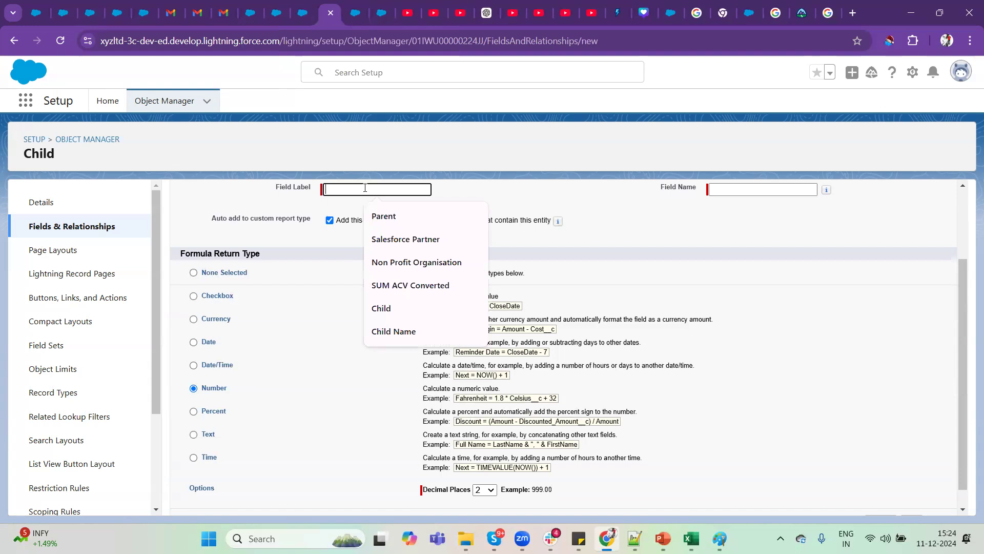
type("D")
key("BackSpace")
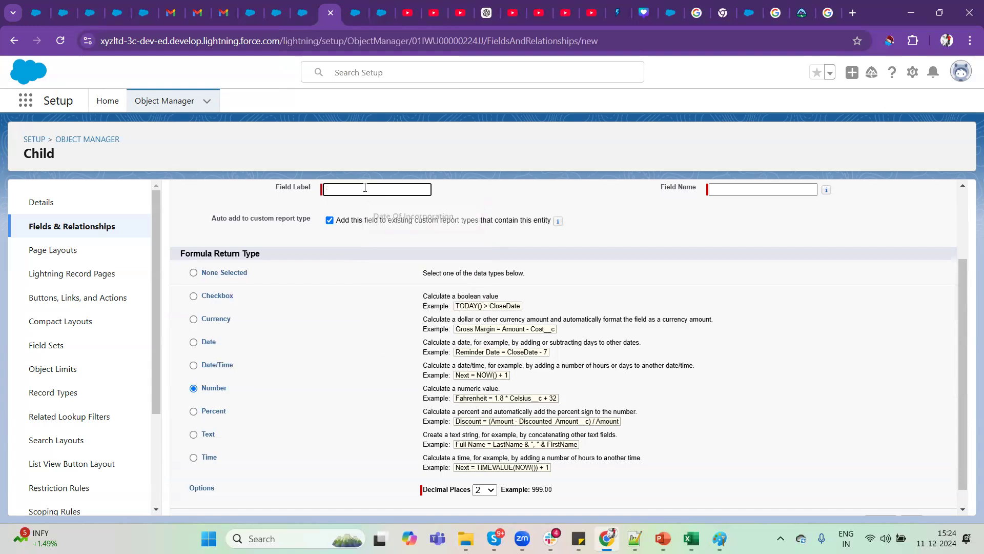
type("No O")
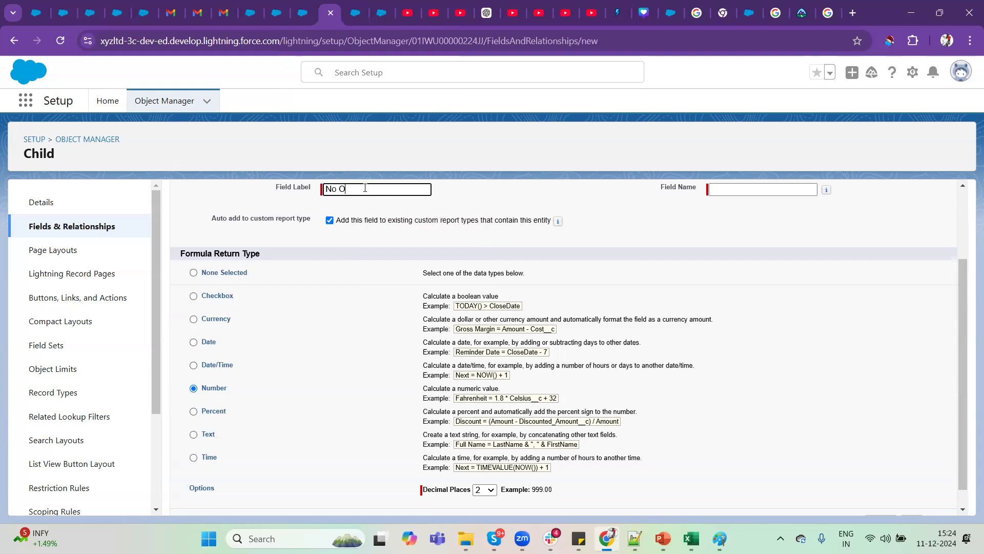
type("f Days Incorporated")
key("Tab")
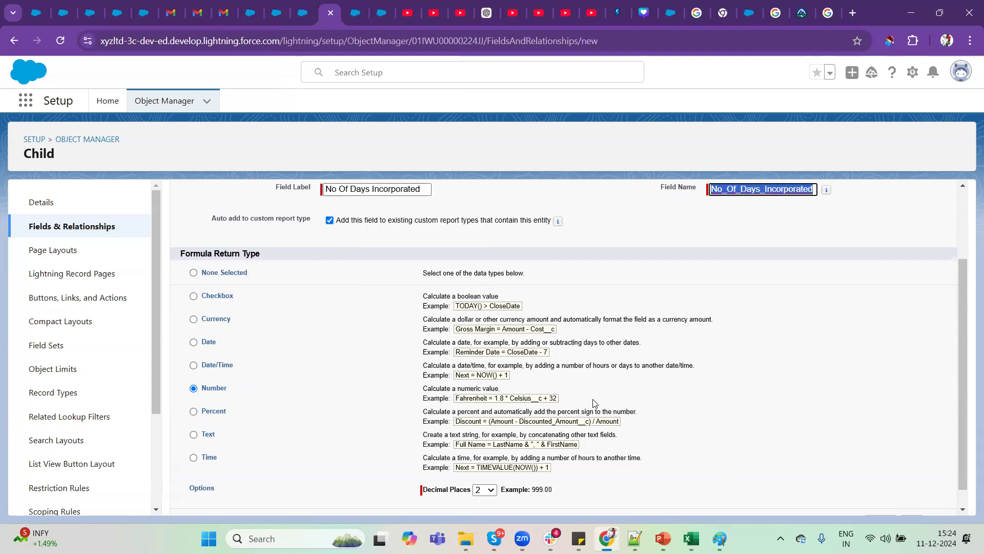
Set the number formula's decimal places to 0 and continue to formula entry.
scroll(595, 405, "down", 1)
left_click(491, 468)
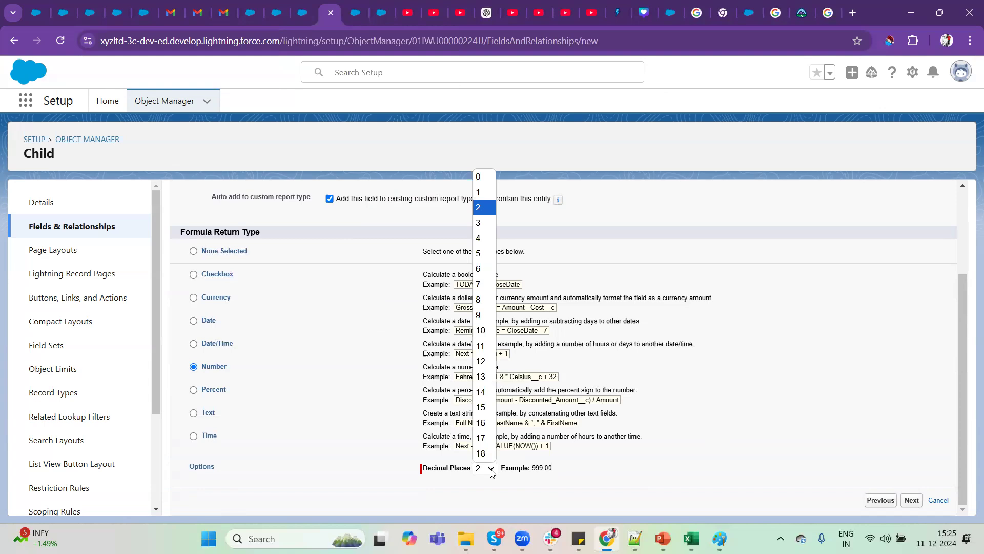
left_click(480, 181)
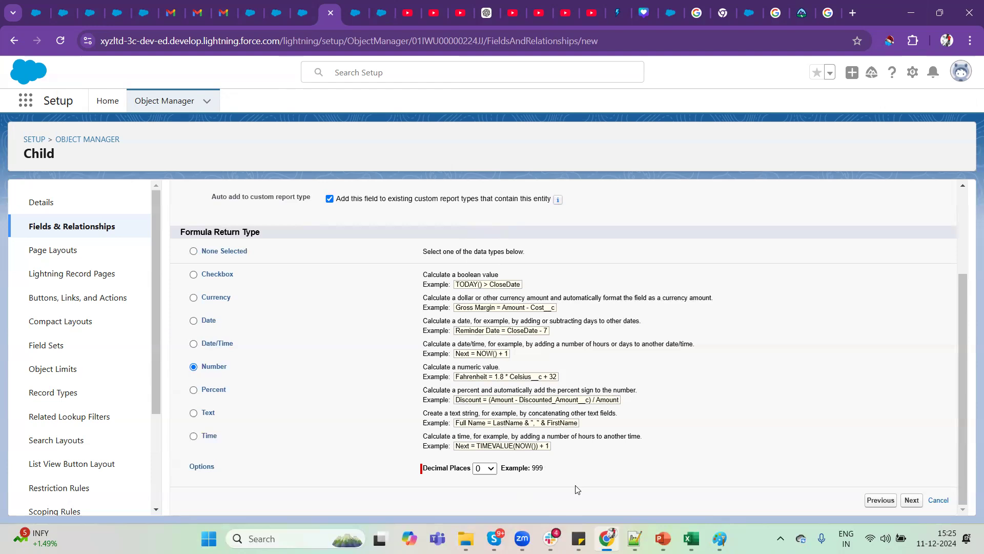
left_click(912, 500)
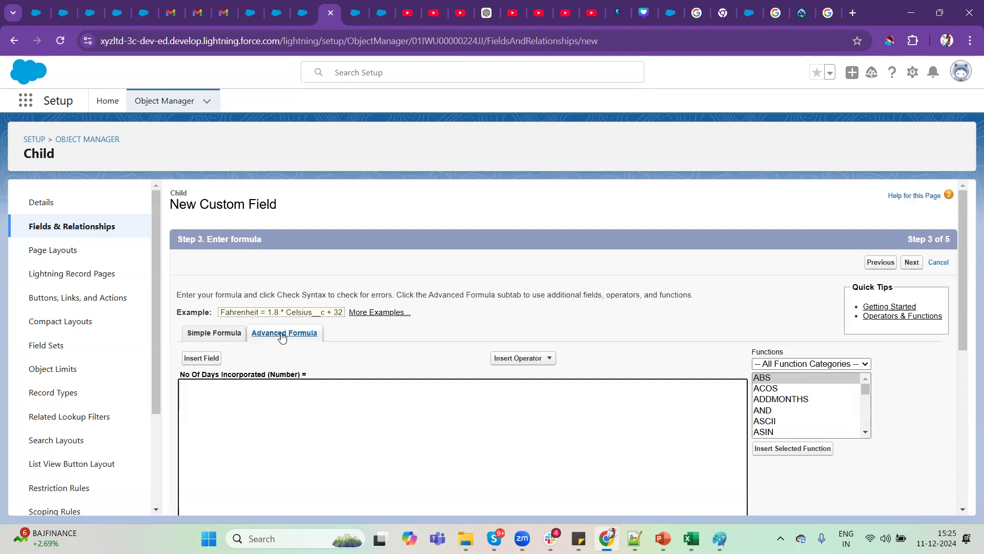
Insert the Parent object's Date Of Incorporation field, Parent__r.Date_Of_Incorporation__c, into the advanced formula.
scroll(383, 352, "down", 1)
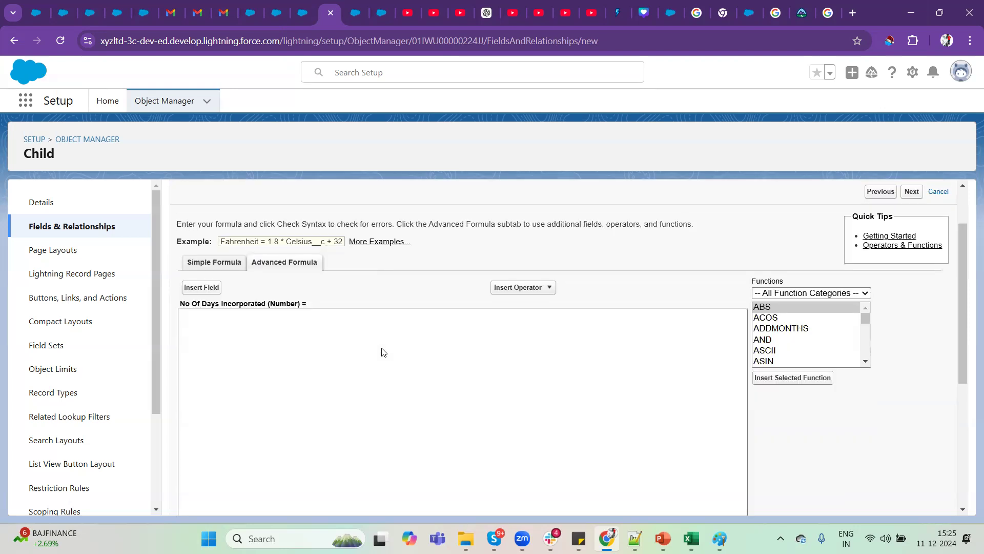
left_click(203, 287)
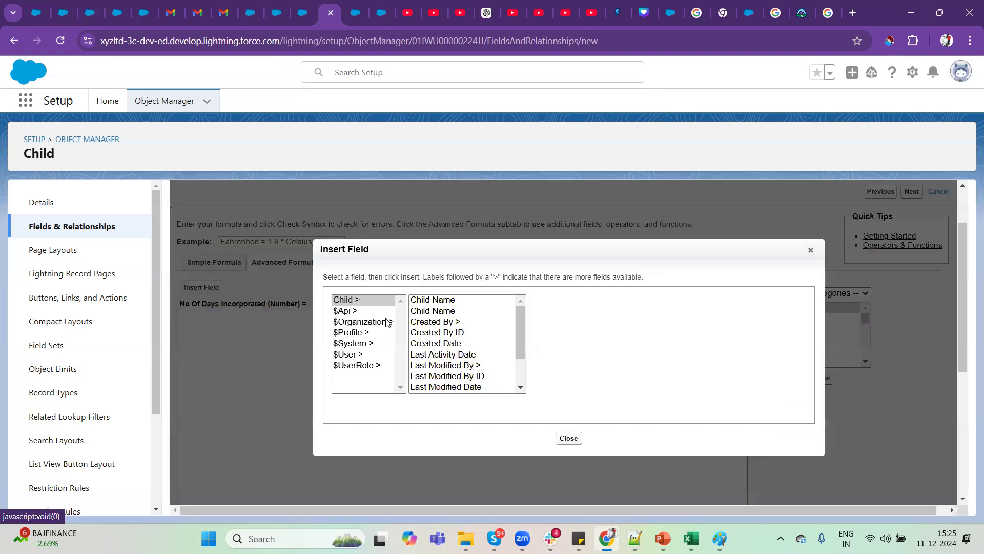
scroll(502, 377, "down", 2)
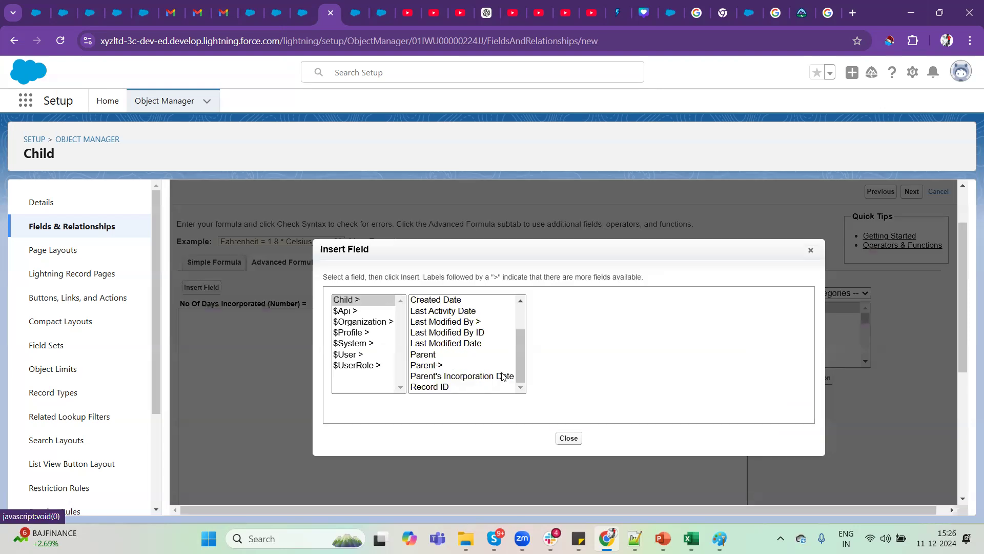
left_click(429, 365)
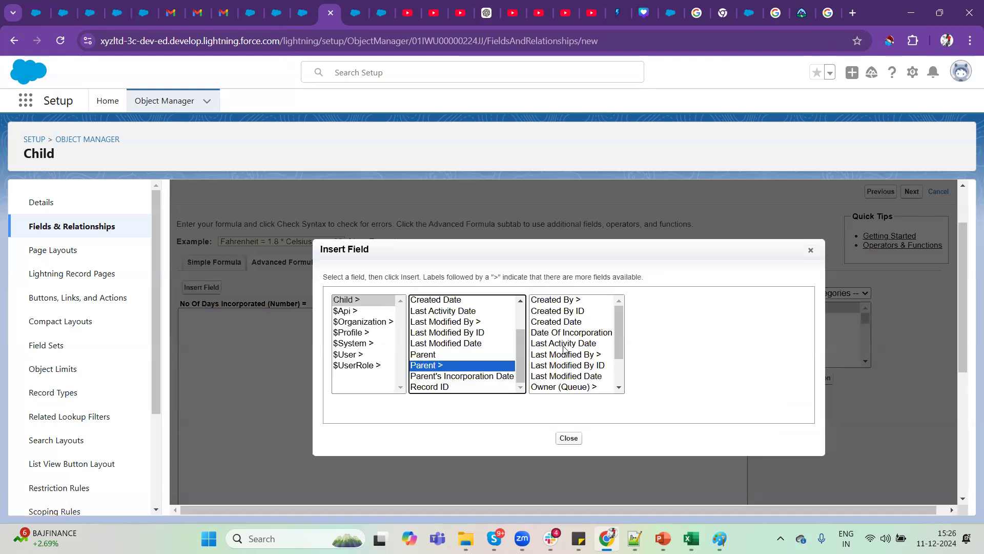
scroll(564, 349, "down", 2)
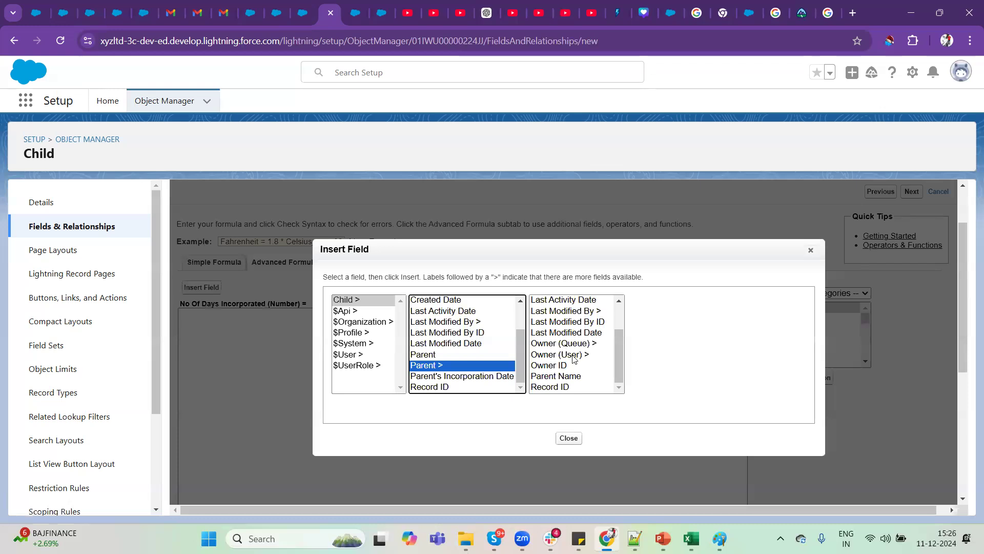
scroll(572, 336, "up", 2)
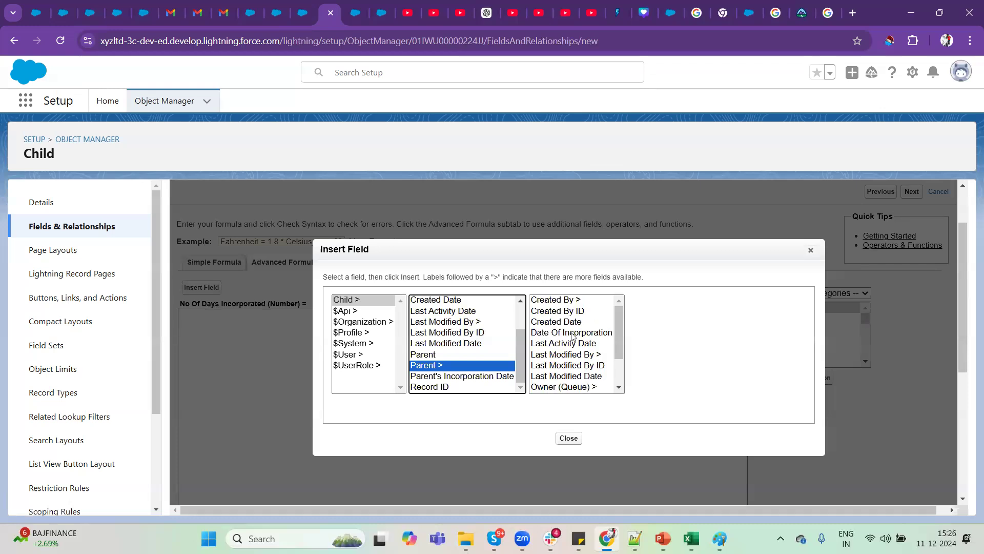
left_click(572, 333)
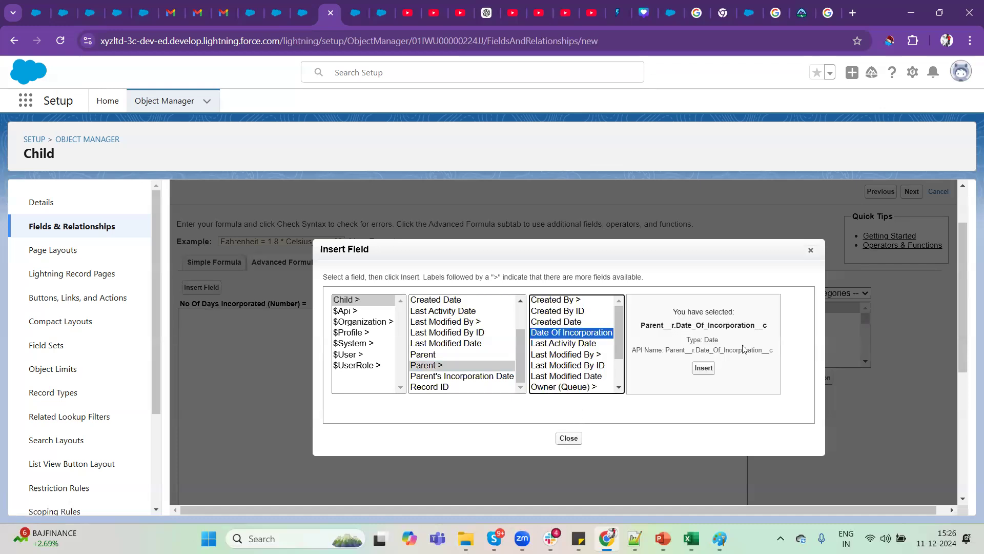
left_click(703, 367)
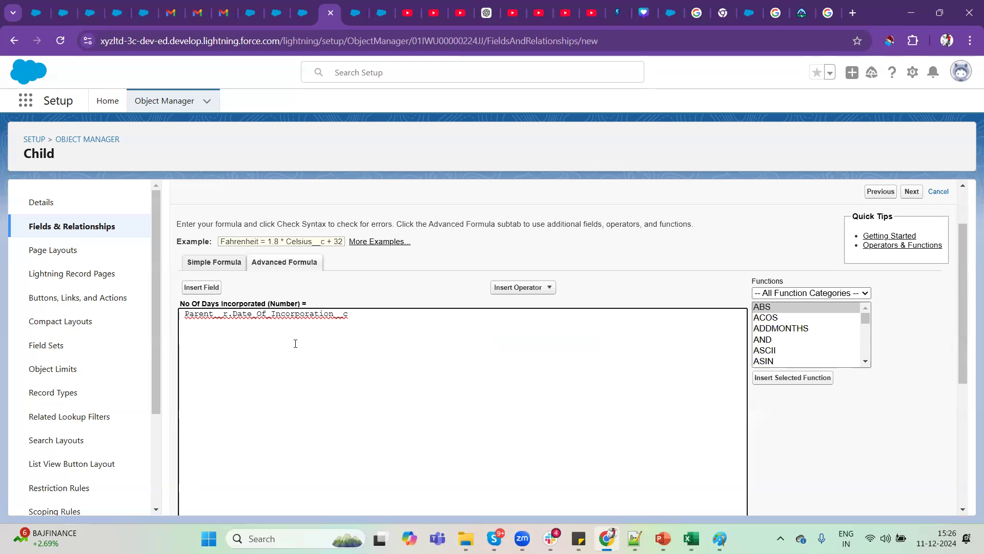
Insert the TODAY() function into the No Of Days Incorporated formula after the Parent's Date Of Incorporation field.
left_click_drag(353, 314, 181, 312)
left_click(402, 371)
scroll(793, 330, "down", 3)
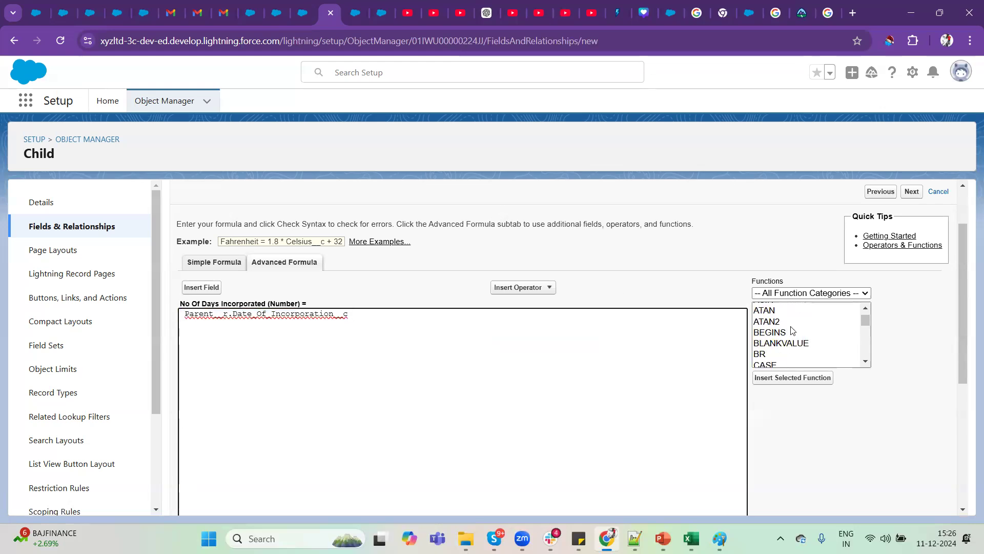
scroll(793, 330, "down", 4)
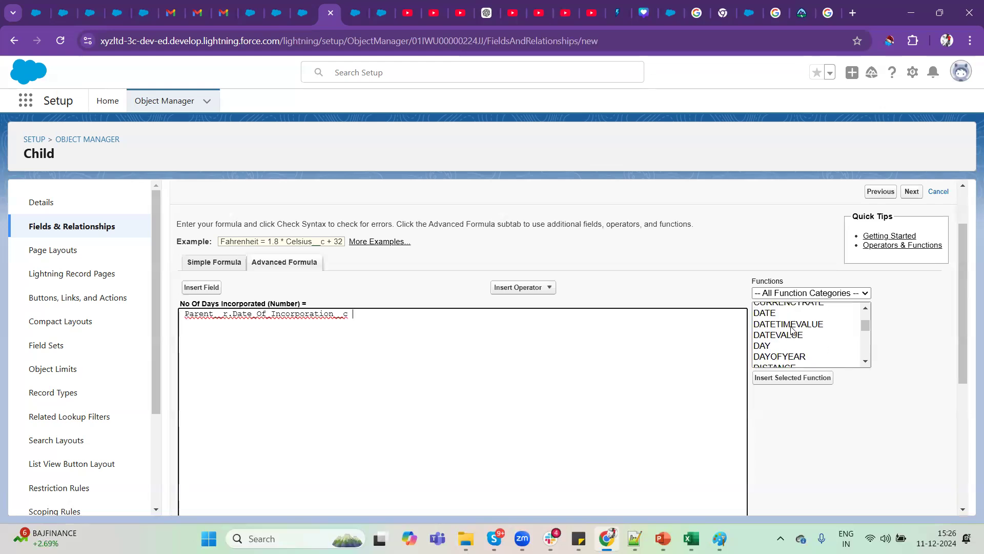
scroll(794, 331, "down", 6)
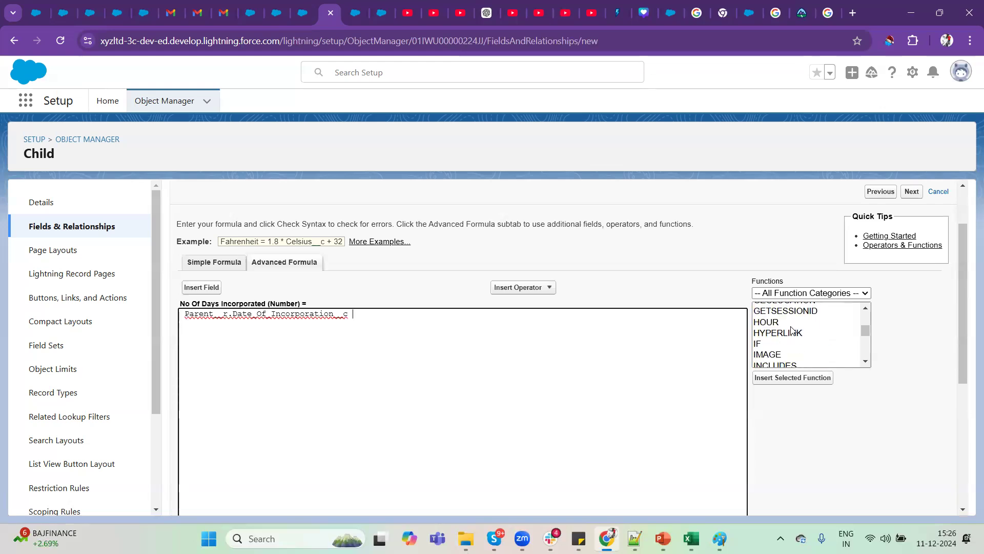
scroll(793, 331, "down", 5)
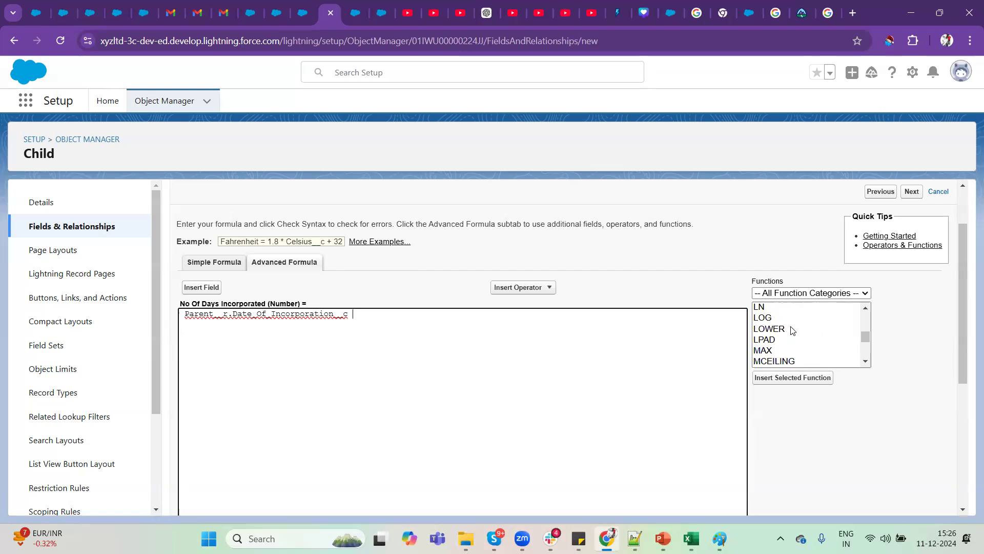
scroll(792, 331, "down", 6)
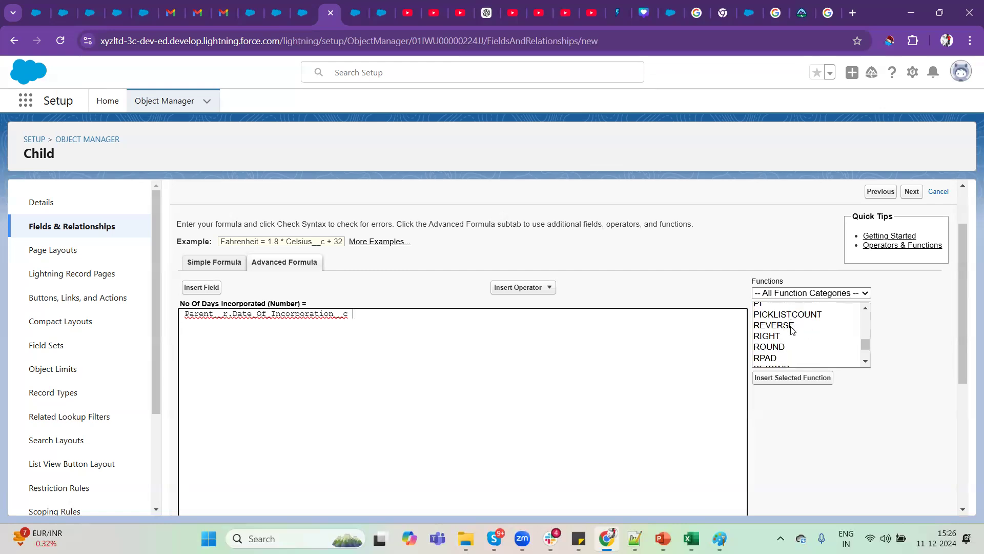
scroll(792, 331, "down", 3)
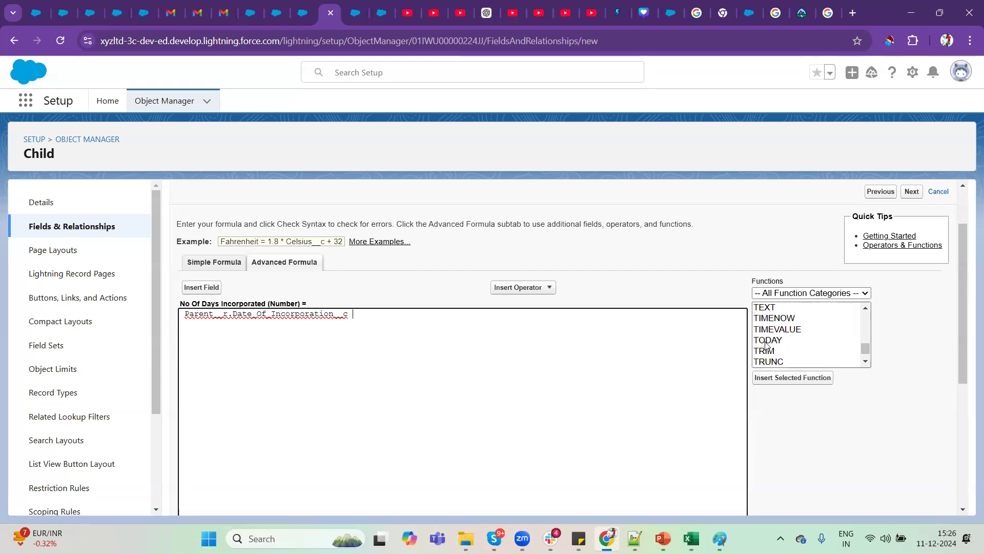
left_click(793, 339)
left_click(789, 378)
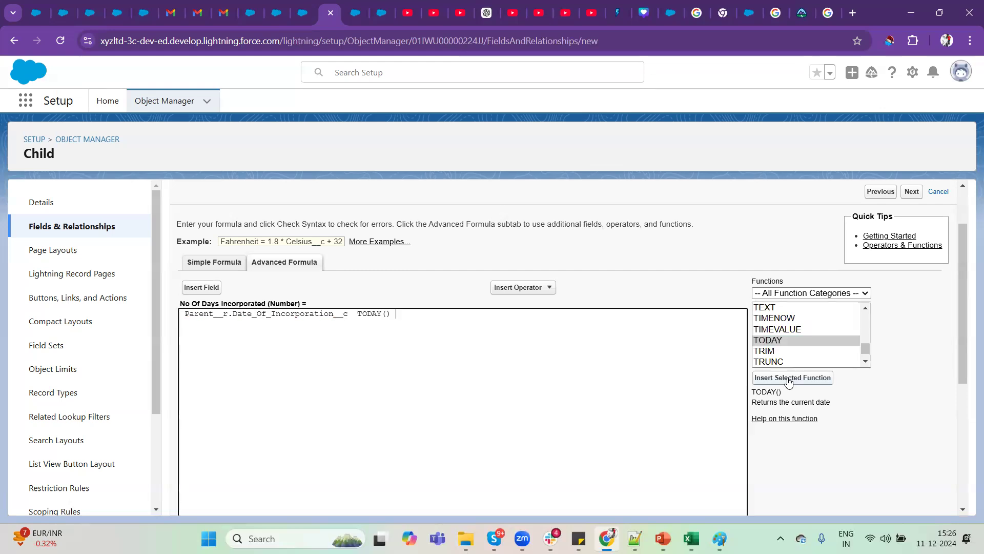
Add a minus operator and rearrange the formula to read TODAY() - Parent__r.Date_Of_Incorporation__c.
type("-")
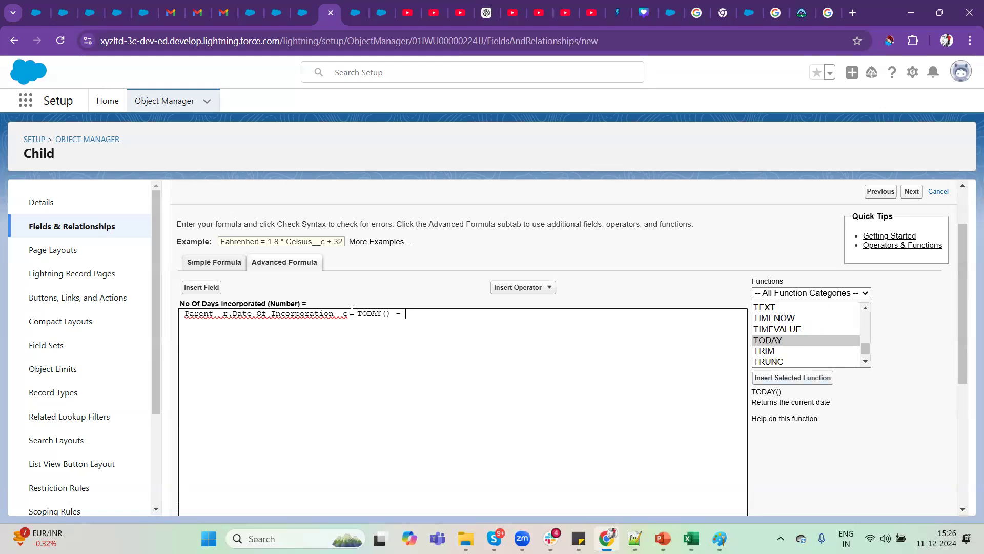
double_click(351, 311)
key("ctrl+x")
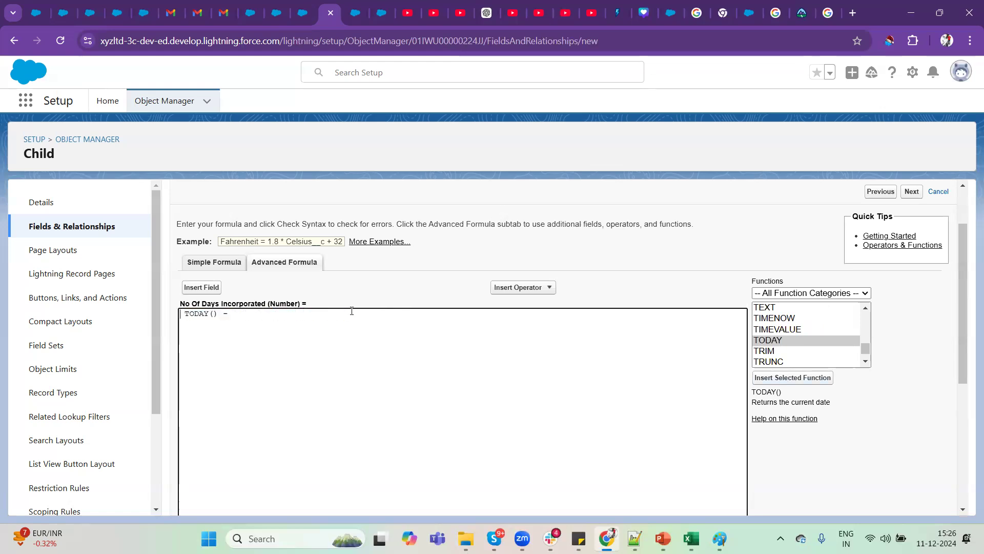
key("ctrl+v")
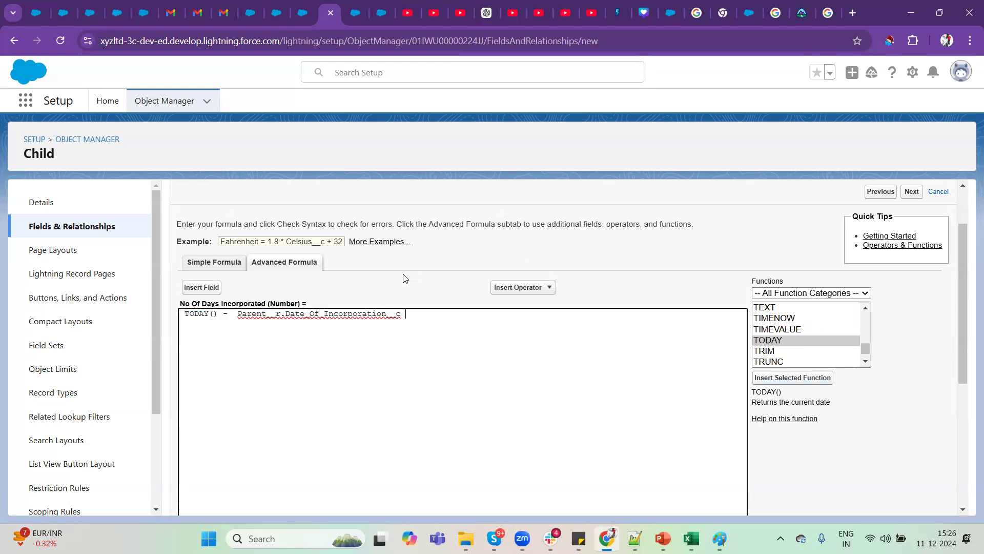
Check the formula's syntax and continue through the default field-level security to the page layout assignment.
scroll(402, 277, "down", 3)
left_click(212, 426)
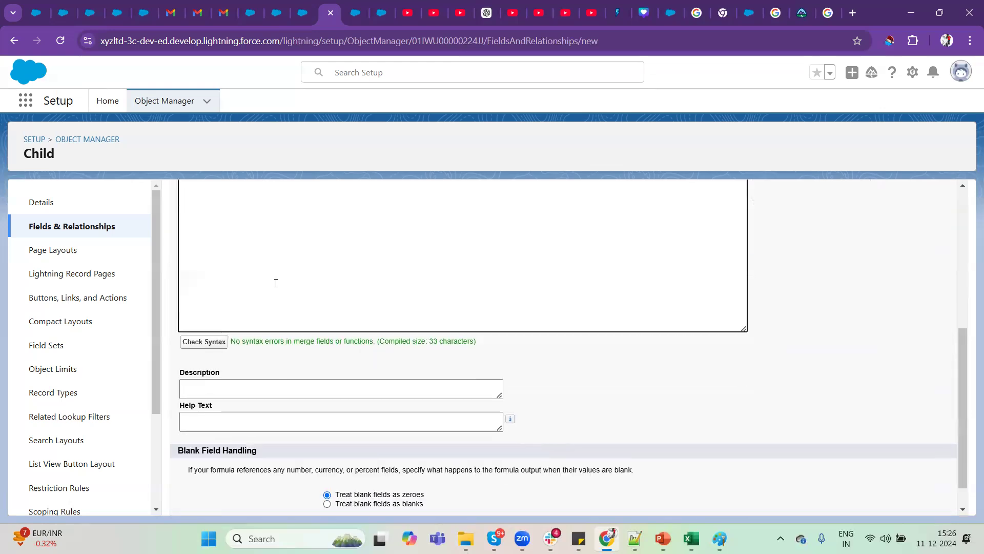
scroll(560, 468, "down", 1)
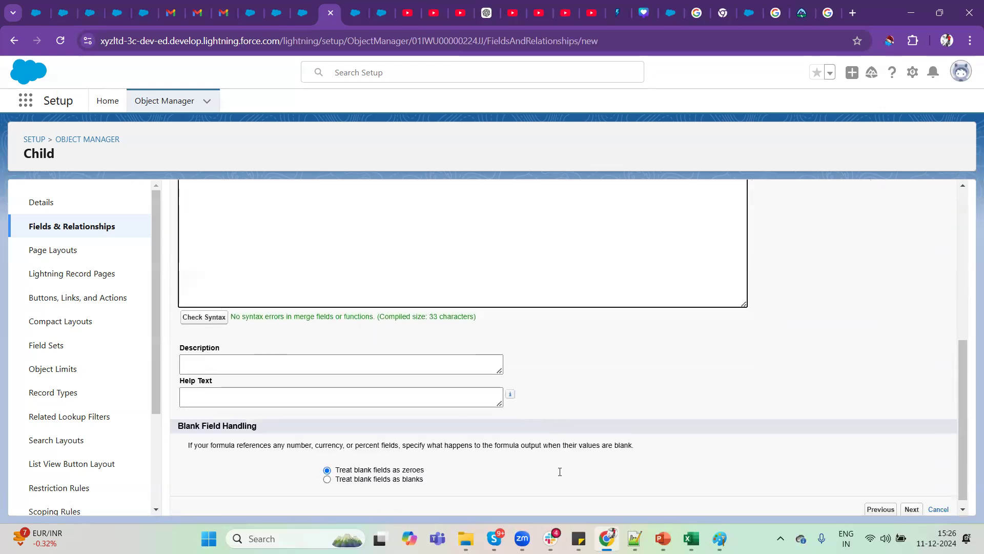
left_click(912, 502)
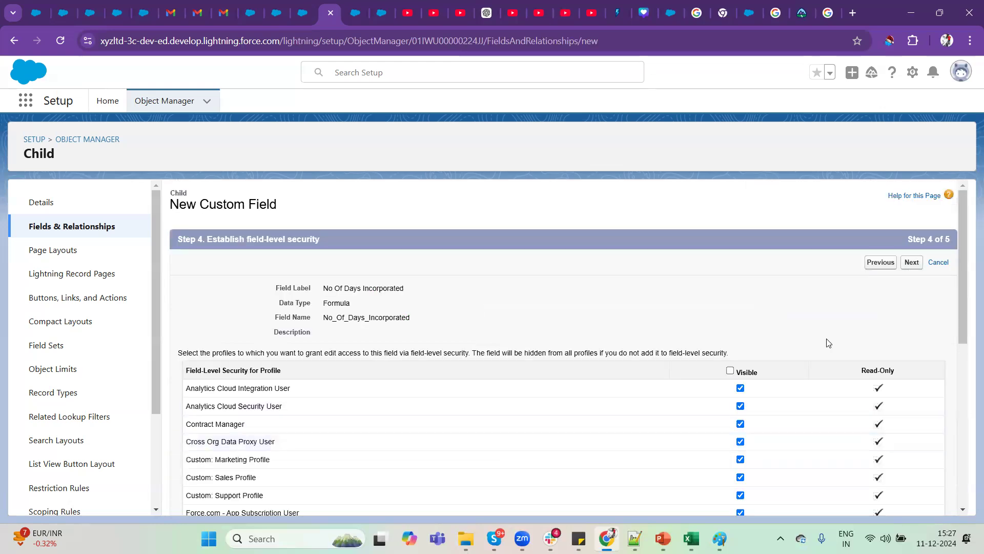
left_click(912, 262)
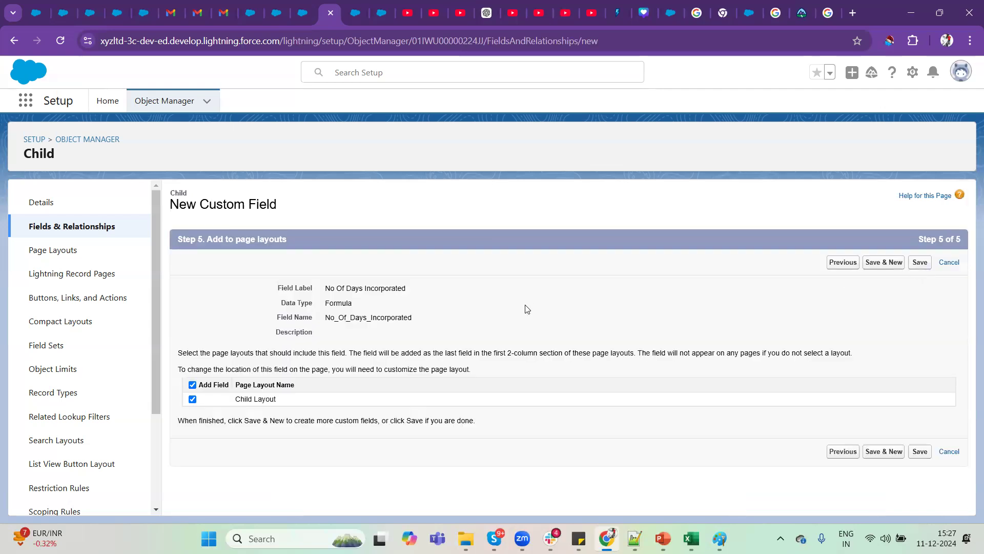
Switch to the Child record C-0006 and reopen it from the Childs list to look for the No Of Days Incorporated field.
left_click(304, 9)
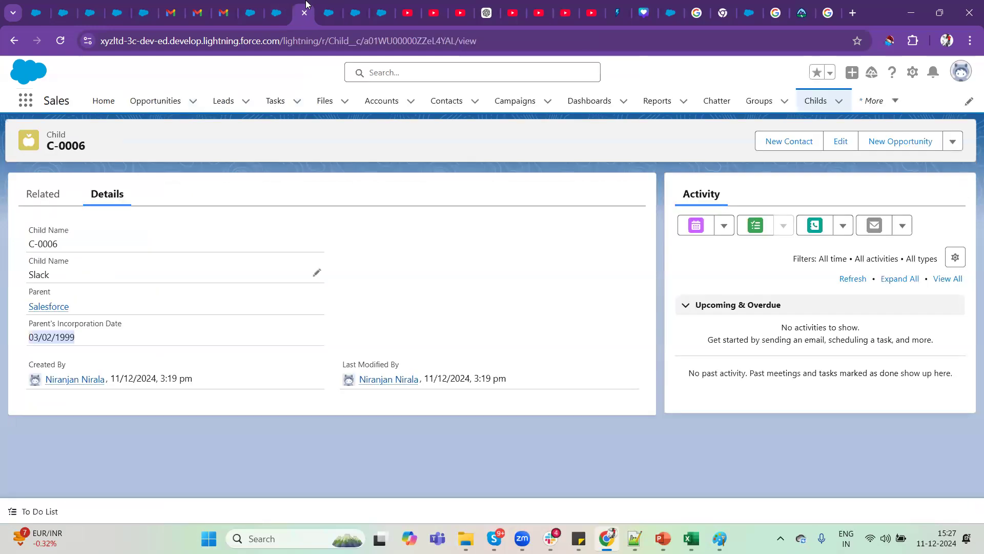
left_click(313, 41)
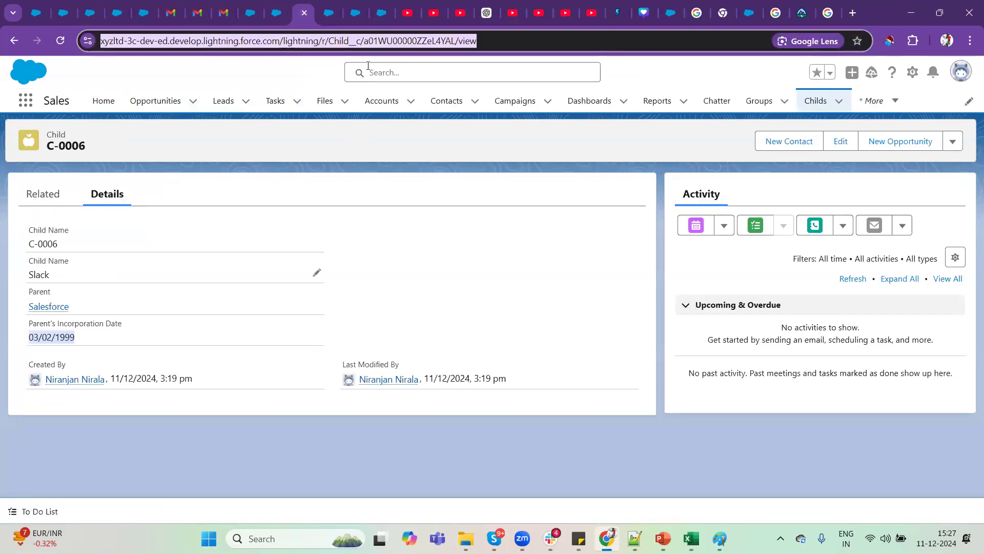
key("Return")
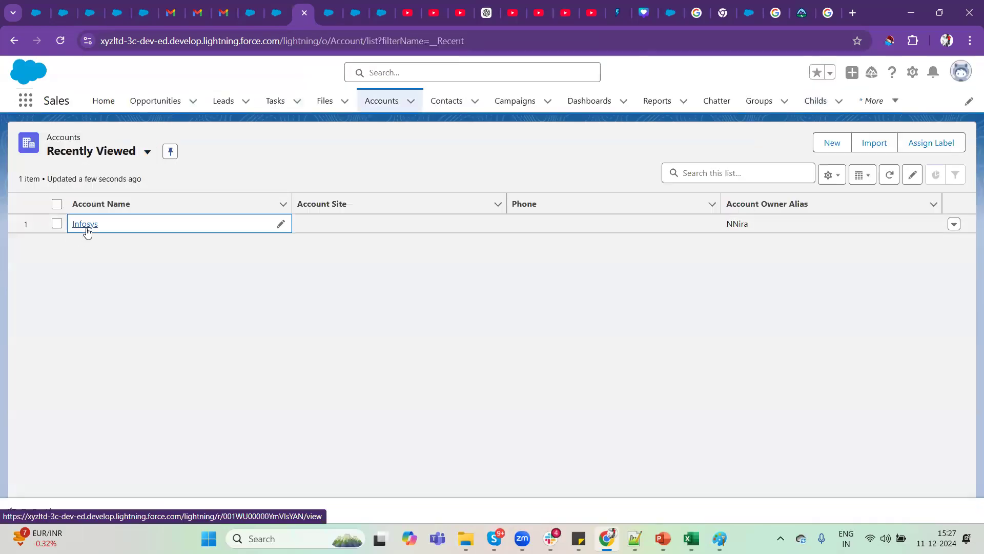
left_click(86, 226)
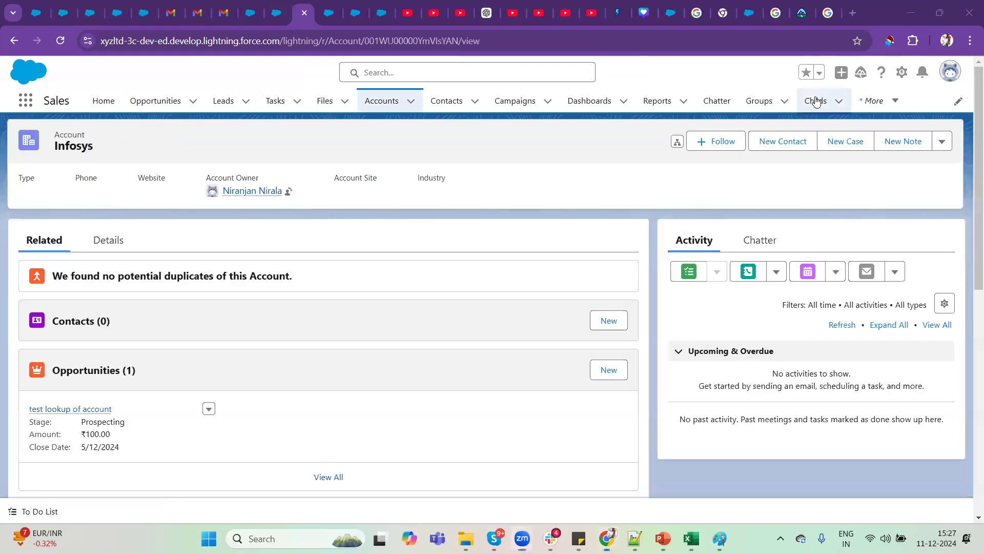
left_click(816, 100)
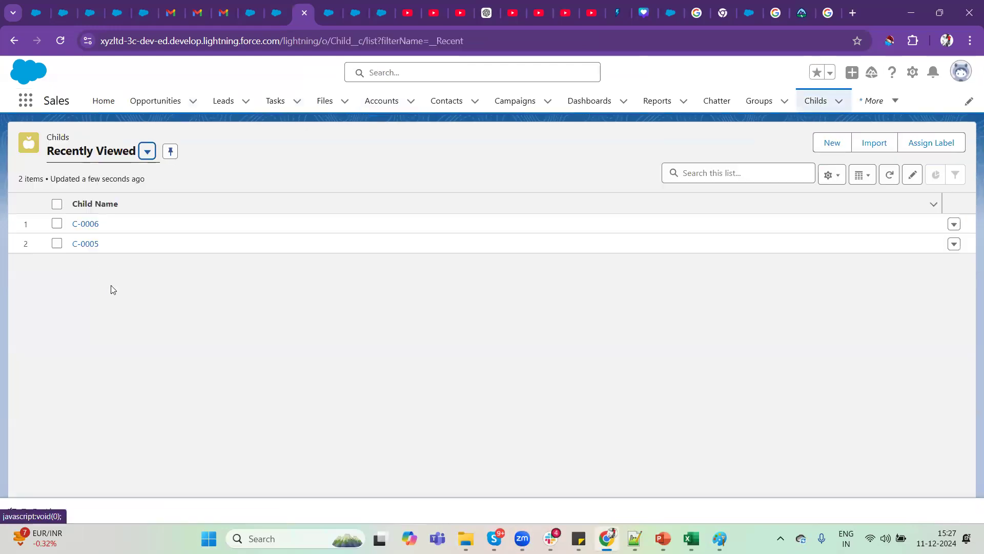
left_click(88, 225)
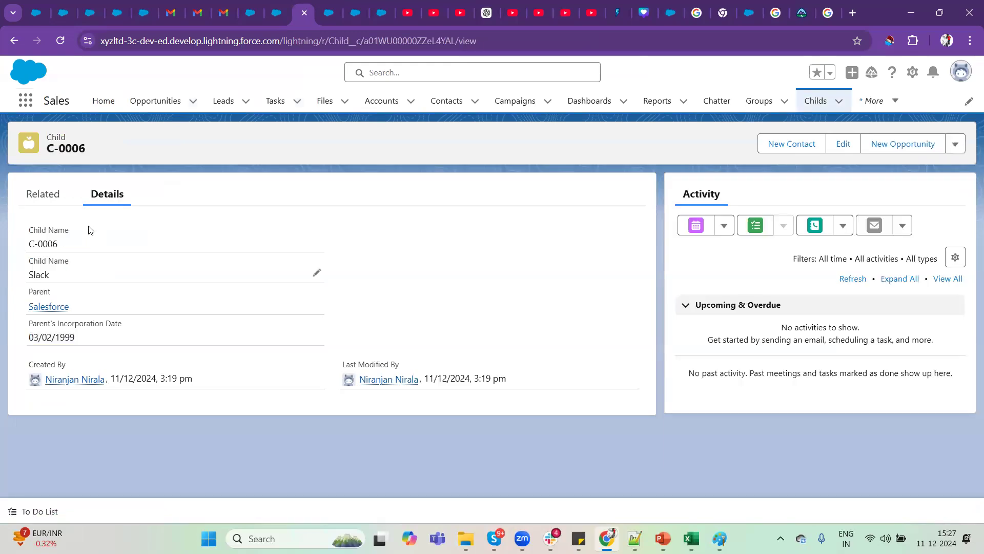
Log out of the Salesforce org from the user profile.
left_click(970, 43)
left_click(717, 74)
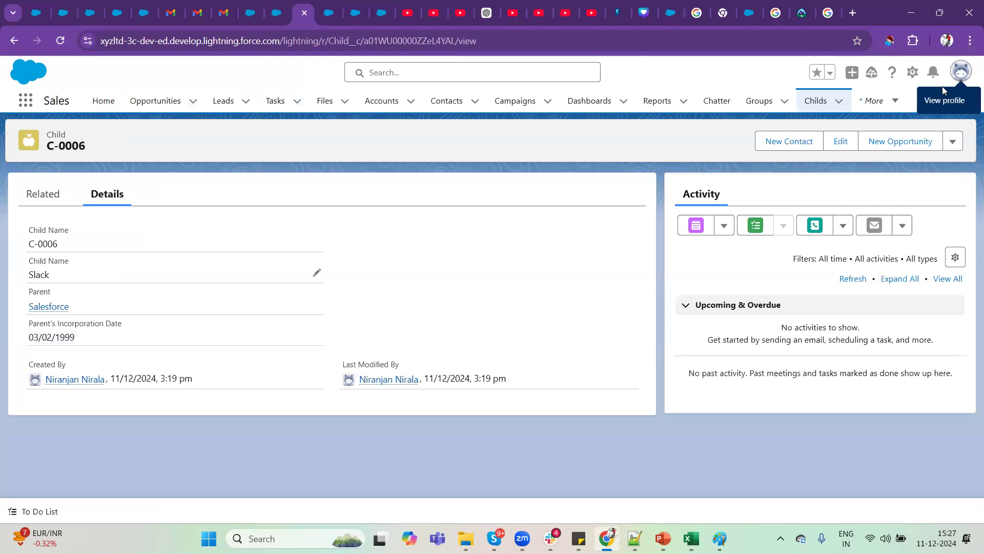
left_click(963, 72)
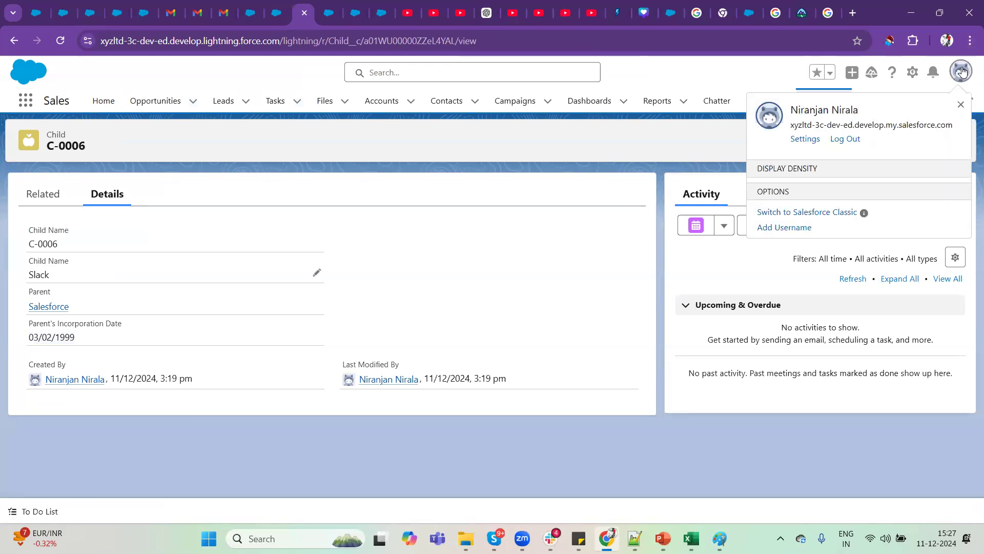
left_click(848, 138)
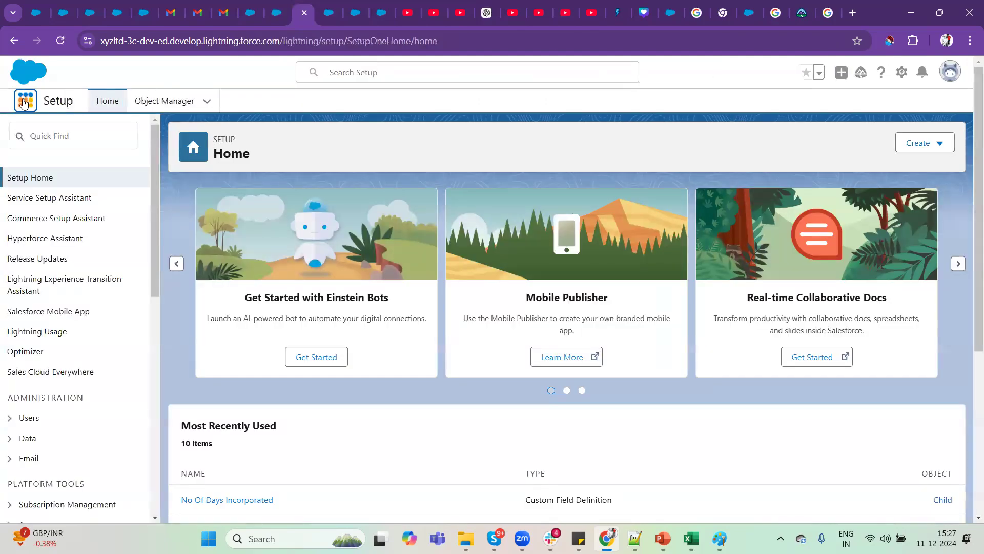
Find the Childs item with the App Launcher, open record C-0006 and check its No Of Days Incorporated value.
left_click(24, 101)
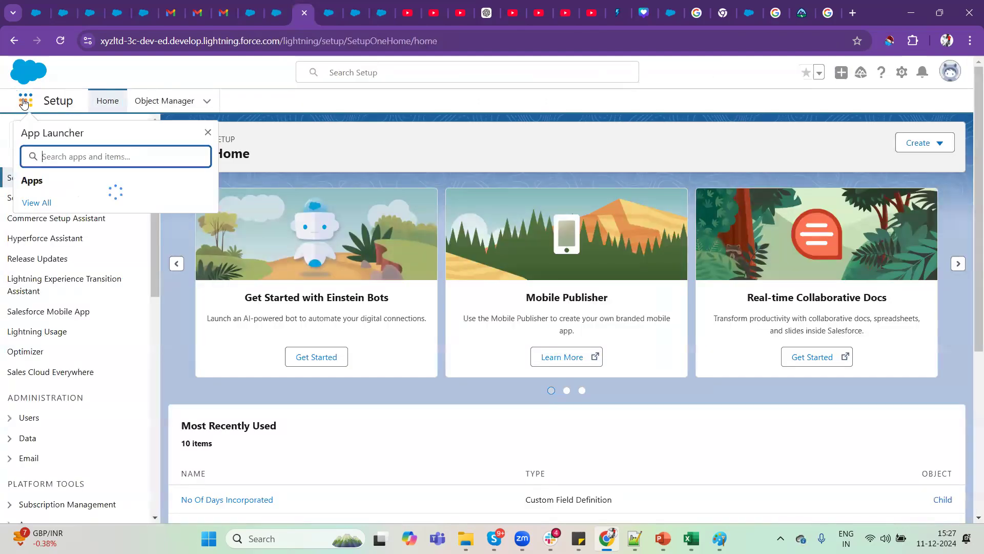
type("child")
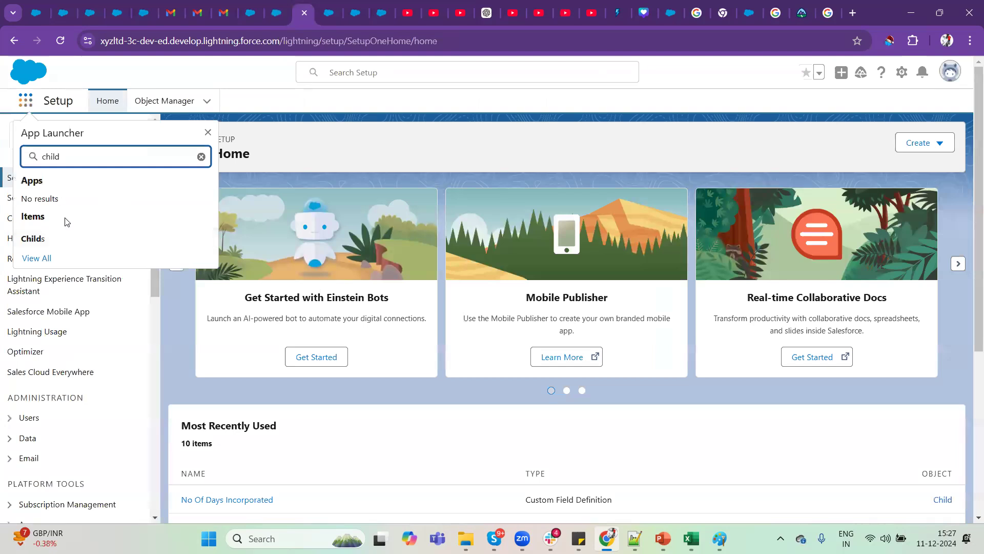
left_click(34, 239)
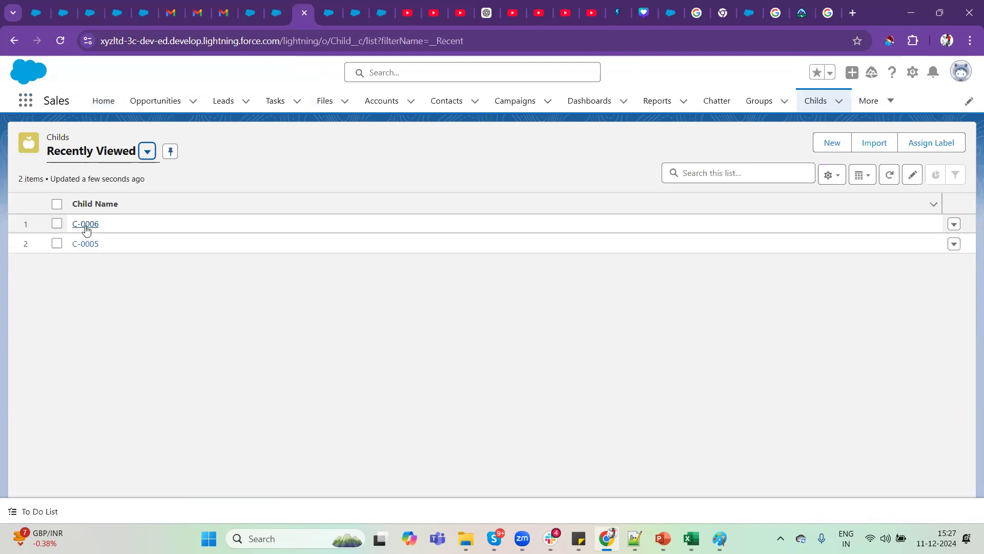
left_click(85, 224)
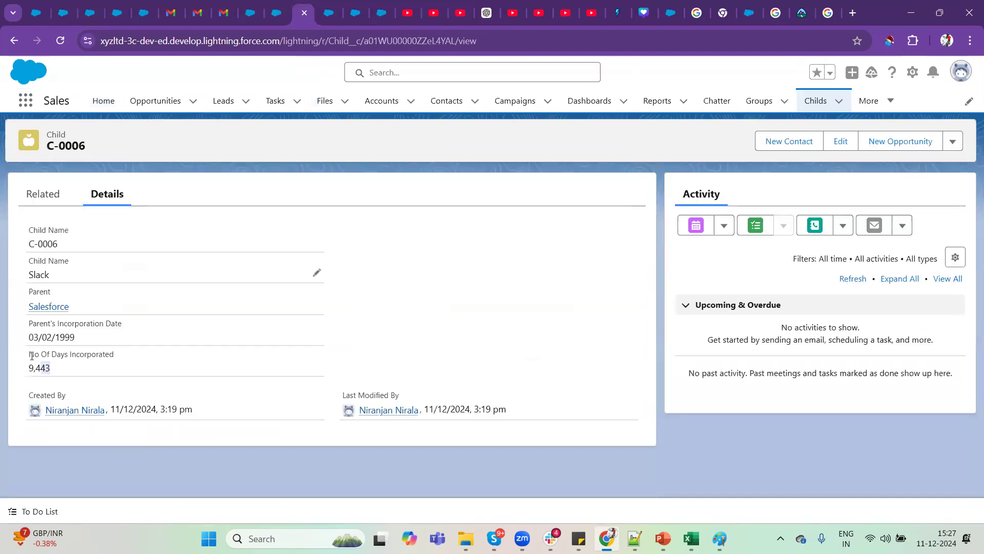
left_click_drag(50, 368, 30, 355)
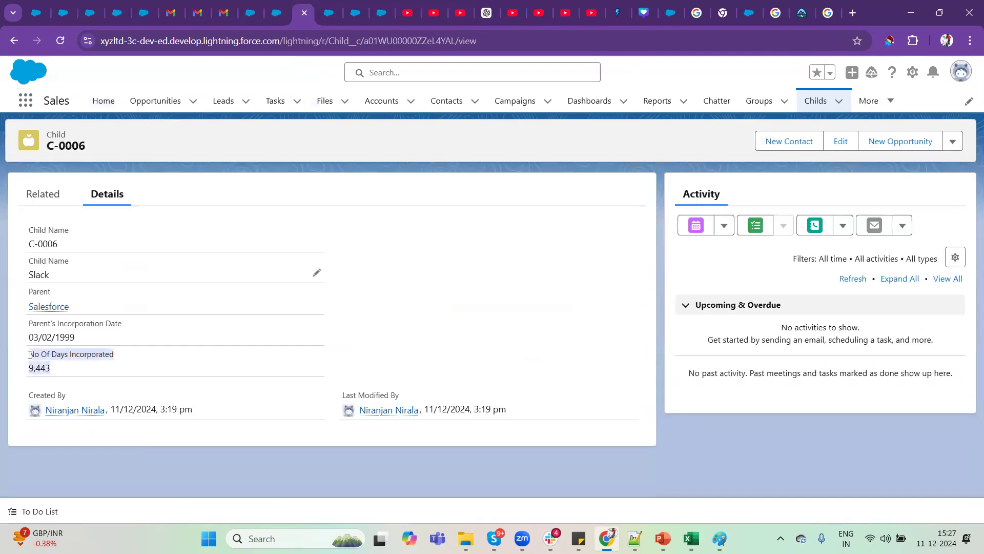
left_click(56, 374)
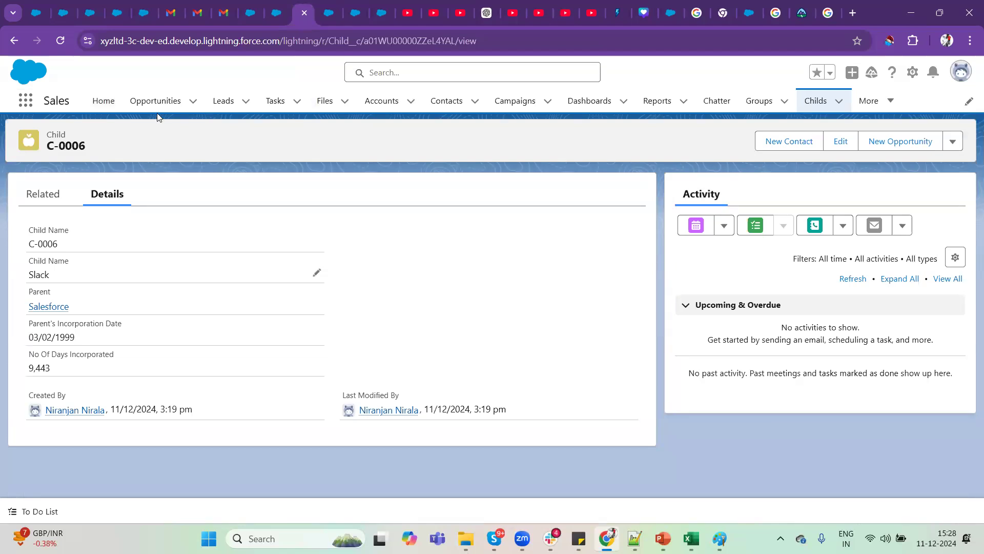
Open the Child's Parent record, Salesforce, and review its related Childs and its Date Of Incorporation.
mouse_move(691, 538)
mouse_move(49, 312)
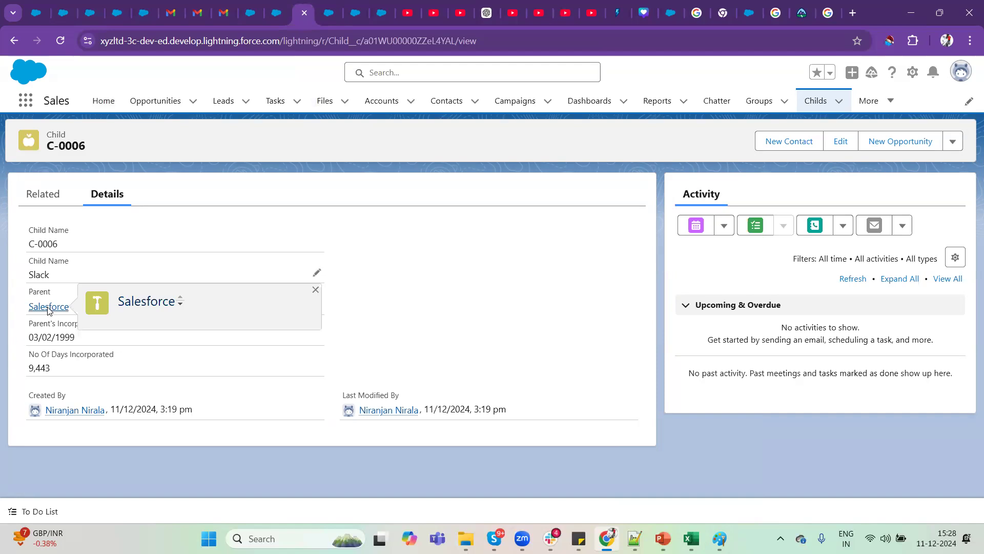
left_click(48, 307)
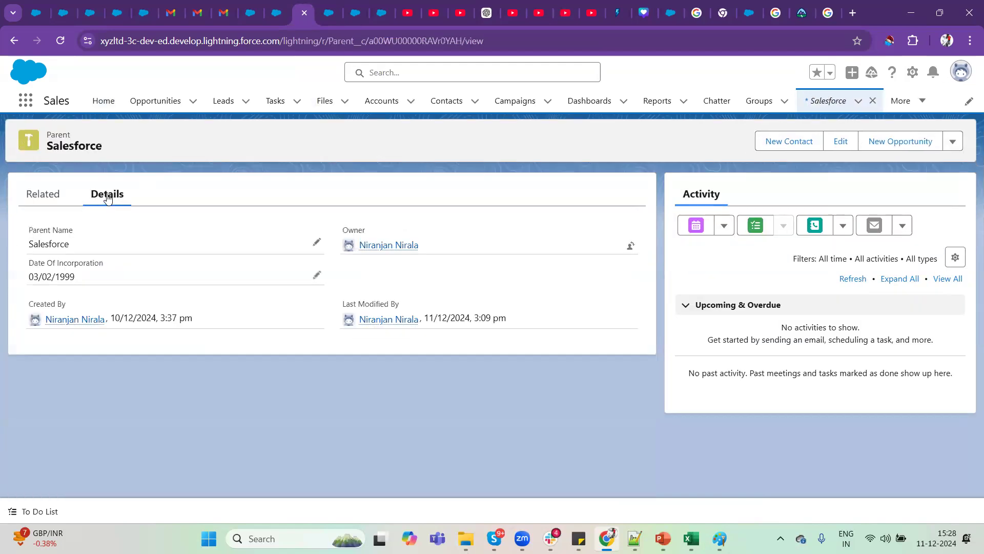
mouse_move(46, 140)
left_mouse_down()
mouse_move(86, 147)
mouse_move(45, 138)
left_mouse_up()
left_click(116, 151)
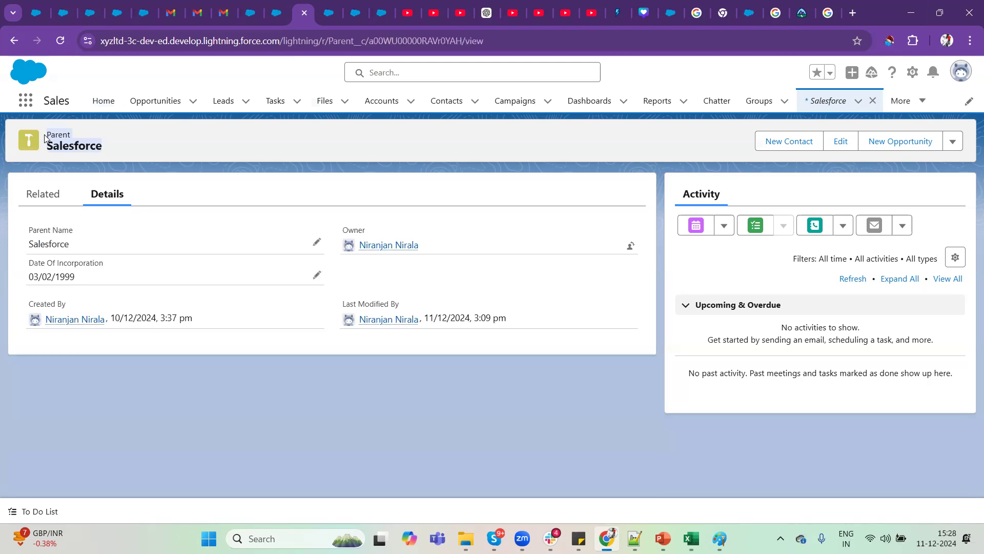
left_click(44, 200)
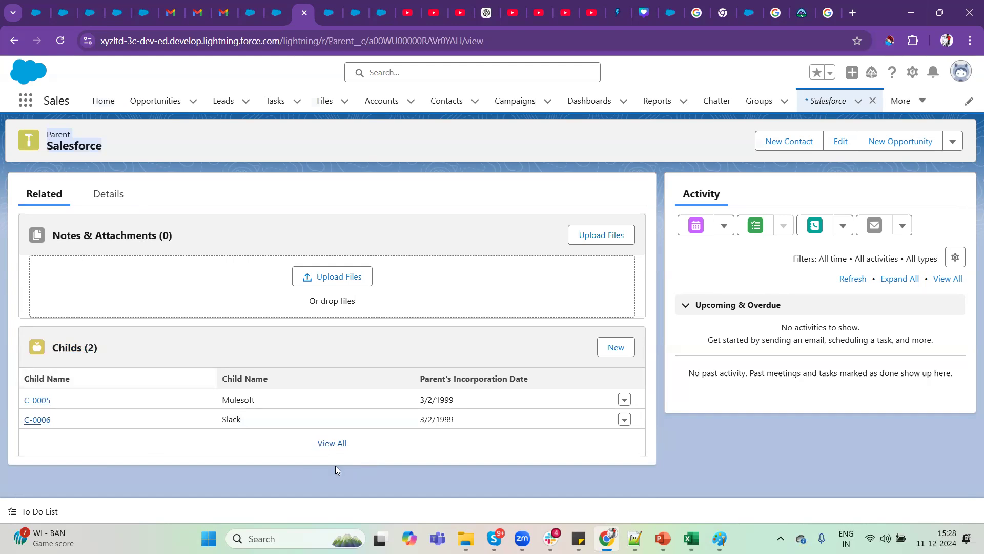
left_click(105, 193)
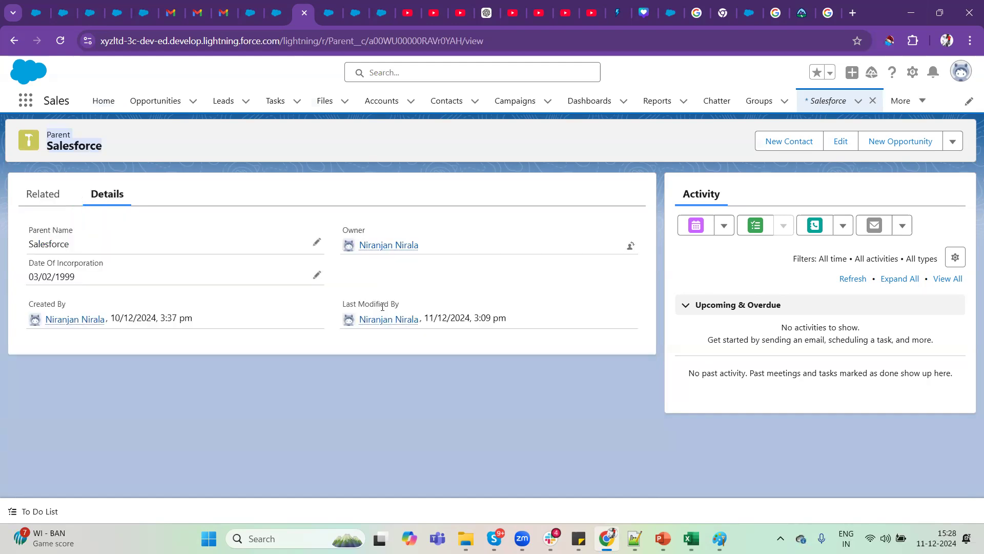
left_click(507, 289)
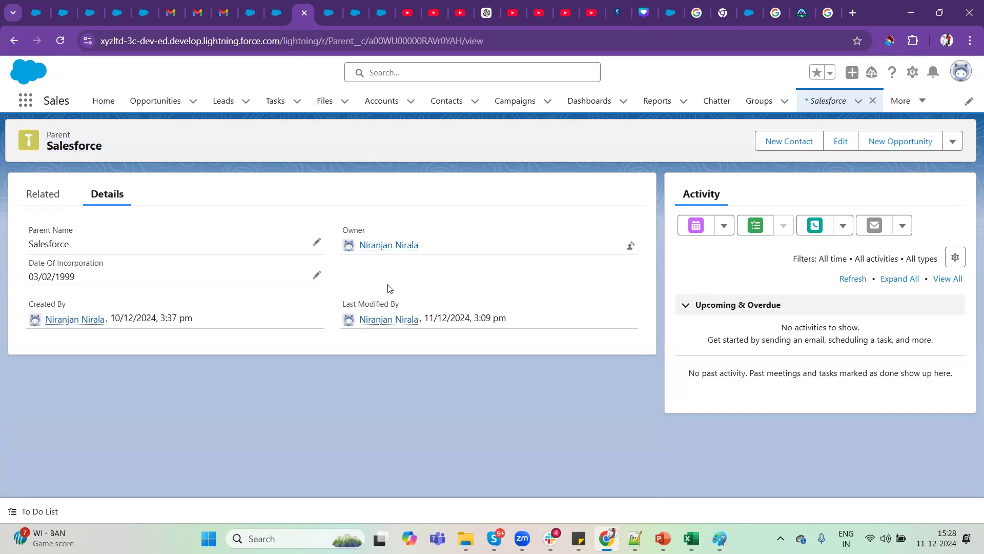
Open the Parent object's setup and start a new custom field with the Roll-Up Summary data type.
left_click(912, 73)
left_click(866, 261)
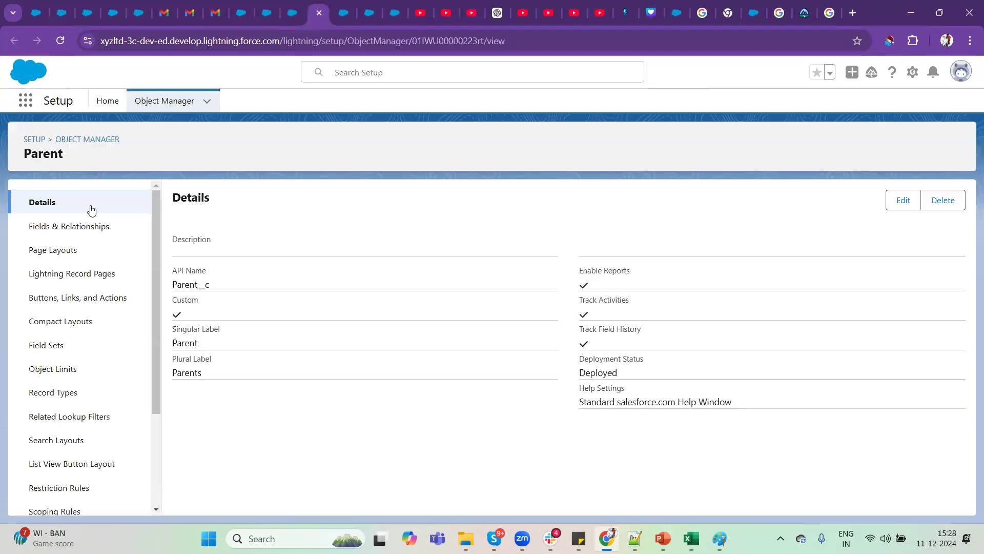
left_click(76, 230)
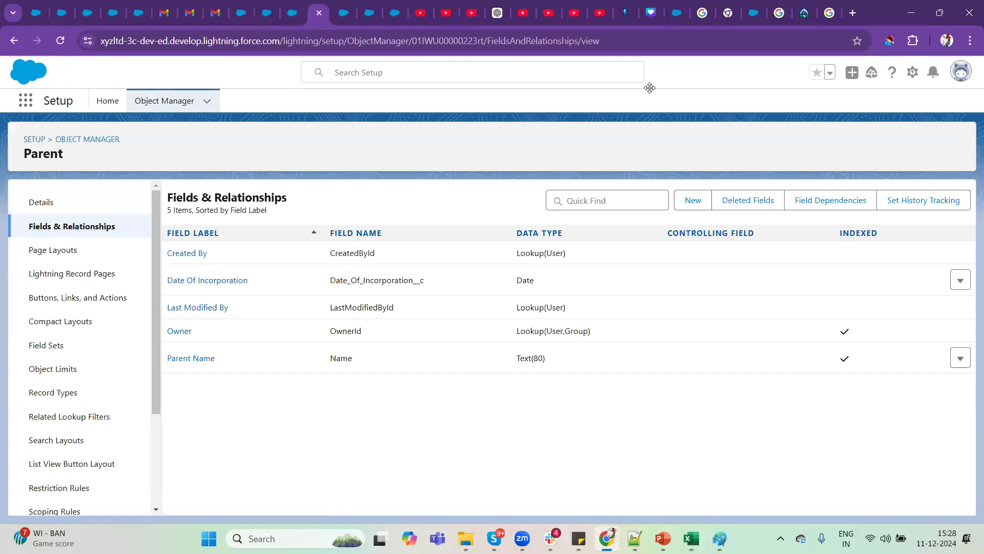
left_click(693, 201)
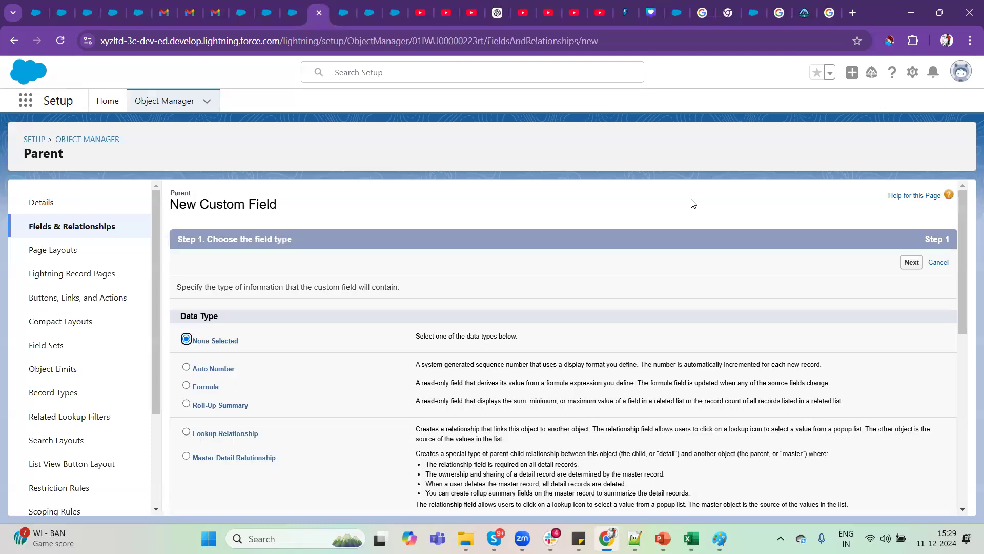
left_click(231, 406)
Examine the Roll-Up Summary description, covering the sum, minimum, maximum and record count of a related list.
left_click_drag(684, 402, 632, 404)
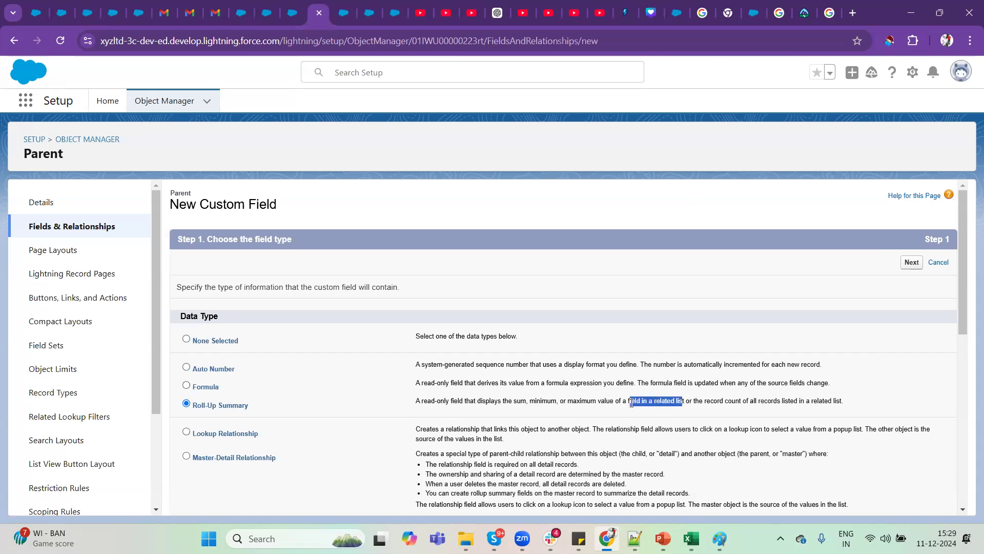
left_click_drag(695, 402, 514, 402)
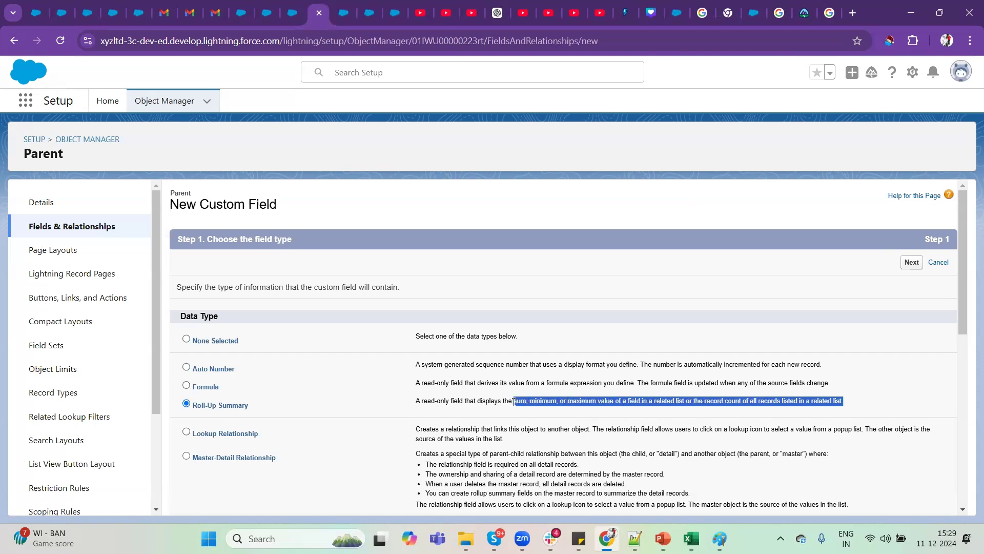
left_click(514, 402)
double_click(517, 402)
double_click(541, 401)
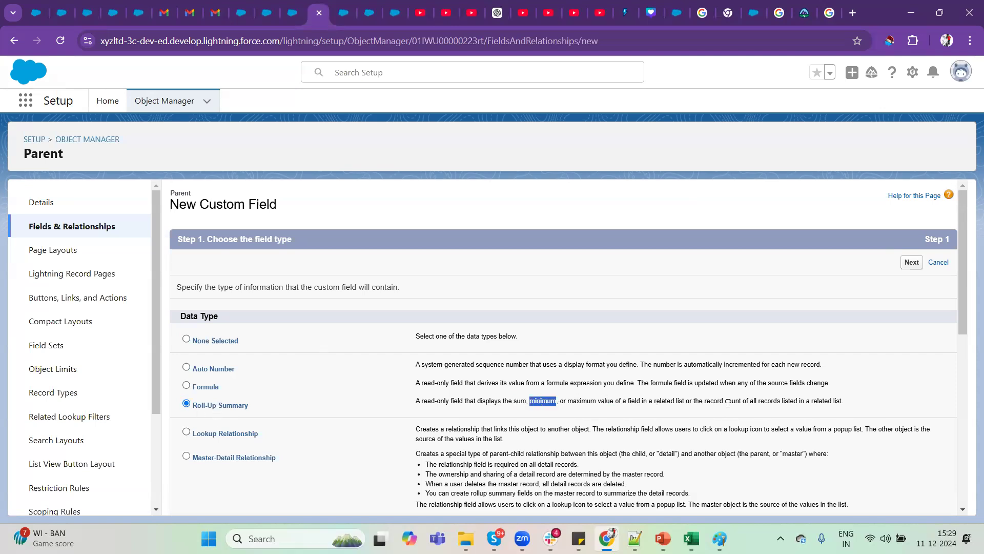
left_click_drag(656, 400, 695, 400)
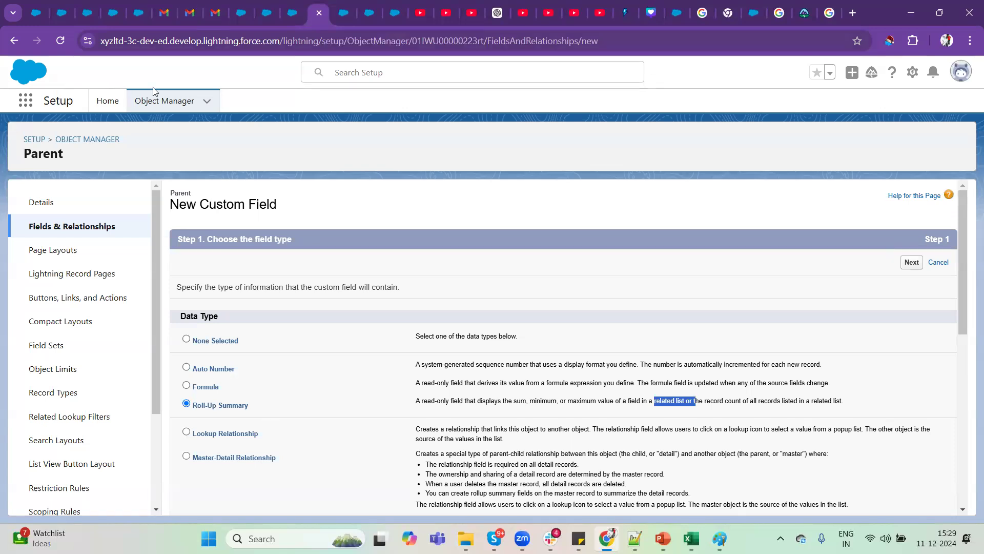
Find the Child object in Object Manager and start a new custom field to check whether Roll-Up Summary is available there.
left_click(160, 101)
left_click(748, 143)
type("child")
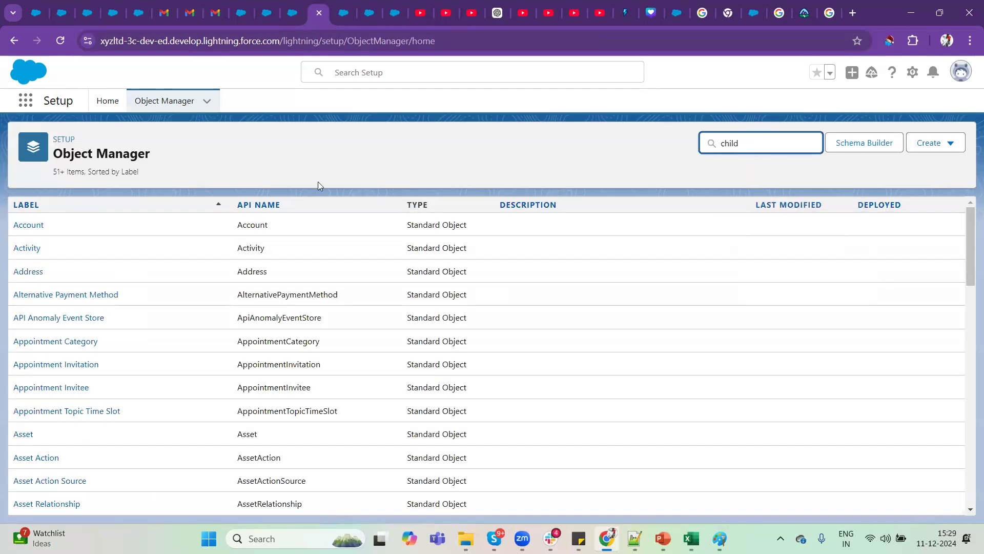
left_click(18, 235)
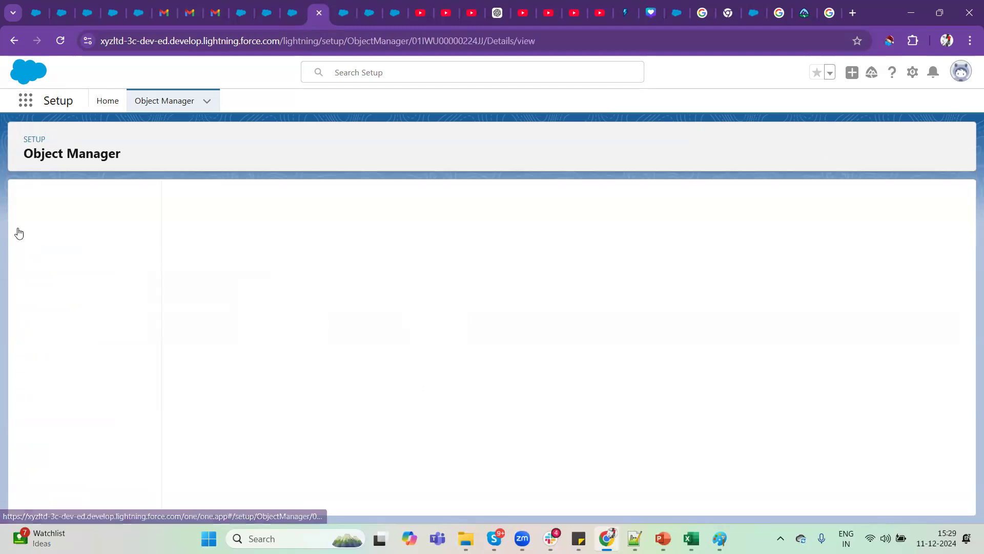
left_click(108, 226)
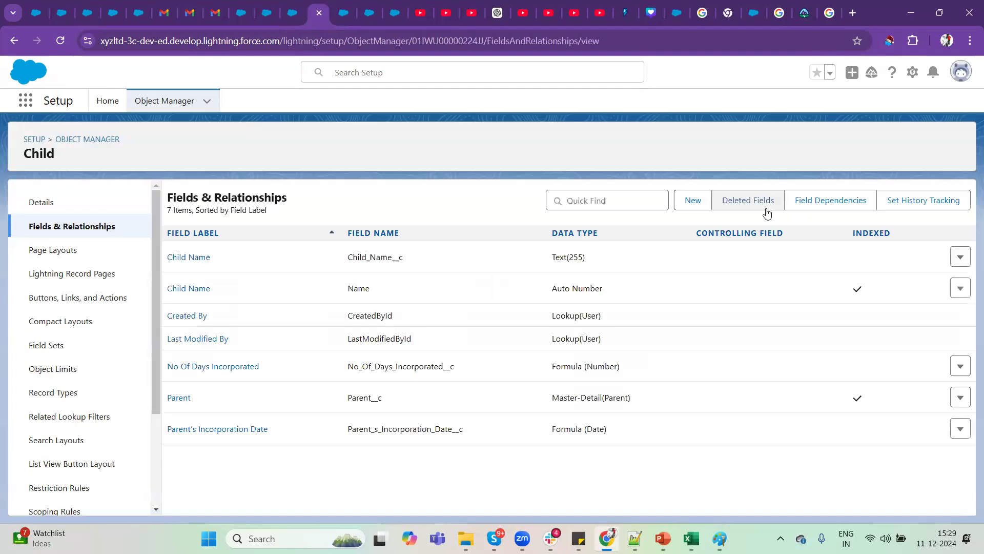
left_click(692, 203)
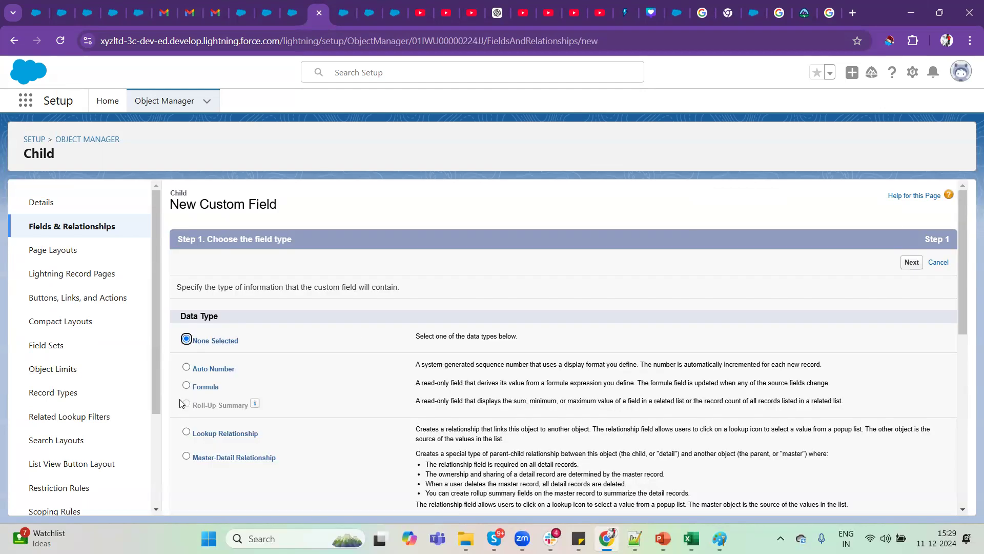
left_click(187, 404)
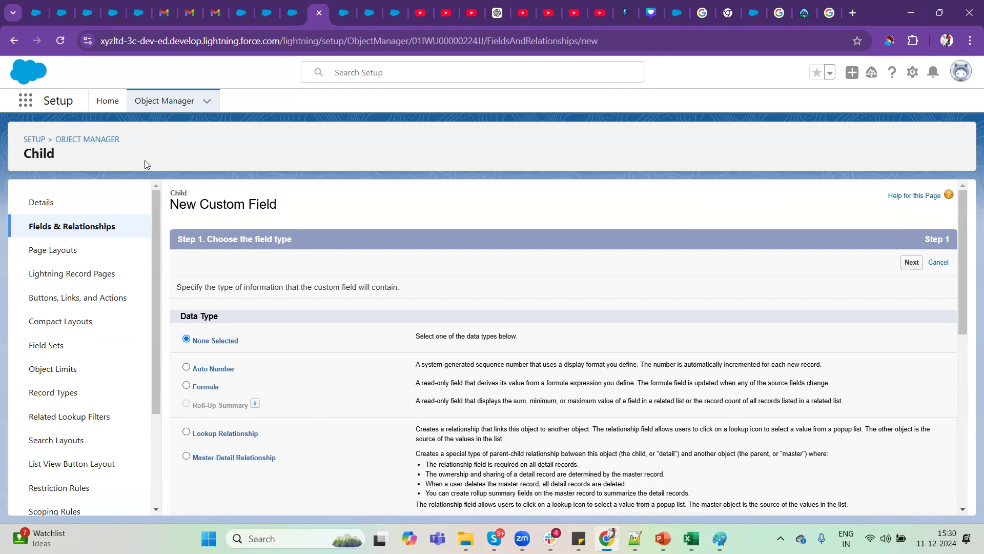
Find the Parent object in Object Manager and start a new Roll-Up Summary field, continuing to its details.
left_click(161, 101)
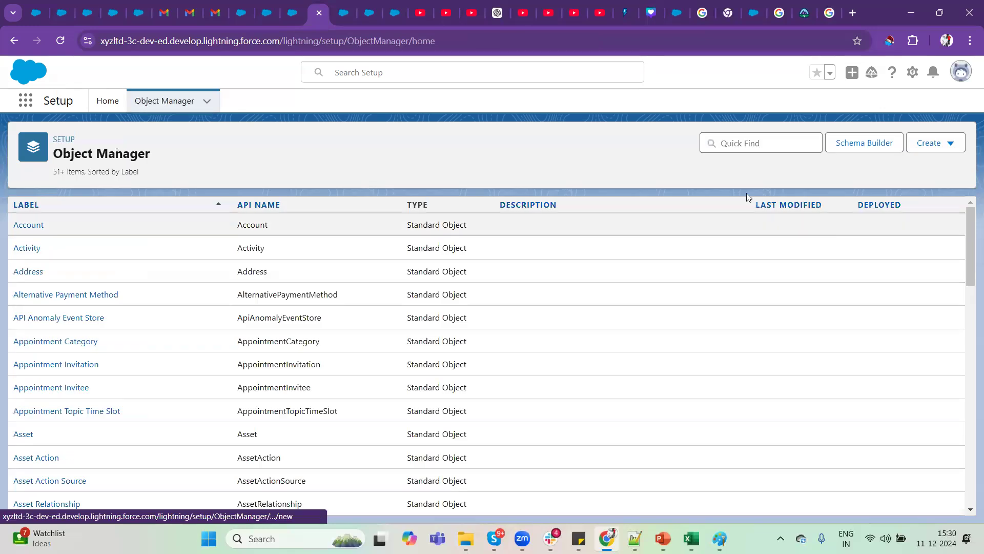
left_click(754, 143)
type("parent")
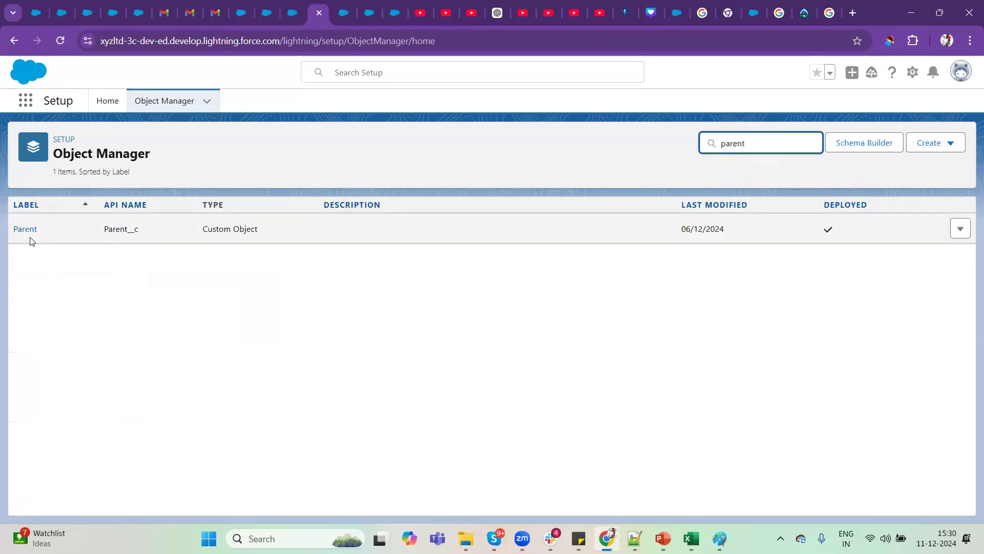
left_click(22, 227)
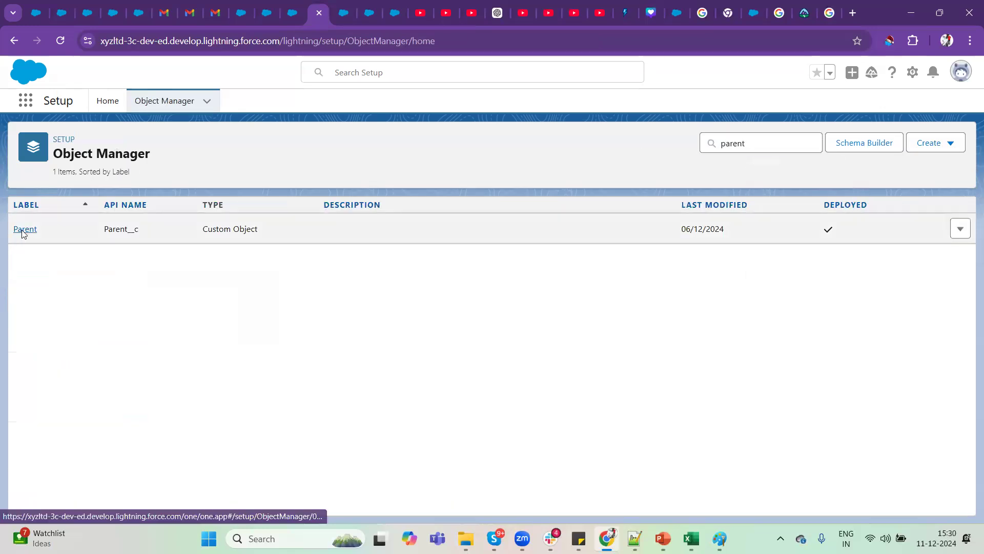
left_click(62, 231)
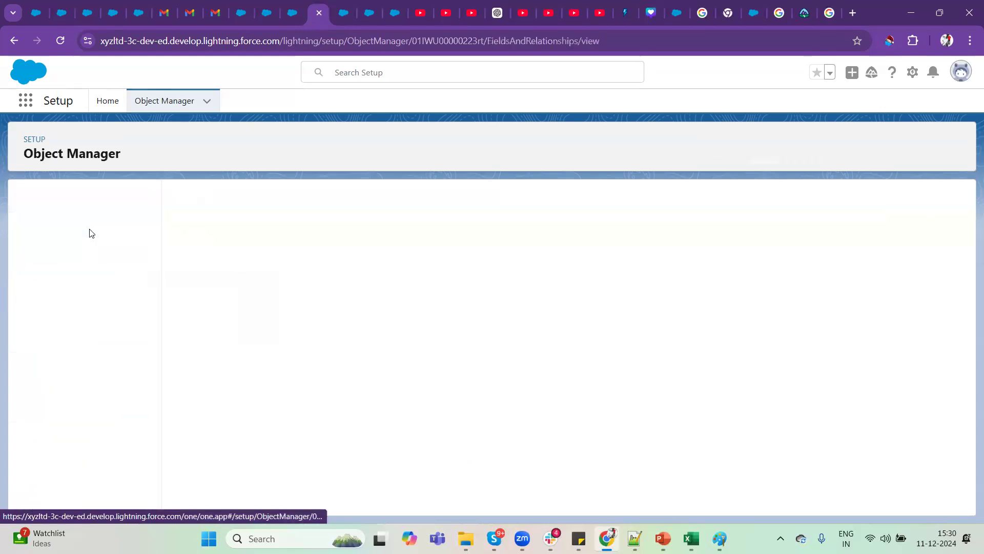
left_click(694, 197)
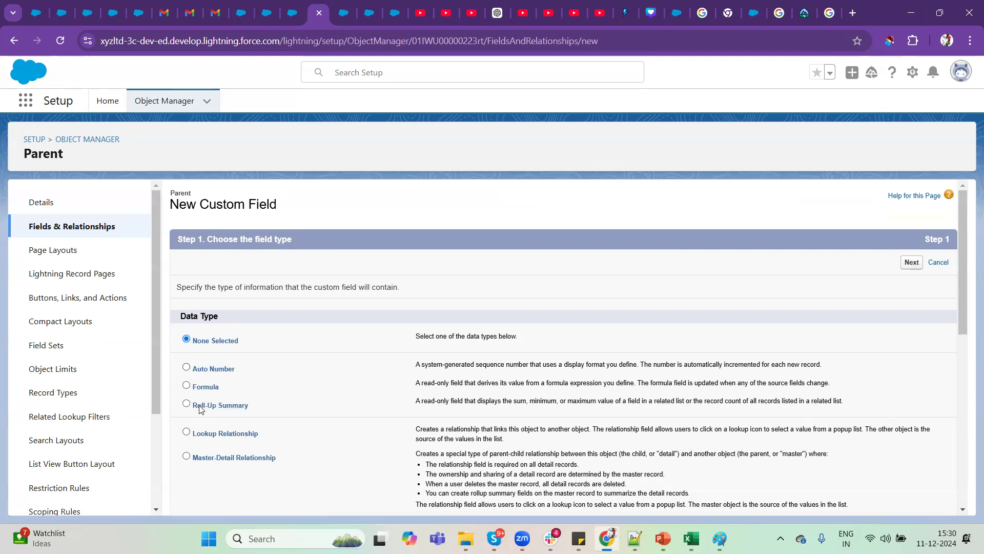
left_click(911, 263)
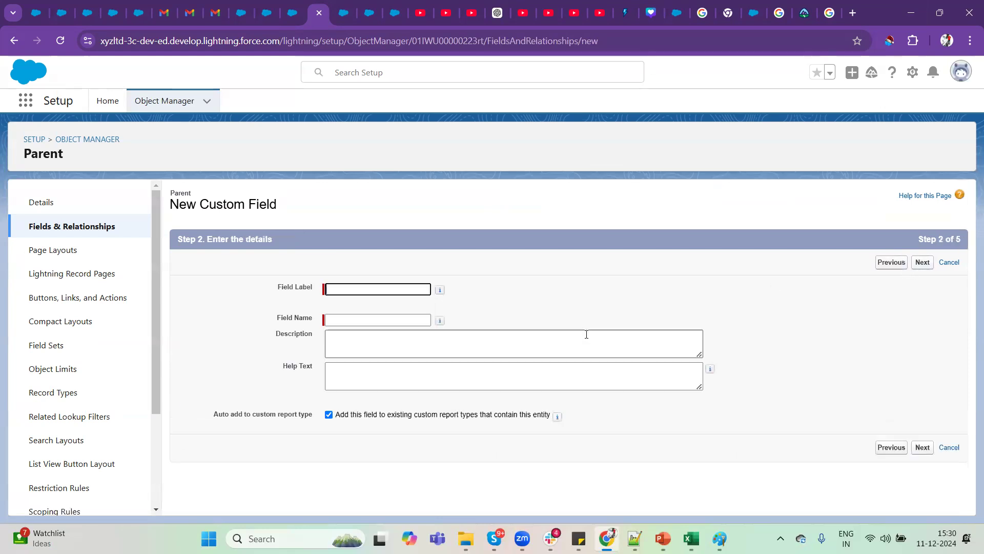
Label the new field Total Childs with the field name Total_Childs and proceed to the summary calculation.
left_click(350, 287)
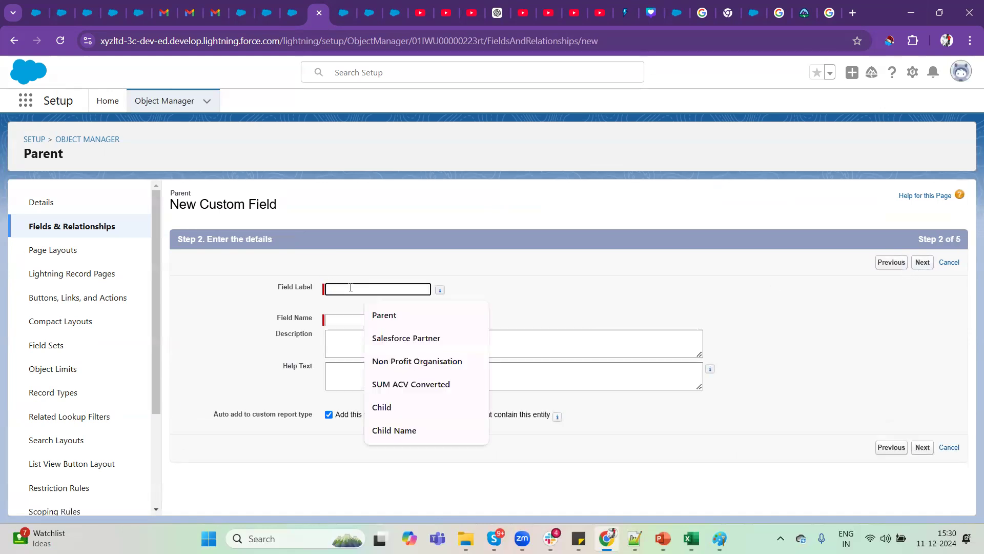
type("Total Childs")
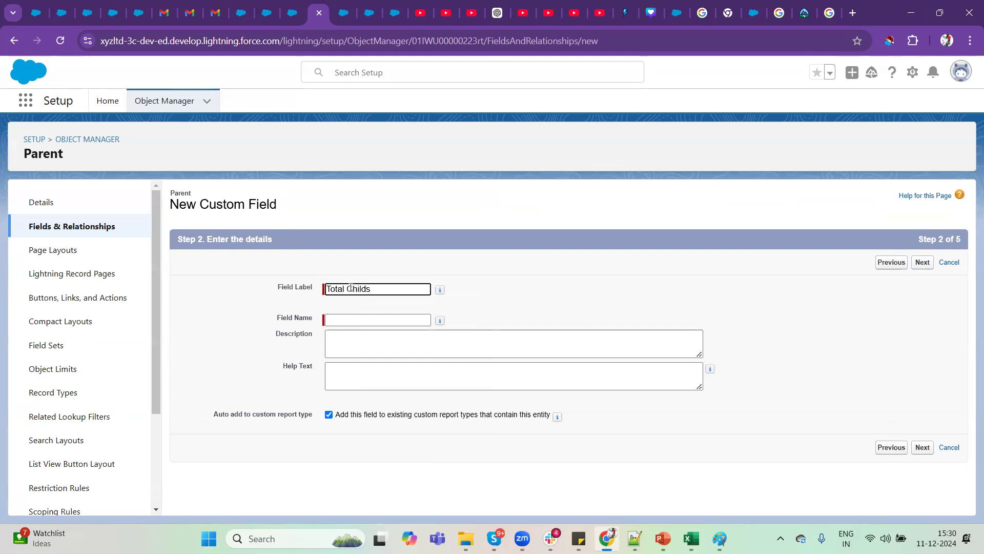
key("Tab")
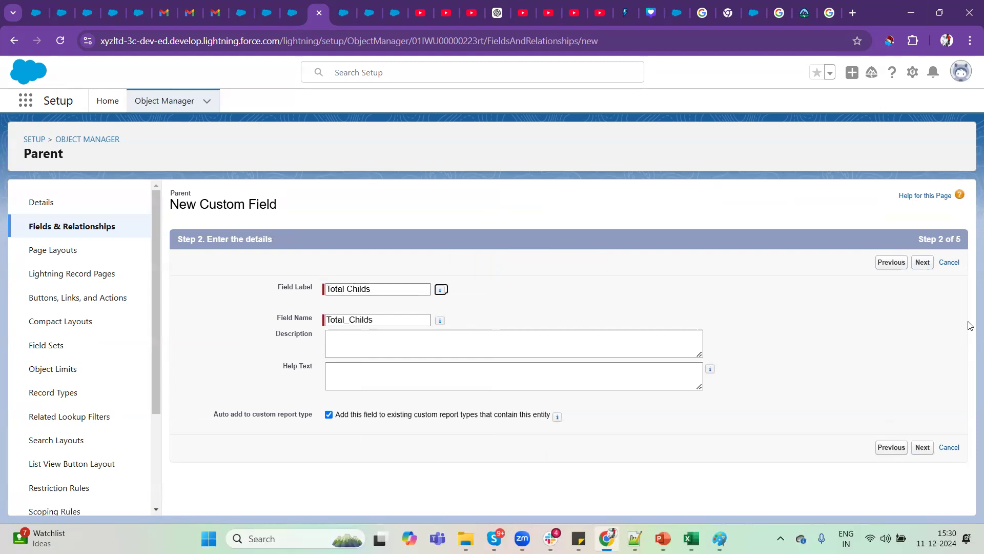
left_click(923, 267)
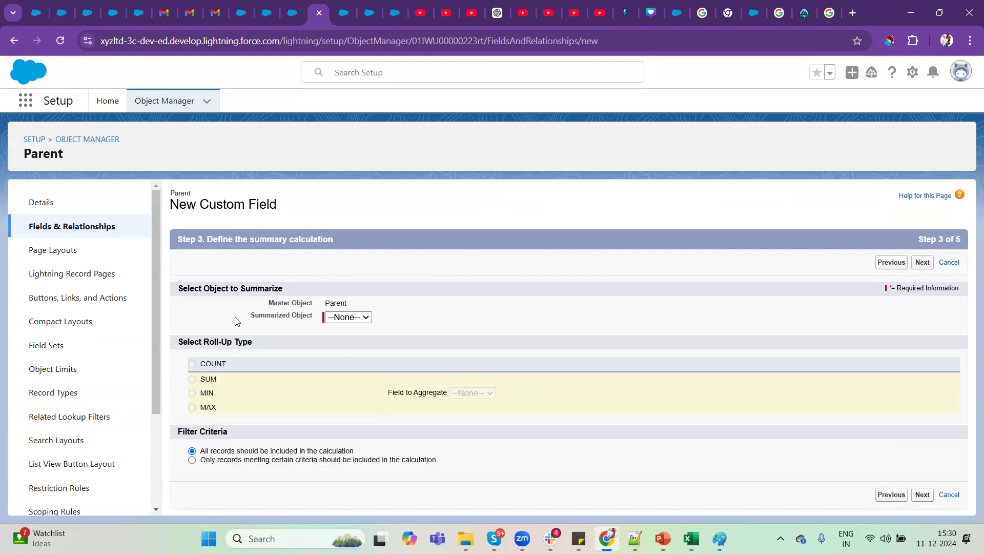
Choose Childs as the summarized object and COUNT as the roll-up type.
left_click_drag(186, 287, 387, 304)
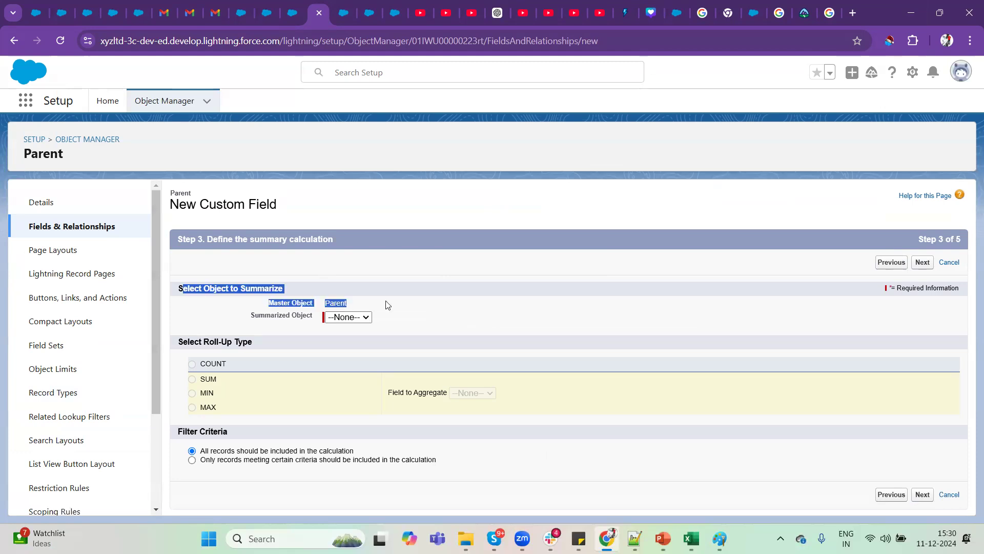
left_click(324, 281)
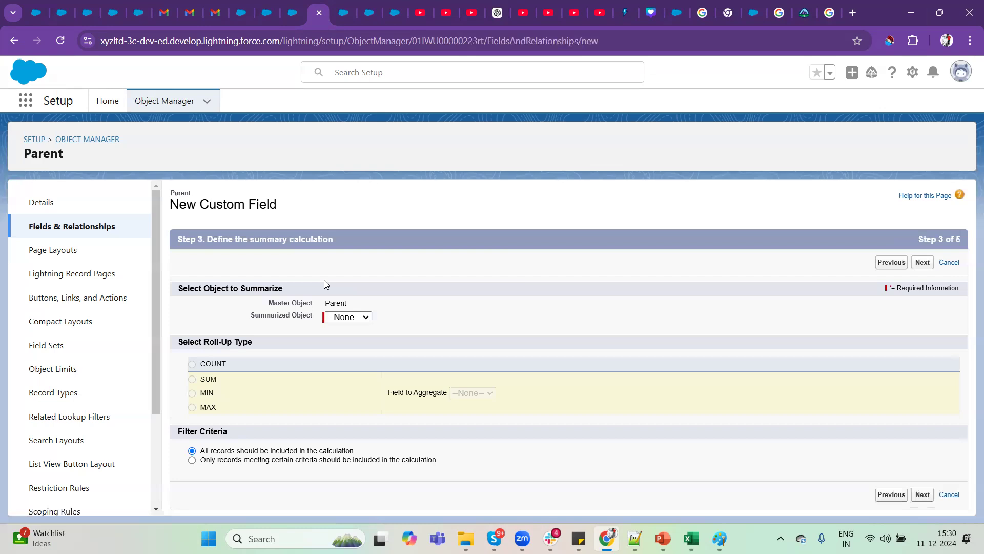
left_click(361, 317)
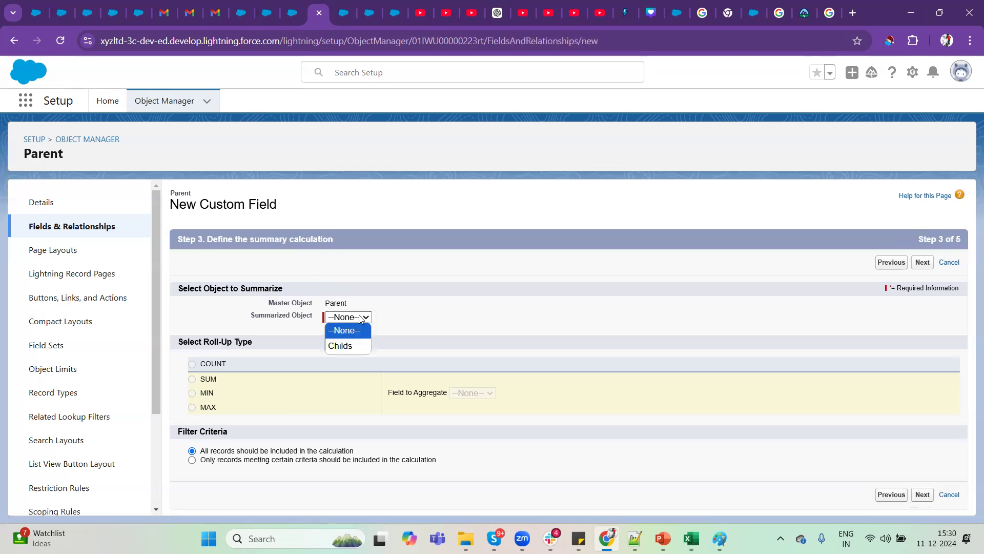
left_click(351, 346)
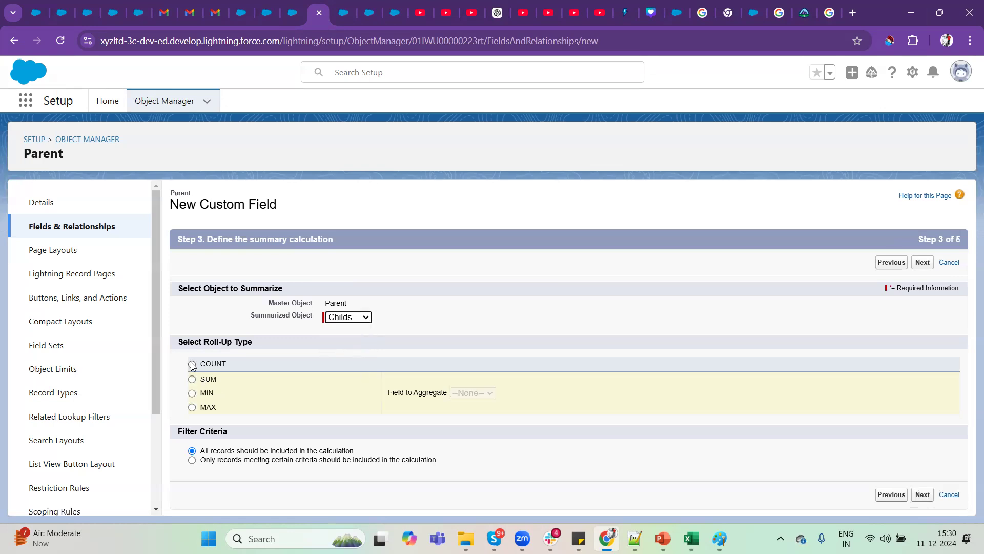
left_click_drag(253, 342, 175, 342)
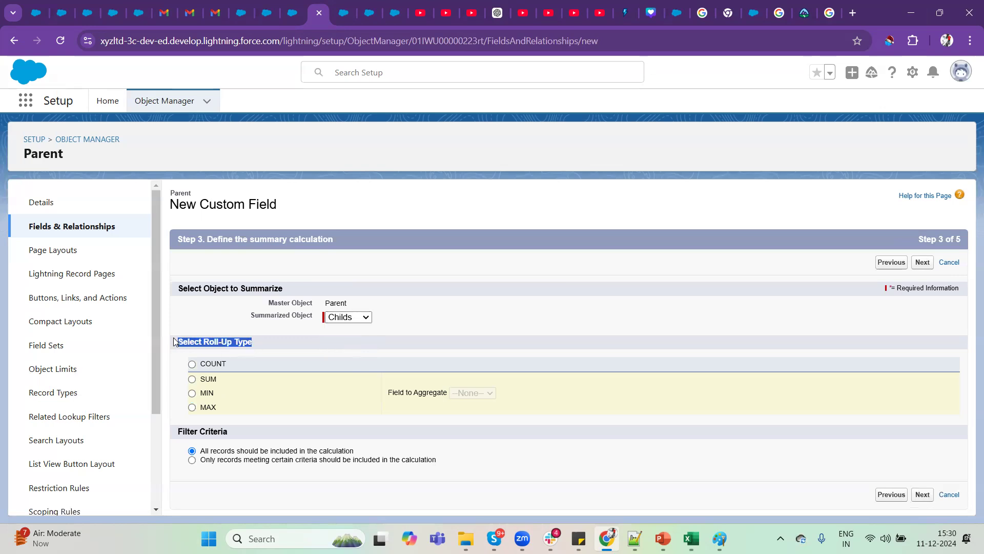
left_click(224, 365)
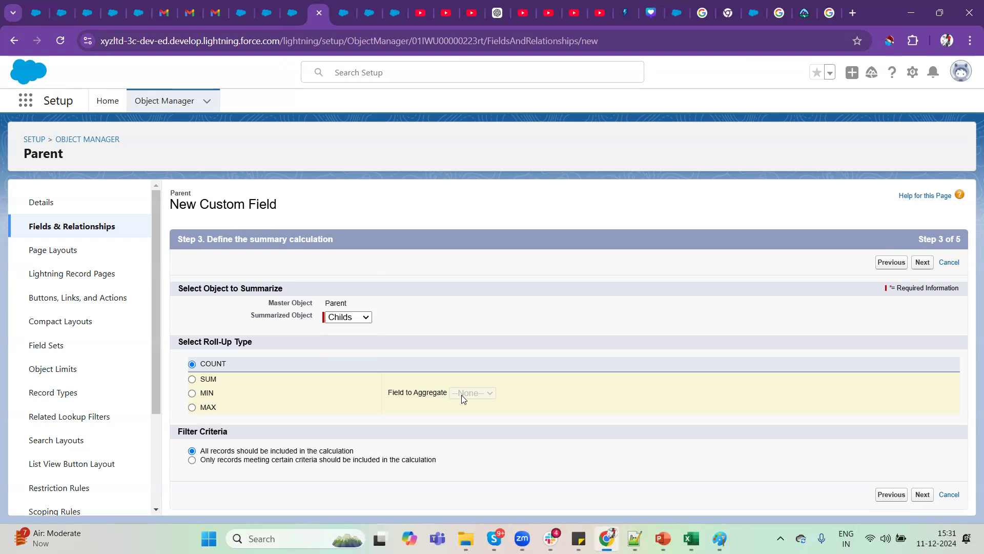
Switch to Paint and draw a down arrow of about 105 × 336 px beside the Parent-to-Child diagram, left of the Child ellipse.
left_click(720, 539)
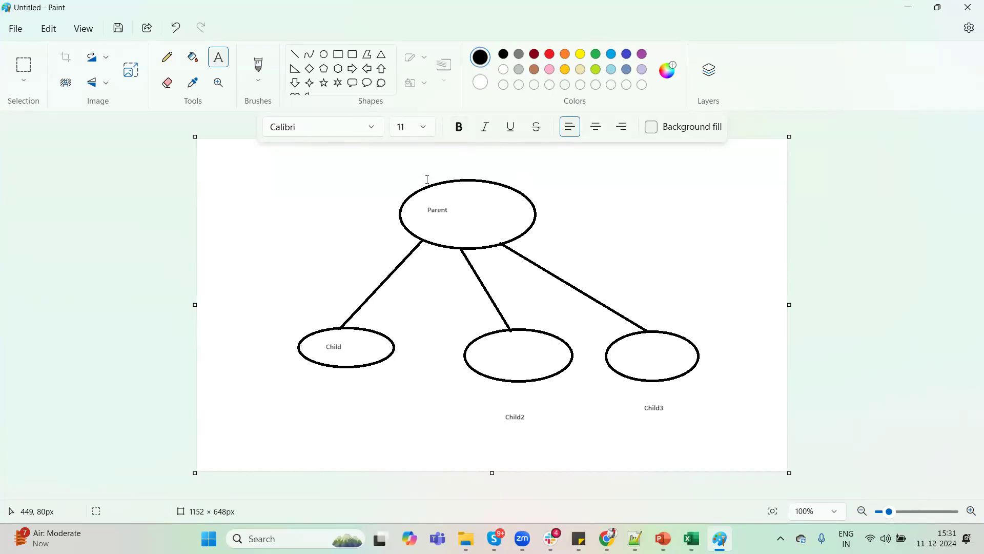
left_click(296, 55)
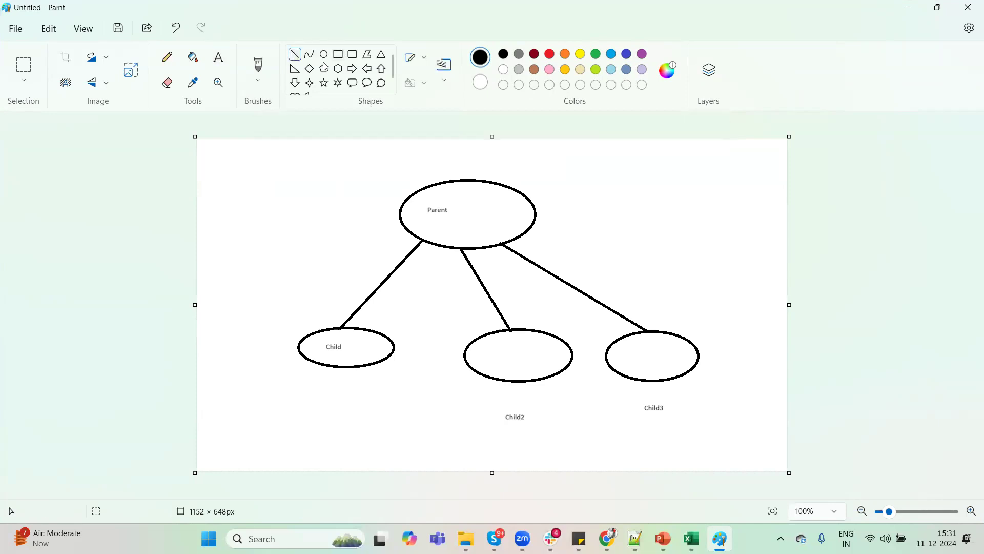
left_click(296, 84)
left_click_drag(219, 178, 273, 351)
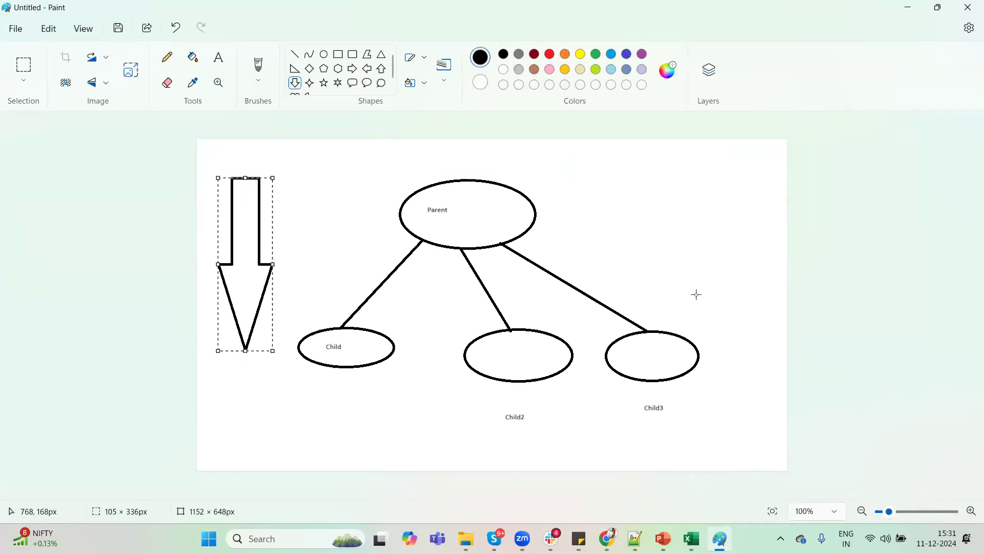
left_click(735, 349)
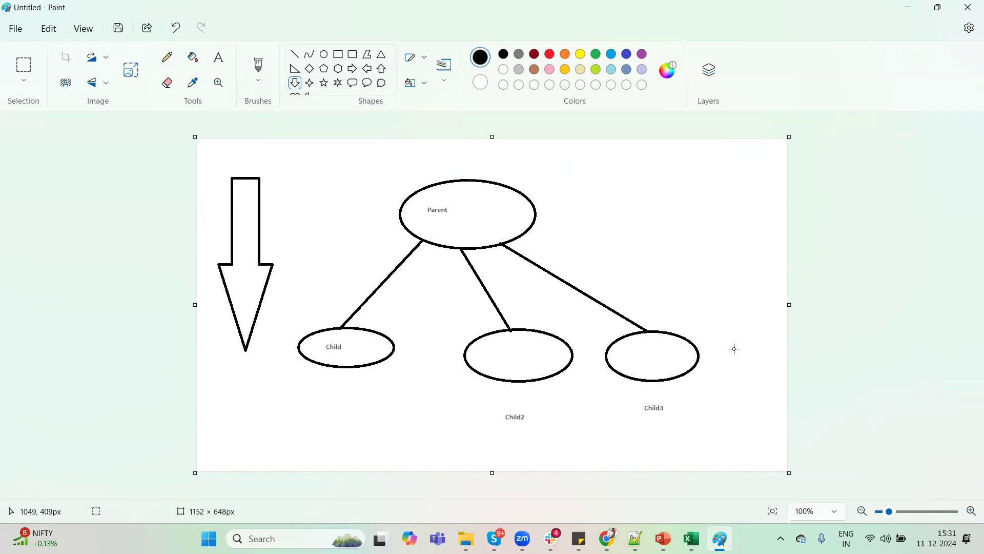
Draw an up arrow of about 101 × 303 px on the diagram's right side, beside the Child3 ellipse.
left_click(382, 68)
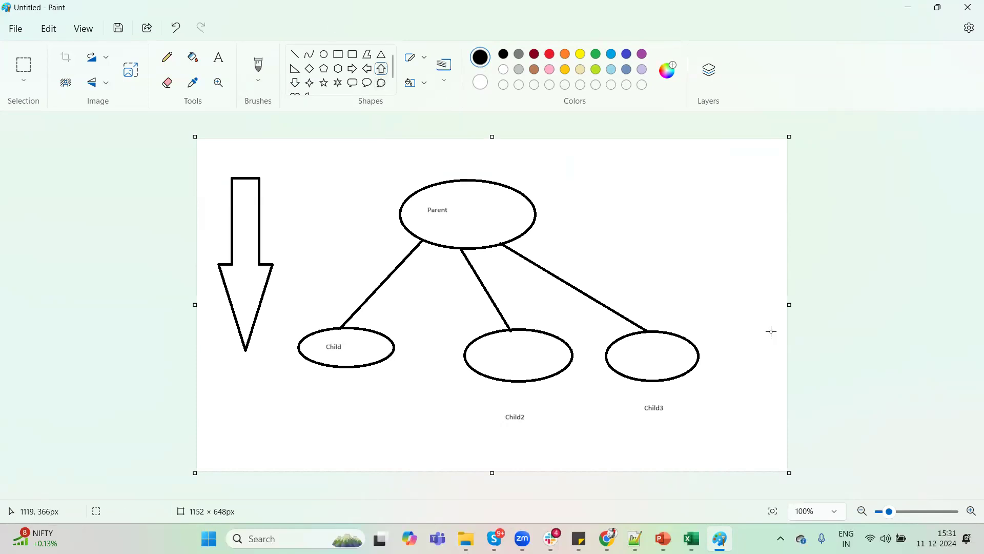
left_click_drag(736, 352, 682, 194)
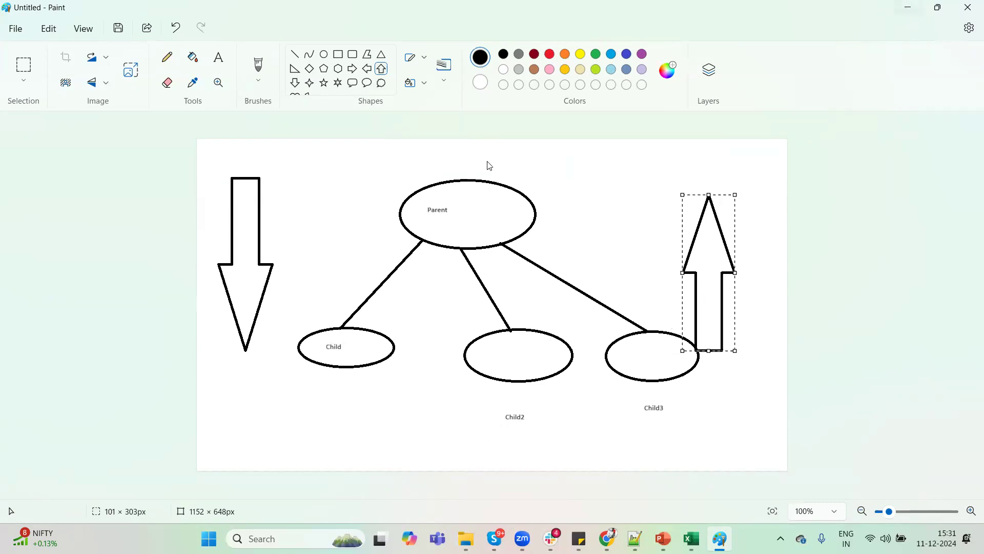
Switch to the roll-up type options in Salesforce to review them, and return to the Paint diagram.
key("alt+Tab")
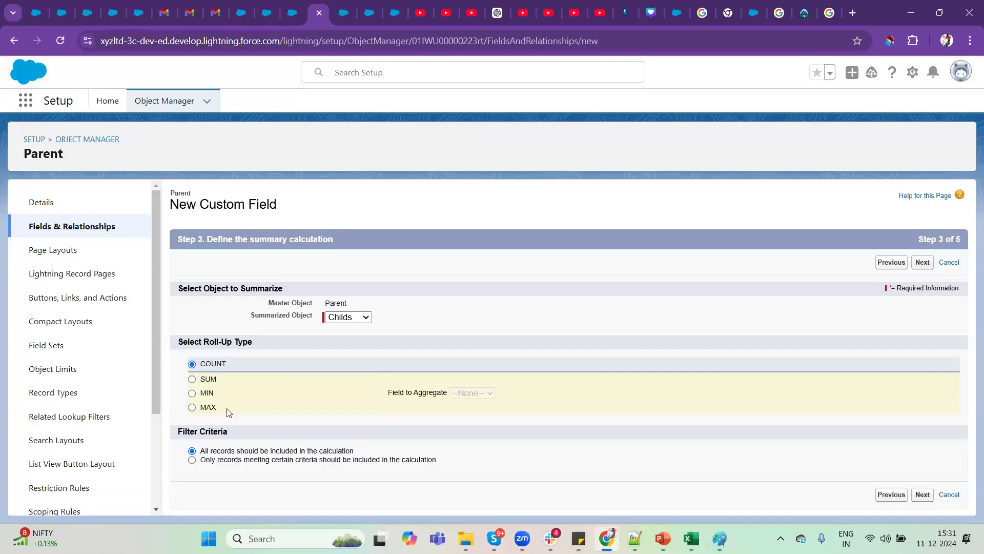
key("super+Tab")
left_click(380, 87)
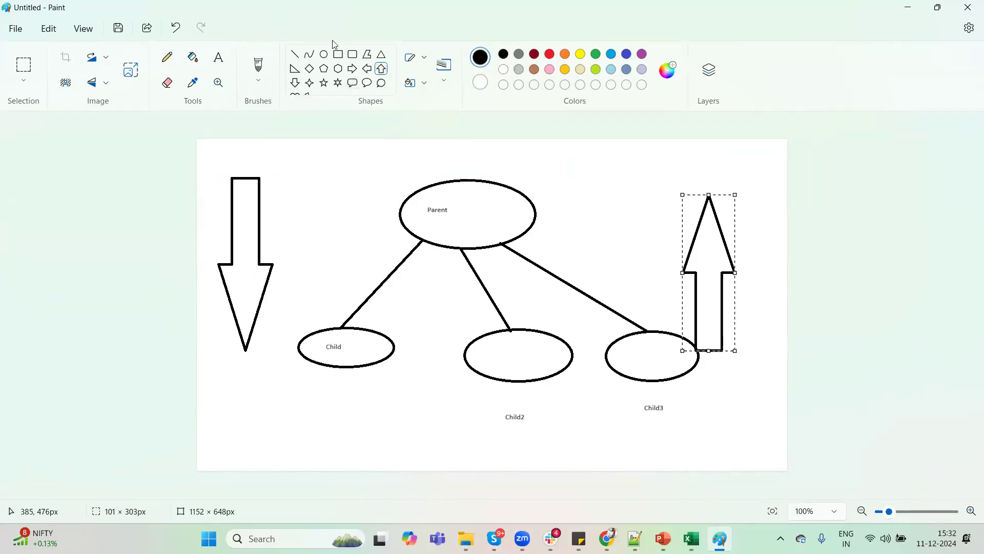
Add the text label 10LPA below the Child ellipse.
left_click(324, 53)
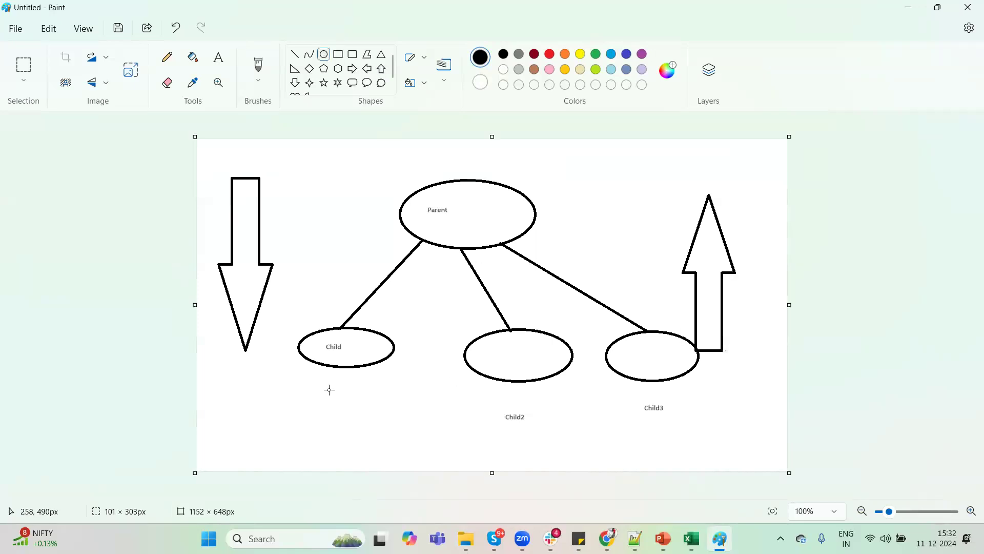
left_click(213, 64)
left_click_drag(292, 386, 408, 428)
type("LP")
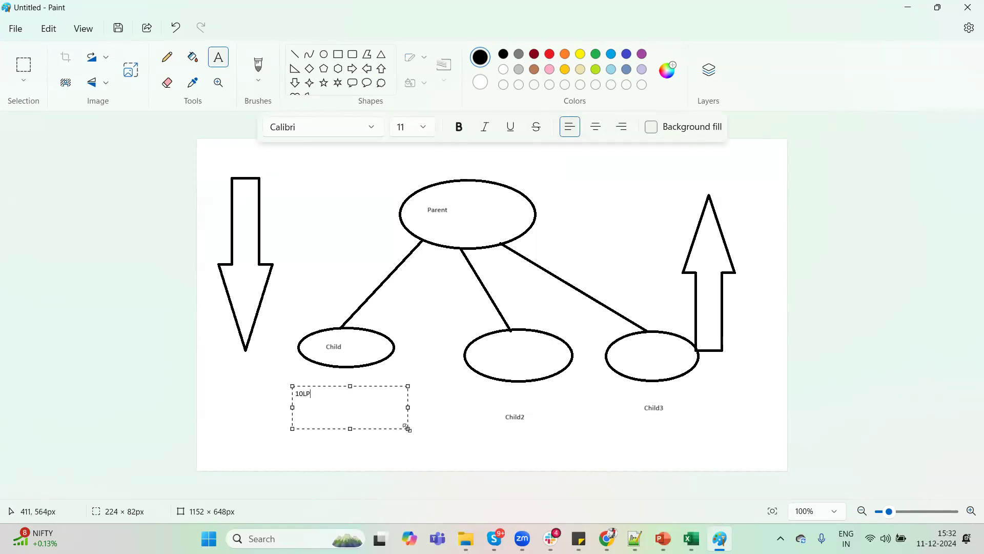
type("A")
Add the text label 5lpa beneath the Child2 caption.
left_click(502, 435)
left_click_drag(492, 427, 600, 454)
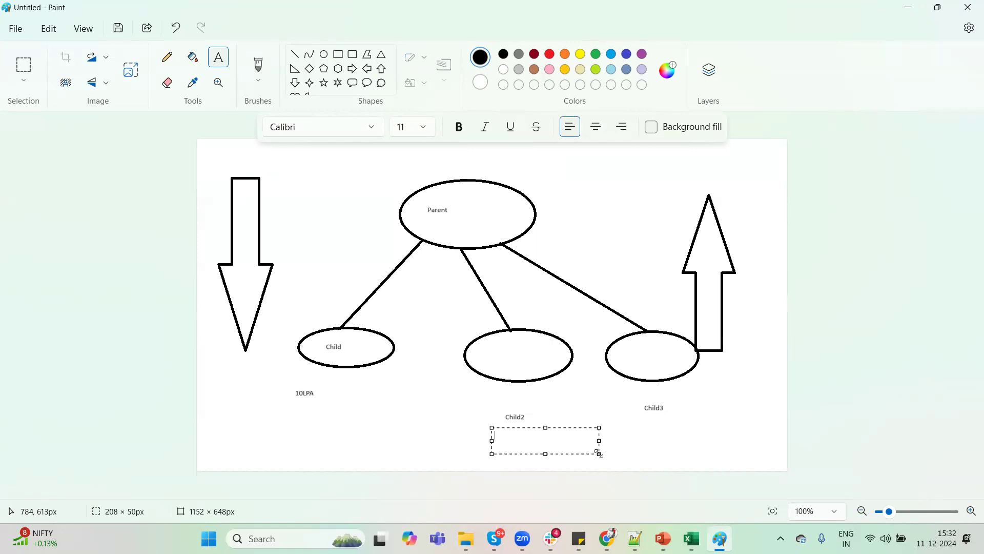
type("5lpa")
Add the text label 45lpa beneath the Child3 caption.
left_click(635, 433)
left_click_drag(632, 421, 706, 444)
type("45lpa")
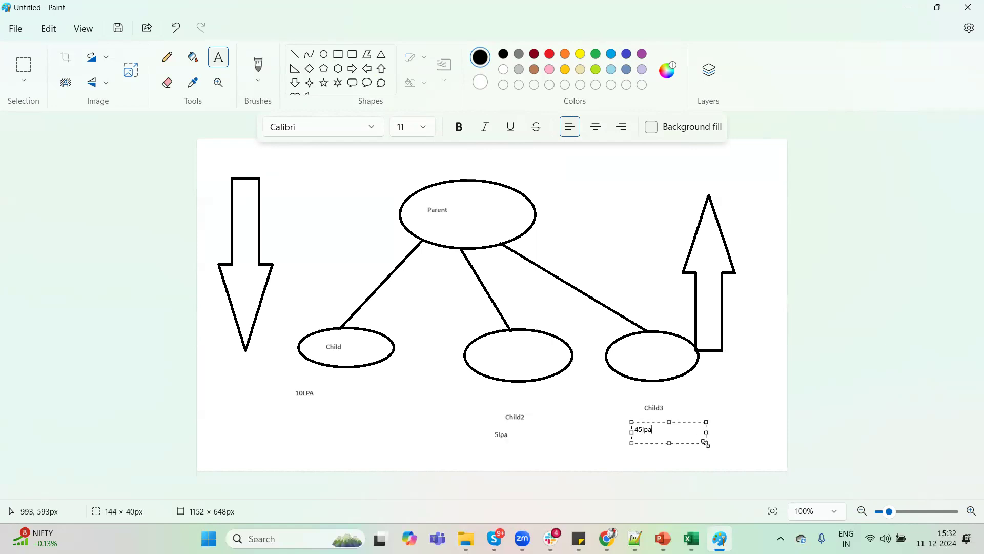
left_click(545, 398)
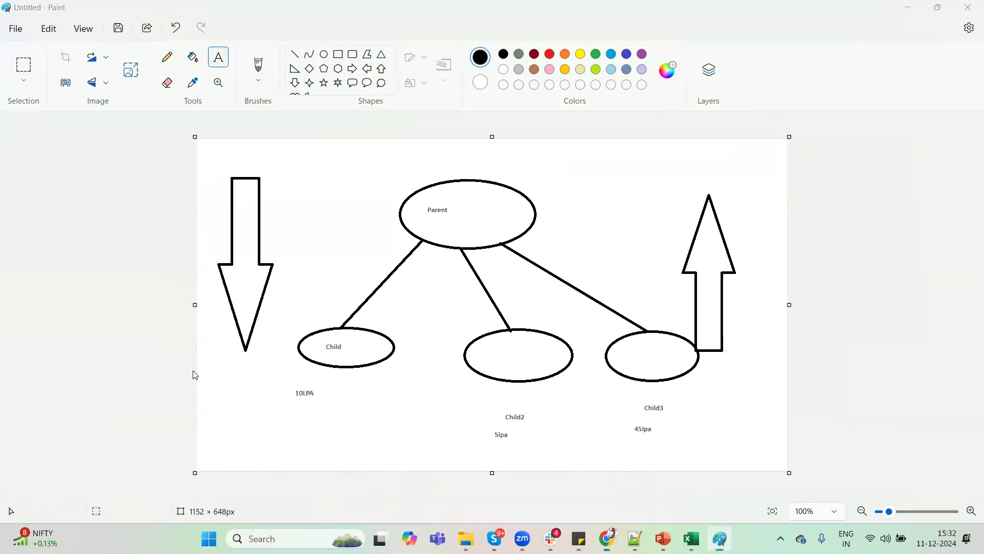
Switch to Salesforce and restrict the roll-up calculation to only records meeting certain criteria.
key("alt+Tab")
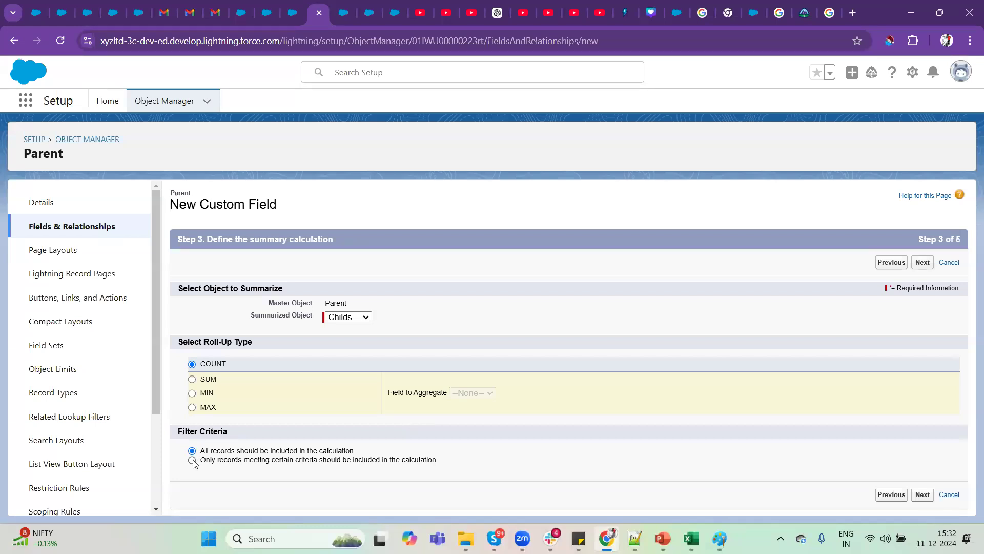
left_click_drag(175, 432, 243, 434)
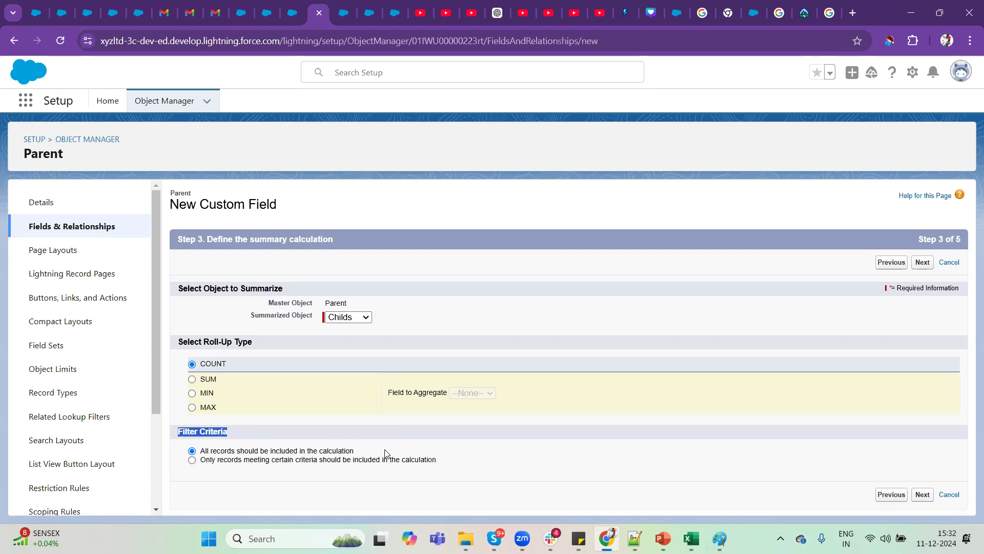
left_click(191, 461)
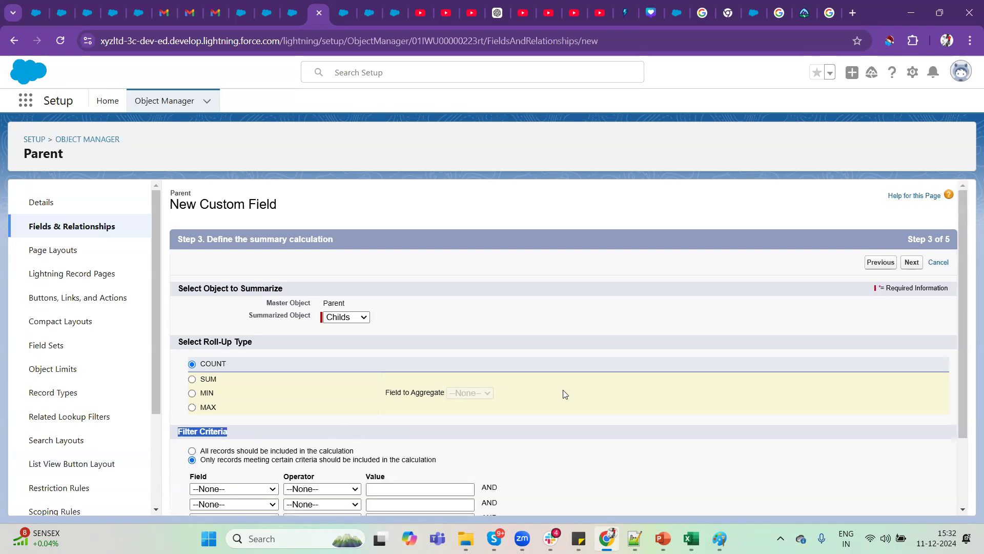
scroll(562, 393, "down", 2)
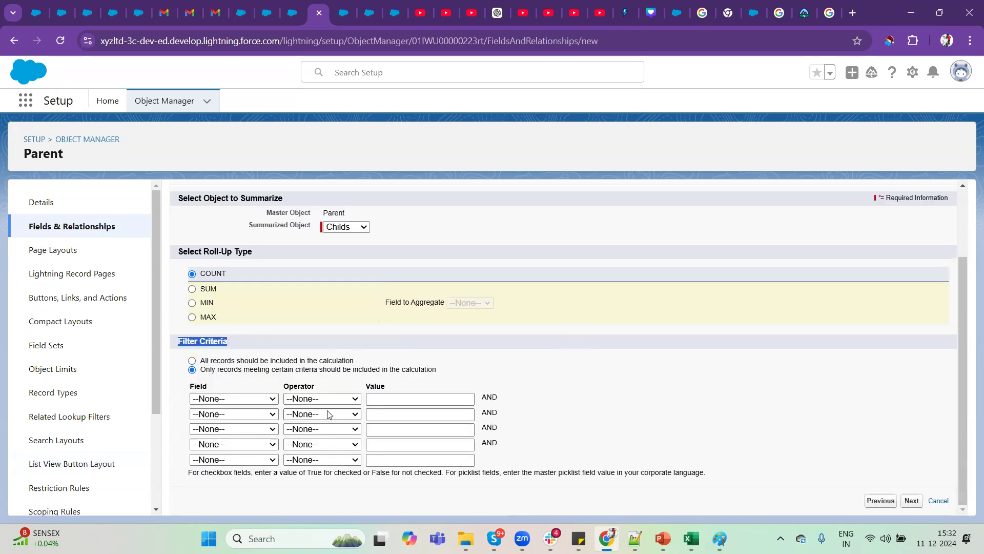
Define the first roll-up filter criterion as Child Name not equal to Slack.
left_click(270, 400)
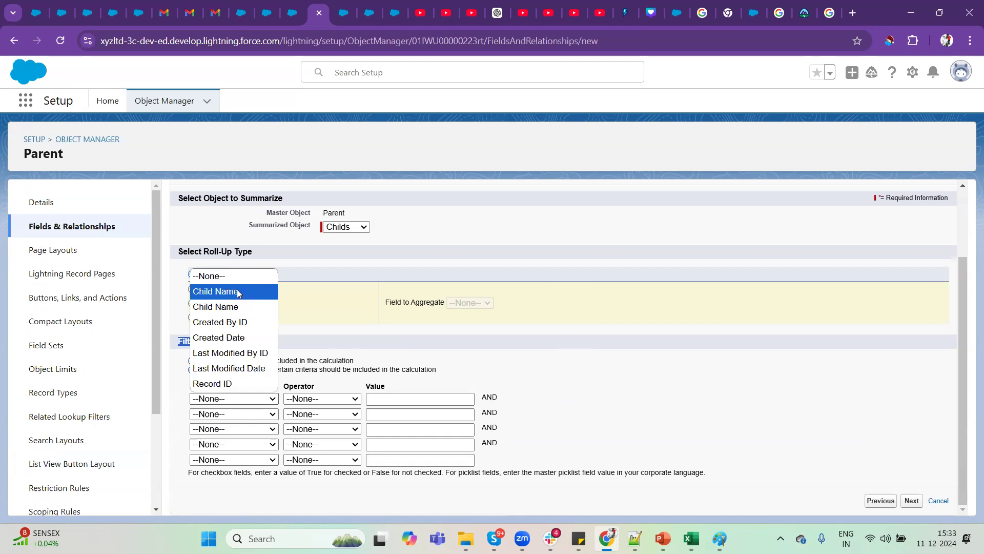
left_click(231, 292)
left_click(252, 401)
left_click(239, 298)
left_click(347, 399)
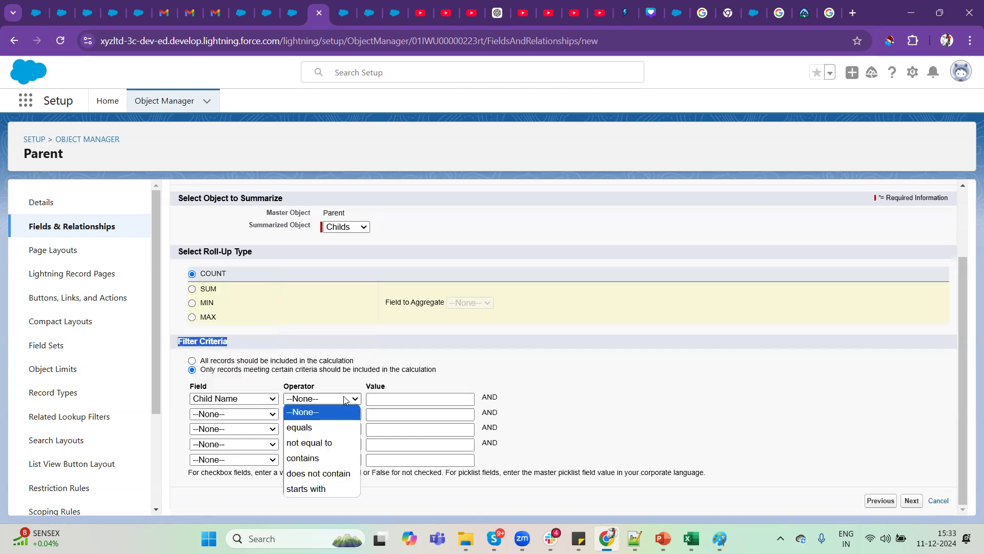
left_click(309, 443)
left_click(406, 414)
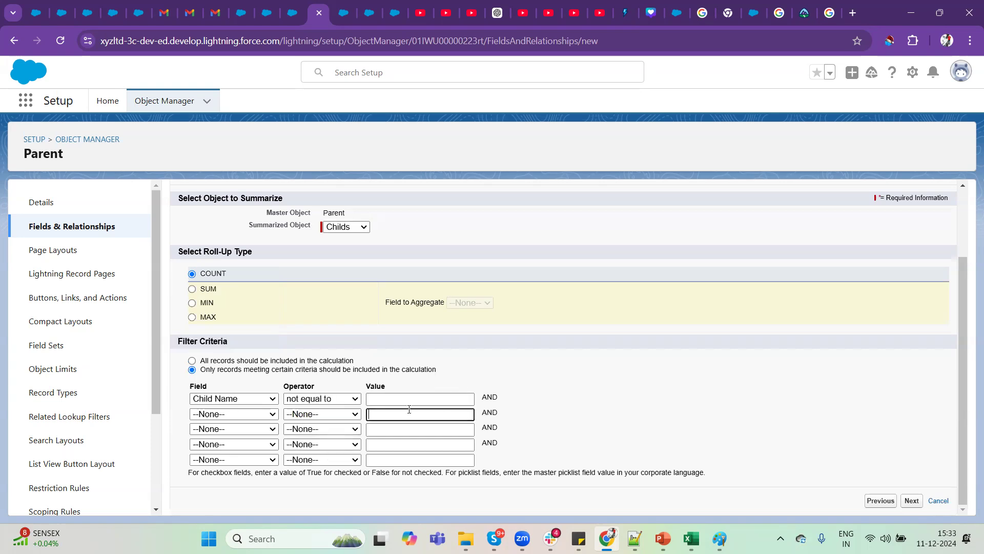
left_click(399, 400)
type("Slack")
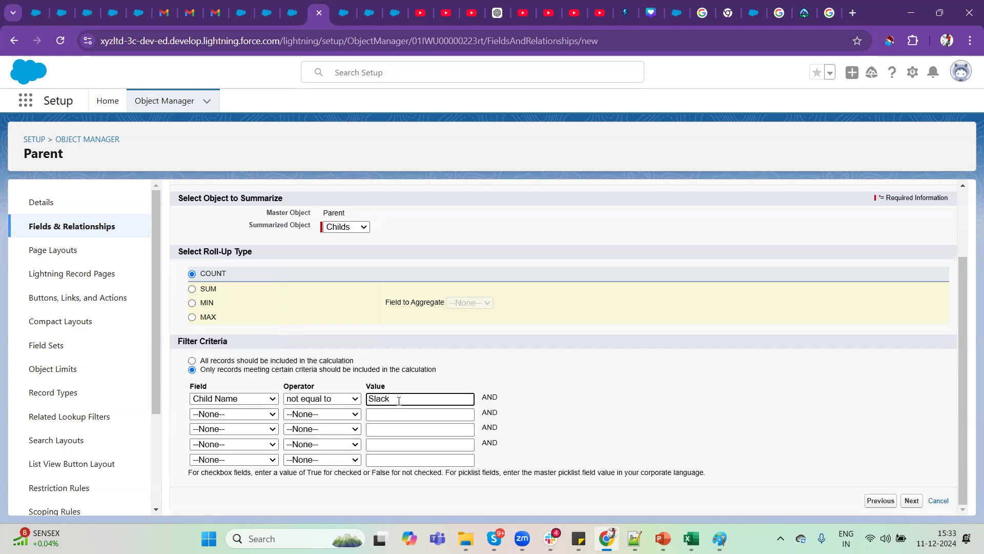
left_click(659, 418)
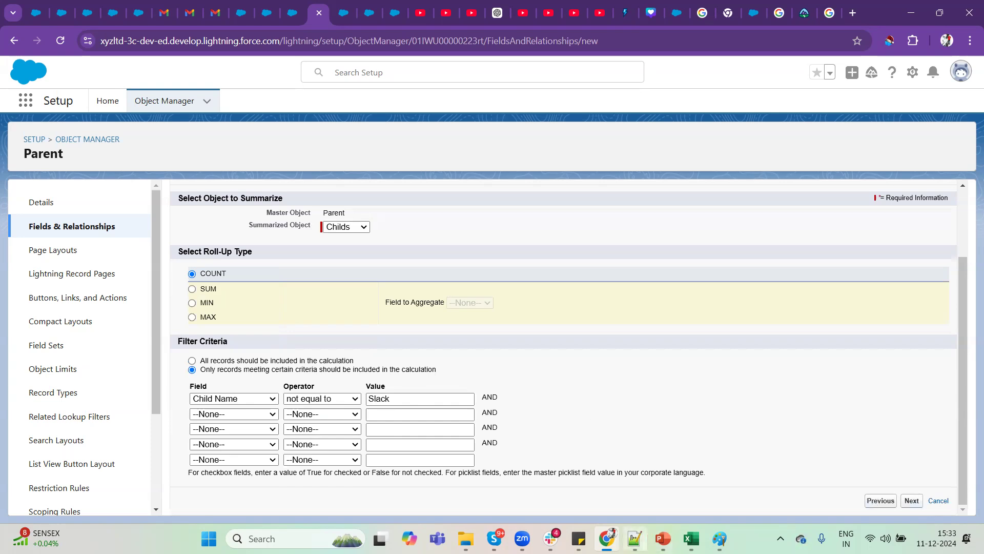
Review the Paint diagram, return to Salesforce, and include all records in the calculation before continuing to field-level security.
left_click(720, 538)
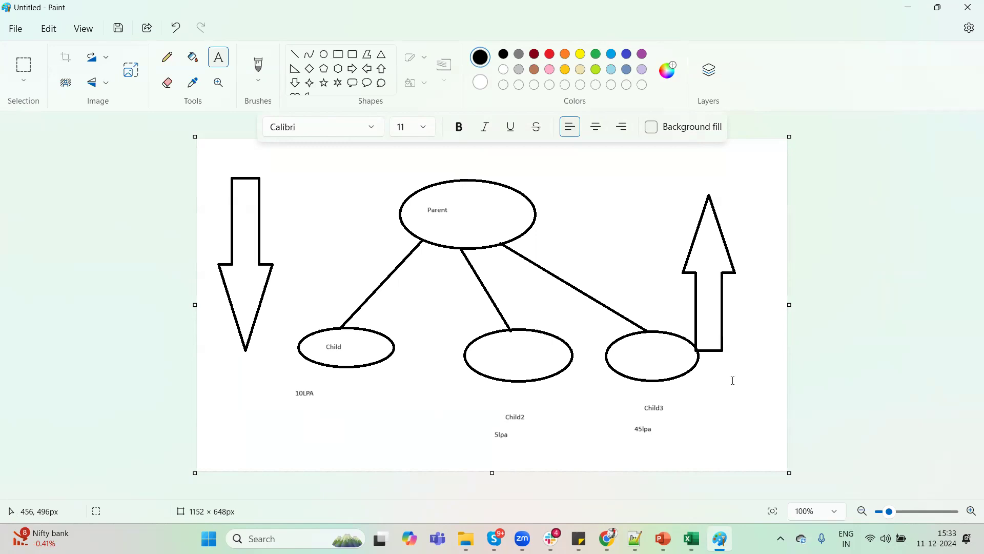
left_click(914, 5)
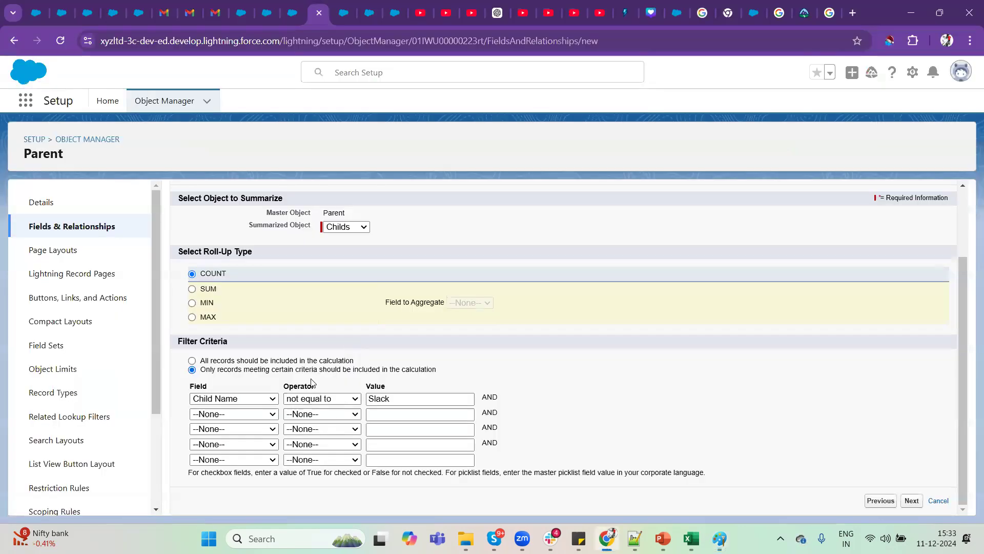
left_click(260, 361)
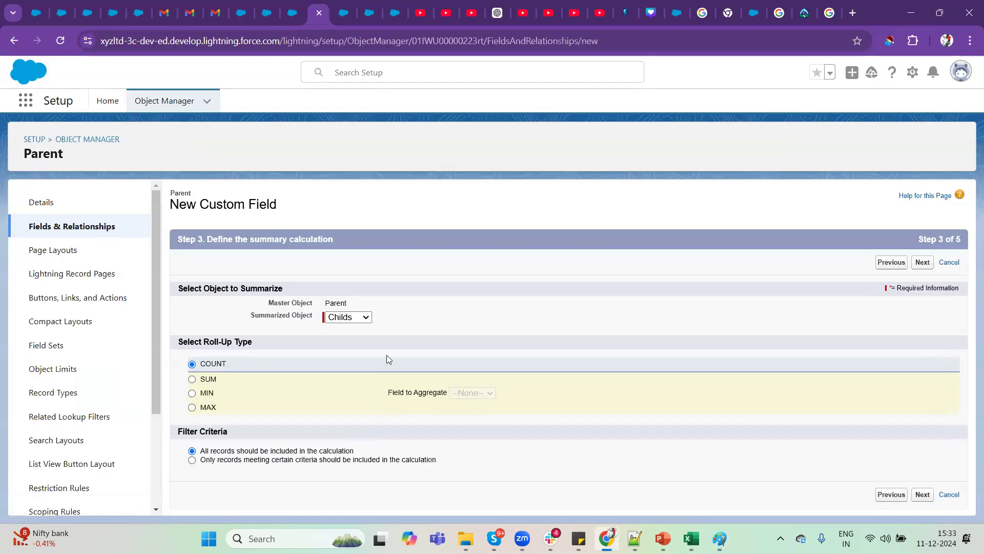
left_click(923, 495)
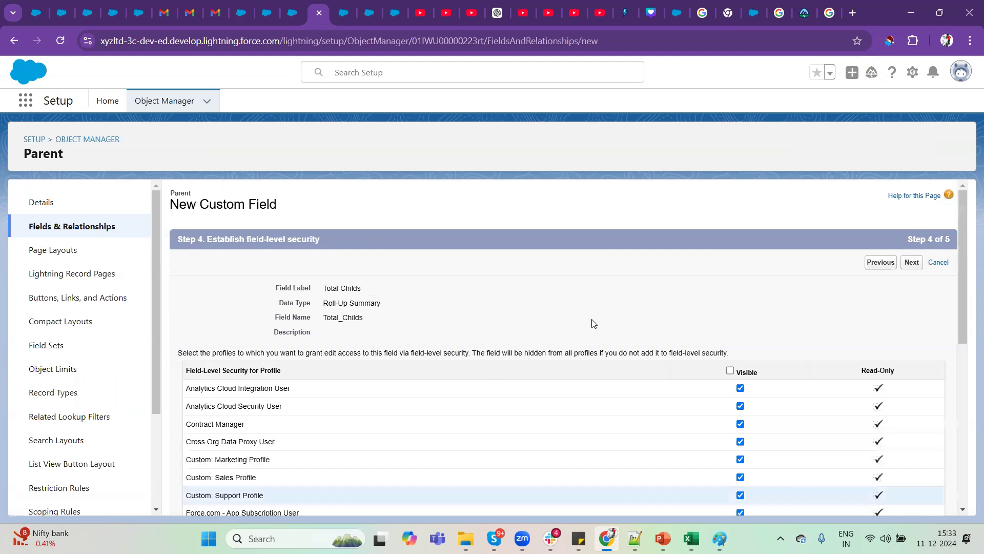
Make the Total Childs field visible to all profiles and save it with the Parent Layout included.
left_click(730, 370)
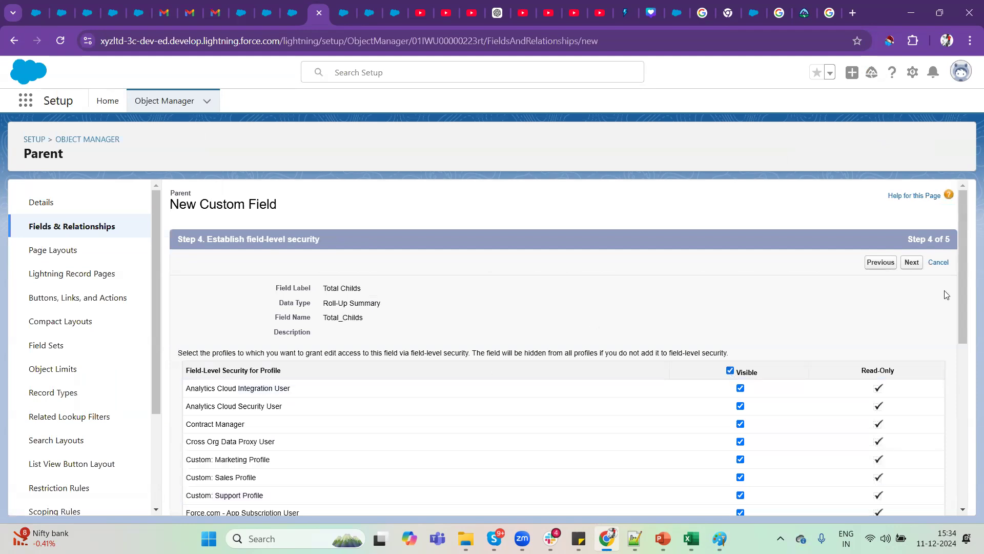
left_click(916, 264)
left_click(914, 264)
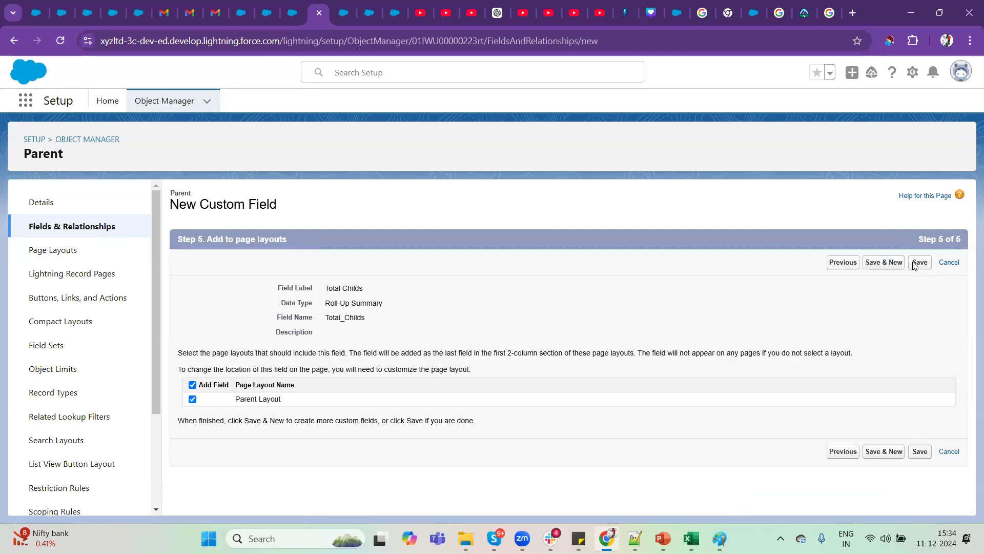
left_click(914, 264)
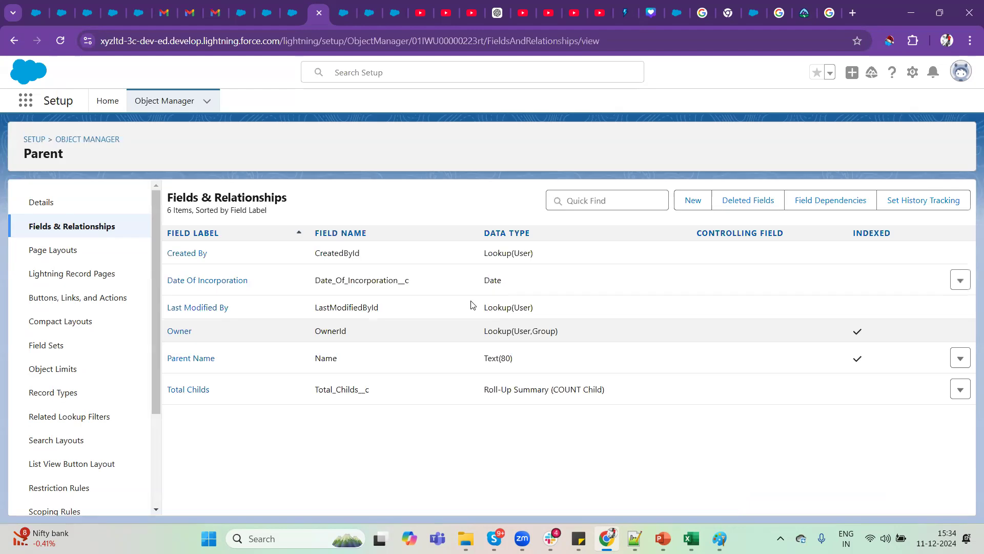
Reload the Salesforce parent record, and log out of the org and back in with the saved credentials.
left_click(297, 6)
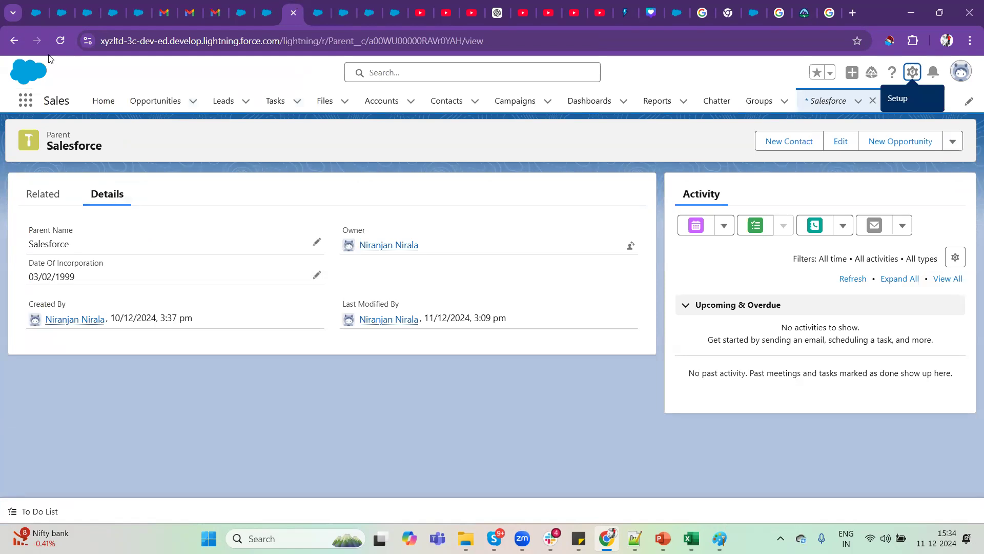
left_click(60, 40)
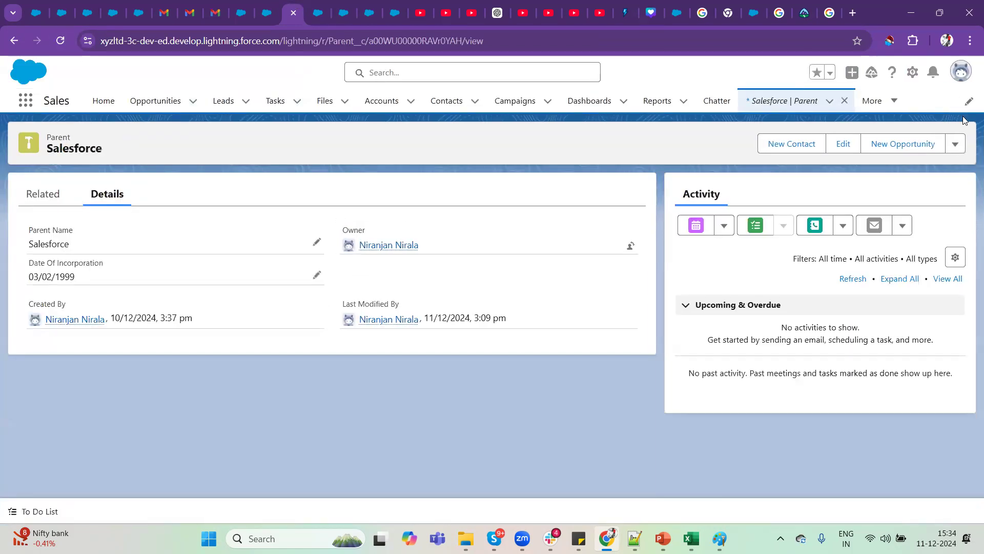
left_click(961, 72)
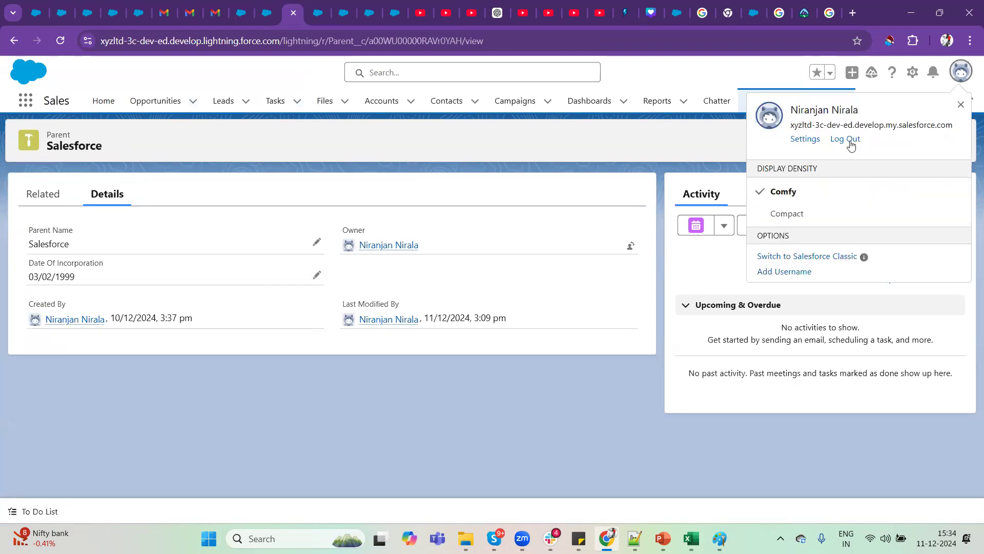
left_click(851, 140)
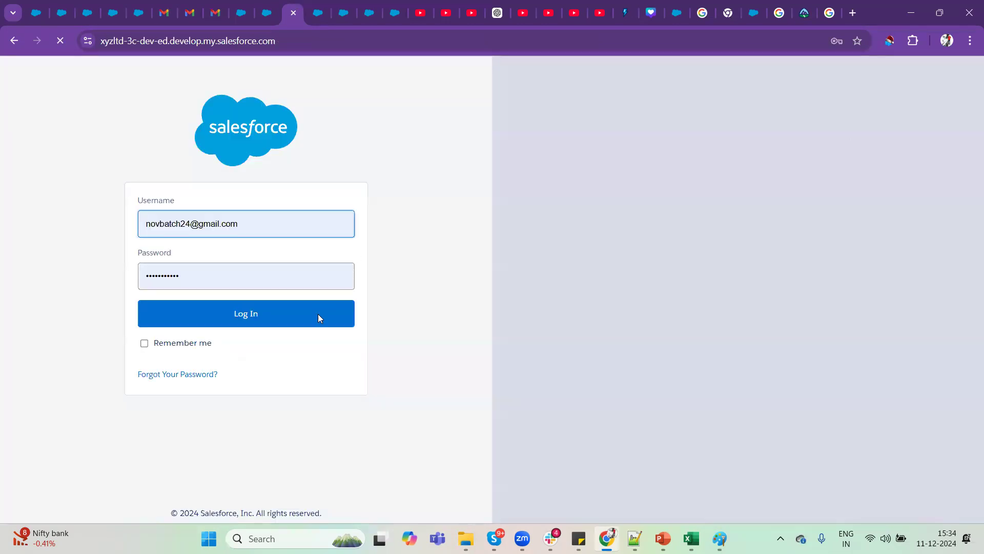
left_click(319, 314)
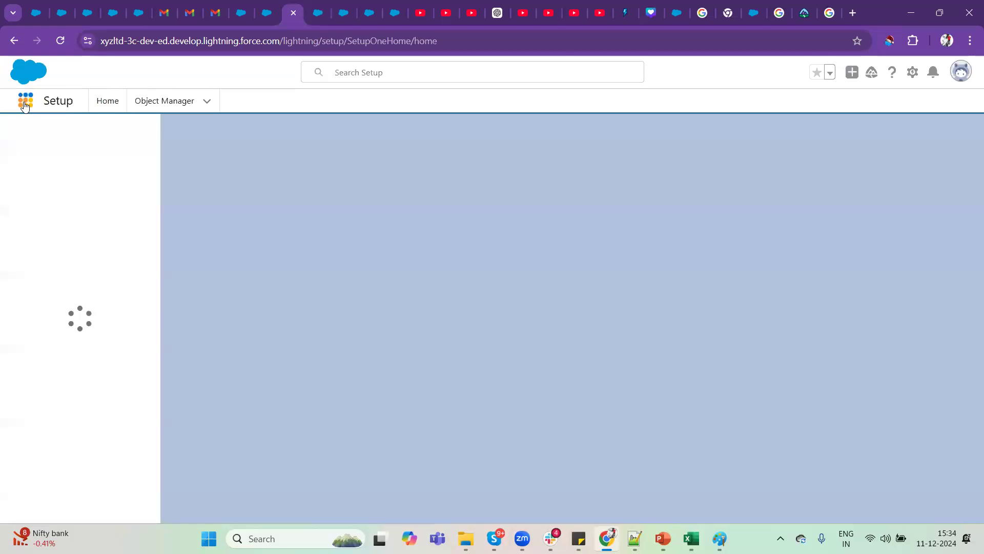
Find the Parents object, open its Salesforce record and examine the Total Childs field in the record details.
left_click(24, 105)
type("parent")
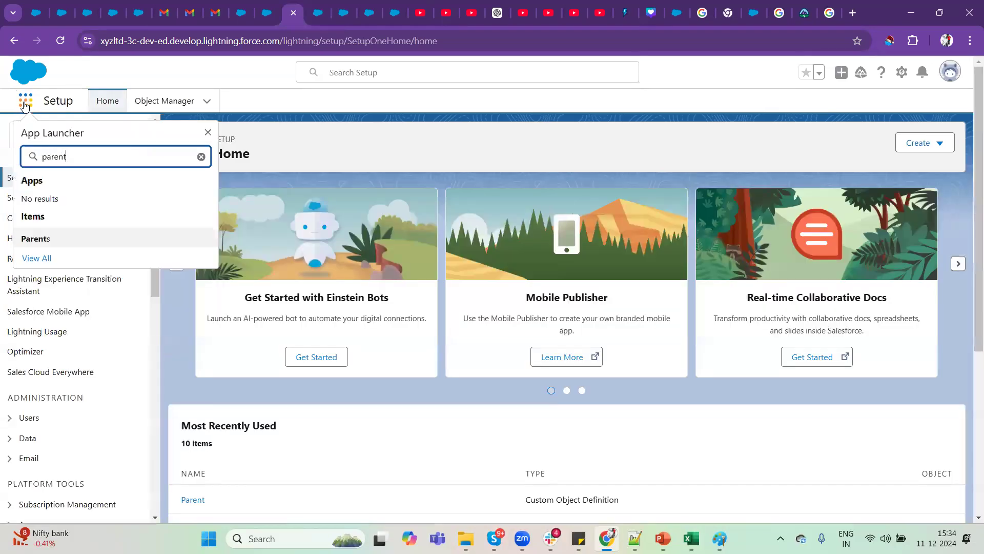
left_click(54, 238)
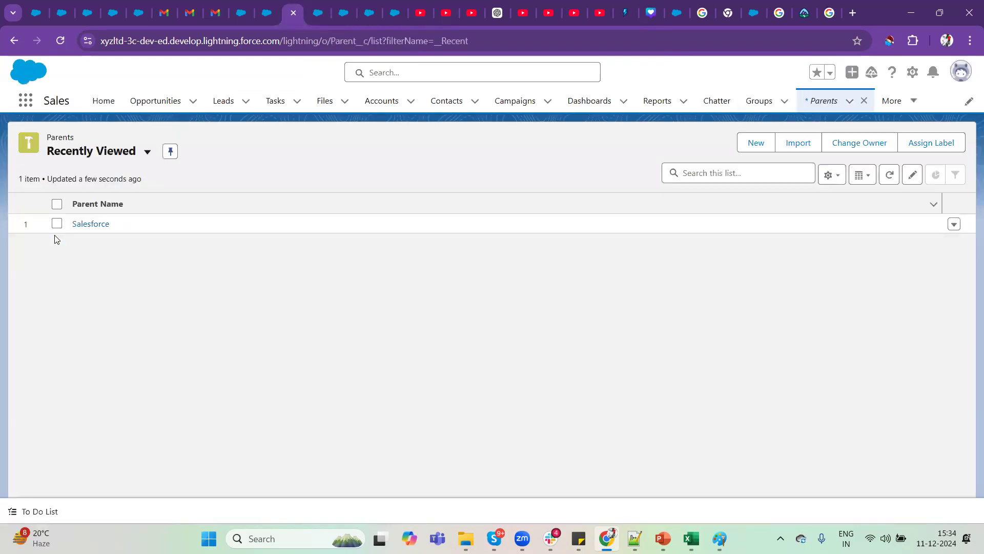
left_click(80, 223)
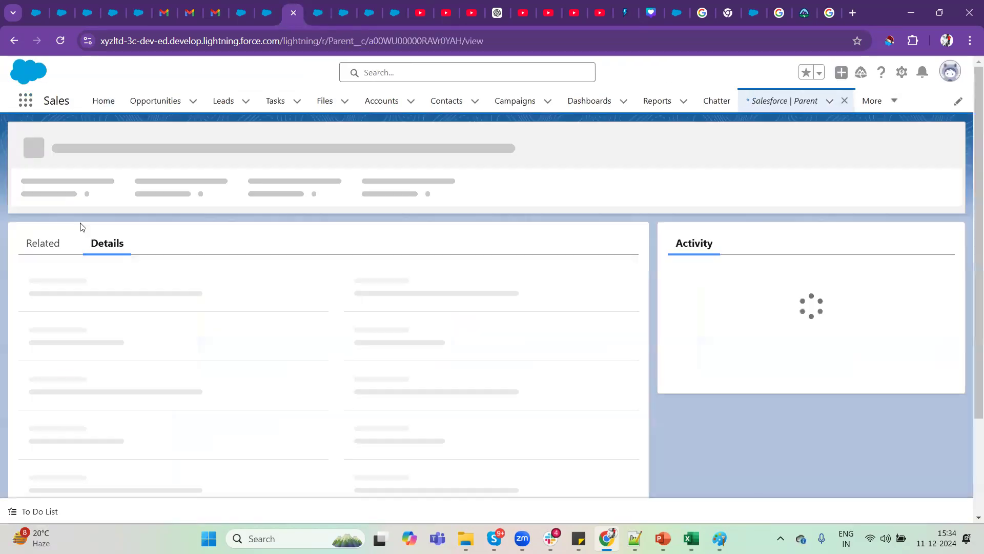
left_click_drag(28, 297, 68, 294)
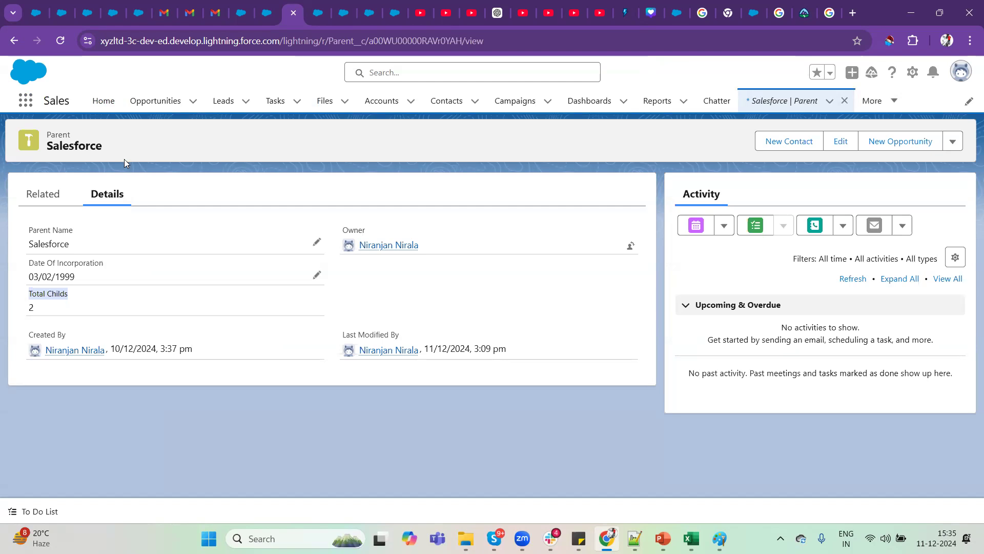
double_click(57, 100)
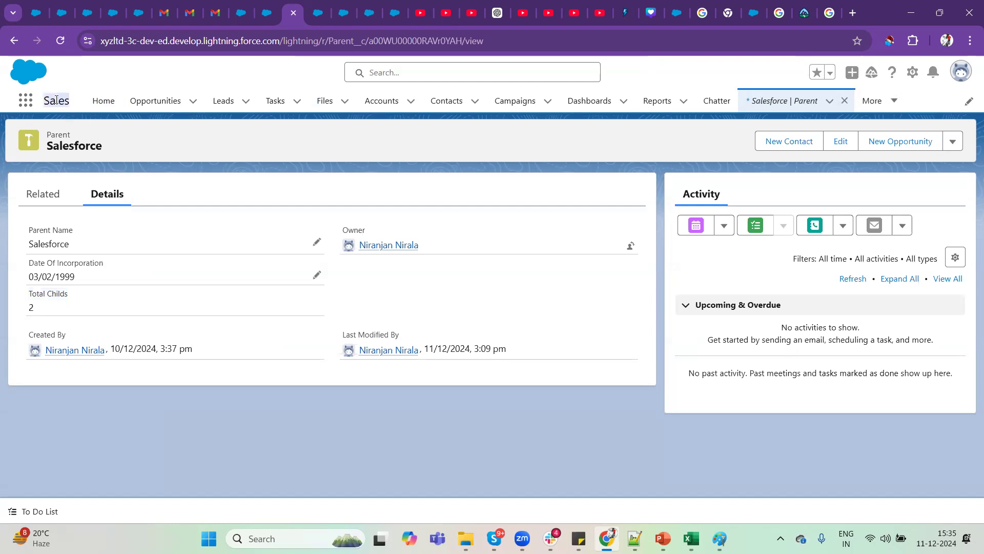